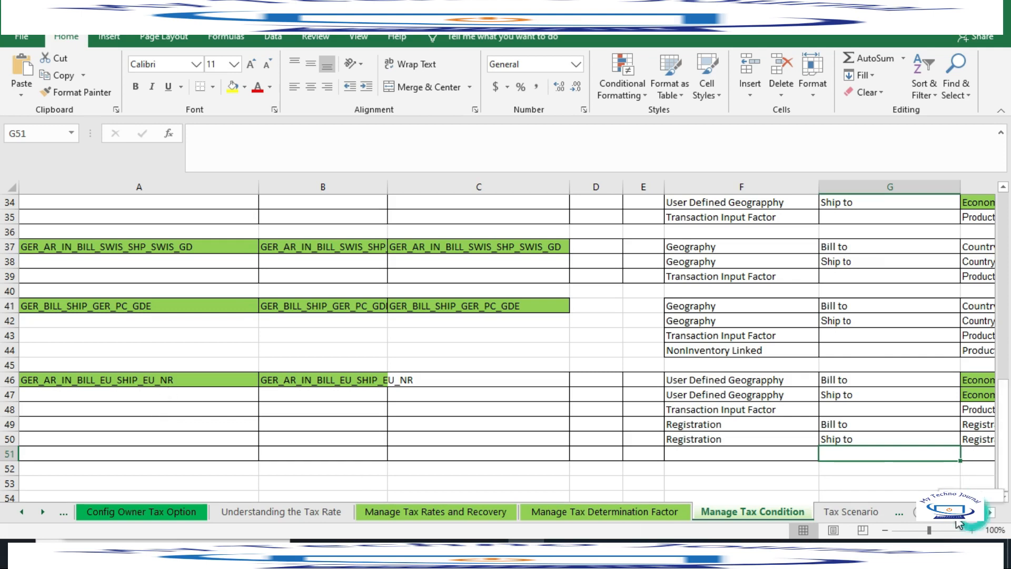
Fit column B to its contents so the GER_AR_IN_BILL_EU_SHIP_EU_NR code in row 46 is fully readable.
{"action": "left_click_drag", "start_coordinate": [96, 384], "coordinate": [44, 389]}
{"action": "left_click", "coordinate": [125, 393]}
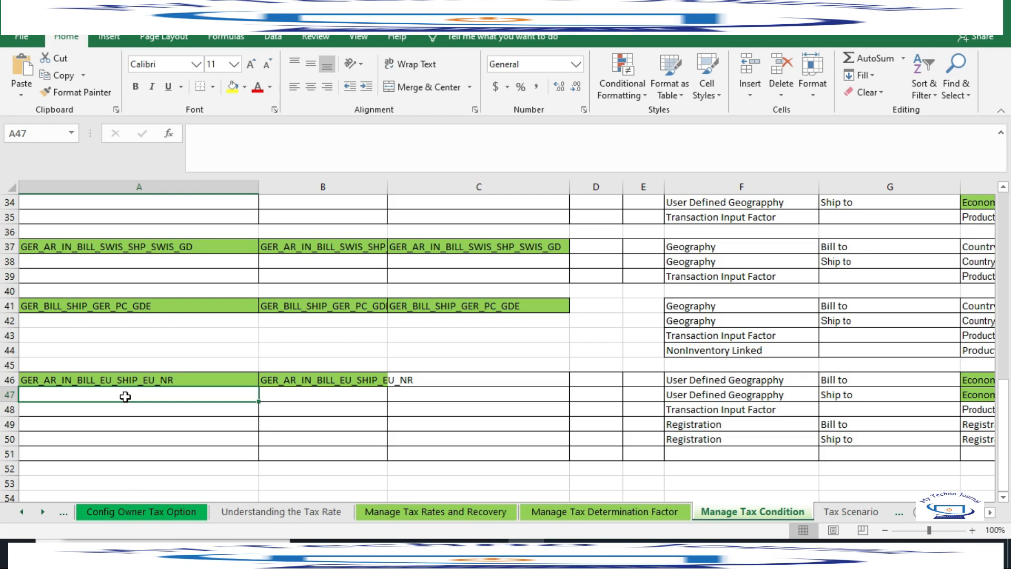
{"action": "left_click_drag", "start_coordinate": [259, 187], "coordinate": [259, 235]}
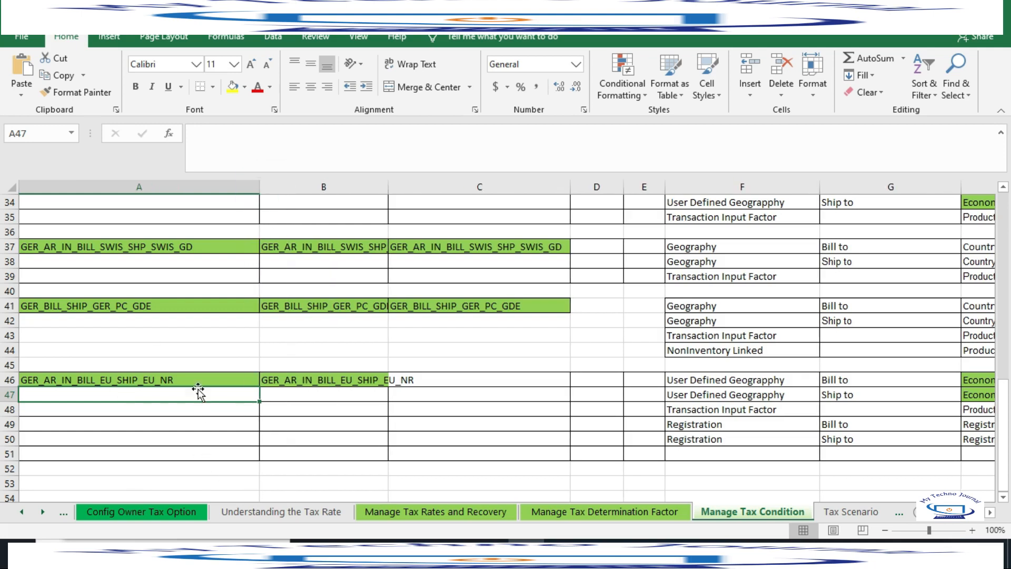
{"action": "scroll", "coordinate": [199, 384], "scroll_direction": "up", "scroll_amount": 1}
{"action": "scroll", "coordinate": [200, 379], "scroll_direction": "up", "scroll_amount": 3}
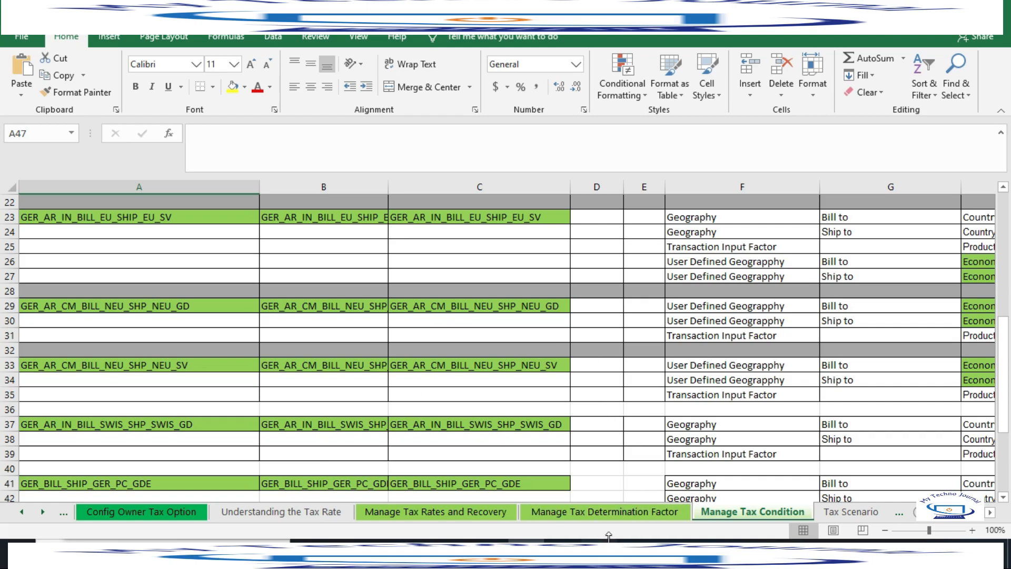
{"action": "scroll", "coordinate": [523, 373], "scroll_direction": "down", "scroll_amount": 5}
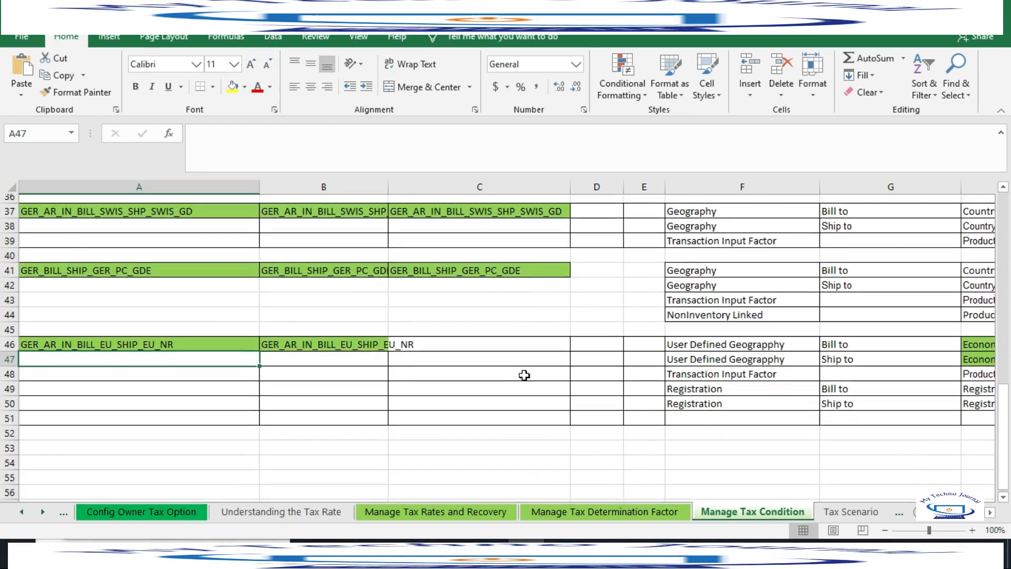
{"action": "left_click", "coordinate": [67, 335]}
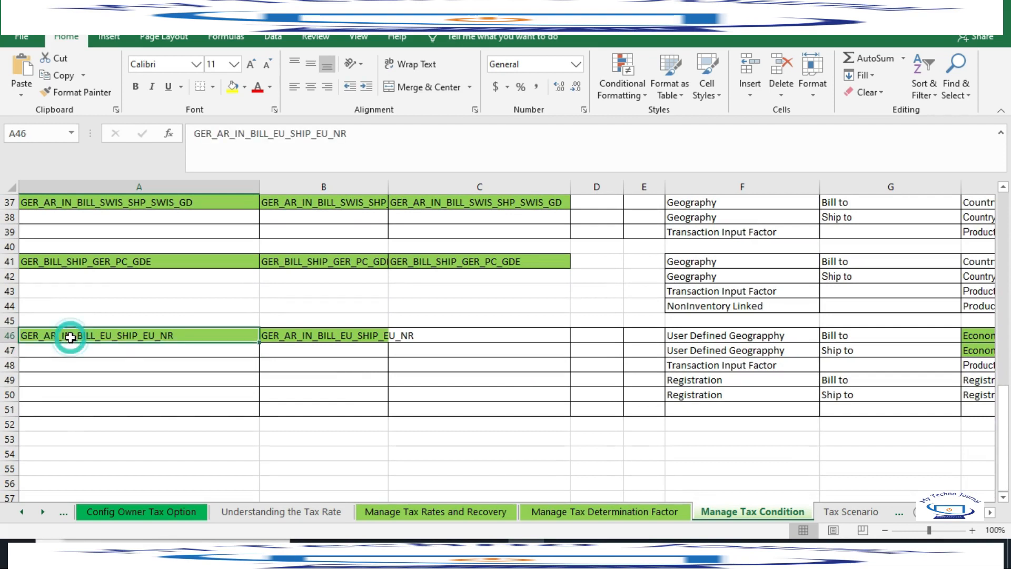
{"action": "left_click_drag", "start_coordinate": [167, 333], "coordinate": [480, 334]}
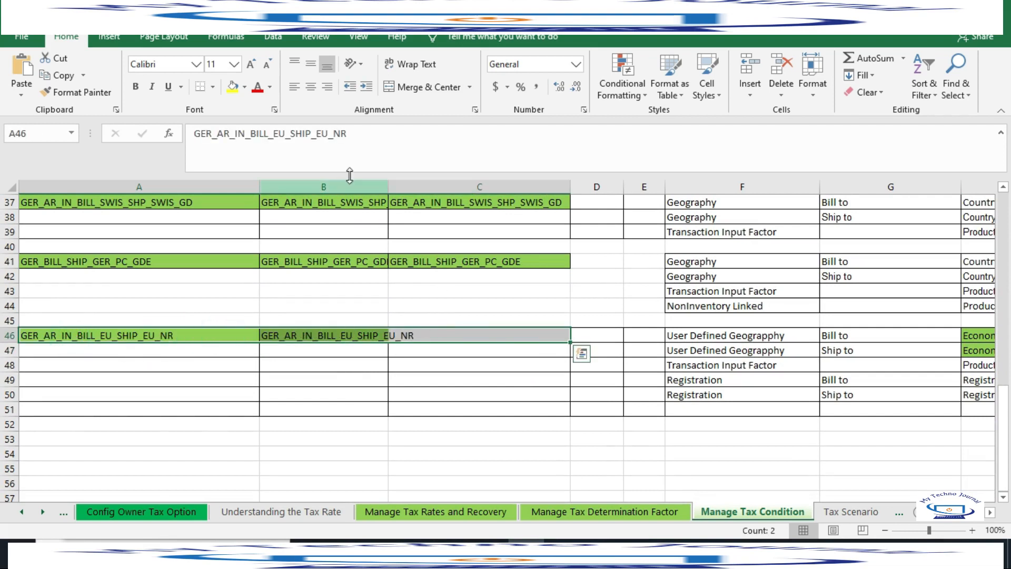
{"action": "double_click", "coordinate": [390, 182]}
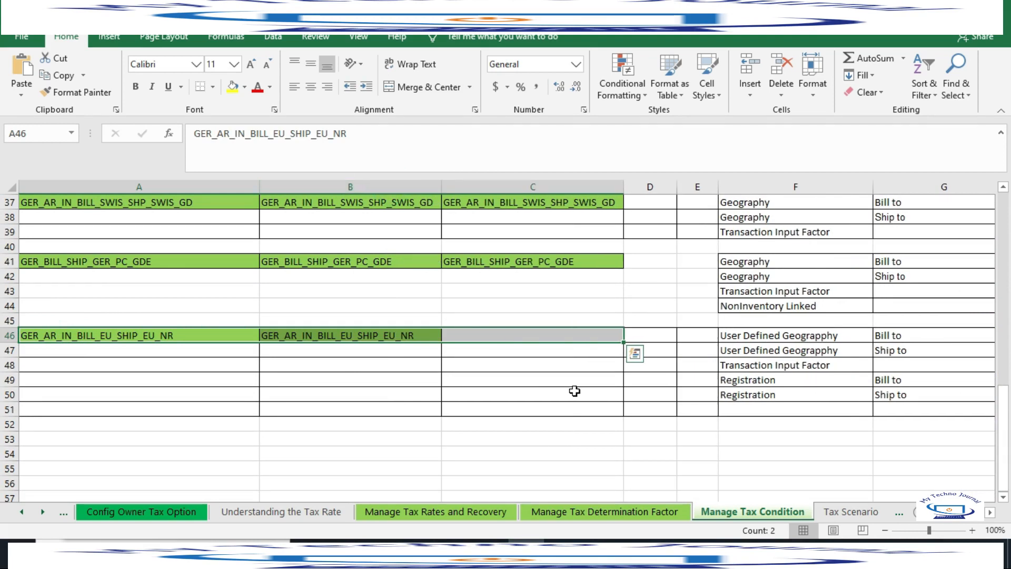
Examine the conditions of GER_AR_IN_BILL_EU_SHIP_EU_NR in rows 46 to 50, especially the Bill to and Ship to Registration rows.
{"action": "left_click", "coordinate": [989, 513]}
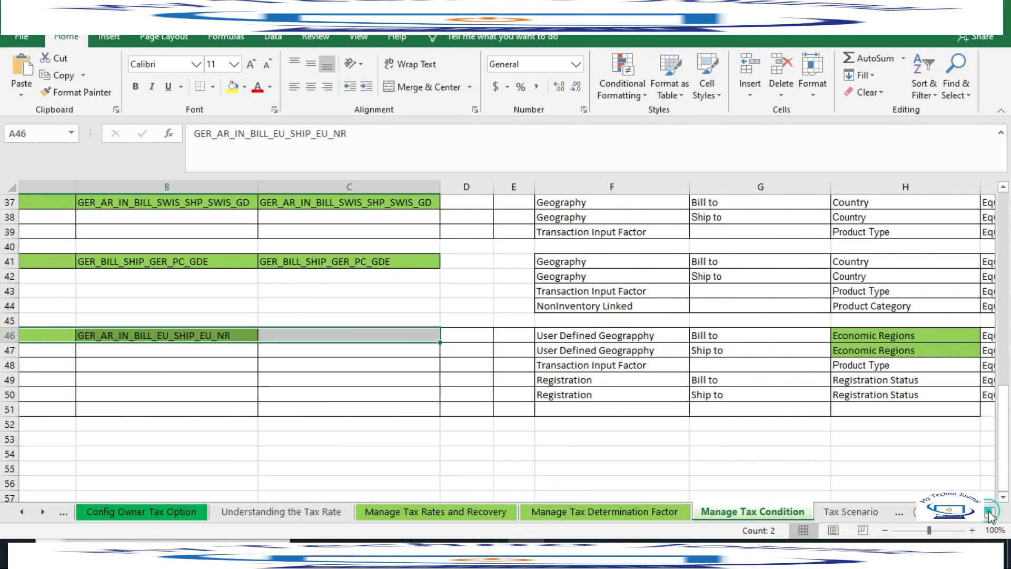
{"action": "left_click", "coordinate": [990, 513]}
{"action": "left_click", "coordinate": [989, 513]}
{"action": "left_click_drag", "start_coordinate": [341, 335], "coordinate": [874, 402]}
{"action": "left_click", "coordinate": [852, 336]}
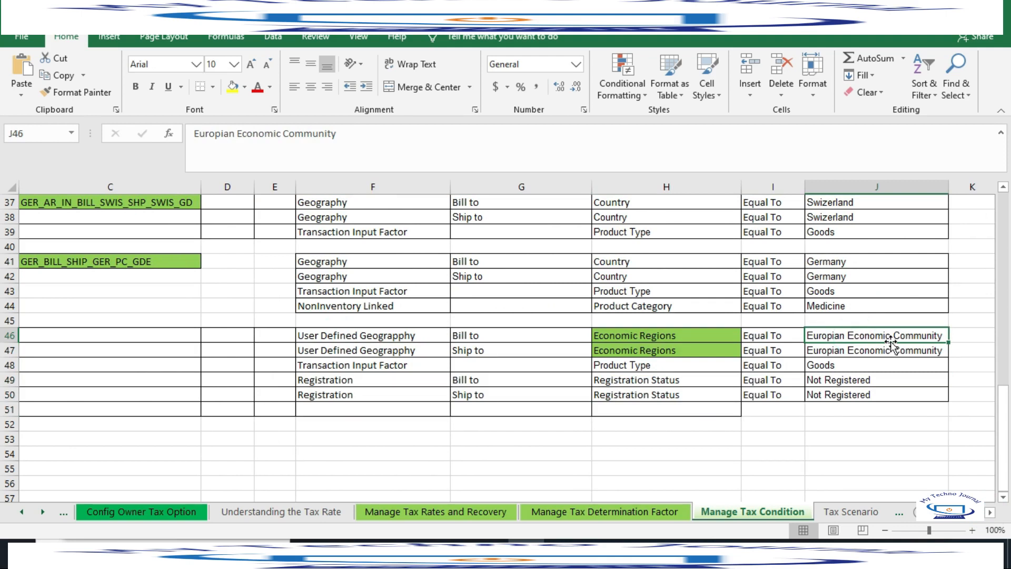
{"action": "left_click", "coordinate": [345, 377]}
{"action": "left_click_drag", "start_coordinate": [346, 377], "coordinate": [895, 404]}
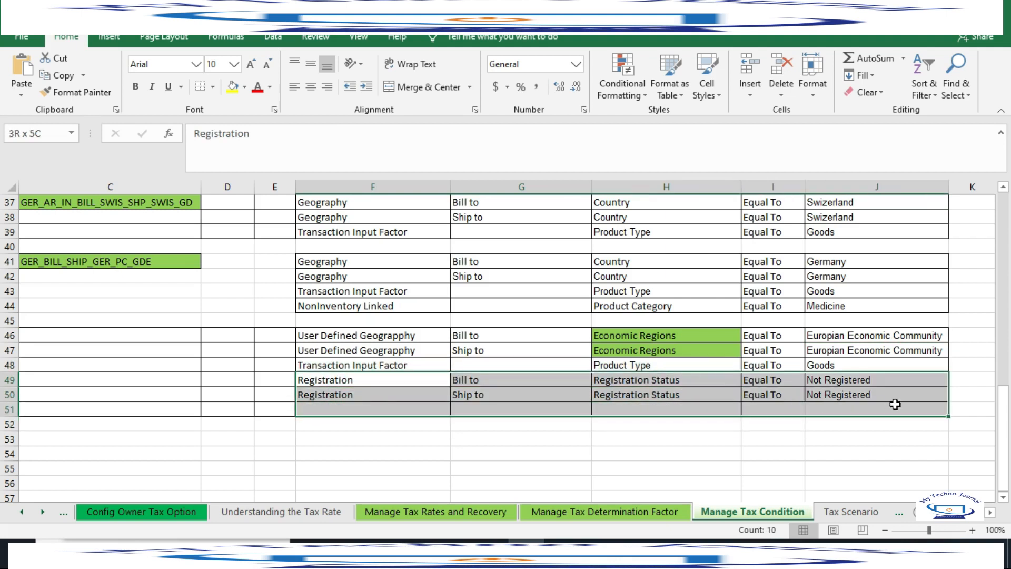
{"action": "left_click", "coordinate": [858, 439]}
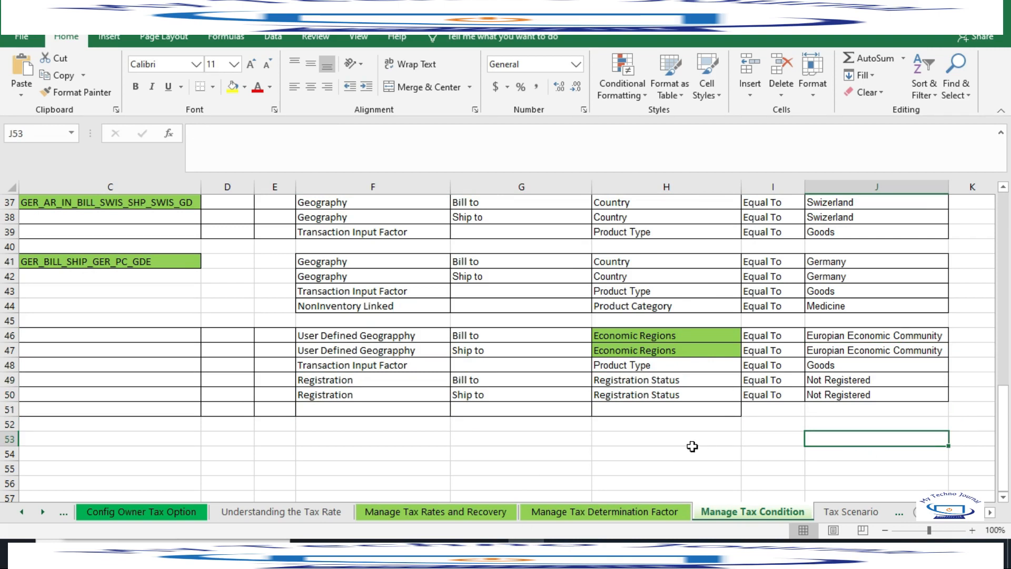
{"action": "left_click_drag", "start_coordinate": [311, 384], "coordinate": [870, 402]}
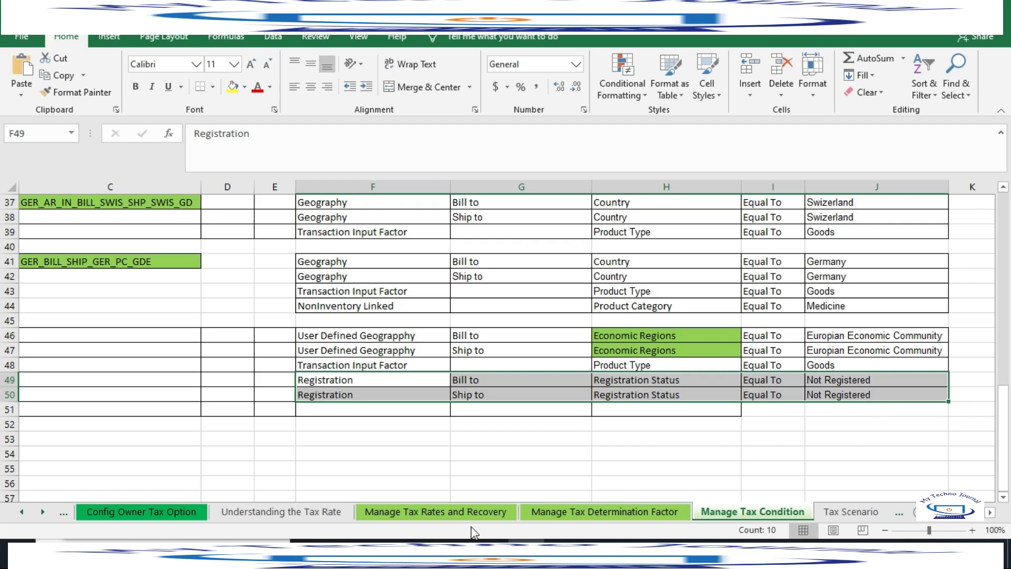
{"action": "left_click_drag", "start_coordinate": [333, 386], "coordinate": [614, 398]}
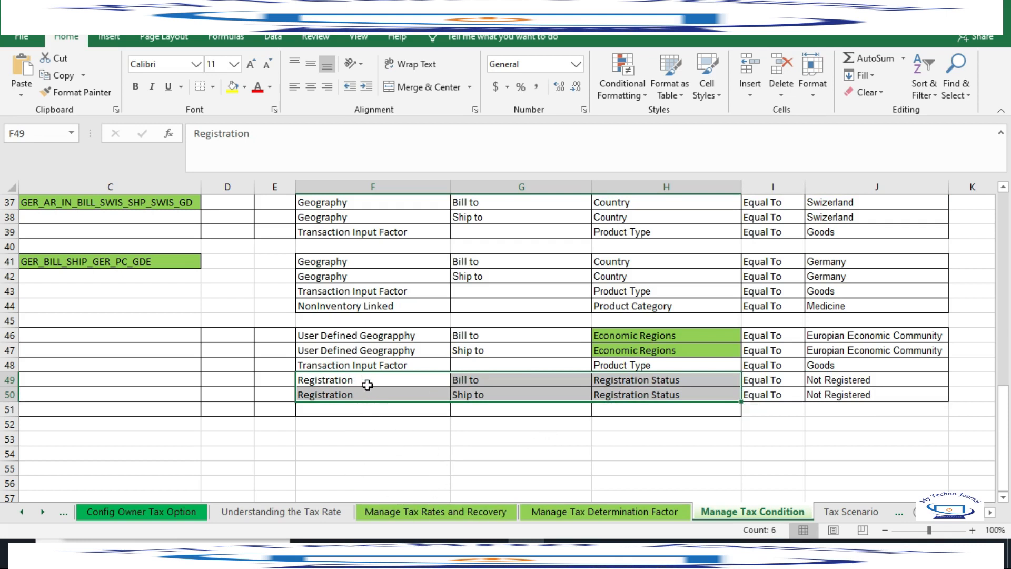
{"action": "left_click_drag", "start_coordinate": [368, 384], "coordinate": [875, 394]}
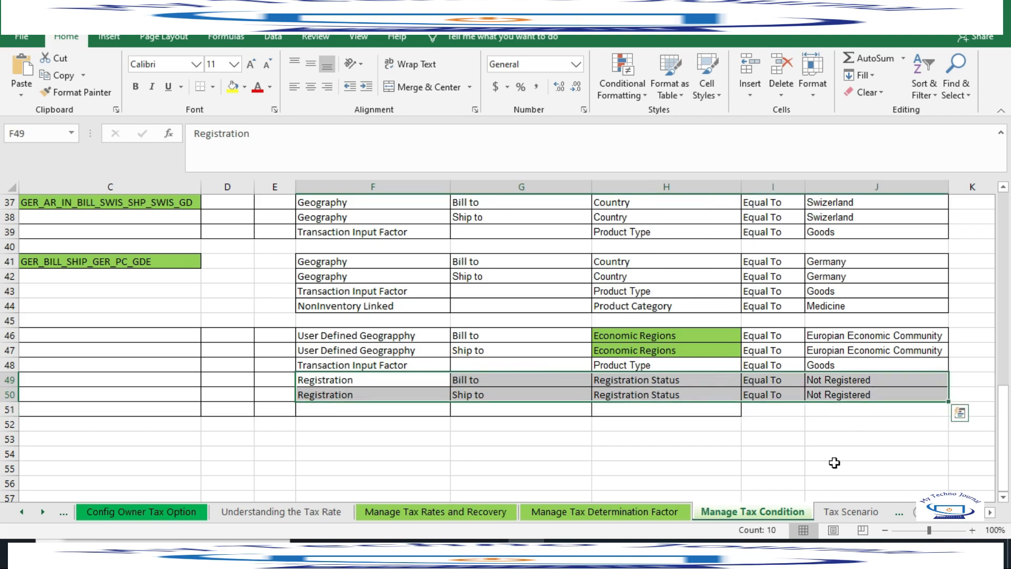
{"action": "left_click", "coordinate": [893, 440]}
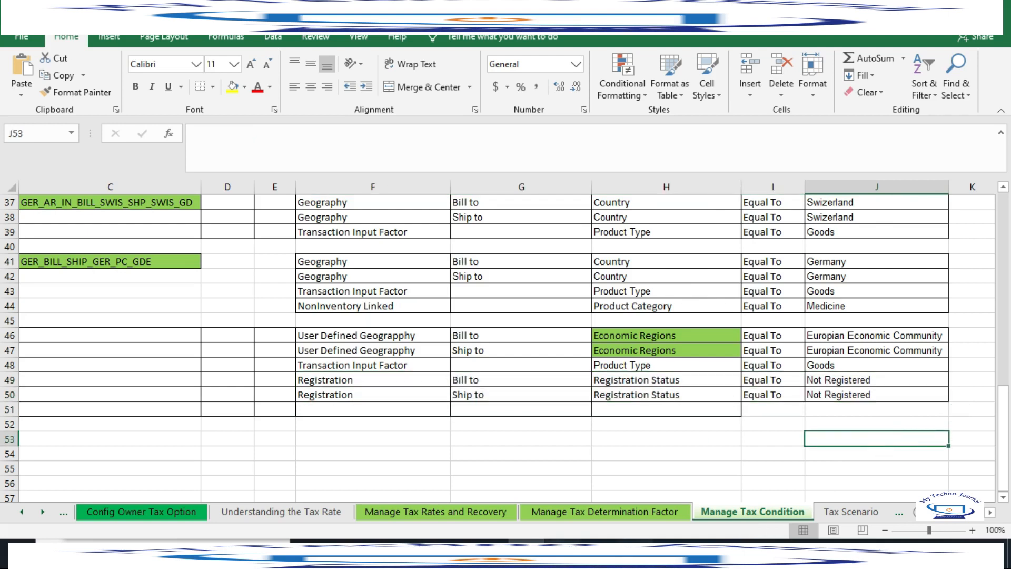
Switch to Oracle Fusion in the browser and open the setup task search page.
{"action": "left_click", "coordinate": [635, 553]}
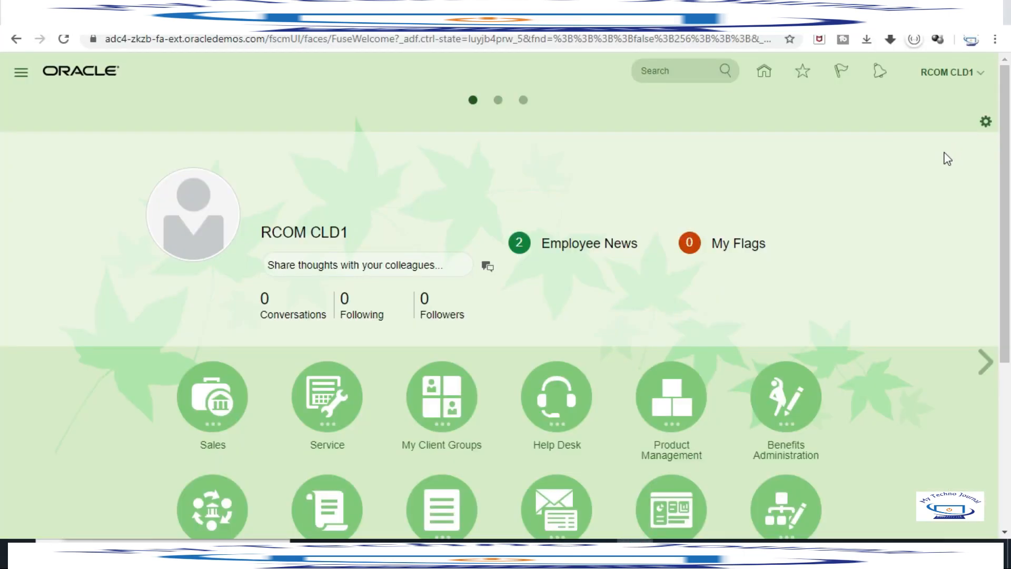
{"action": "scroll", "coordinate": [942, 159], "scroll_direction": "down", "scroll_amount": 5}
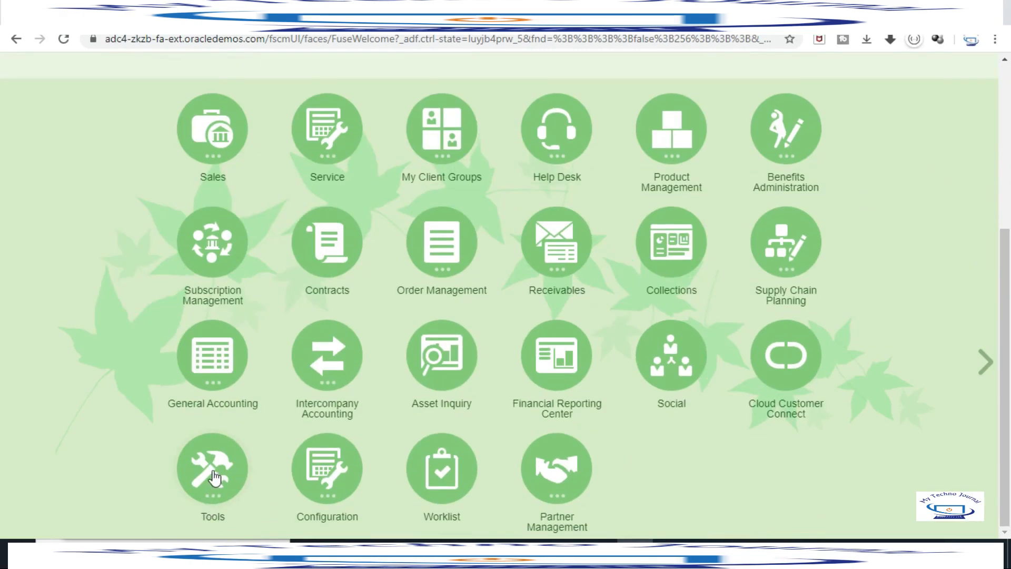
{"action": "scroll", "coordinate": [831, 369], "scroll_direction": "up", "scroll_amount": 5}
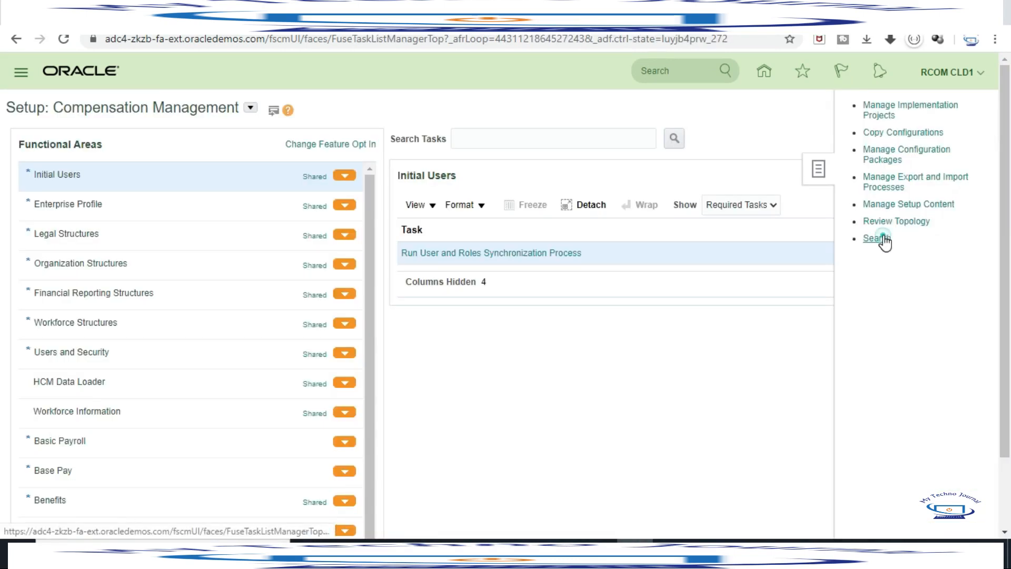
{"action": "left_click", "coordinate": [881, 238]}
Search the setup tasks for "Manage%Tax%Reg%" and open the Manage Tax Registrations task.
{"action": "left_click", "coordinate": [315, 143]}
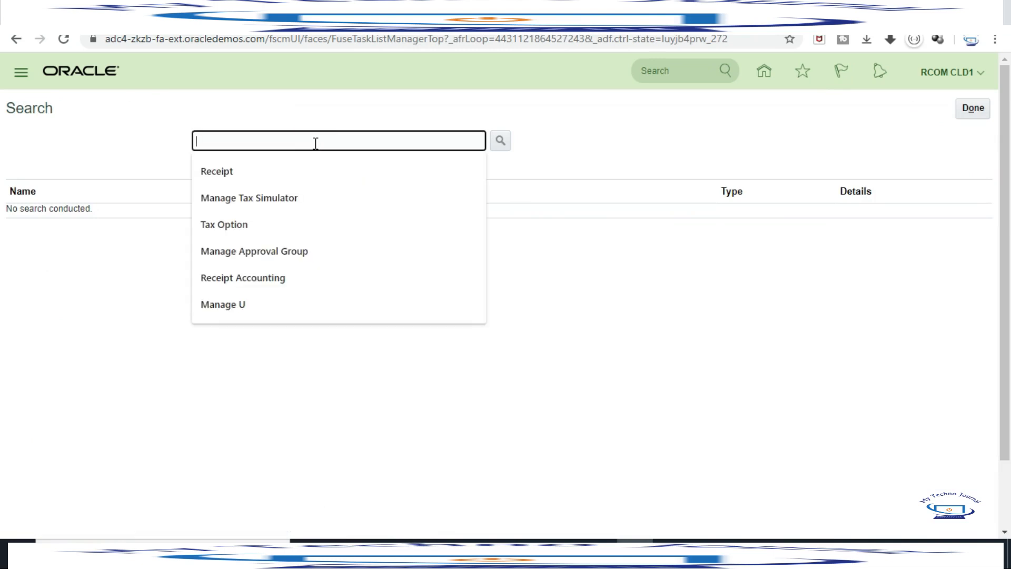
{"action": "type", "text": "Mana"}
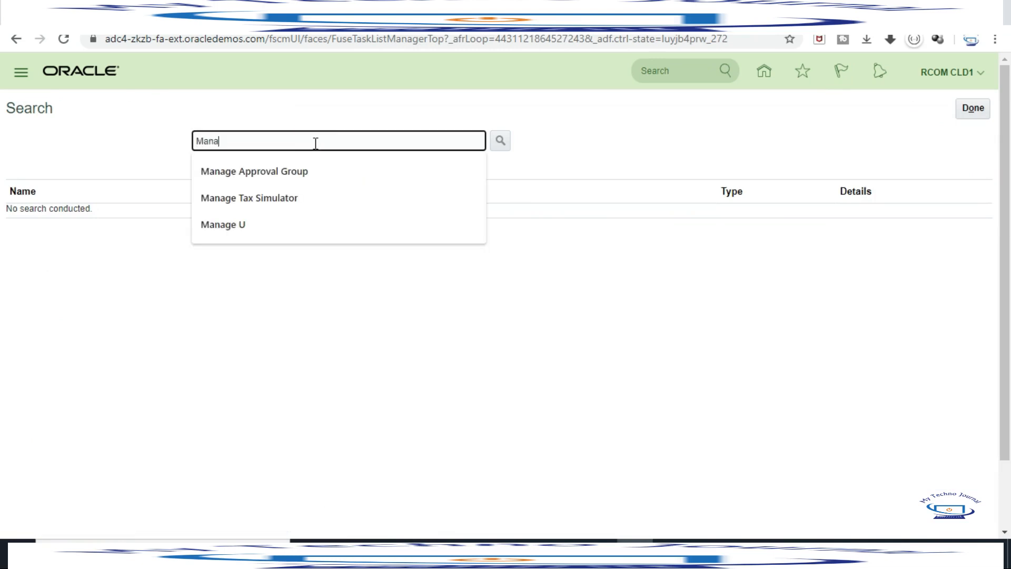
{"action": "type", "text": "ge%"}
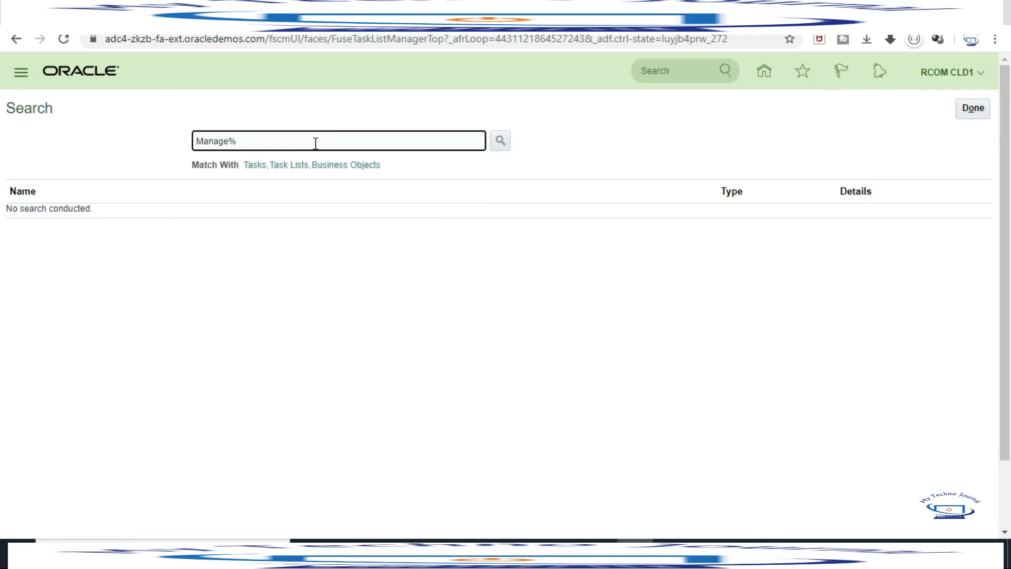
{"action": "type", "text": "Tax%Reg%"}
{"action": "left_click", "coordinate": [500, 141]}
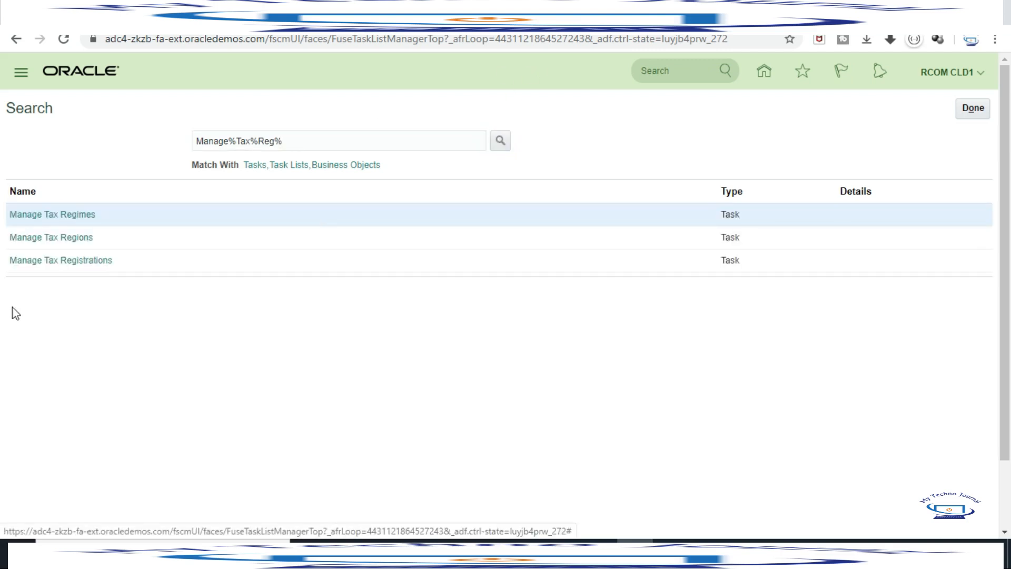
{"action": "left_click", "coordinate": [97, 260]}
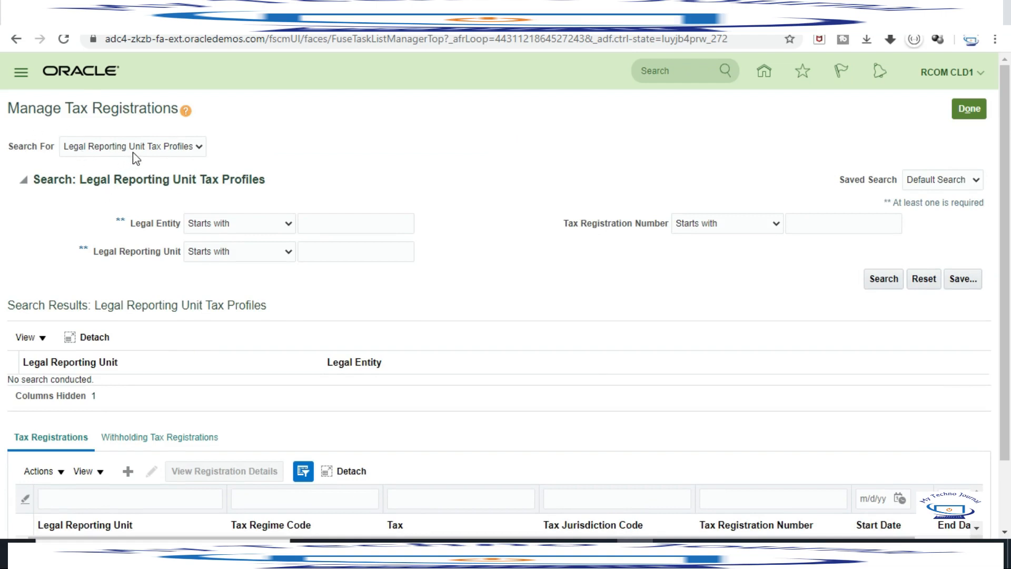
Set the tax registration search to Third-Party Tax Profiles and make the party name ready for entry.
{"action": "left_click", "coordinate": [200, 148]}
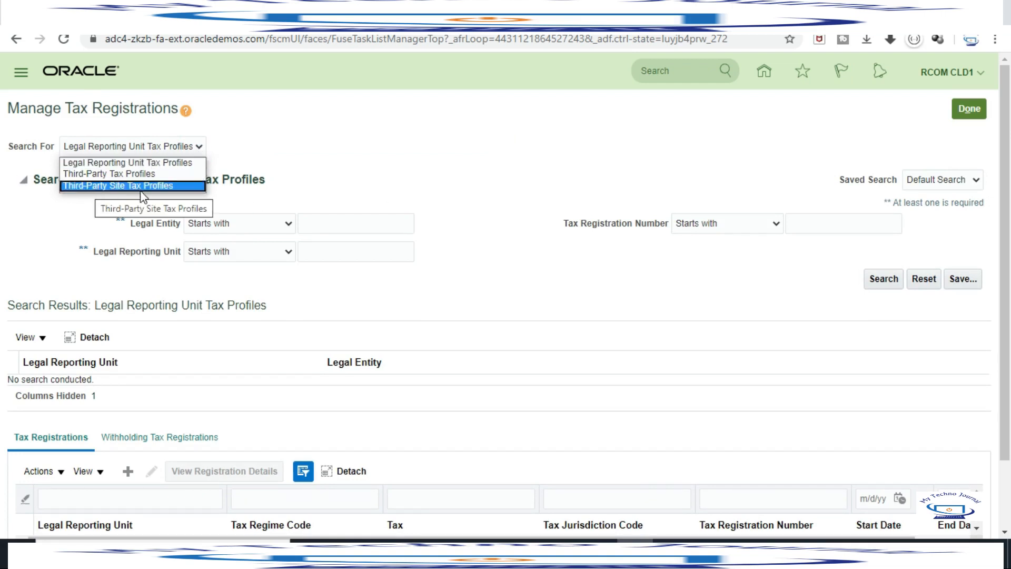
{"action": "left_click", "coordinate": [405, 160]}
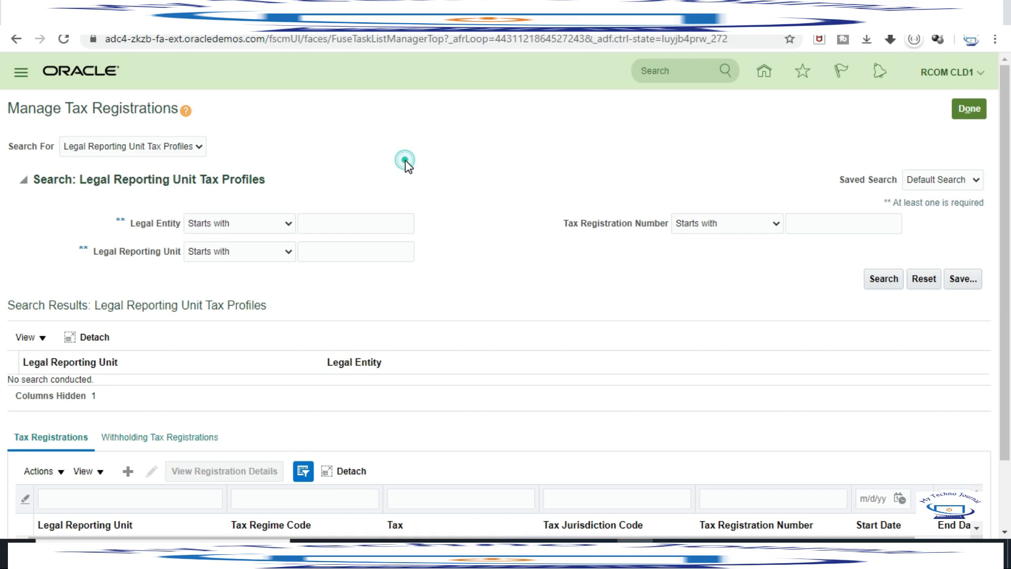
{"action": "left_click", "coordinate": [200, 147]}
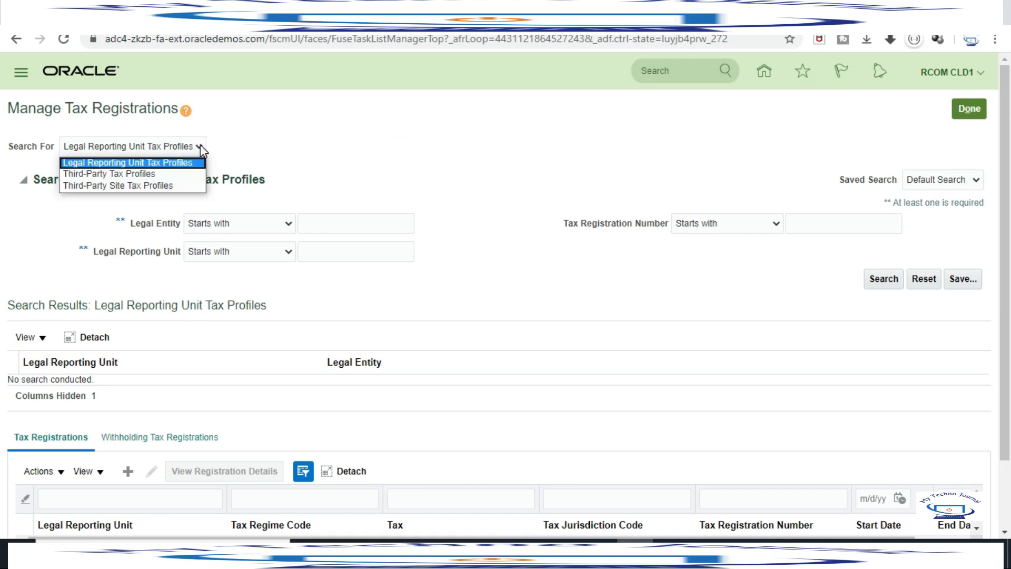
{"action": "left_click", "coordinate": [112, 176]}
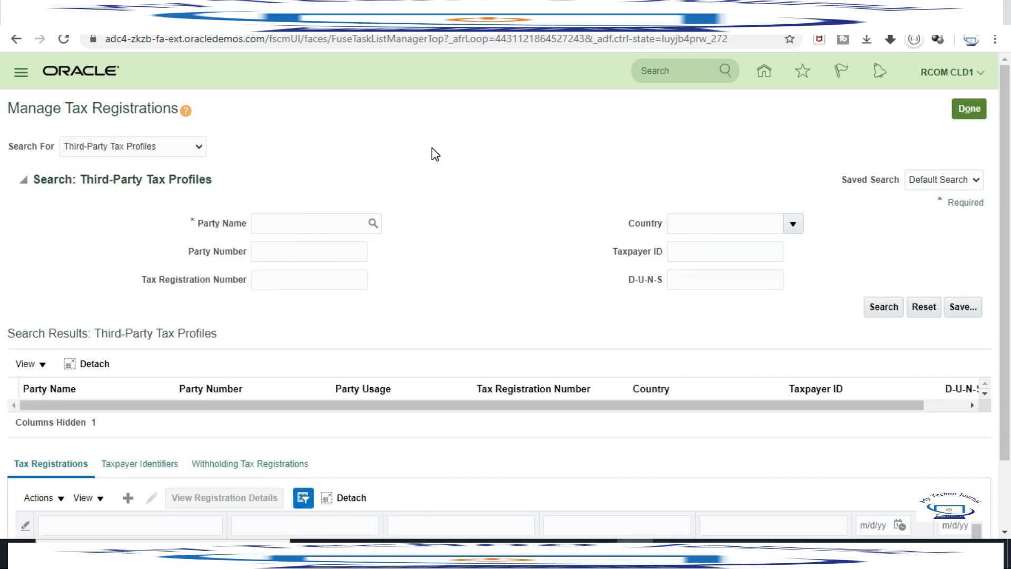
{"action": "left_click", "coordinate": [301, 222]}
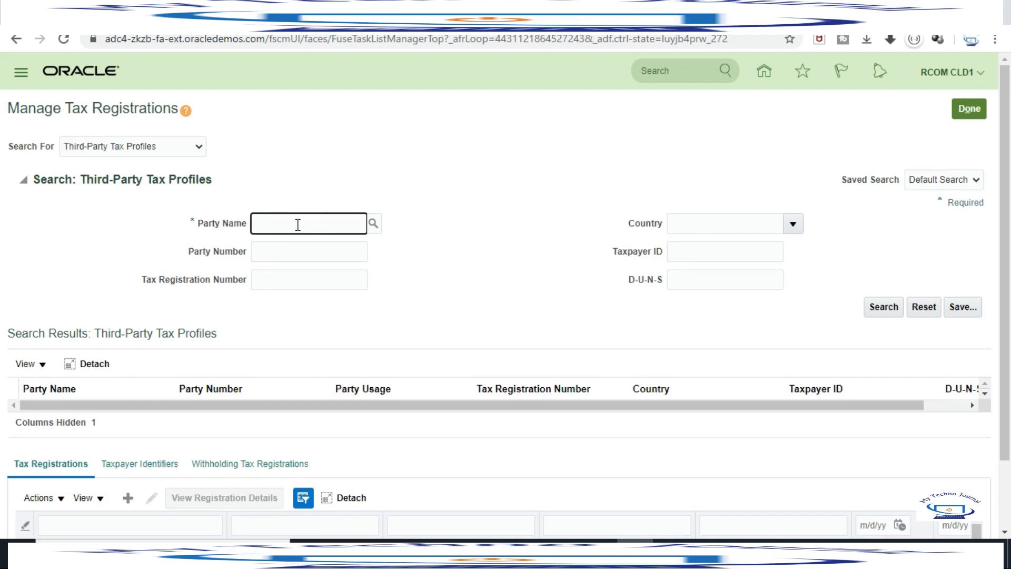
Switch to the desktop to find the notes file that lists the test customers.
{"action": "left_click", "coordinate": [598, 548]}
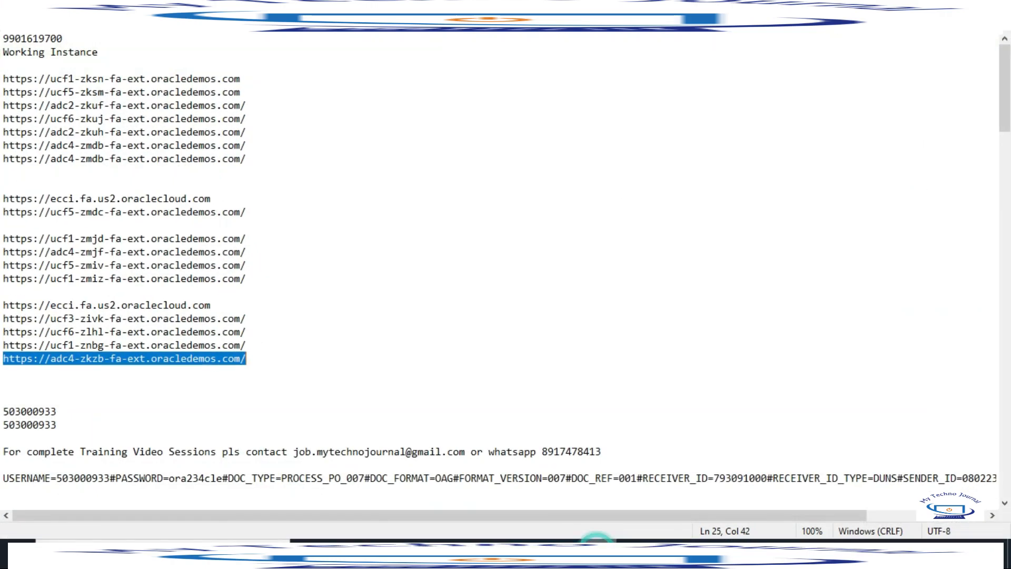
{"action": "left_click", "coordinate": [604, 548]}
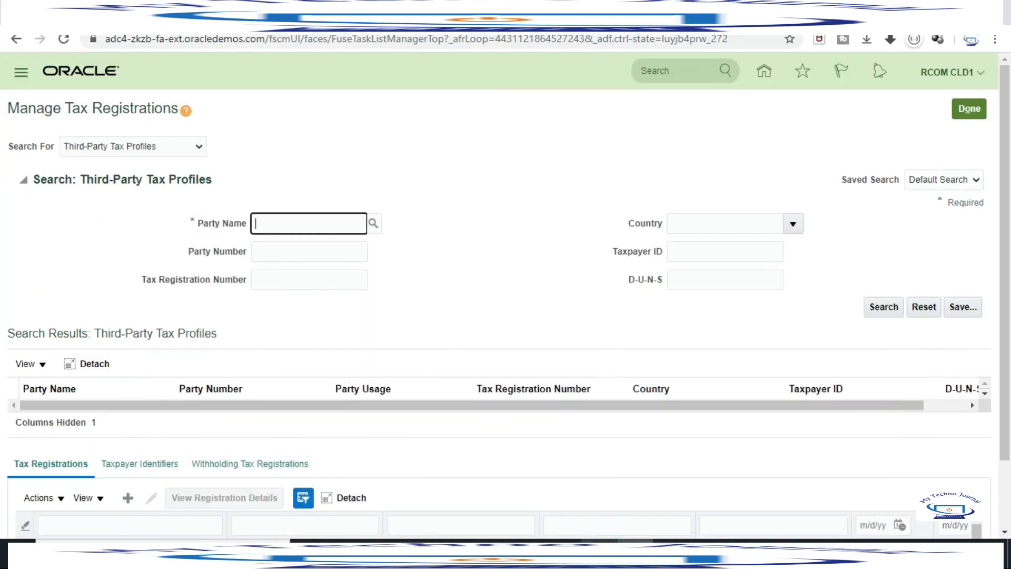
{"action": "left_click", "coordinate": [619, 549]}
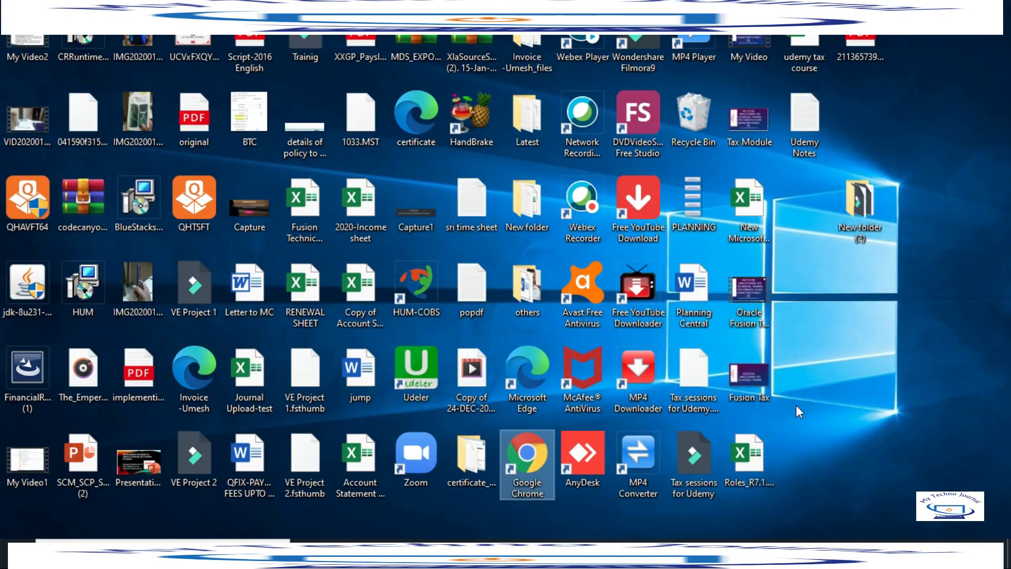
{"action": "left_click", "coordinate": [705, 372]}
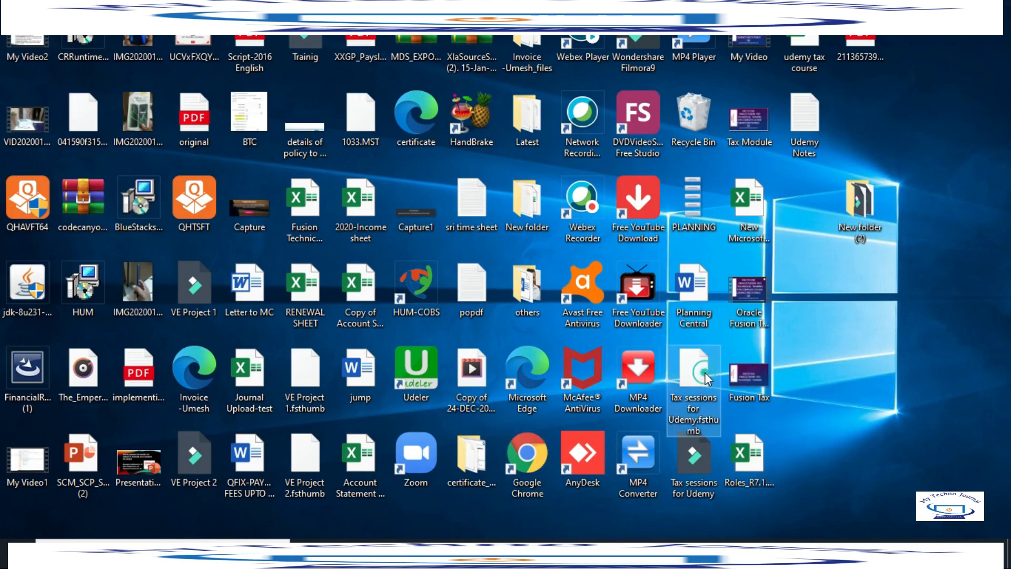
{"action": "double_click", "coordinate": [694, 375]}
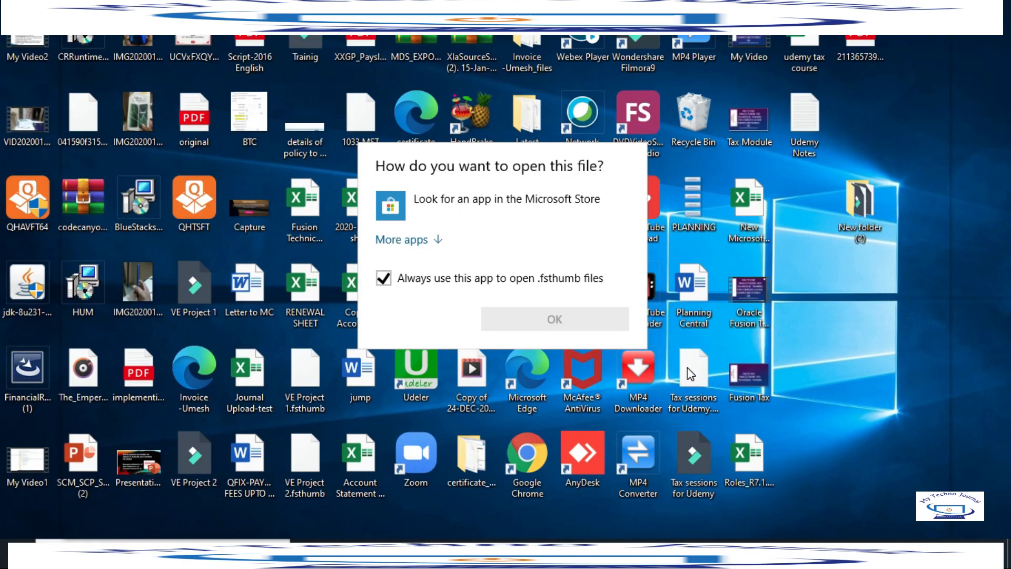
{"action": "left_click", "coordinate": [555, 320]}
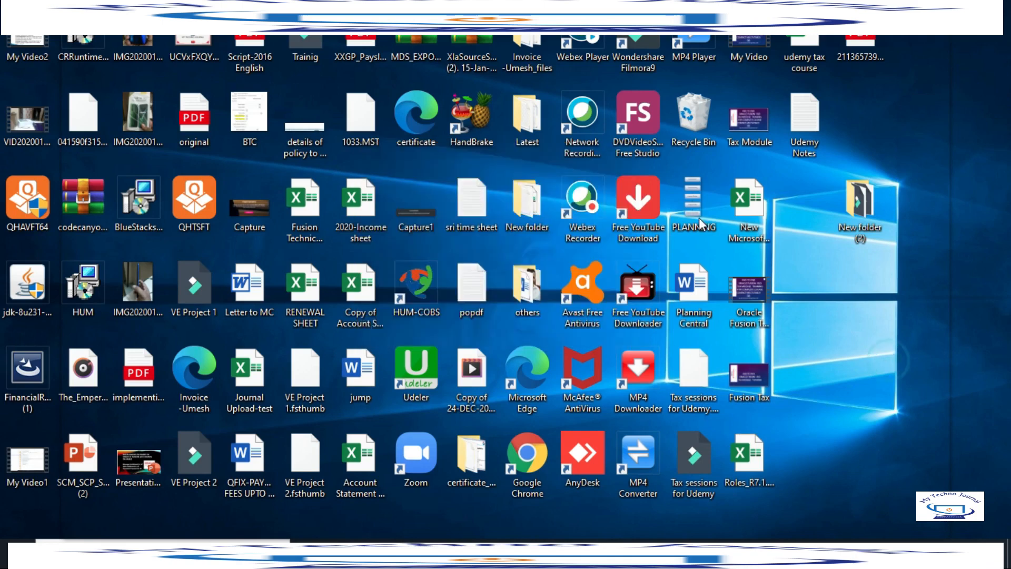
Open the Udemy Notes text file from the desktop.
{"action": "double_click", "coordinate": [797, 130]}
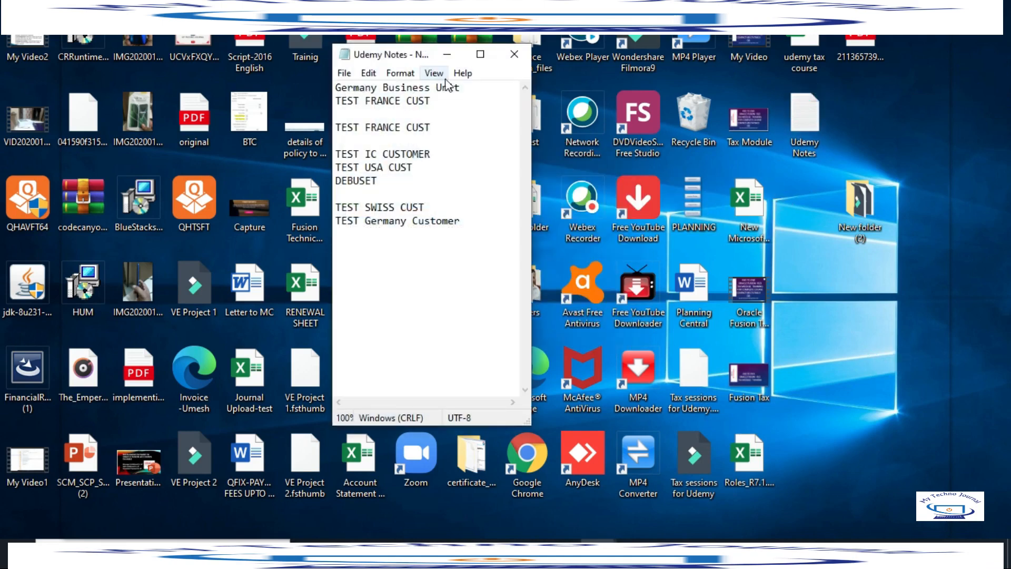
Copy the customer name TEST FRANCE CUST from the notes and return to Manage Tax Registrations in the browser.
{"action": "left_click_drag", "start_coordinate": [335, 127], "coordinate": [431, 132]}
{"action": "key", "text": "ctrl+c"}
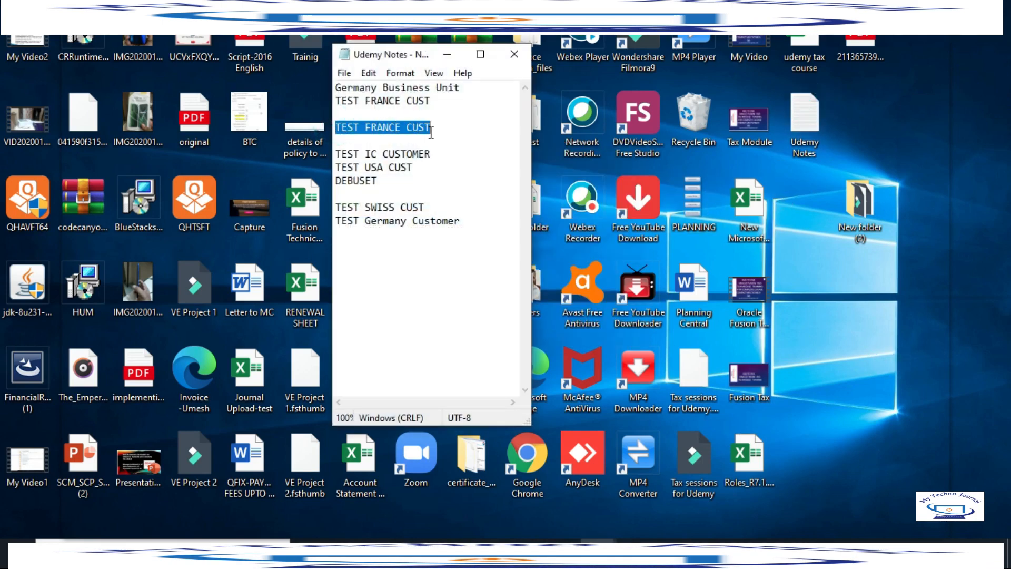
{"action": "left_click", "coordinate": [447, 53]}
{"action": "left_click", "coordinate": [638, 545]}
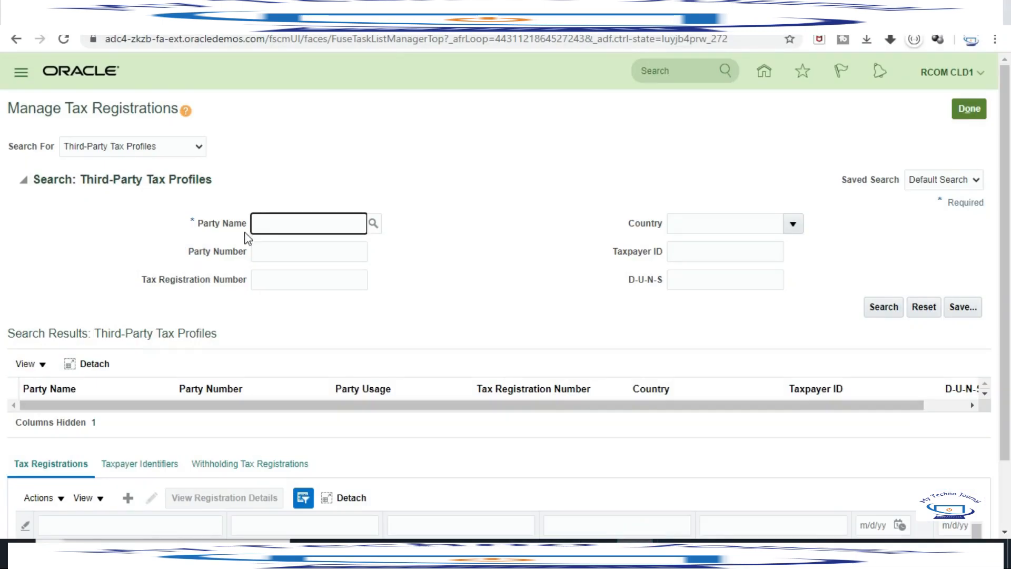
Search the third-party tax profiles for the party name TEST FRANCE CUST.
{"action": "left_click", "coordinate": [278, 219]}
{"action": "key", "text": "ctrl+v"}
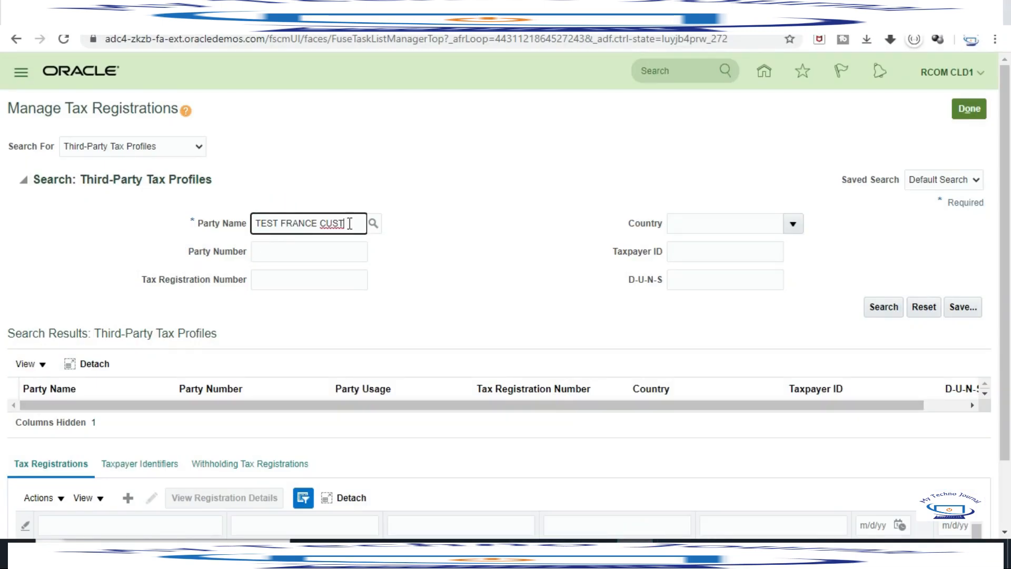
{"action": "left_click", "coordinate": [884, 308]}
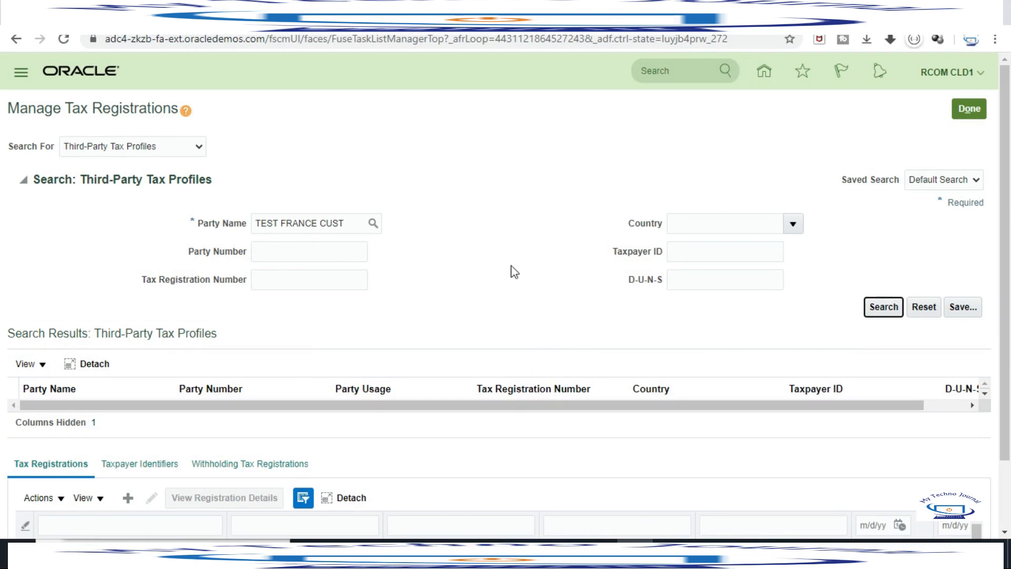
{"action": "scroll", "coordinate": [508, 276], "scroll_direction": "down", "scroll_amount": 3}
{"action": "scroll", "coordinate": [474, 285], "scroll_direction": "up", "scroll_amount": 3}
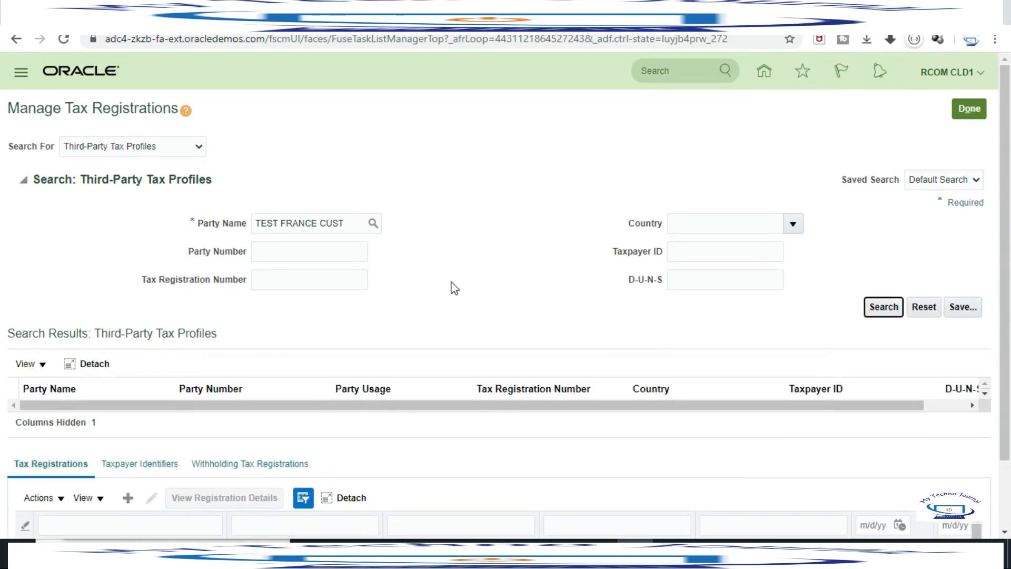
{"action": "left_click", "coordinate": [354, 222]}
{"action": "left_click", "coordinate": [894, 308]}
Change the search to Third-Party Site Tax Profiles and look up the party name TEST FRANCE CUST.
{"action": "left_click", "coordinate": [199, 148]}
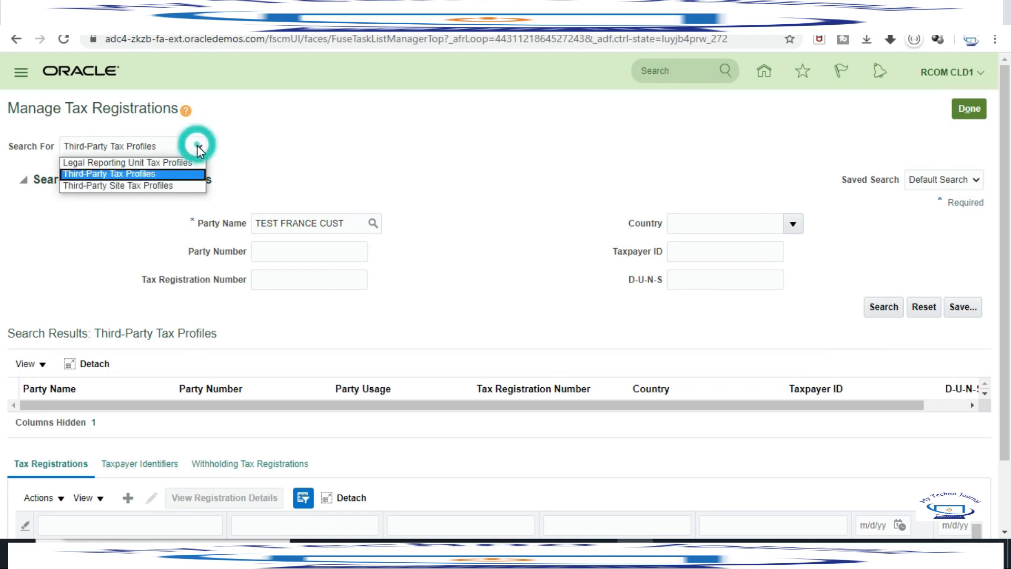
{"action": "left_click", "coordinate": [125, 186]}
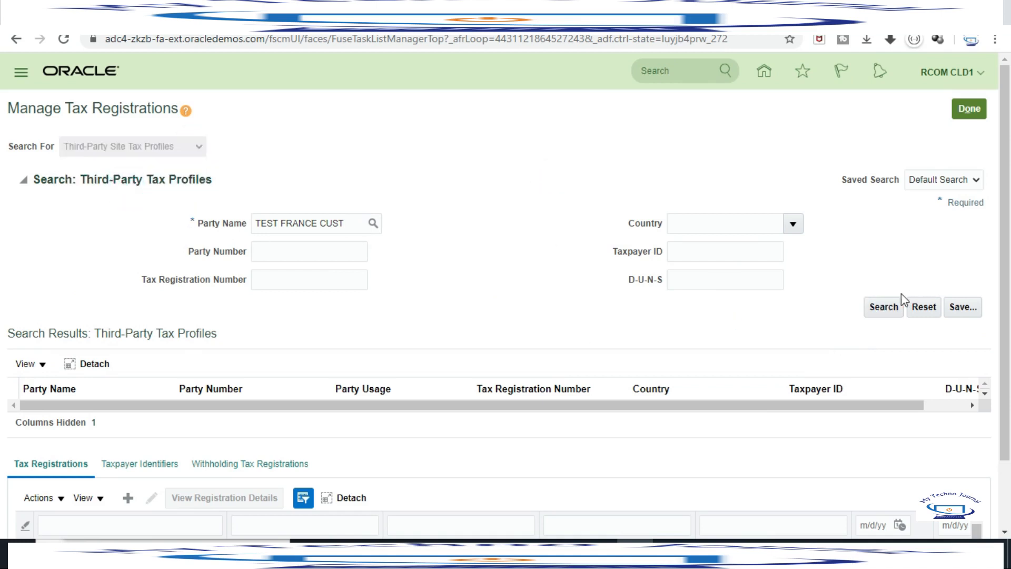
{"action": "left_click", "coordinate": [885, 309]}
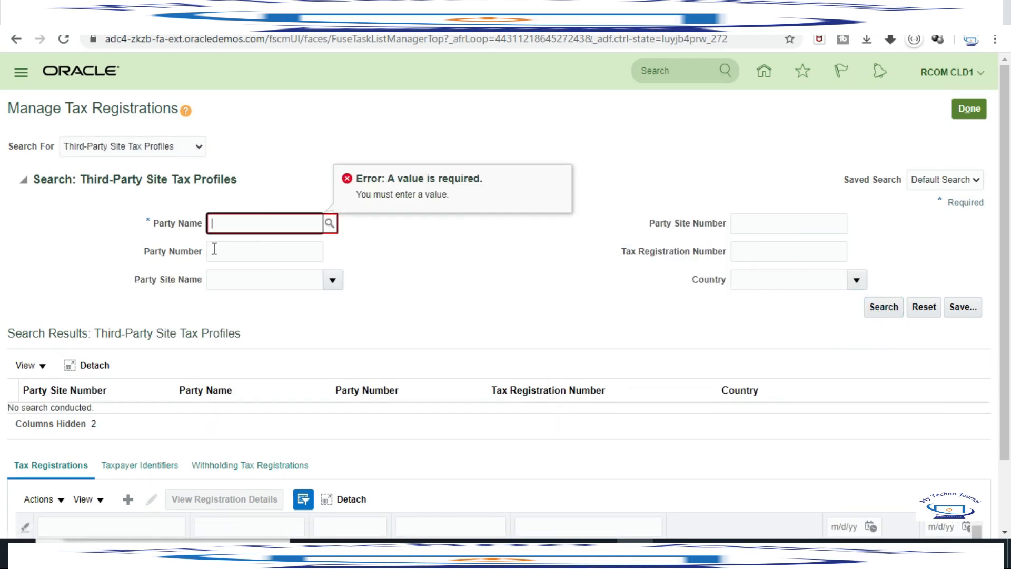
{"action": "left_click", "coordinate": [223, 226]}
{"action": "type", "text": "TEST FRANCE CUST"}
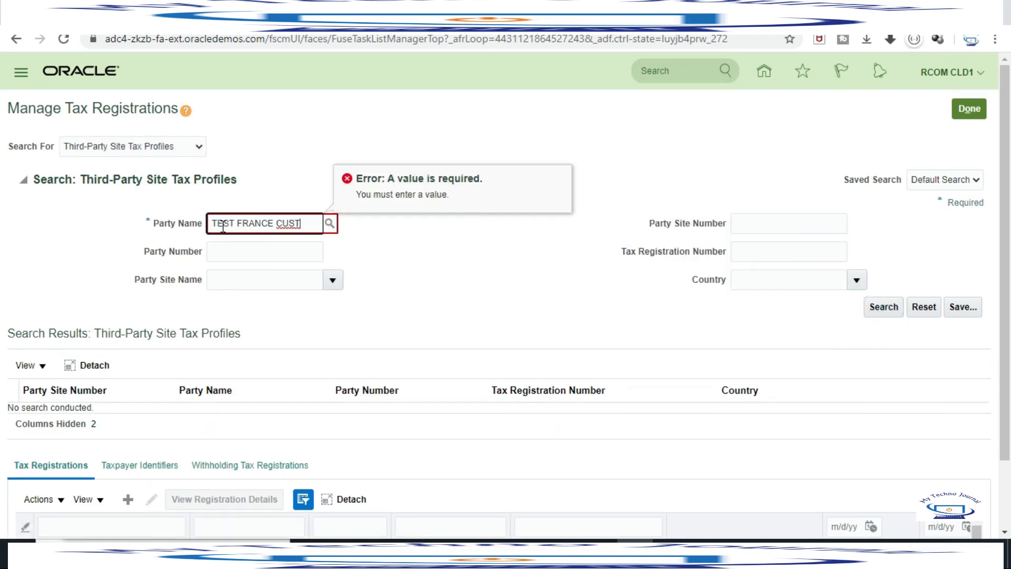
{"action": "left_click", "coordinate": [893, 311]}
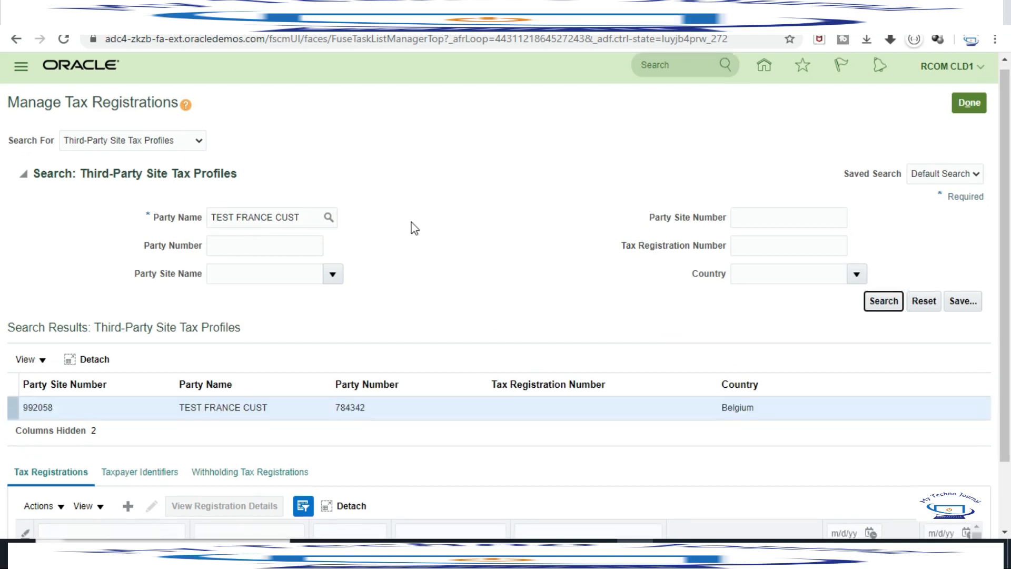
Select the TEST FRANCE CUST site profile and start creating a tax registration for it.
{"action": "scroll", "coordinate": [413, 227], "scroll_direction": "down", "scroll_amount": 2}
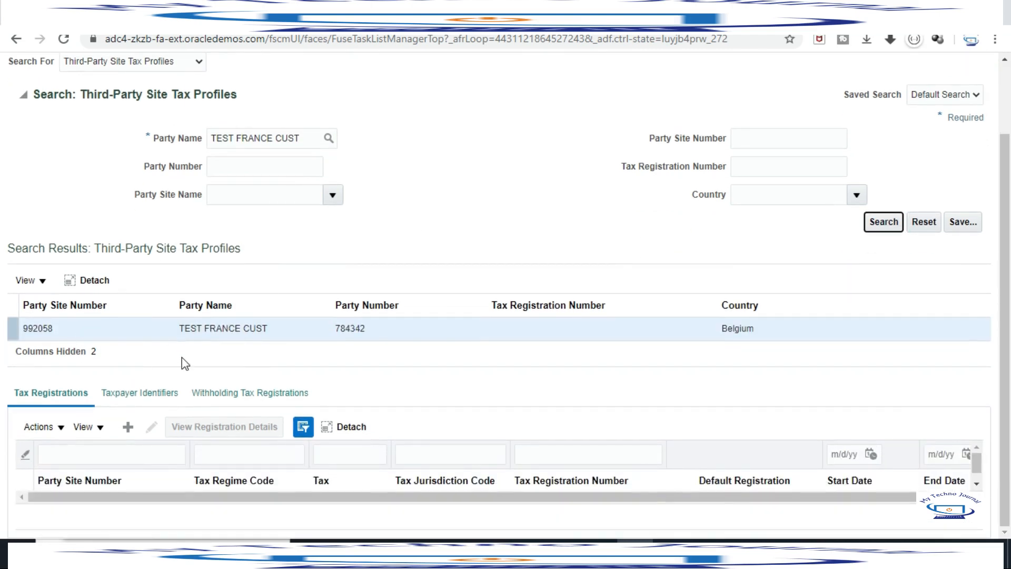
{"action": "left_click", "coordinate": [154, 330]}
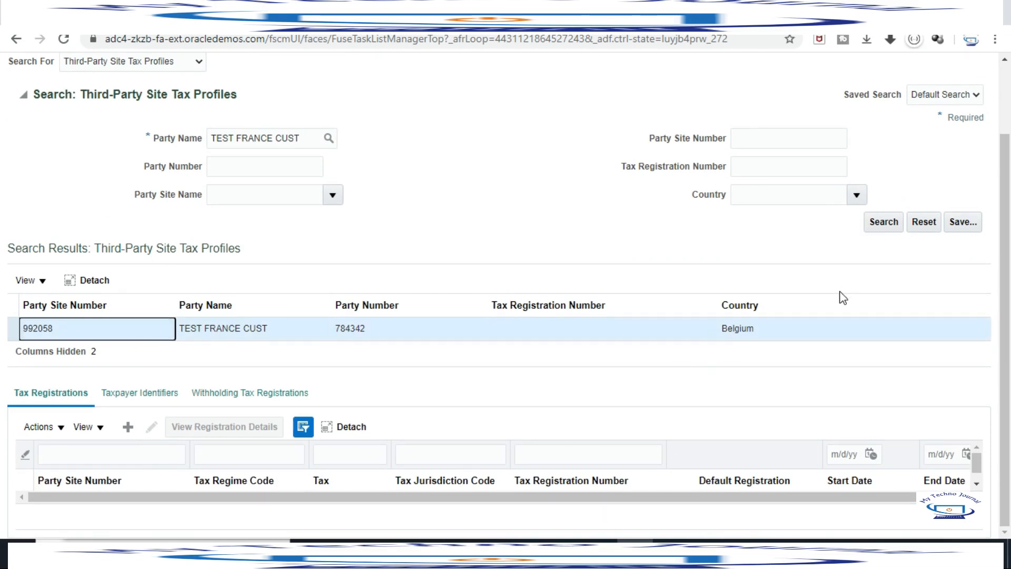
{"action": "scroll", "coordinate": [842, 298], "scroll_direction": "up", "scroll_amount": 2}
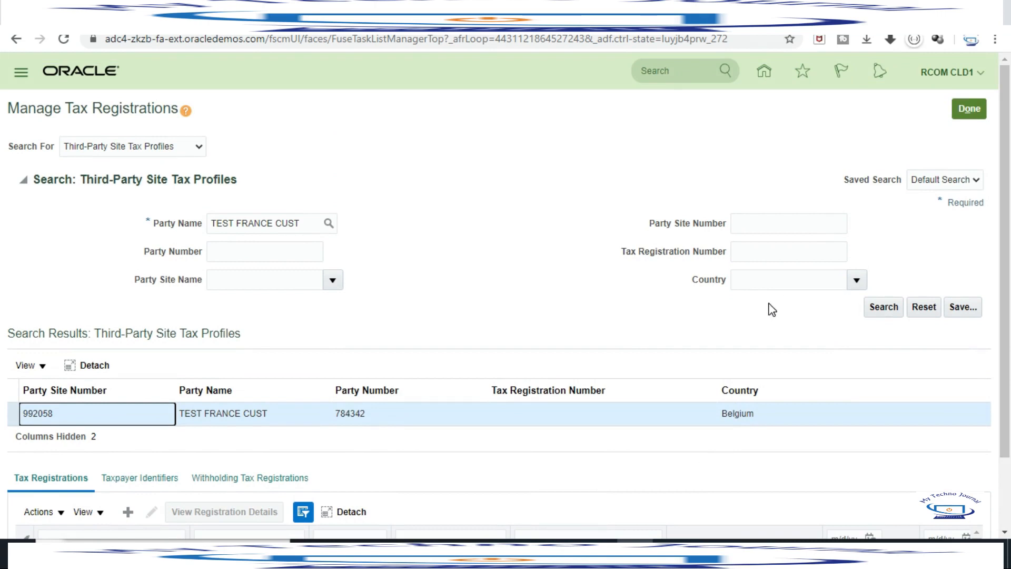
{"action": "scroll", "coordinate": [484, 273], "scroll_direction": "down", "scroll_amount": 2}
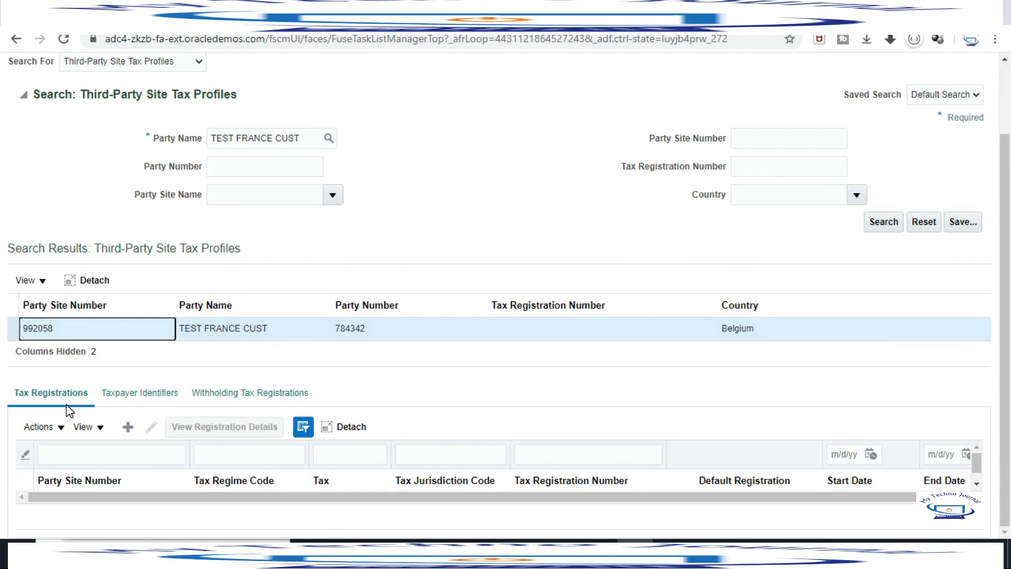
{"action": "left_click", "coordinate": [129, 427]}
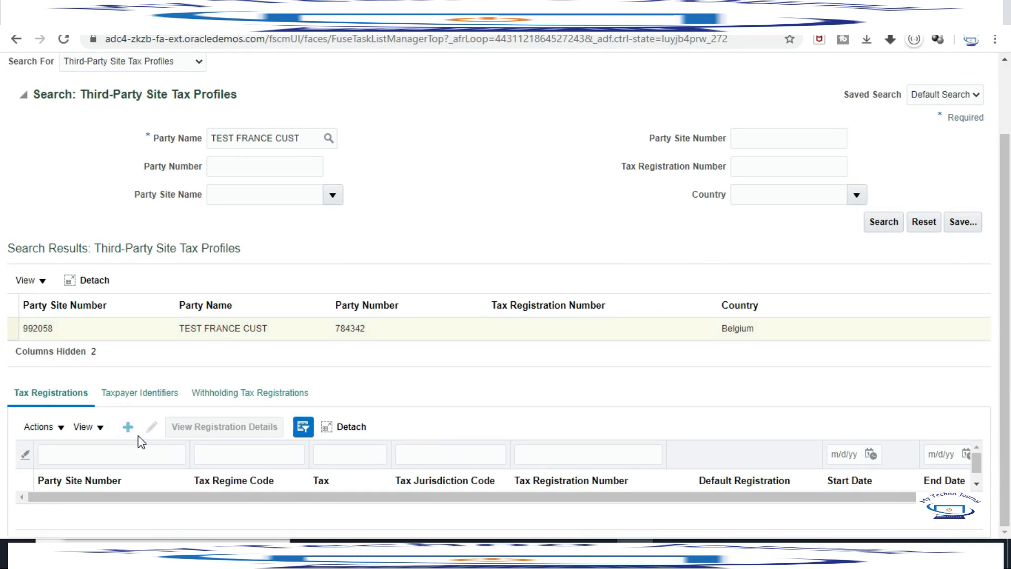
{"action": "left_click", "coordinate": [131, 429]}
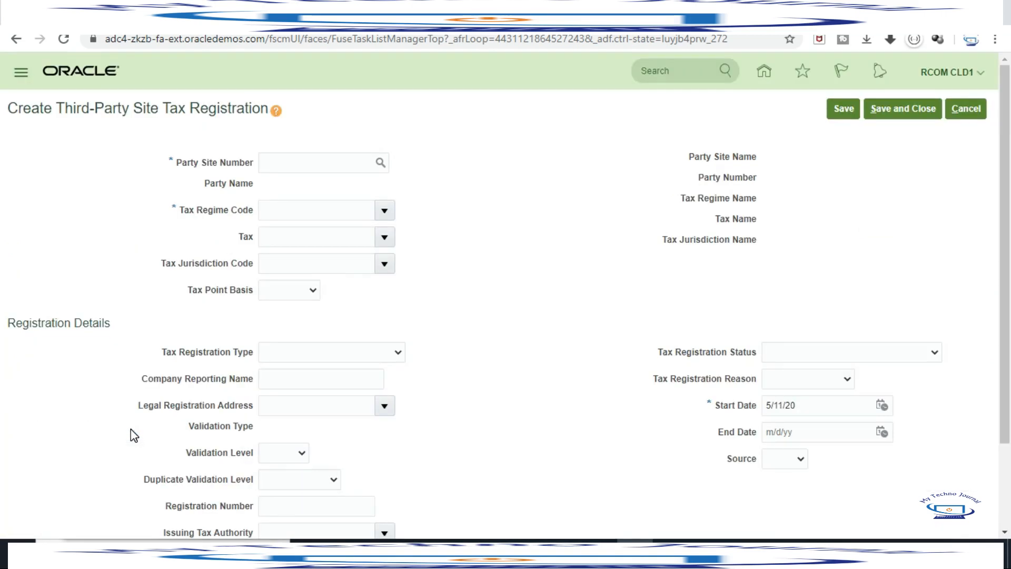
Look over the new third-party site tax registration form and set its Tax Registration Status to Not Registered.
{"action": "scroll", "coordinate": [524, 161], "scroll_direction": "down", "scroll_amount": 2}
{"action": "scroll", "coordinate": [528, 163], "scroll_direction": "up", "scroll_amount": 2}
{"action": "left_click", "coordinate": [316, 161]}
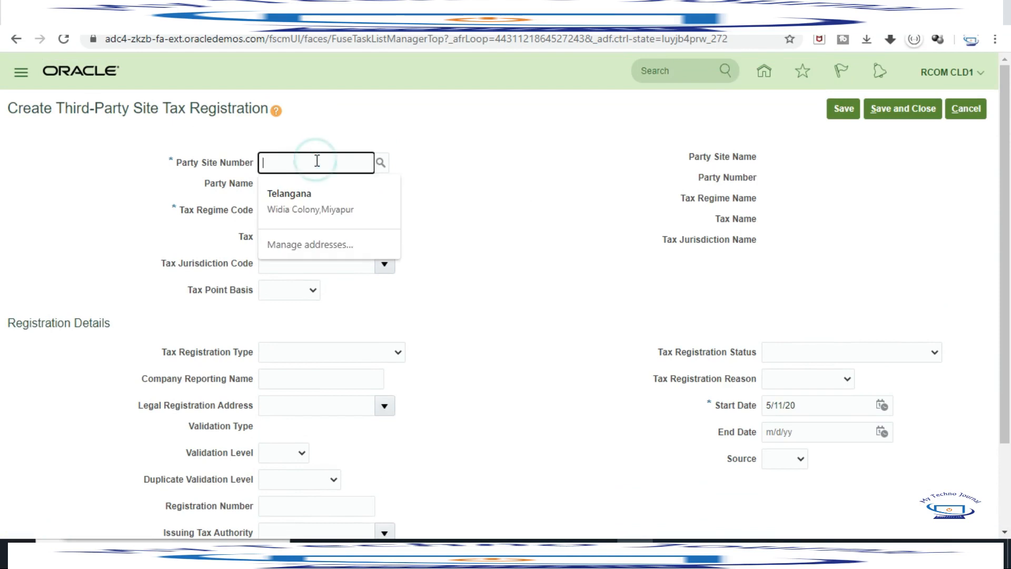
{"action": "left_click", "coordinate": [505, 154]}
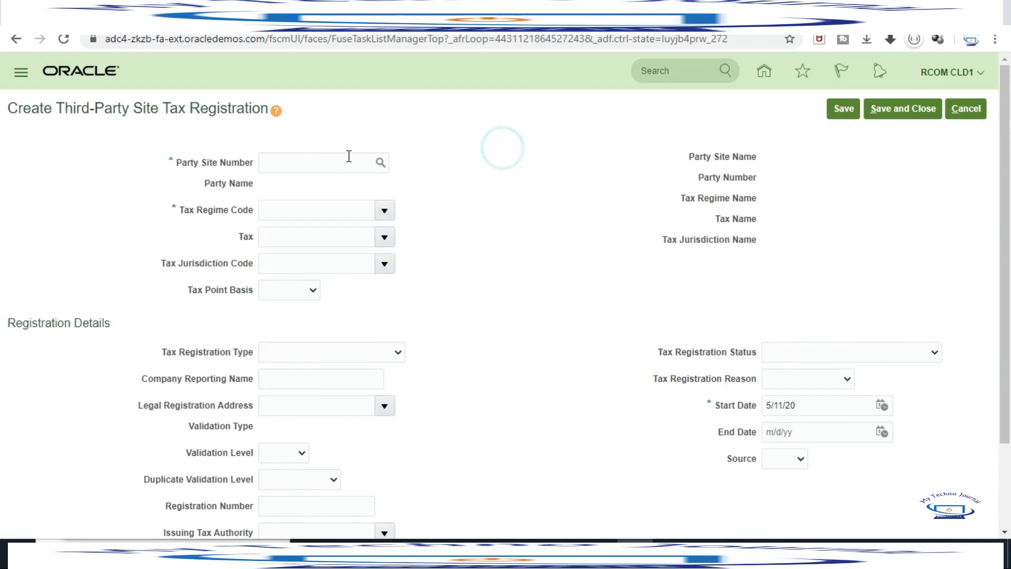
{"action": "scroll", "coordinate": [519, 191], "scroll_direction": "down", "scroll_amount": 2}
{"action": "scroll", "coordinate": [521, 194], "scroll_direction": "up", "scroll_amount": 2}
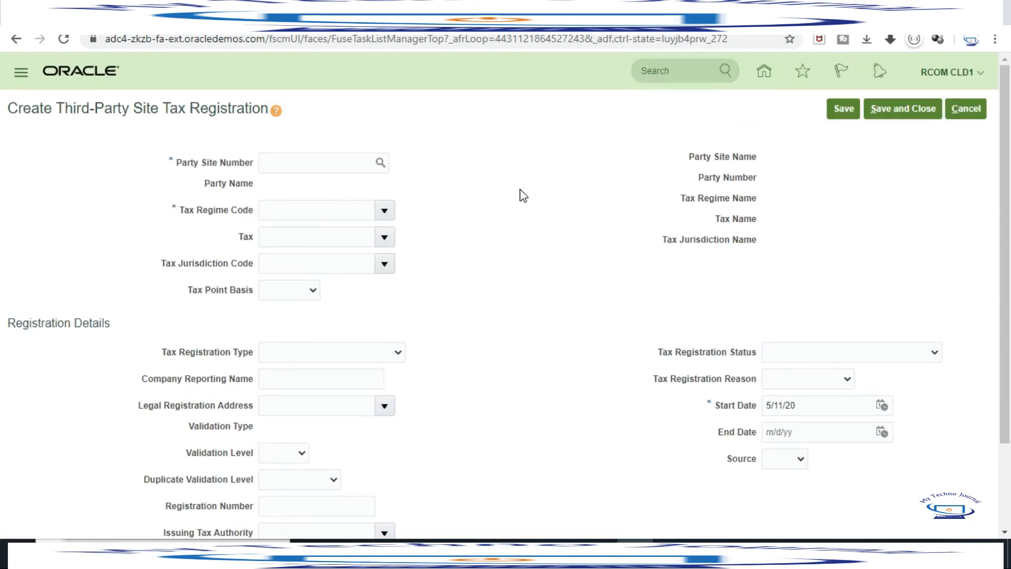
{"action": "left_click", "coordinate": [926, 352]}
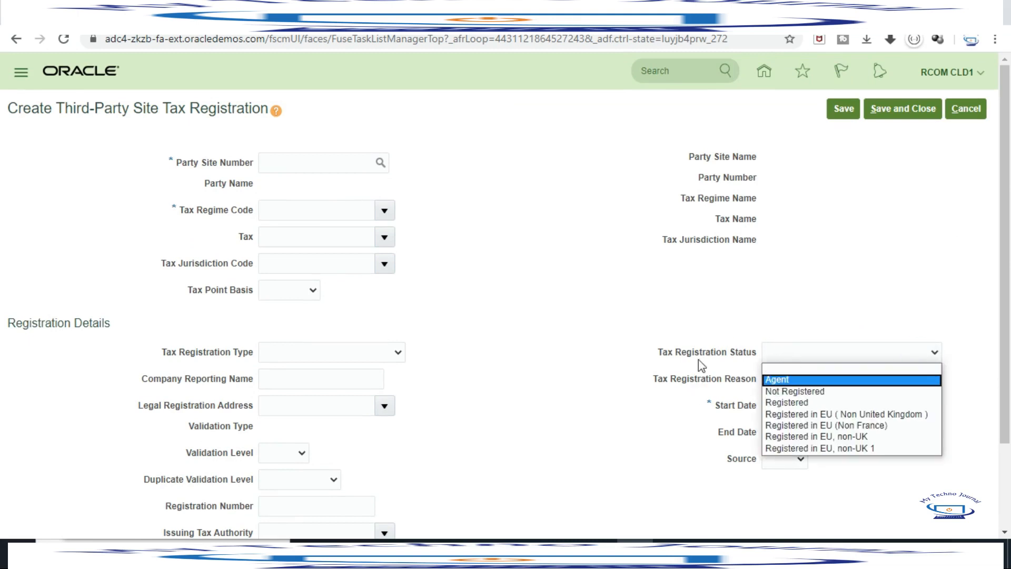
{"action": "left_click", "coordinate": [835, 392]}
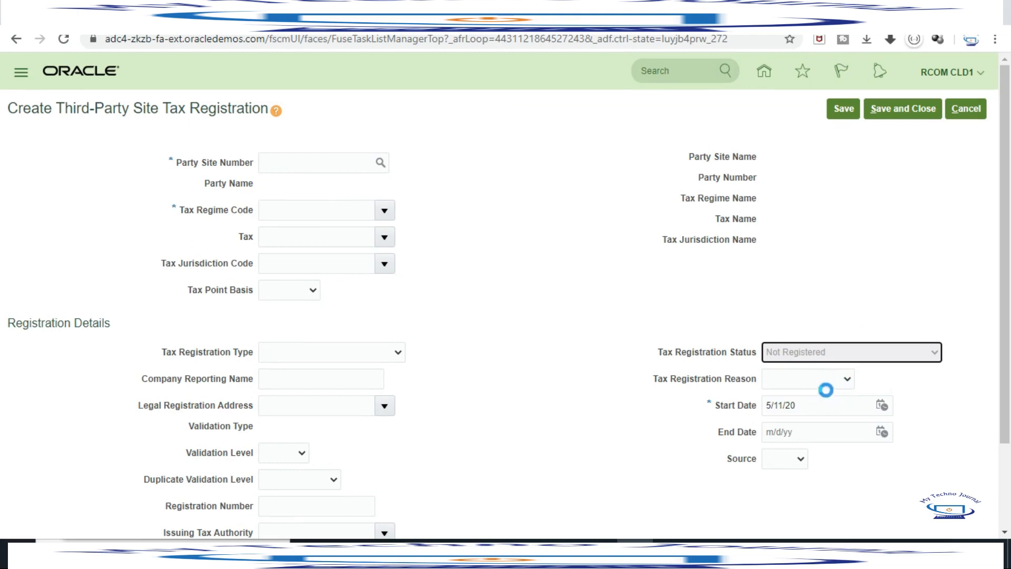
{"action": "left_click", "coordinate": [675, 290]}
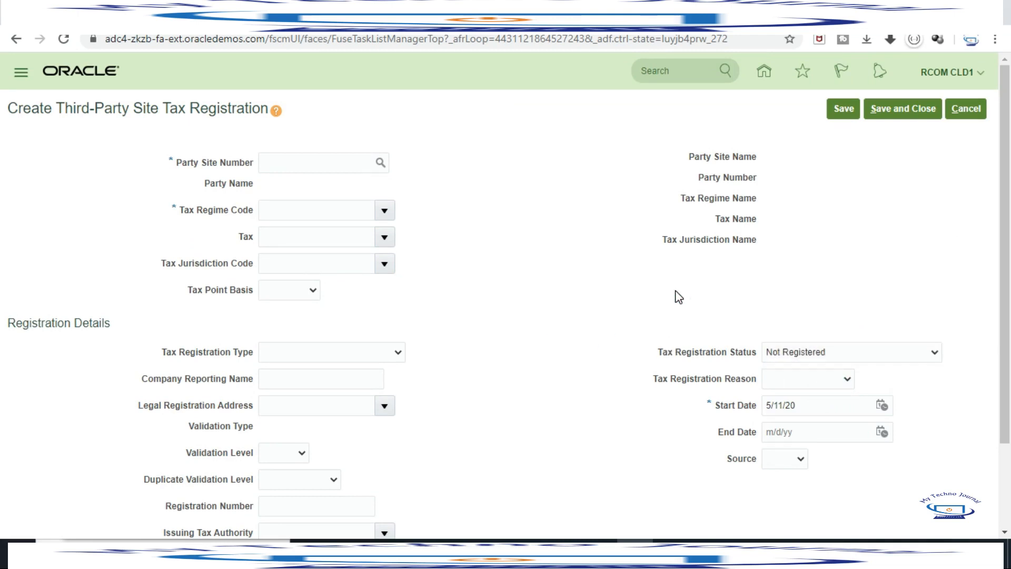
Find the party site by the party name TEST FRANCE CUST and assign it as the registration's Party Site Number.
{"action": "left_click", "coordinate": [323, 161]}
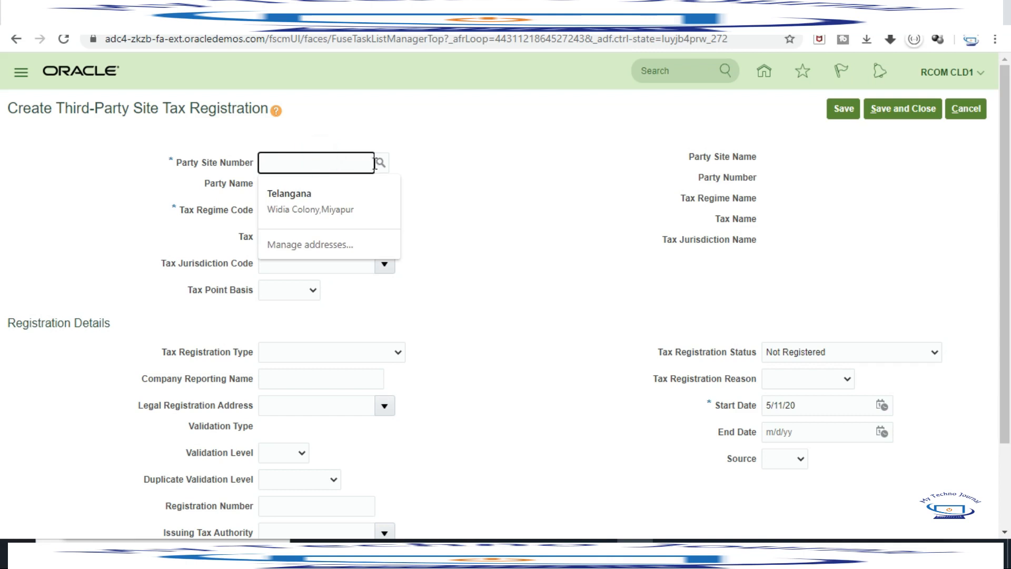
{"action": "left_click", "coordinate": [380, 163]}
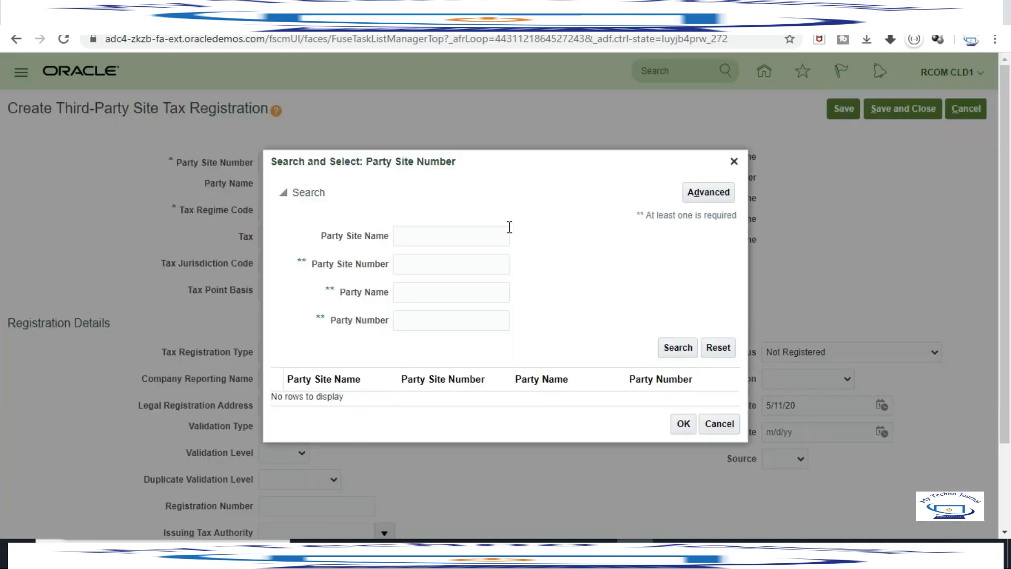
{"action": "left_click", "coordinate": [682, 347]}
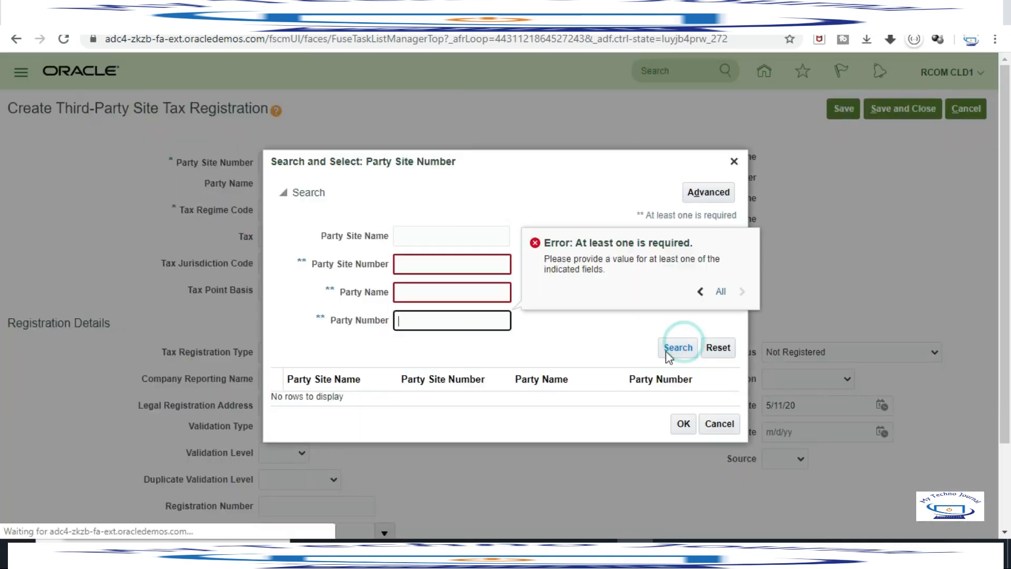
{"action": "left_click", "coordinate": [428, 261]}
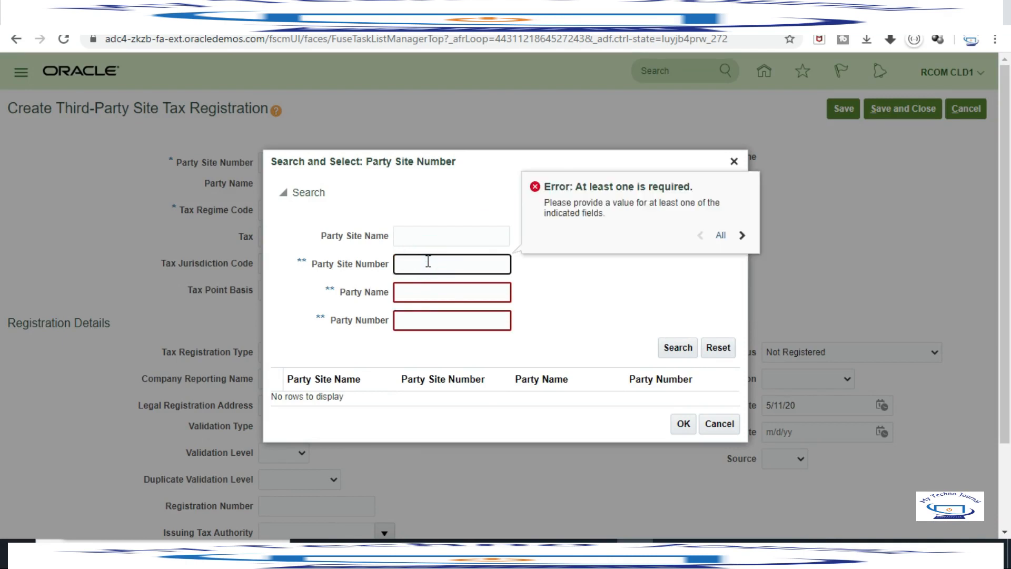
{"action": "left_click", "coordinate": [414, 294]}
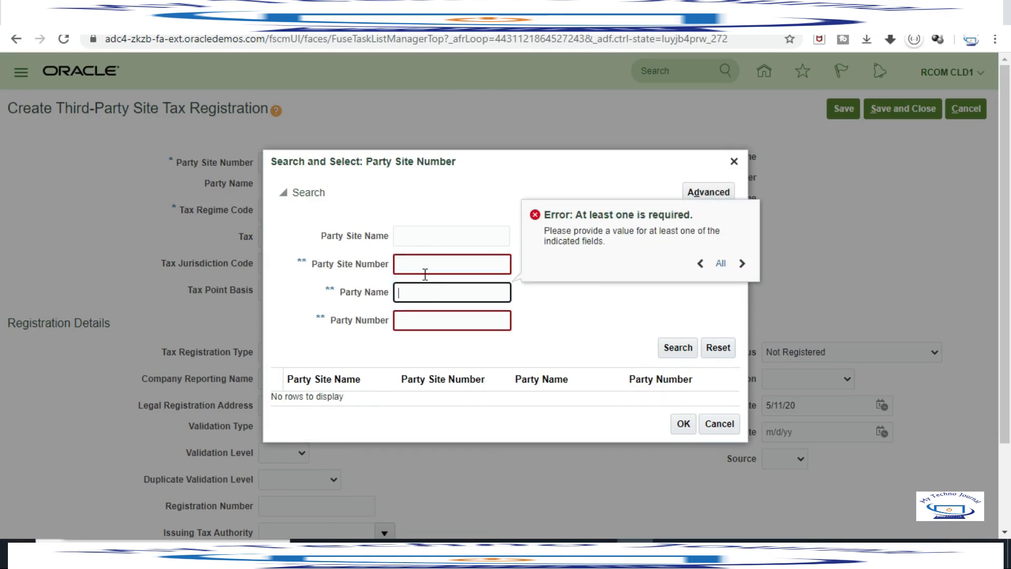
{"action": "type", "text": "TEST FRANCE CUST"}
{"action": "left_click", "coordinate": [678, 347]}
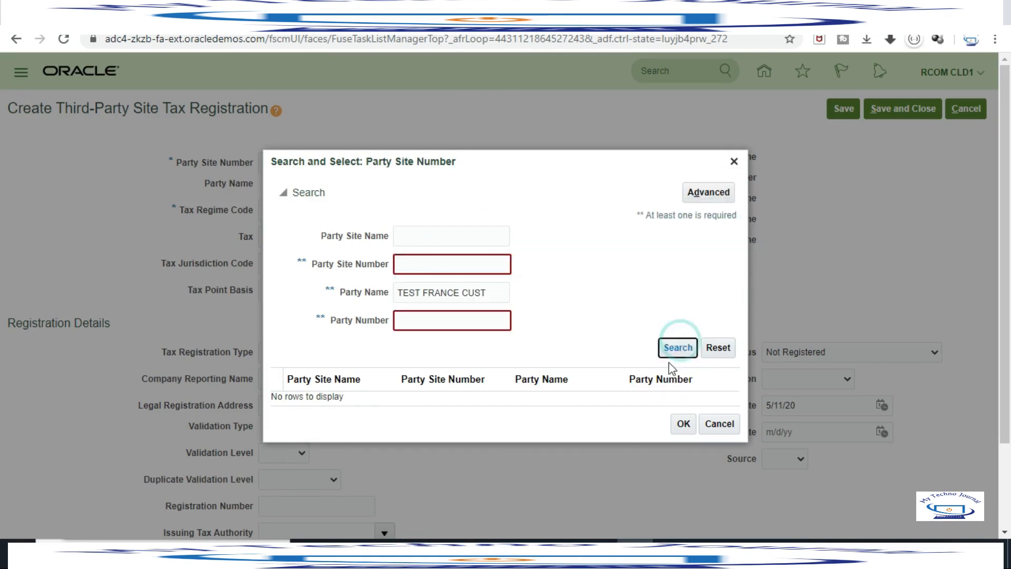
{"action": "left_click", "coordinate": [377, 400]}
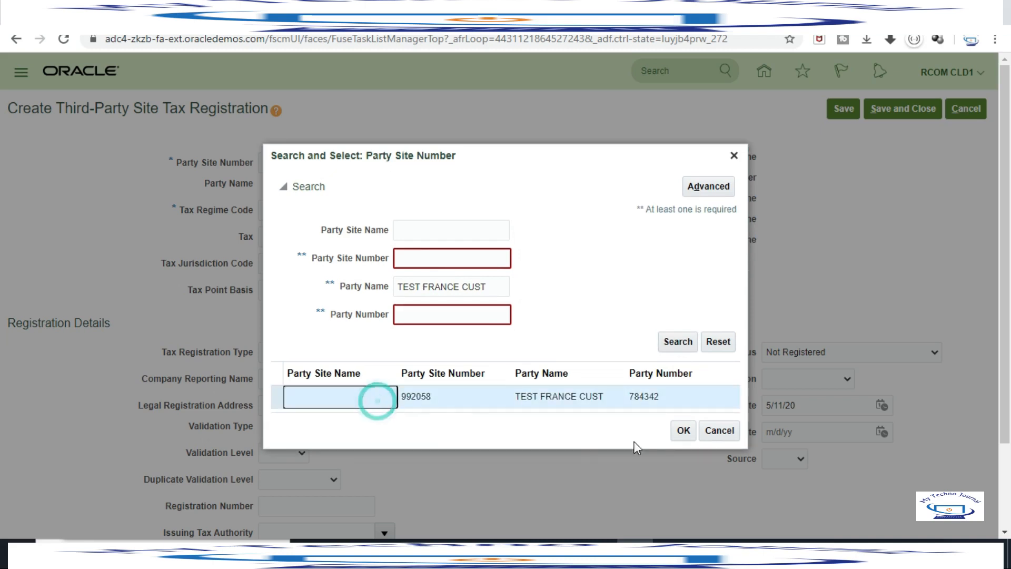
{"action": "left_click", "coordinate": [684, 430]}
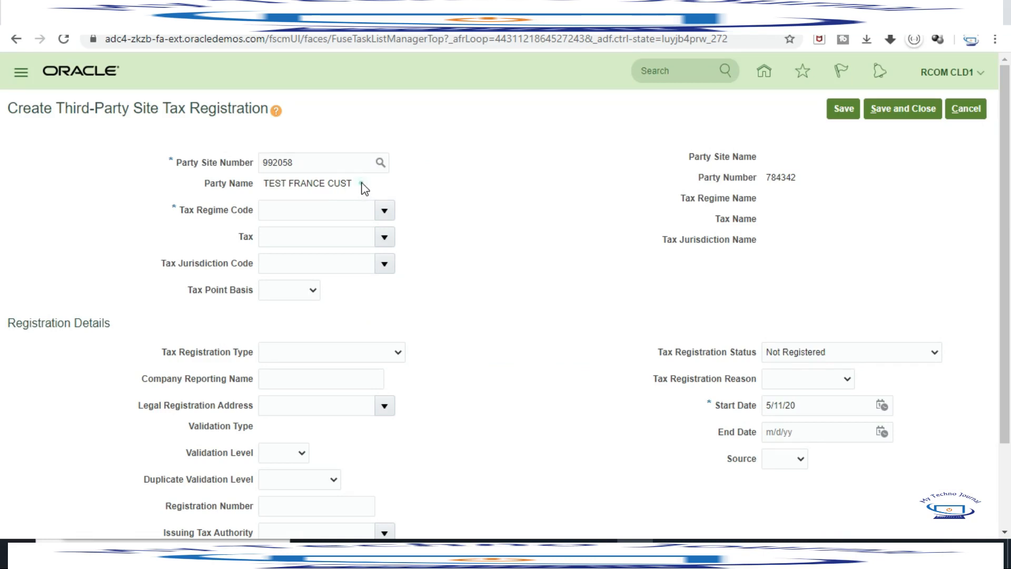
{"action": "left_click_drag", "start_coordinate": [361, 186], "coordinate": [250, 183]}
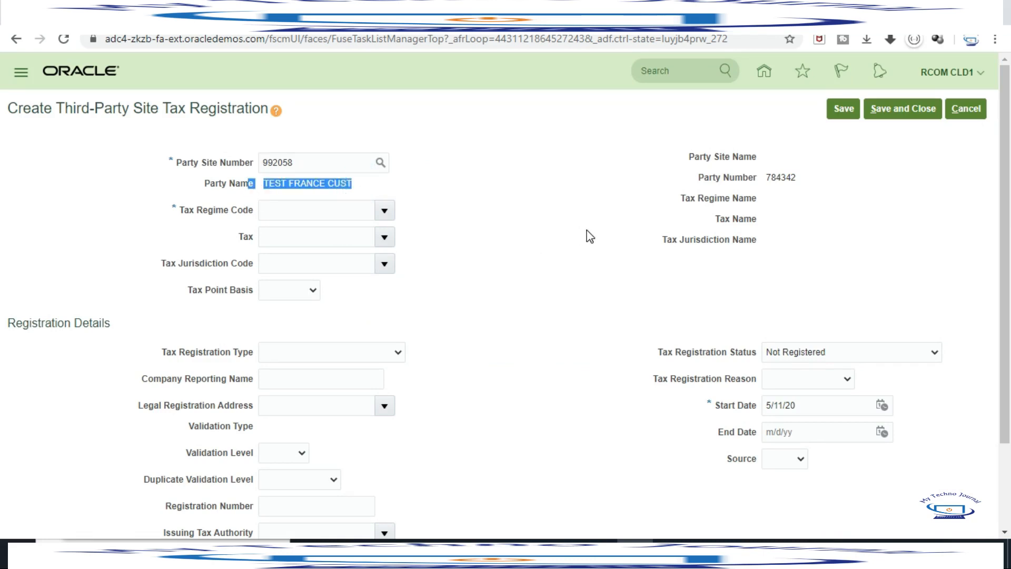
Choose January 1, 2020 as the tax registration's start date.
{"action": "scroll", "coordinate": [586, 235], "scroll_direction": "down", "scroll_amount": 2}
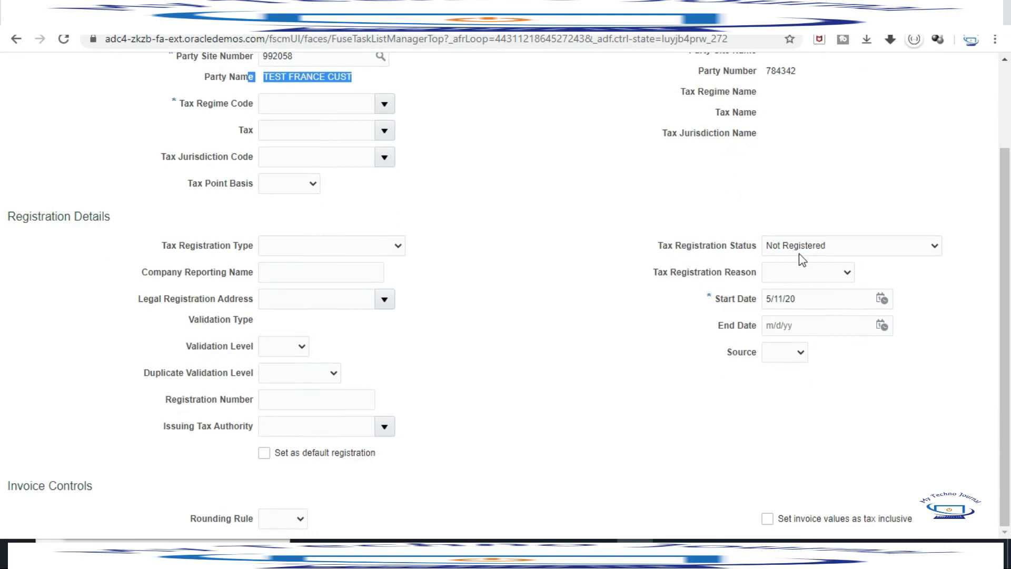
{"action": "left_click", "coordinate": [882, 297]}
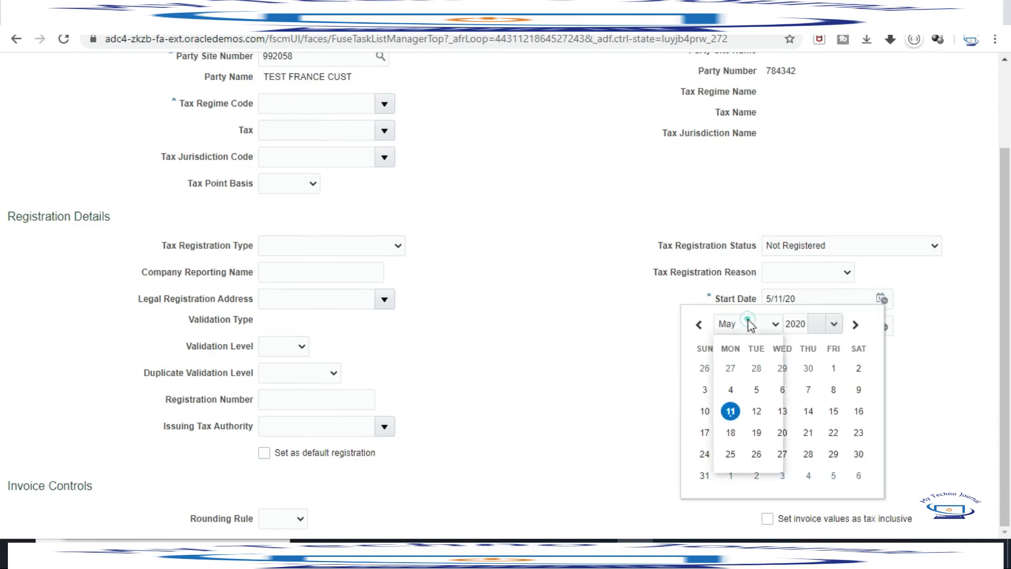
{"action": "left_click", "coordinate": [746, 323]}
{"action": "left_click", "coordinate": [742, 341]}
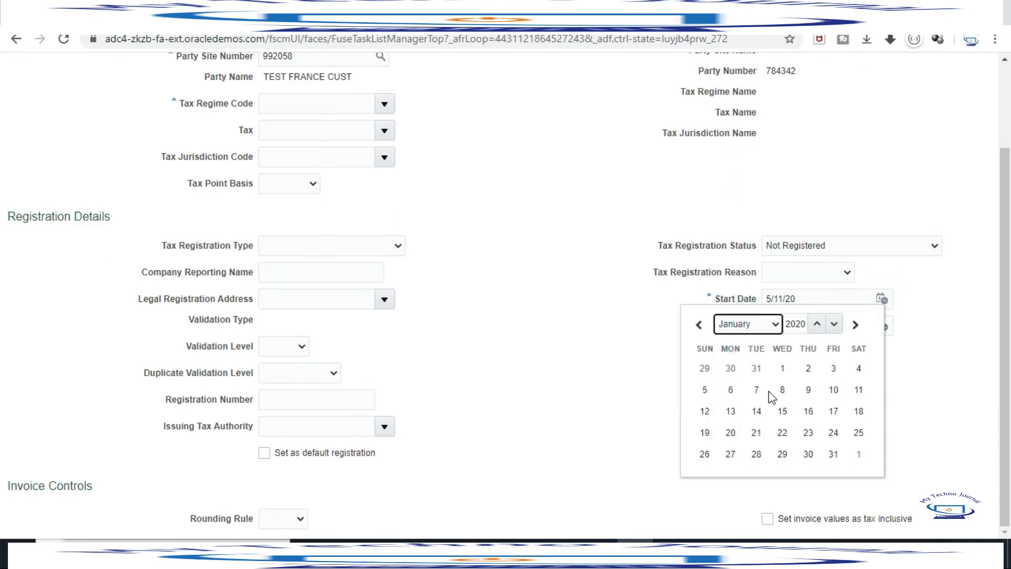
{"action": "left_click", "coordinate": [783, 368]}
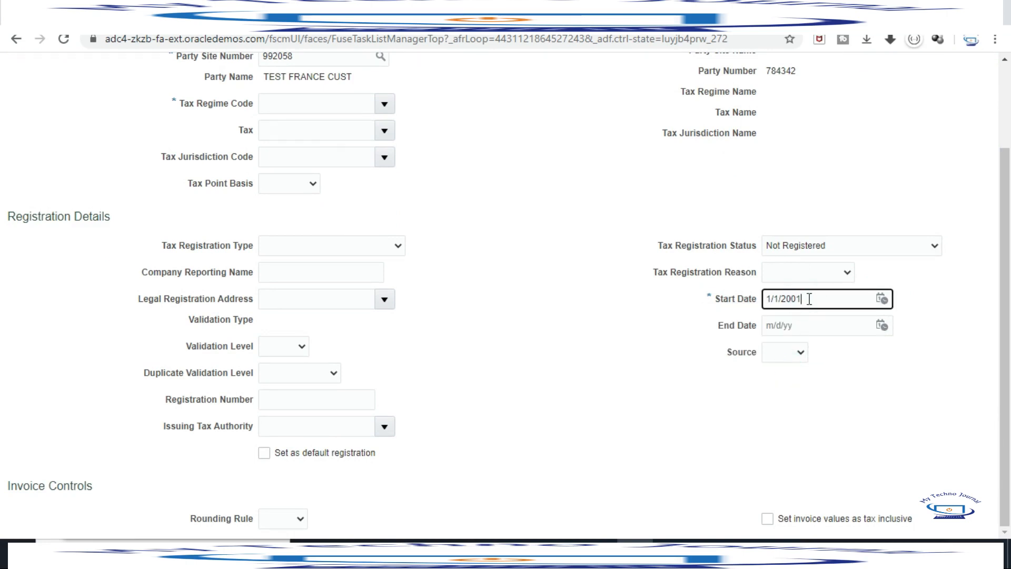
Change the tax registration's Start Date to 1/1/2001.
{"action": "left_click", "coordinate": [864, 178]}
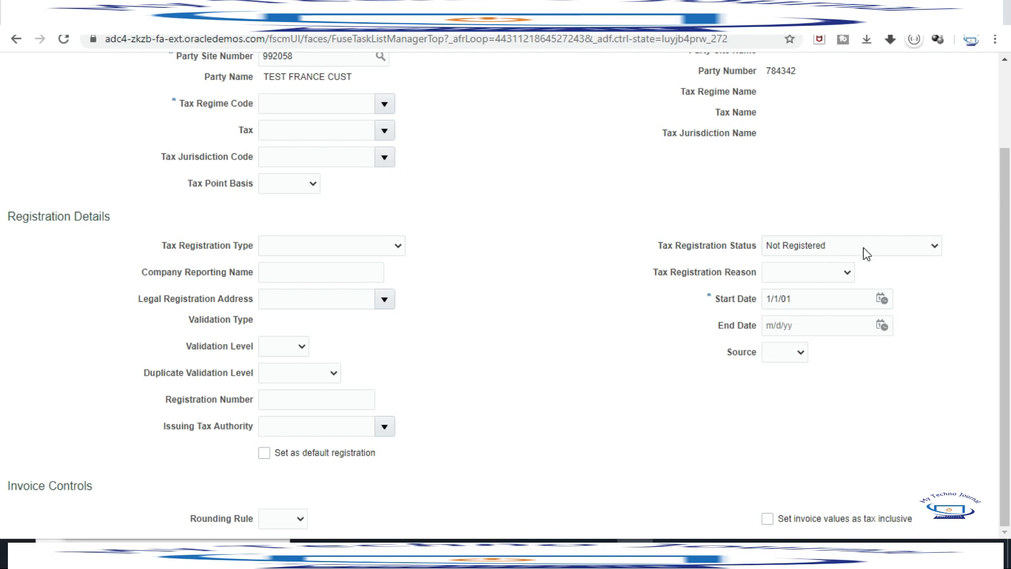
{"action": "scroll", "coordinate": [1006, 198], "scroll_direction": "up", "scroll_amount": 2}
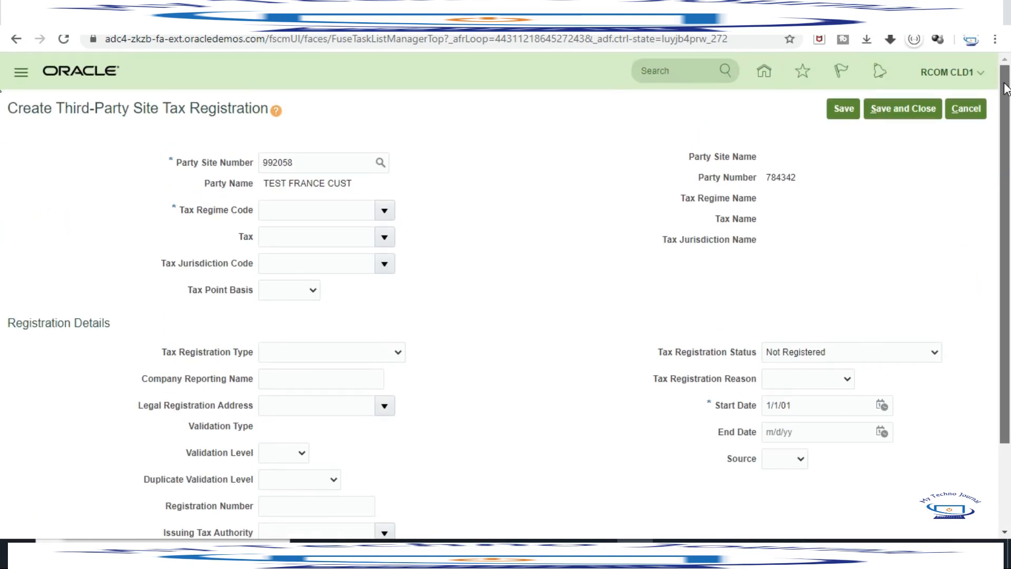
{"action": "left_click_drag", "start_coordinate": [1004, 88], "coordinate": [1007, 111]}
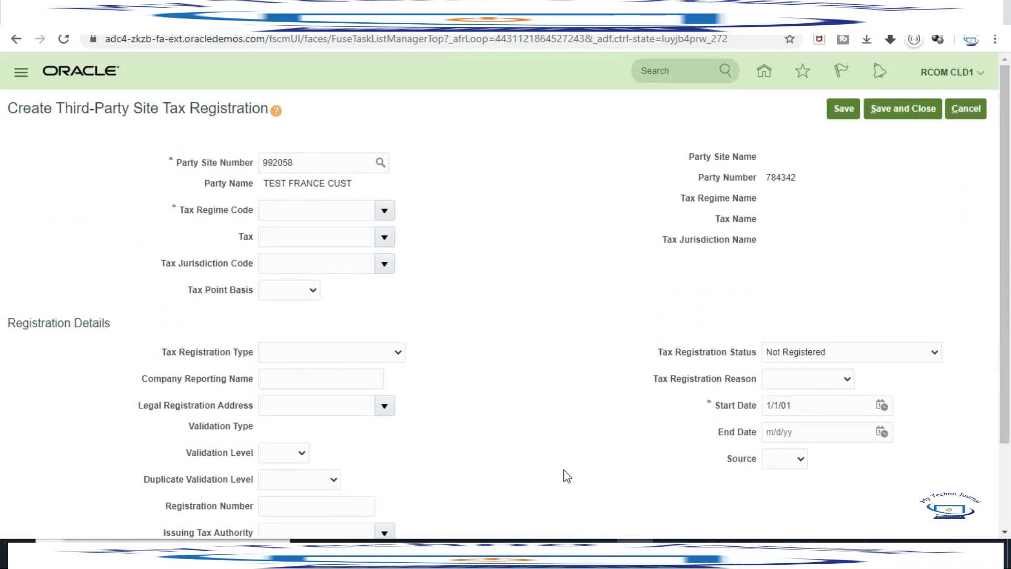
Review the available Tax Registration Status options and the rest of the registration form.
{"action": "left_click_drag", "start_coordinate": [658, 354], "coordinate": [792, 354]}
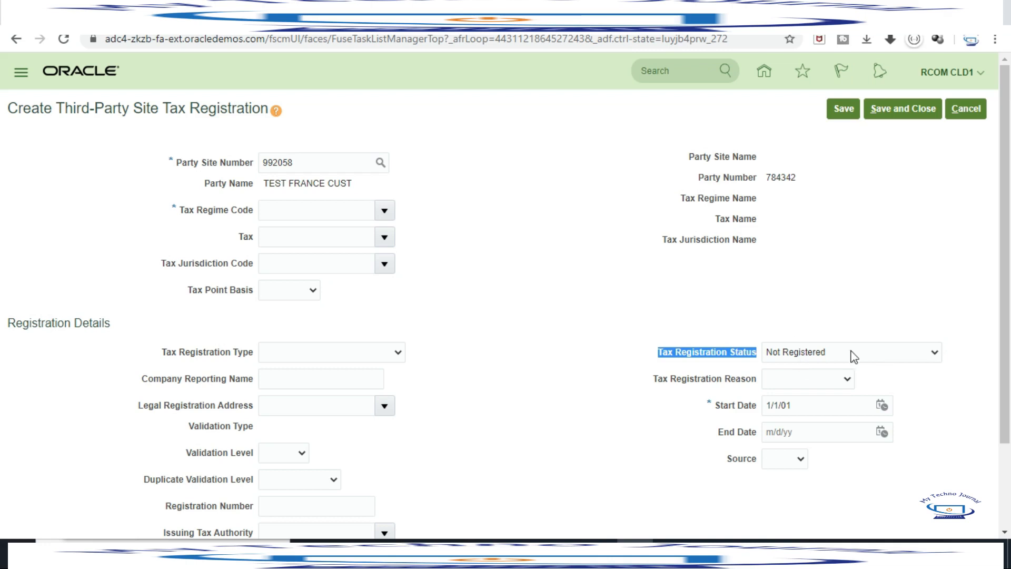
{"action": "left_click", "coordinate": [902, 360]}
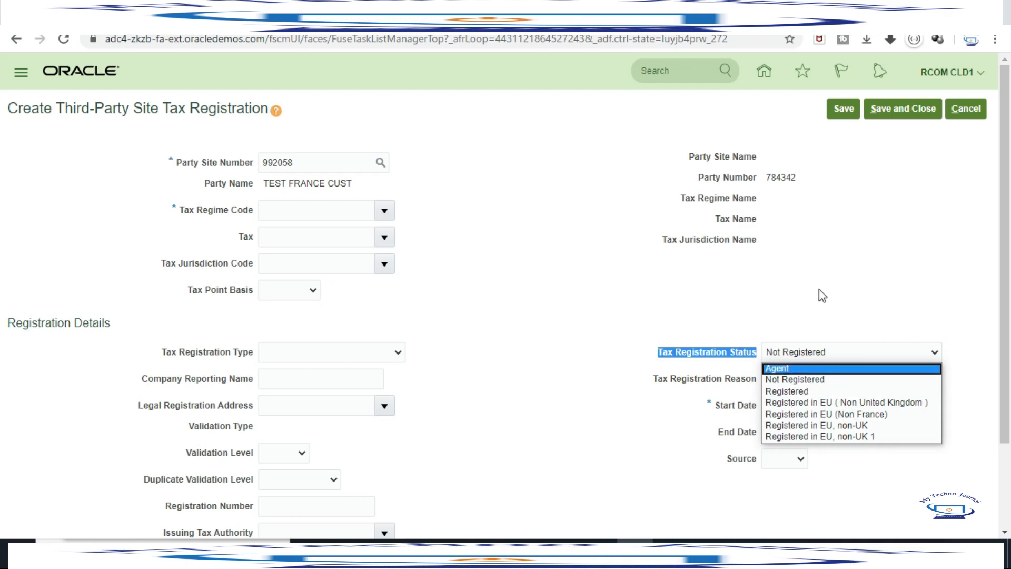
{"action": "left_click", "coordinate": [796, 357]}
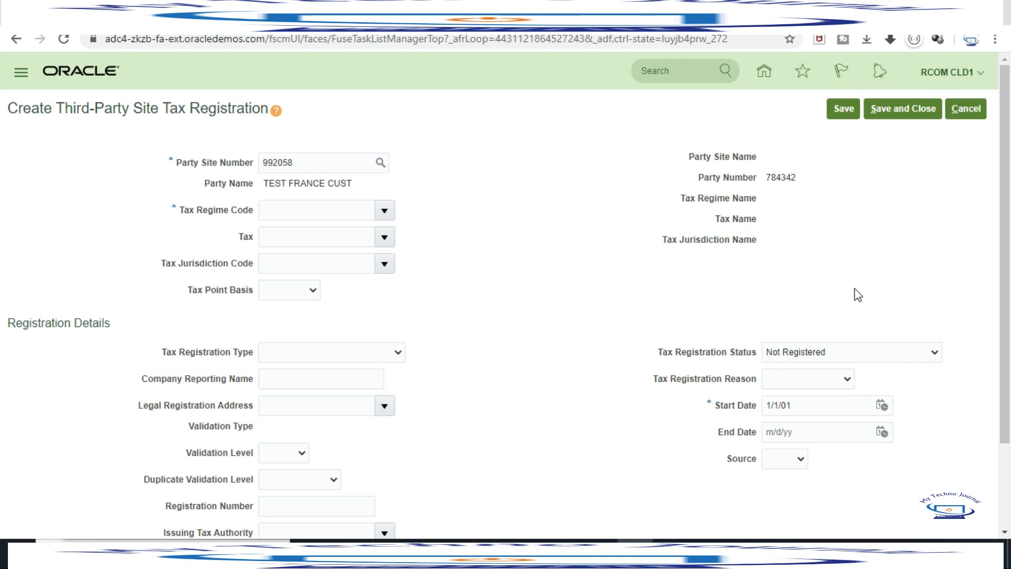
{"action": "scroll", "coordinate": [863, 290], "scroll_direction": "down", "scroll_amount": 2}
{"action": "scroll", "coordinate": [864, 408], "scroll_direction": "up", "scroll_amount": 2}
Set the required Tax Regime Code to GERMANY VAT (AR), then save and close the third-party site tax registration.
{"action": "left_click", "coordinate": [898, 112]}
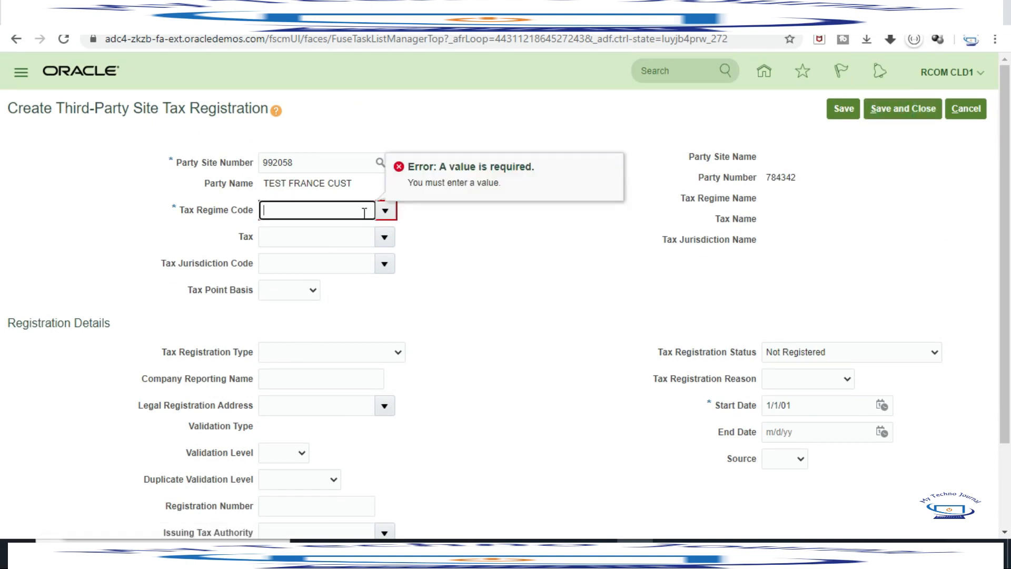
{"action": "left_click", "coordinate": [338, 198]}
{"action": "left_click", "coordinate": [386, 213]}
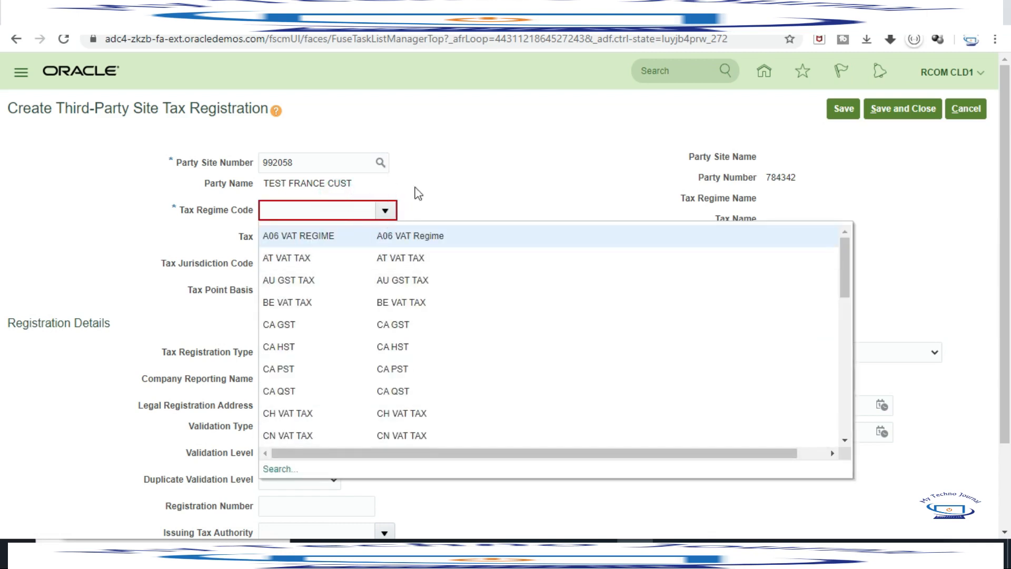
{"action": "left_click", "coordinate": [465, 177]}
{"action": "left_click", "coordinate": [318, 207]}
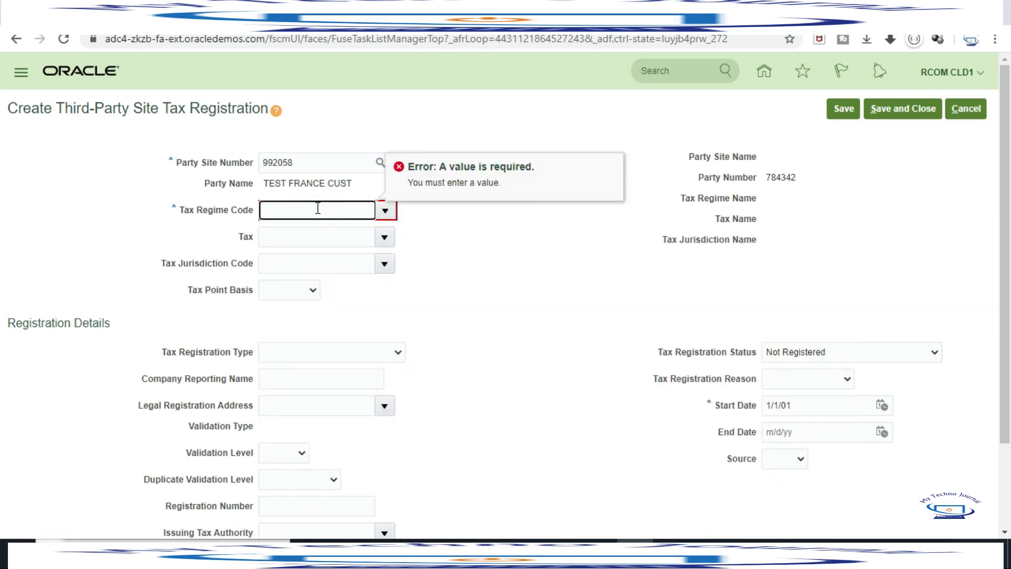
{"action": "type", "text": "ger"}
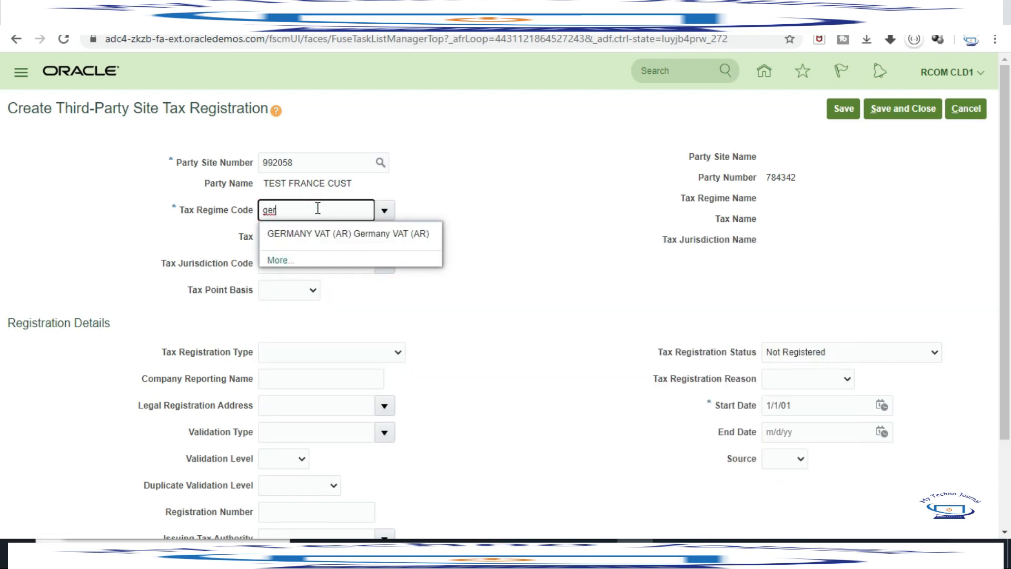
{"action": "left_click", "coordinate": [293, 236]}
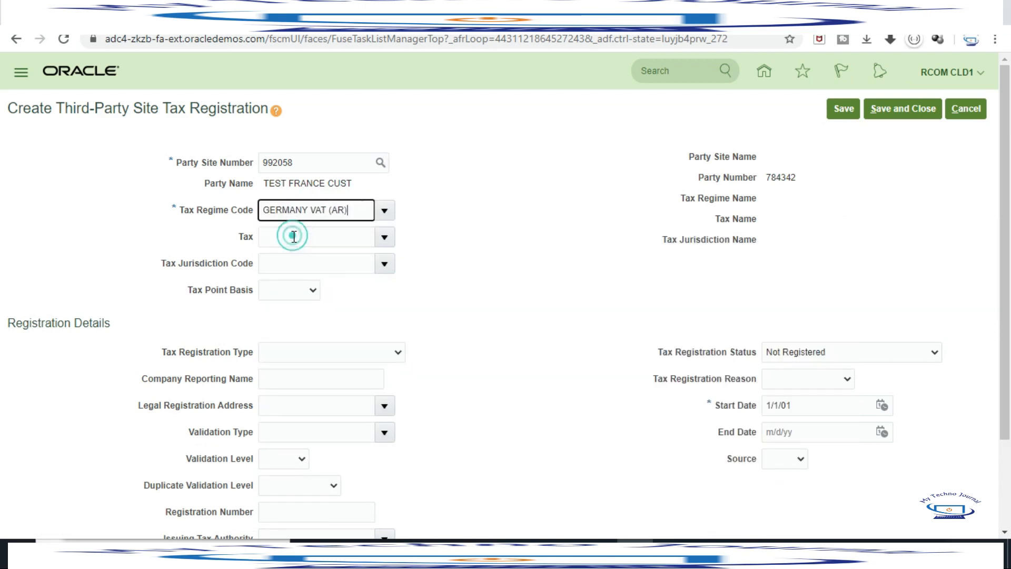
{"action": "left_click", "coordinate": [902, 108]}
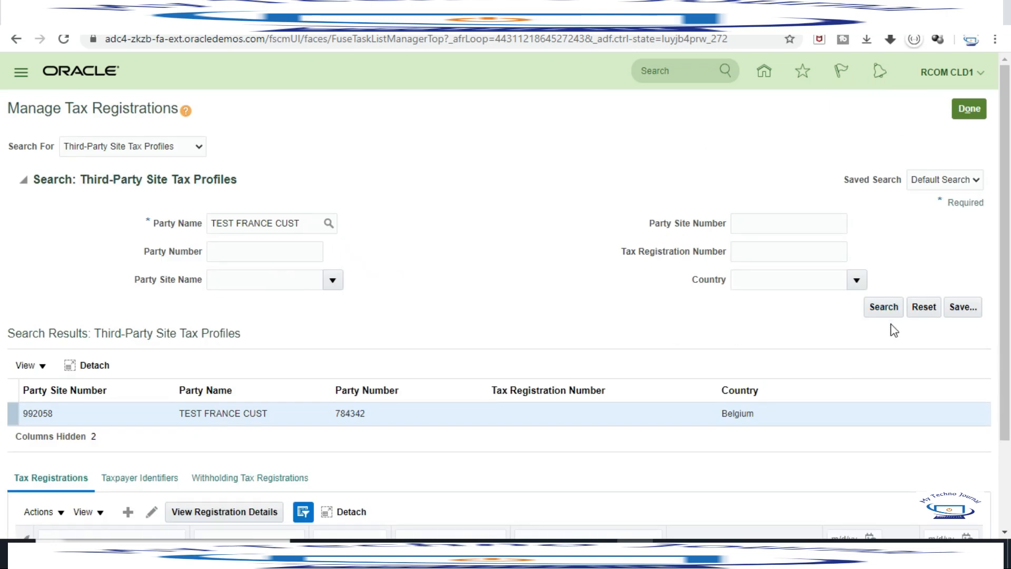
Leave Manage Tax Registrations and open the Manage Tax Rules task by searching for Manage%Ta%Ru.
{"action": "left_click", "coordinate": [971, 108]}
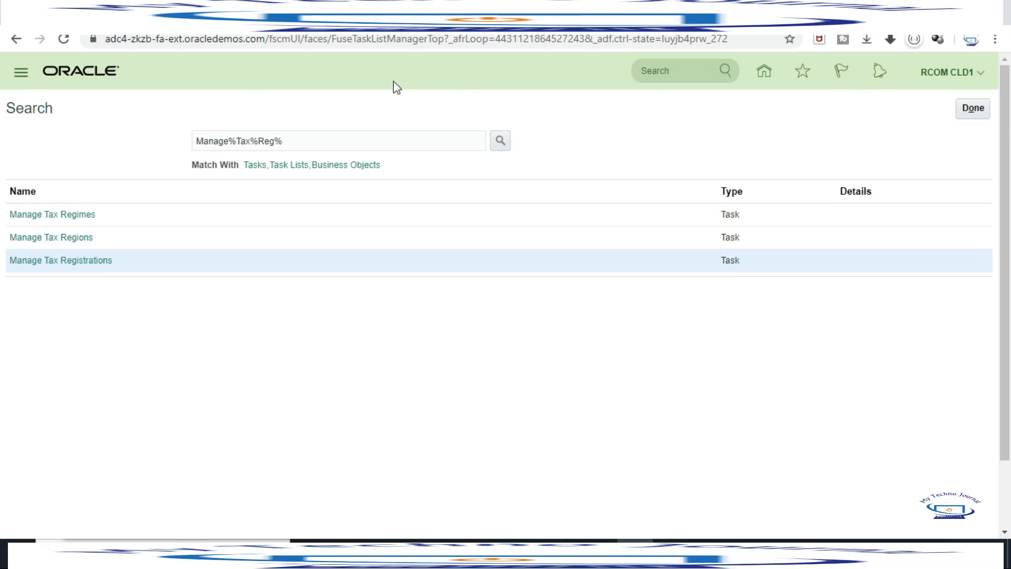
{"action": "left_click", "coordinate": [314, 141]}
{"action": "key", "text": "ctrl+a"}
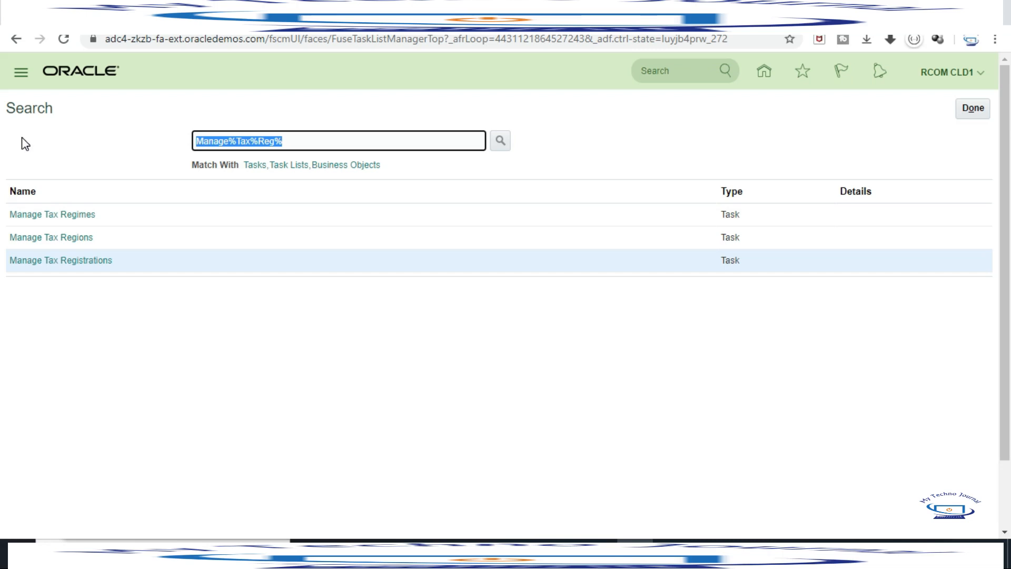
{"action": "left_click", "coordinate": [662, 114]}
{"action": "left_click", "coordinate": [293, 138]}
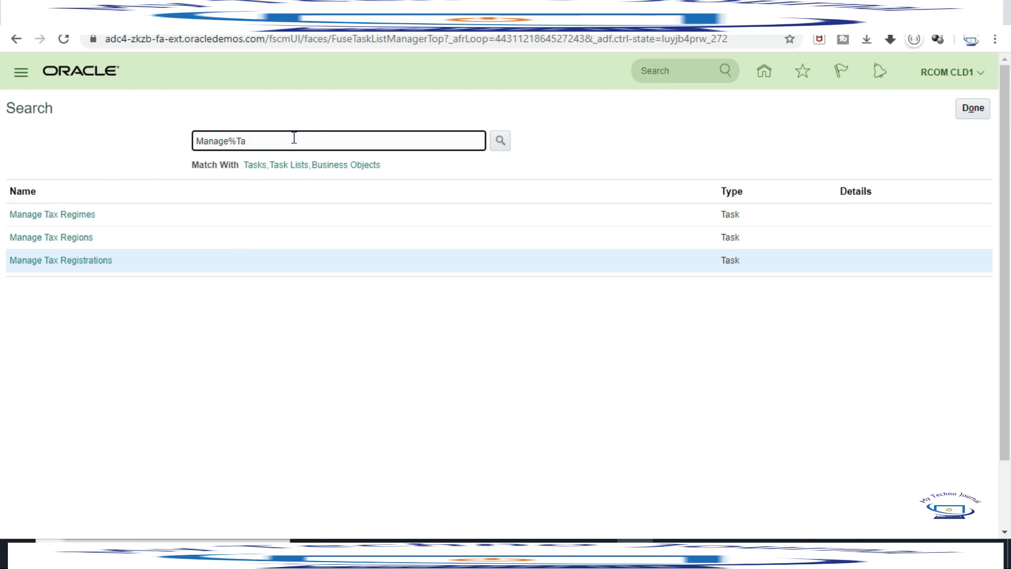
{"action": "type", "text": "%Ru"}
{"action": "left_click", "coordinate": [502, 142]}
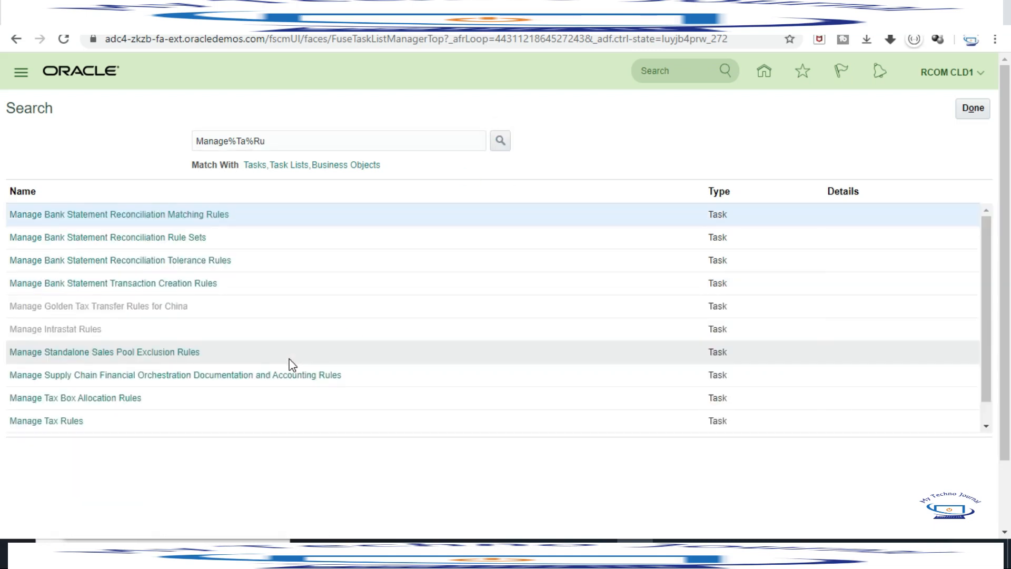
{"action": "left_click", "coordinate": [70, 420]}
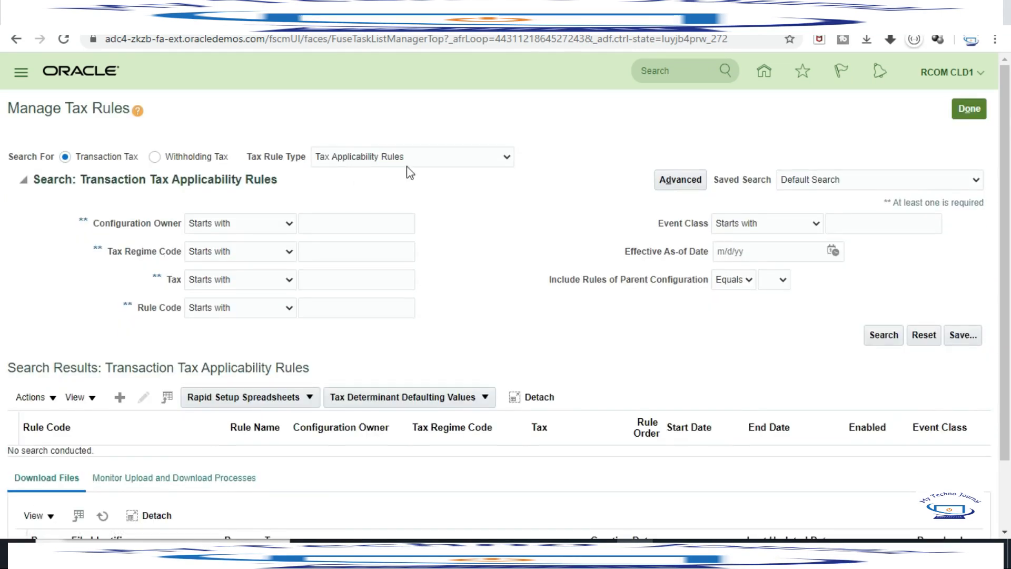
Set the Tax Rule Type to Tax Rate Rules and start creating a new rule.
{"action": "left_click", "coordinate": [410, 156]}
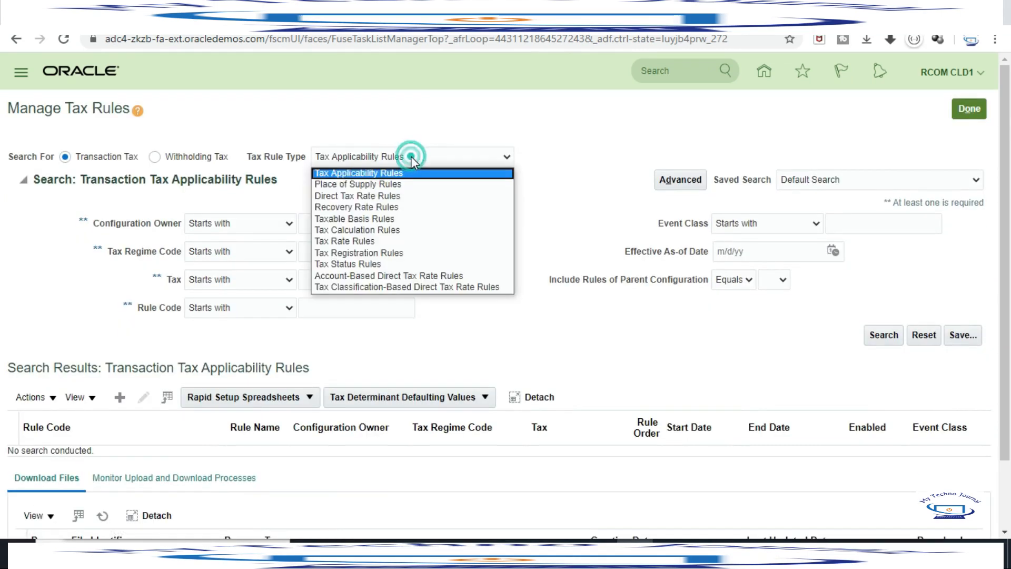
{"action": "left_click", "coordinate": [349, 234]}
{"action": "left_click", "coordinate": [453, 161]}
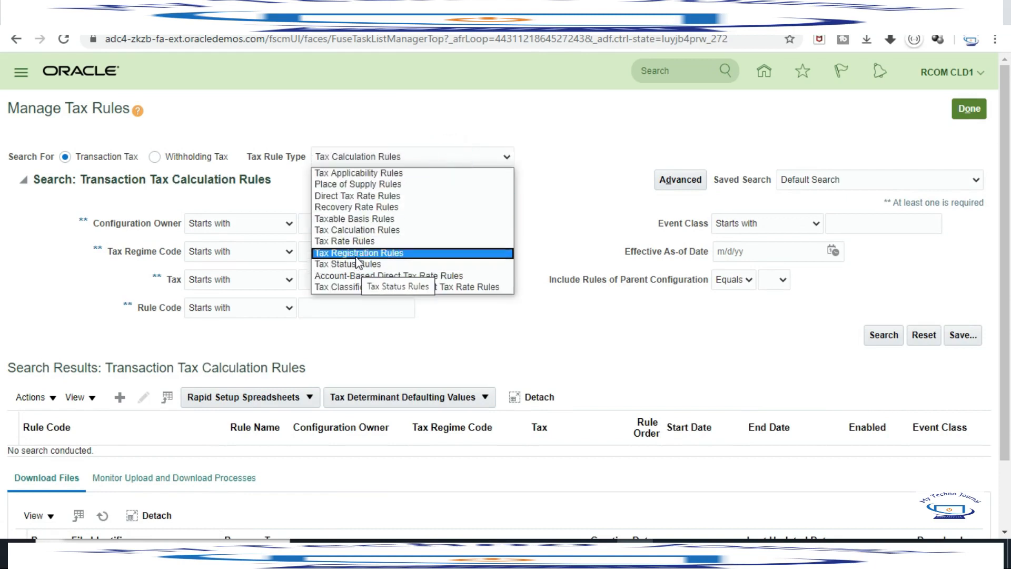
{"action": "left_click", "coordinate": [351, 241]}
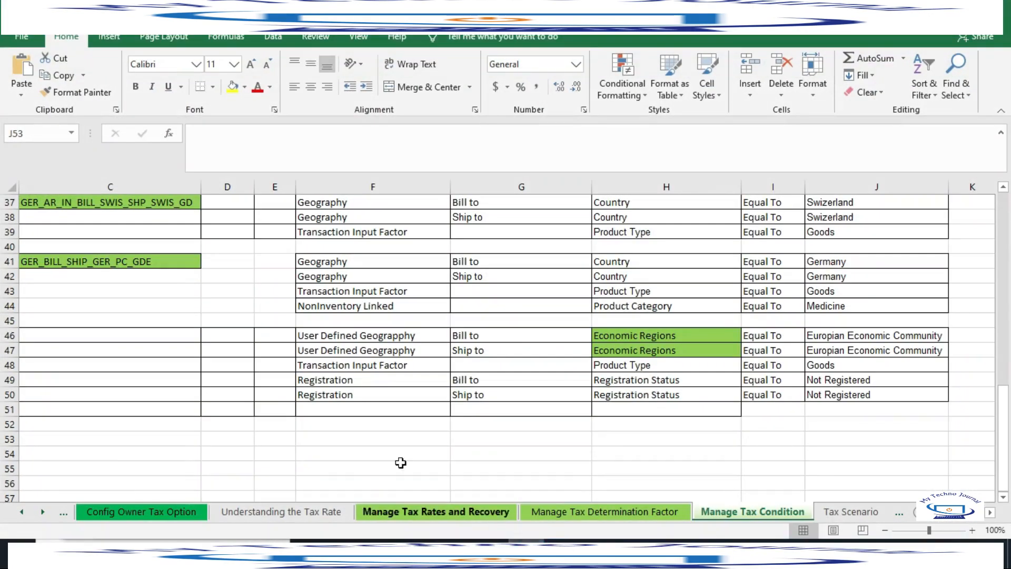
Switch to the Excel workbook, copy GER_AR_IN_BILL_EU_SHIP_EU_NR from cell A46 of the Manage Tax Condition sheet, and return to Oracle.
{"action": "left_click_drag", "start_coordinate": [974, 520], "coordinate": [885, 525]}
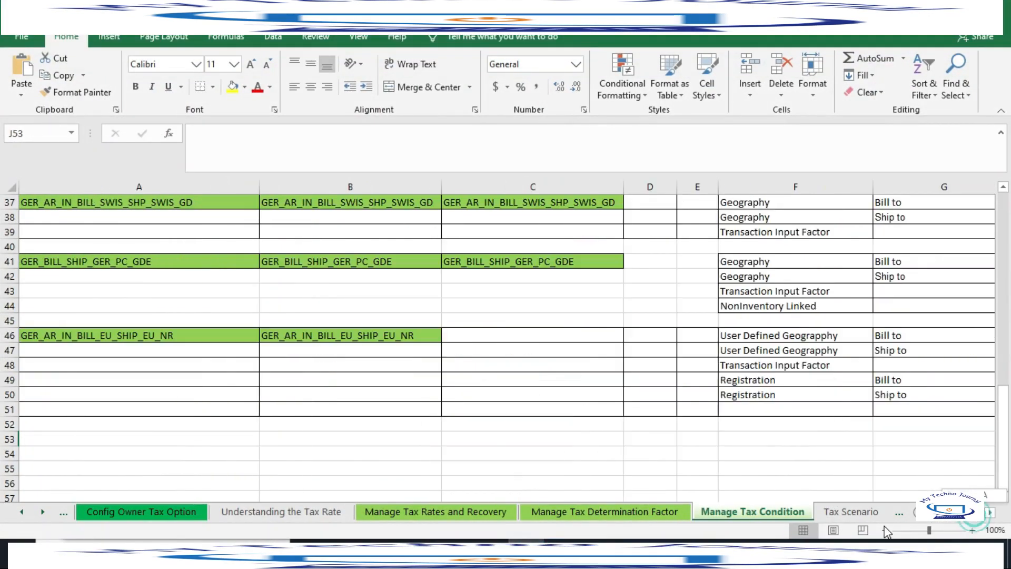
{"action": "left_click", "coordinate": [141, 337]}
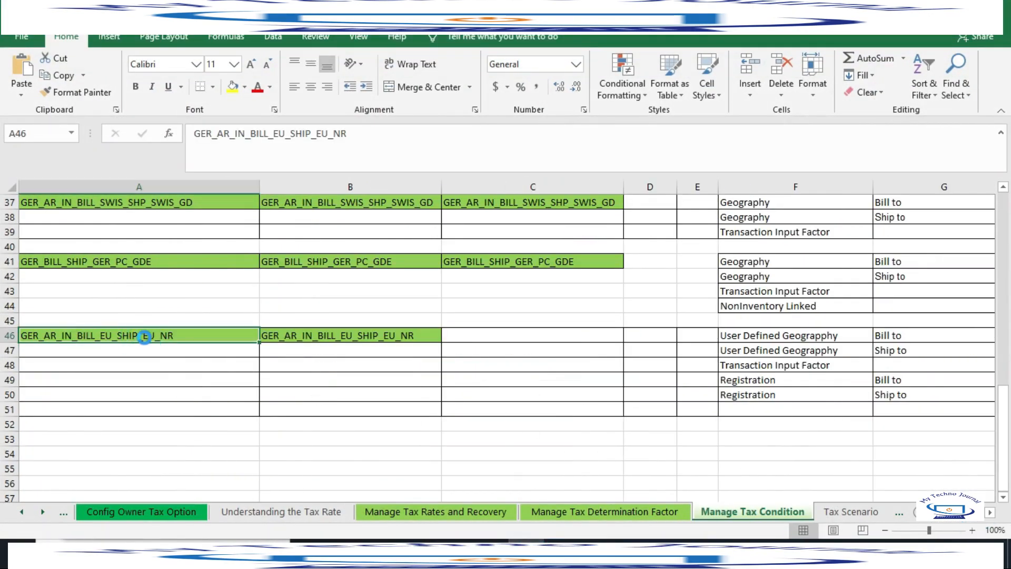
{"action": "key", "text": "ctrl+c"}
{"action": "key", "text": "alt+Tab"}
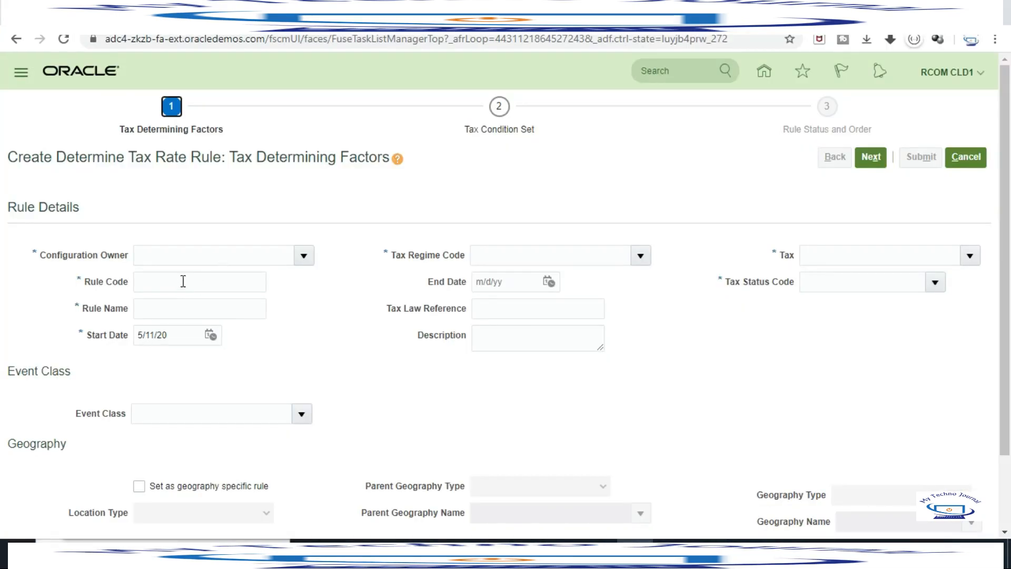
Set the Configuration Owner to Global configuration owner and use the copied GER_AR_IN_BILL_EU_SHIP_EU_NR as both Rule Code and Rule Name.
{"action": "left_click", "coordinate": [268, 253]}
{"action": "type", "text": "g"}
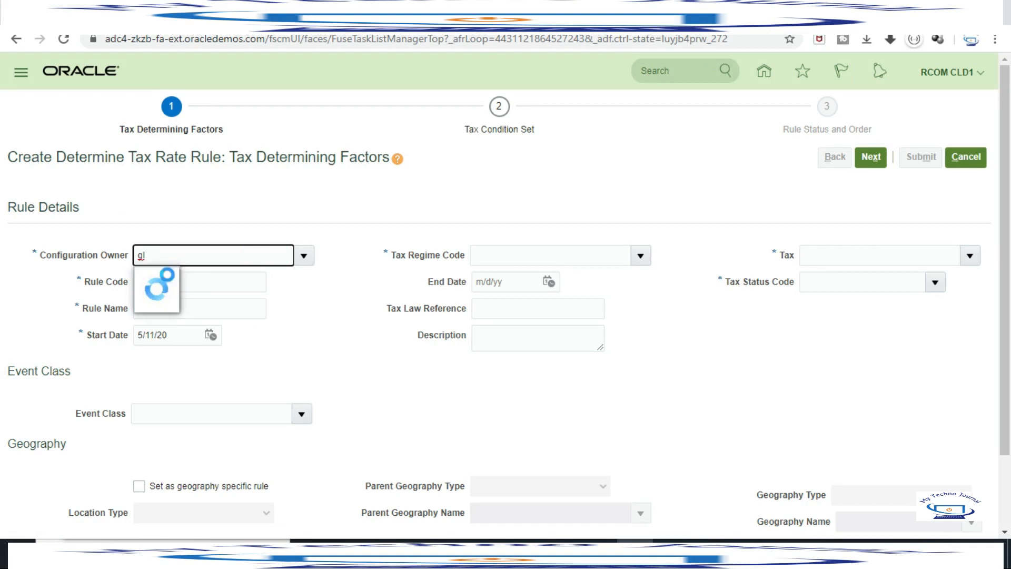
{"action": "left_click", "coordinate": [174, 279]}
{"action": "left_click", "coordinate": [172, 282]}
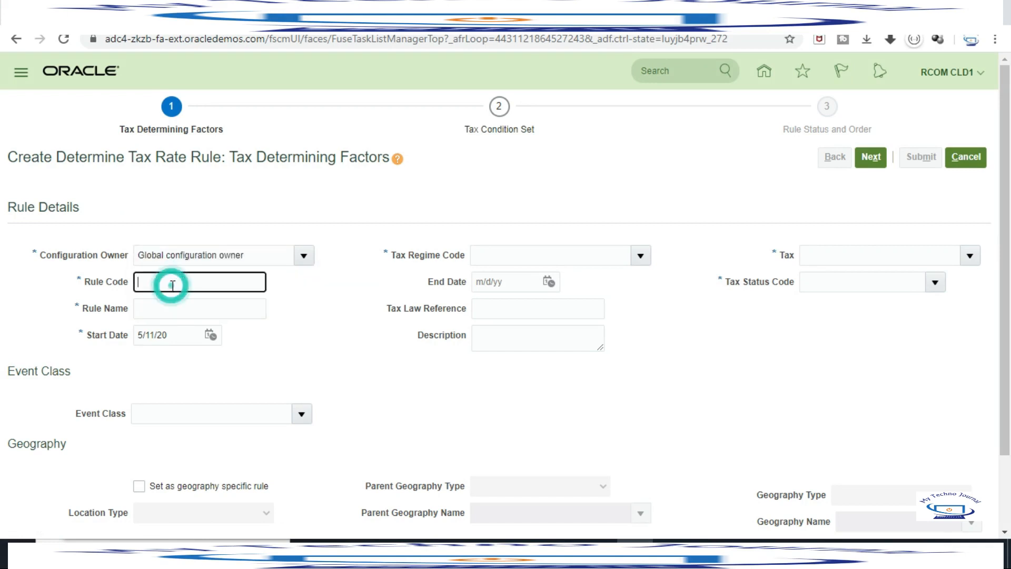
{"action": "key", "text": "ctrl+v"}
{"action": "left_click", "coordinate": [178, 307]}
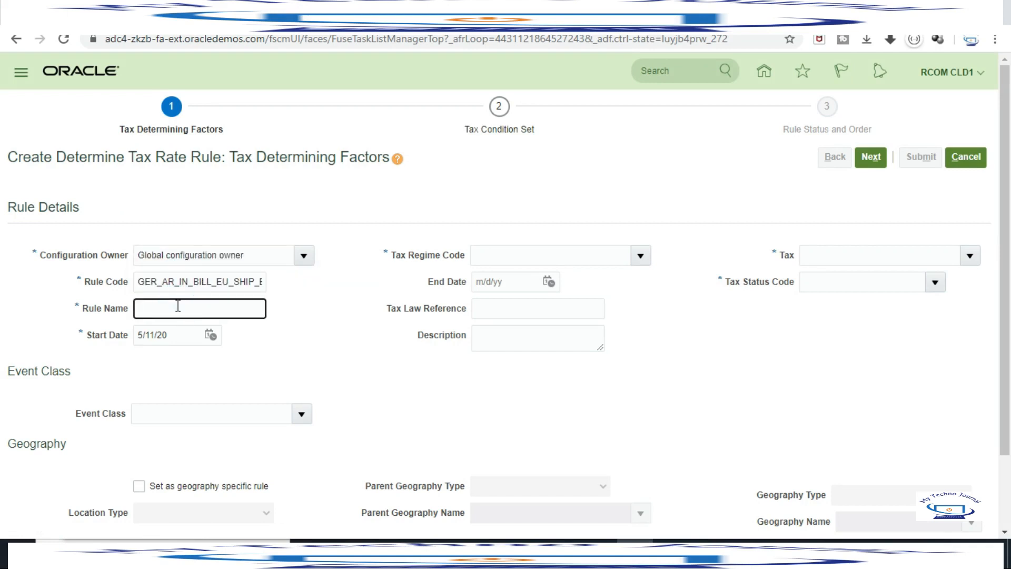
{"action": "key", "text": "ctrl+v"}
{"action": "left_click", "coordinate": [305, 300]}
Set the tax rate rule's Start Date to 1/1/2001.
{"action": "left_click", "coordinate": [211, 335]}
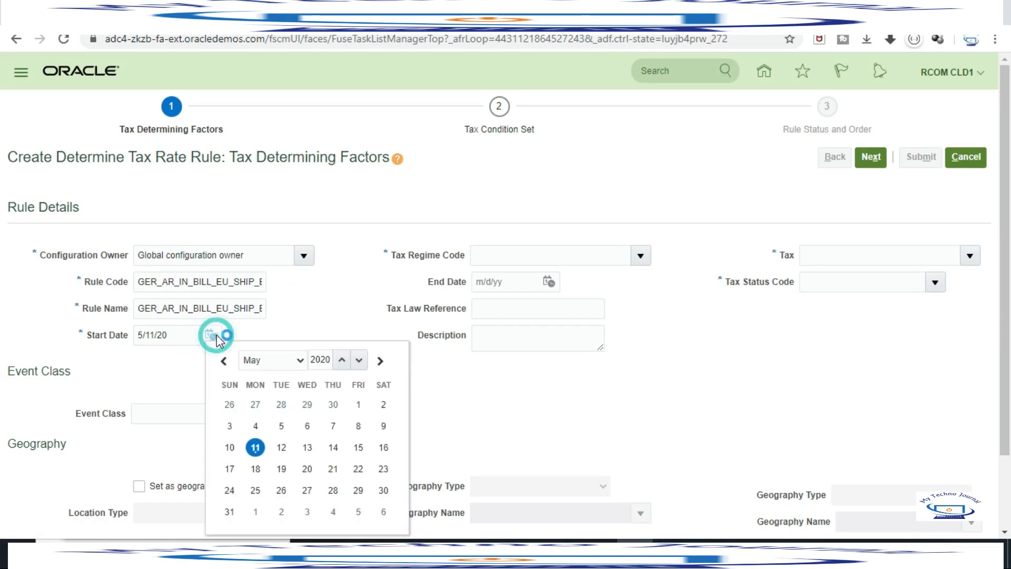
{"action": "left_click", "coordinate": [277, 361]}
{"action": "left_click", "coordinate": [259, 376]}
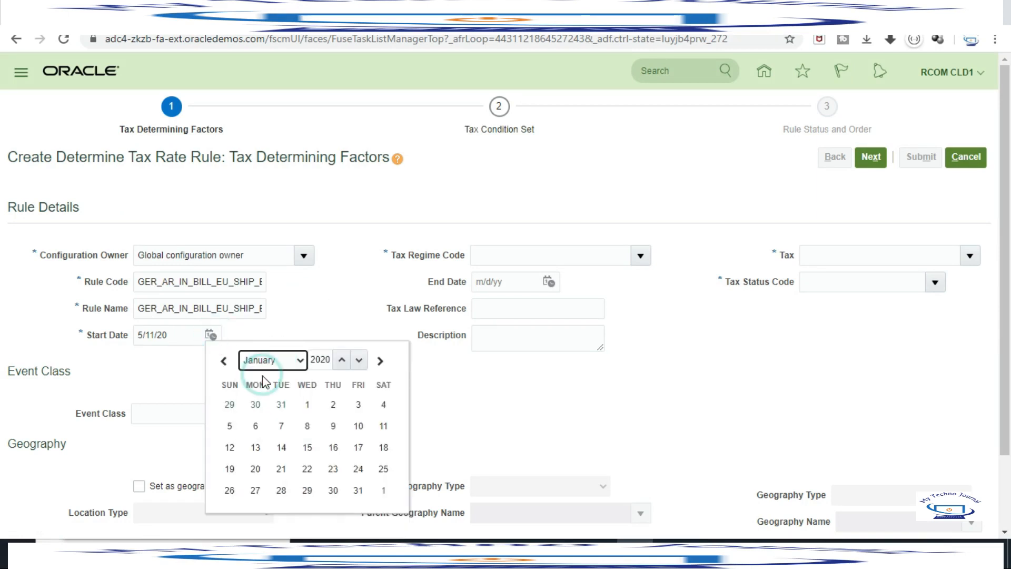
{"action": "left_click", "coordinate": [307, 404]}
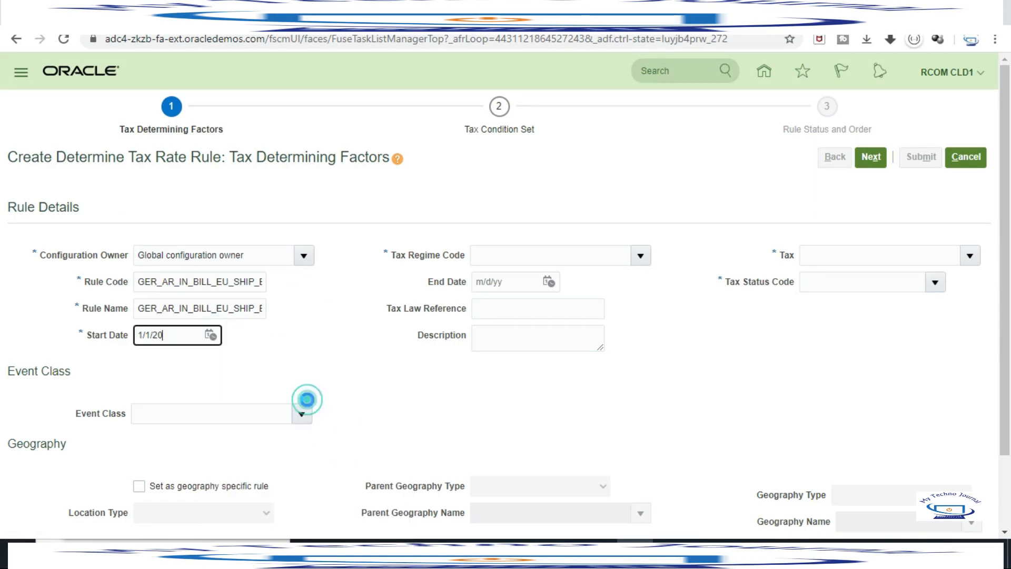
{"action": "left_click", "coordinate": [189, 336]}
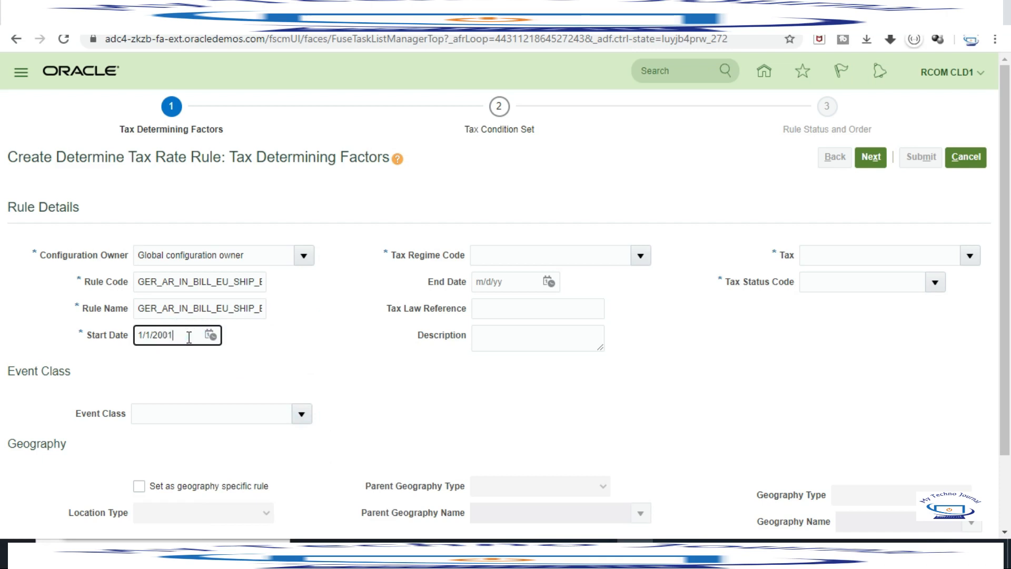
{"action": "left_click", "coordinate": [331, 385]}
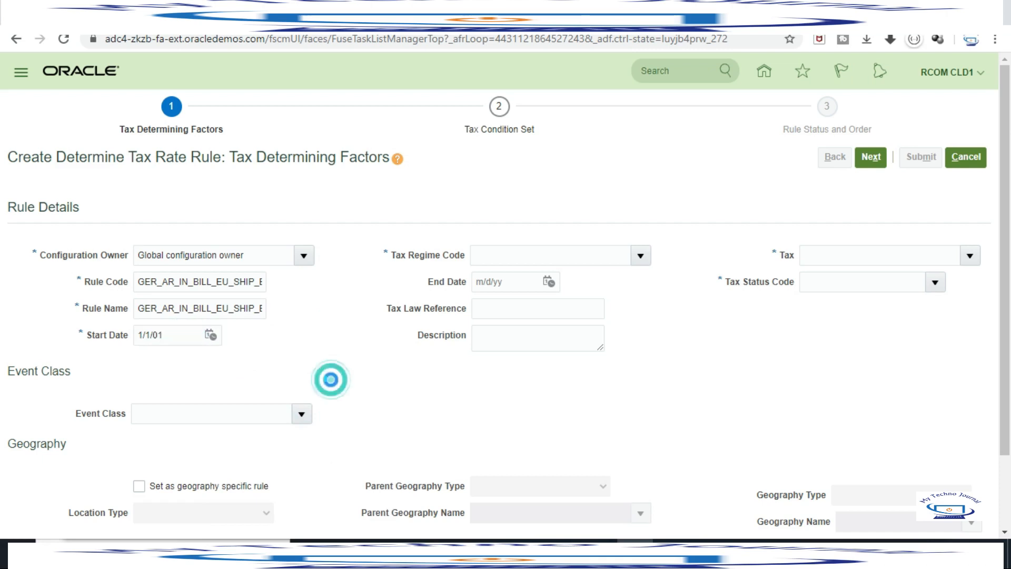
Set both the Tax Regime Code and the Tax of the rule to GERMANY VAT (AR).
{"action": "left_click", "coordinate": [544, 252]}
{"action": "type", "text": "ger"}
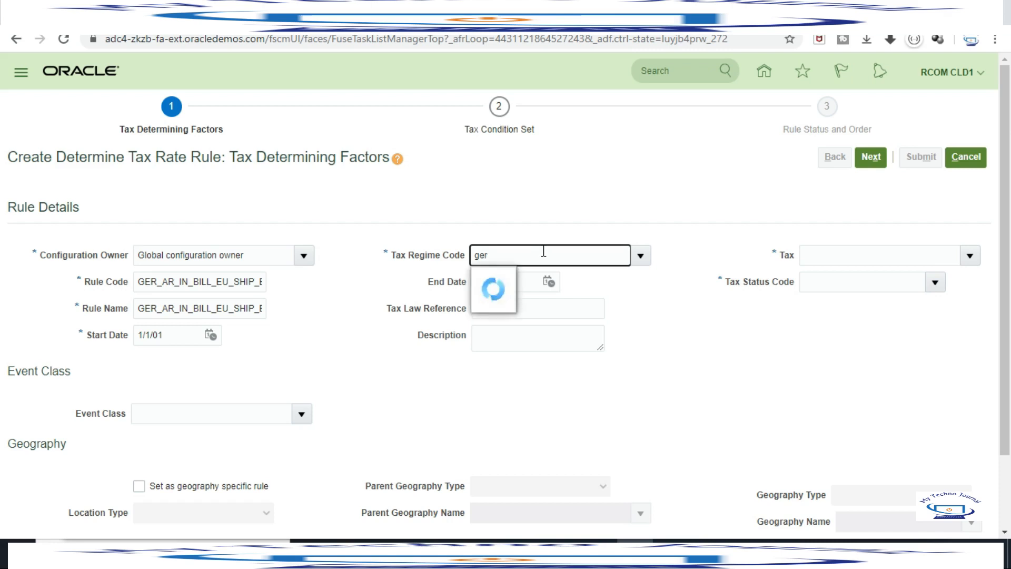
{"action": "left_click", "coordinate": [538, 279]}
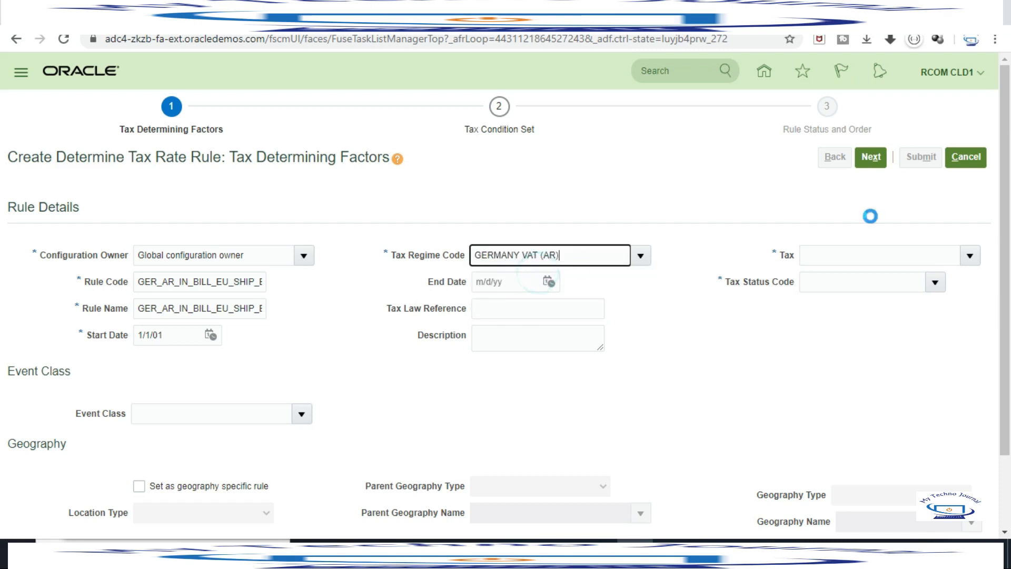
{"action": "left_click", "coordinate": [888, 256]}
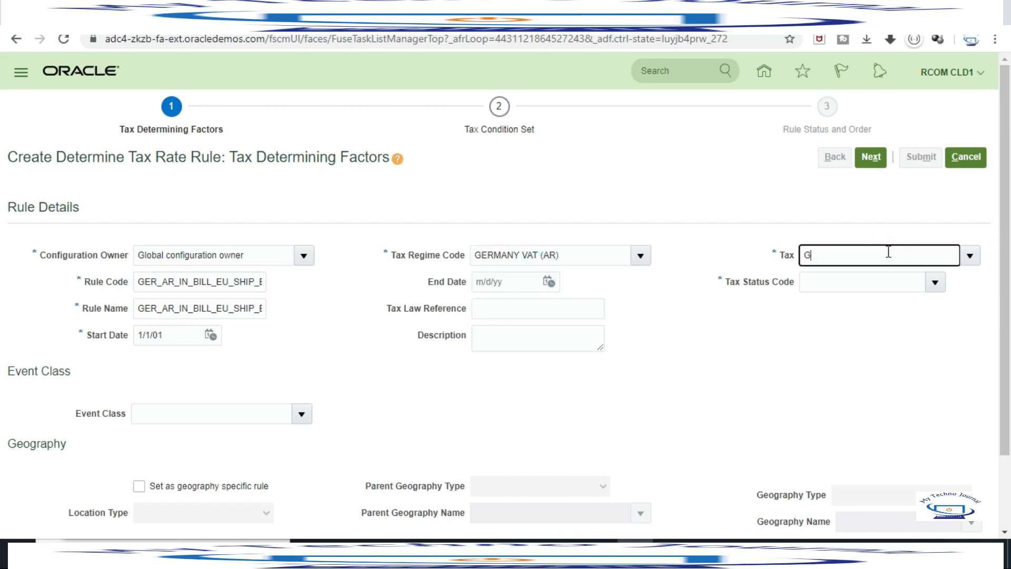
{"action": "type", "text": "GER"}
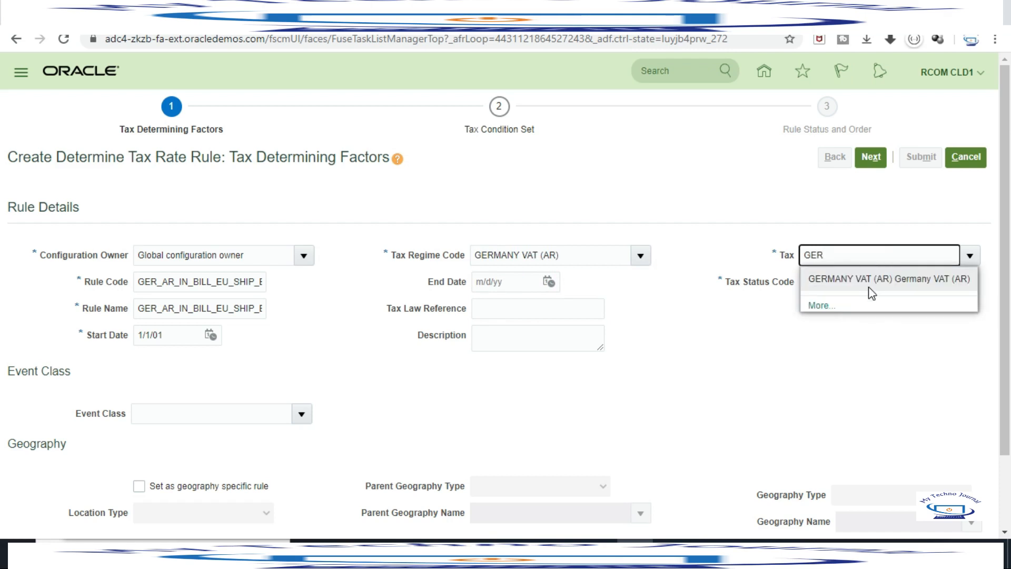
{"action": "left_click", "coordinate": [869, 274]}
Set the rule's Tax Status Code to STANDARD.
{"action": "left_click", "coordinate": [871, 280]}
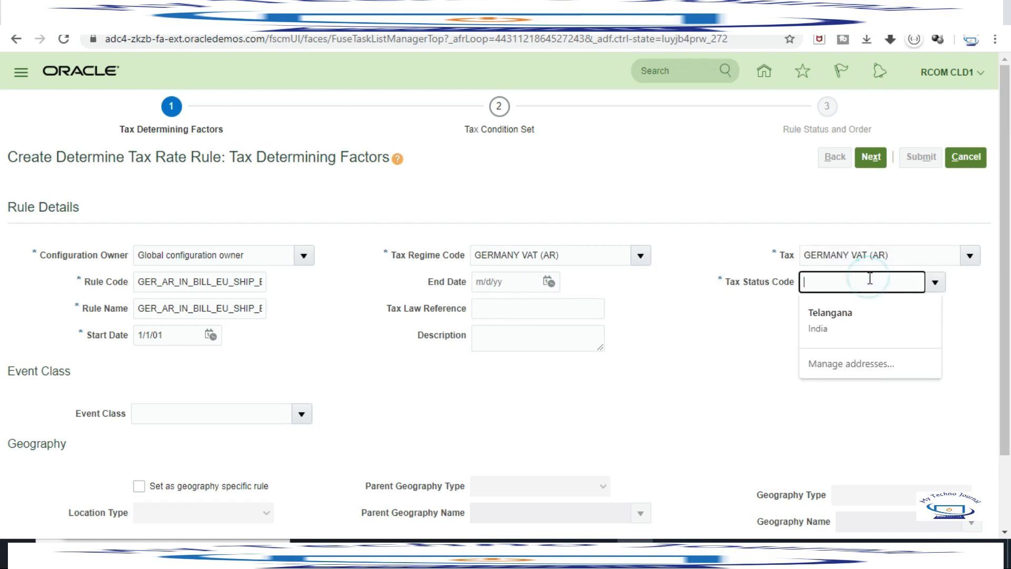
{"action": "type", "text": "ST"}
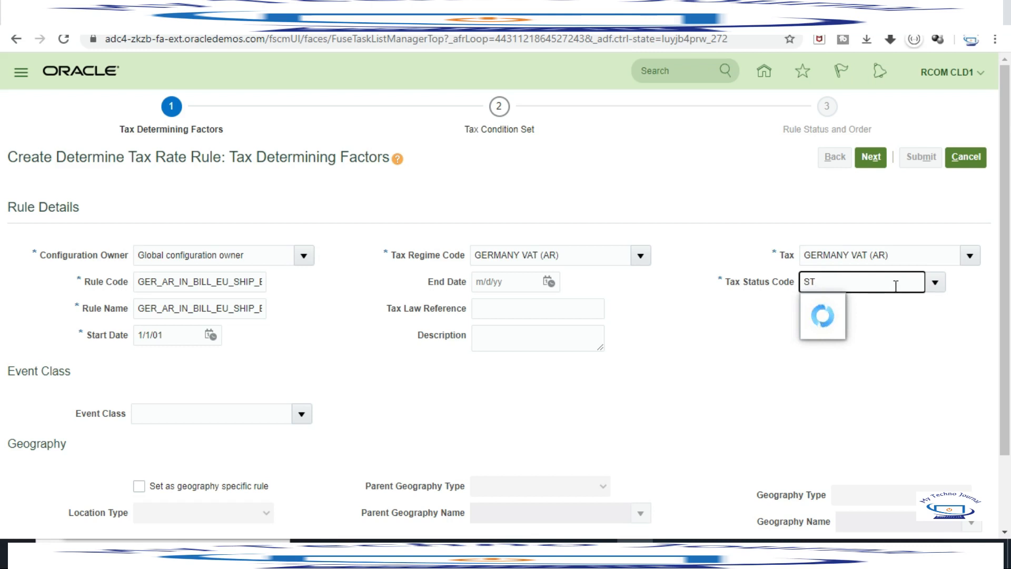
{"action": "left_click", "coordinate": [936, 358]}
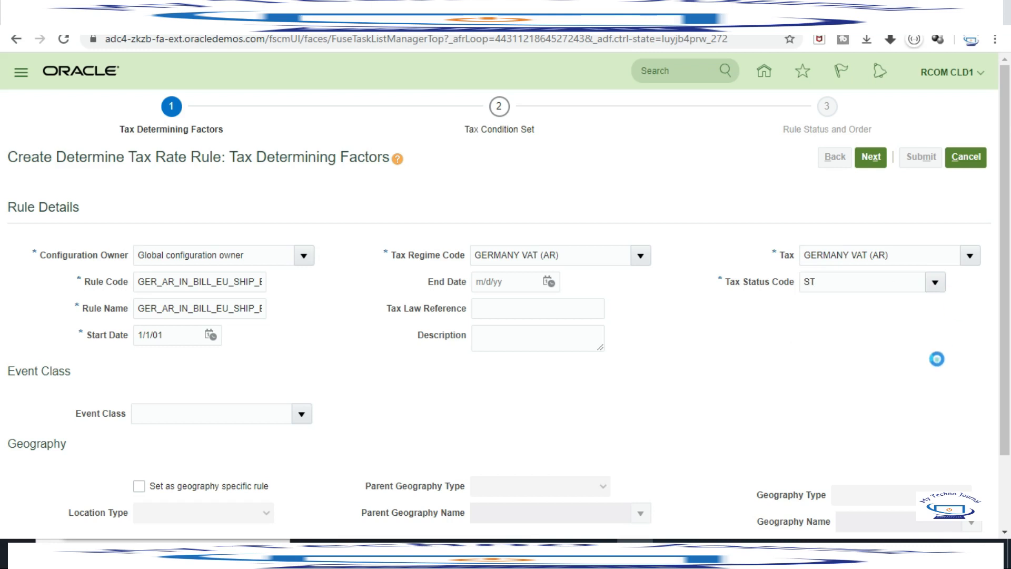
{"action": "left_click", "coordinate": [843, 278]}
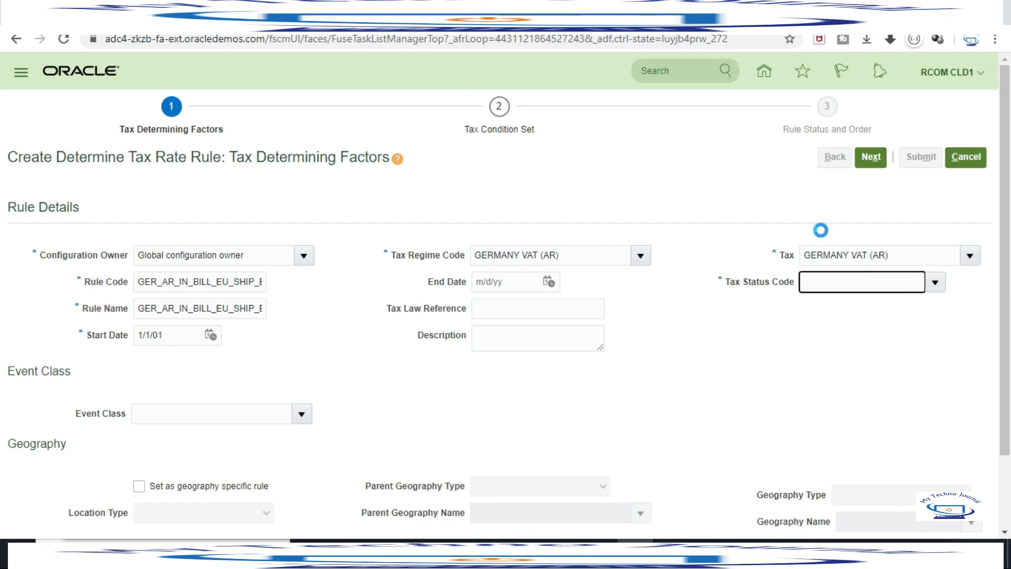
{"action": "left_click", "coordinate": [929, 283]}
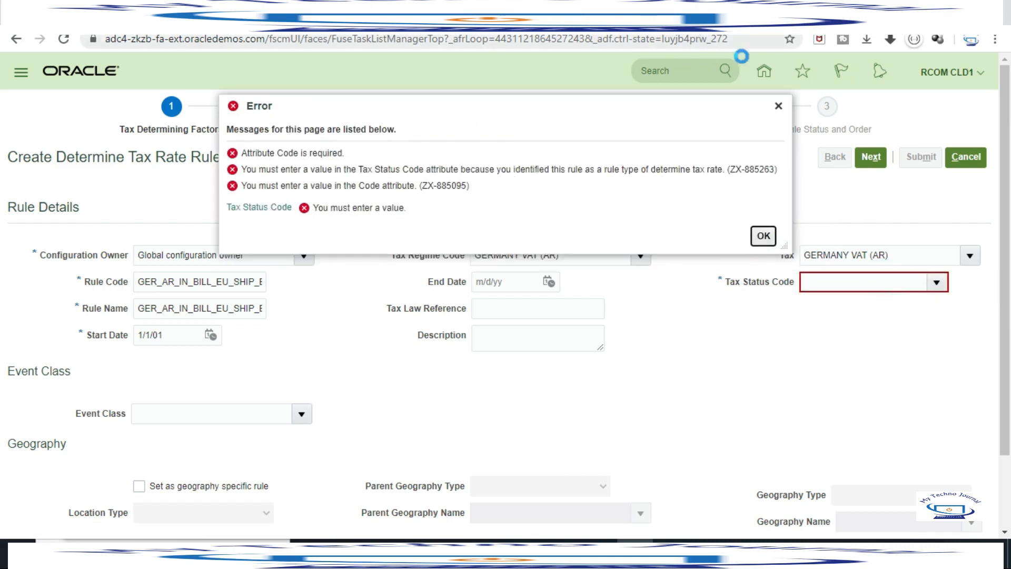
{"action": "left_click", "coordinate": [778, 107]}
{"action": "left_click", "coordinate": [936, 284]}
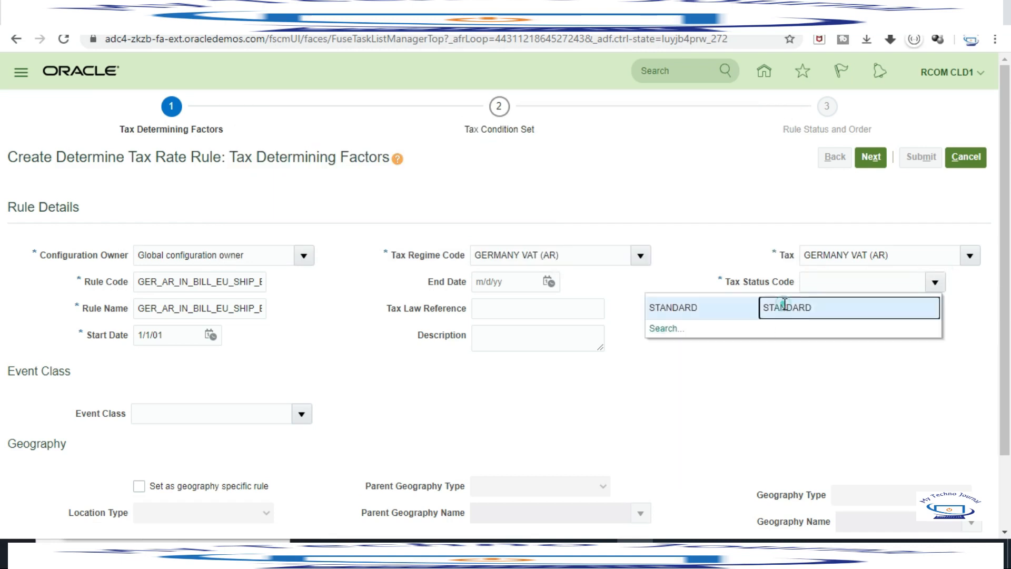
{"action": "left_click", "coordinate": [784, 306]}
Set the rule's Event Class to the Receivables Invoice.
{"action": "scroll", "coordinate": [613, 338], "scroll_direction": "down", "scroll_amount": 2}
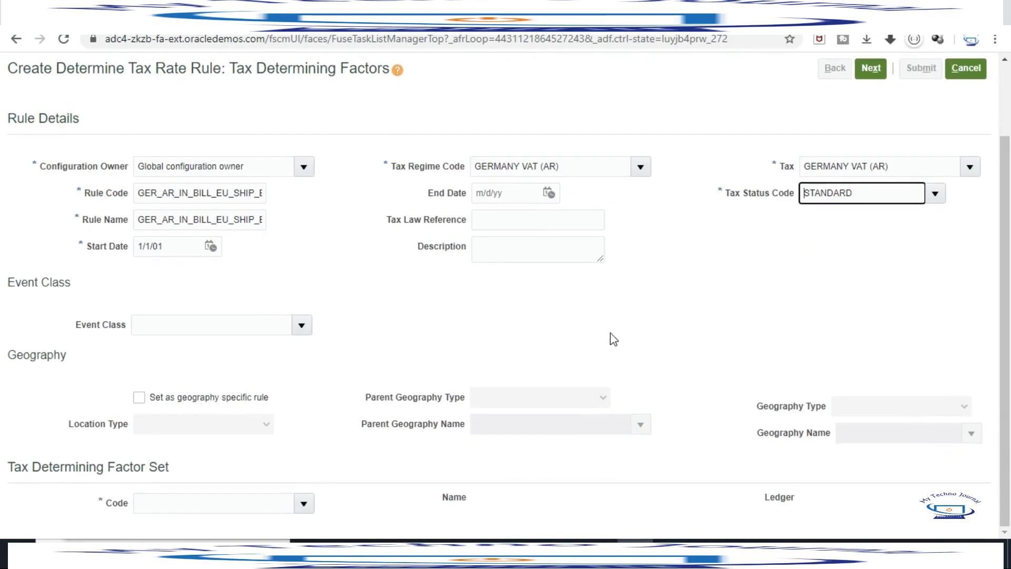
{"action": "left_click", "coordinate": [201, 318]}
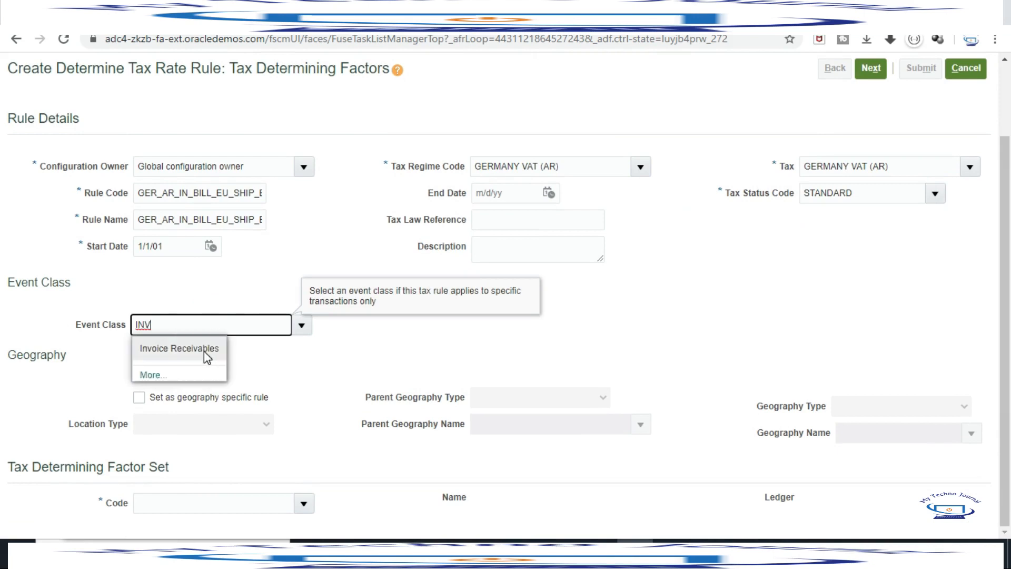
{"action": "left_click", "coordinate": [203, 350]}
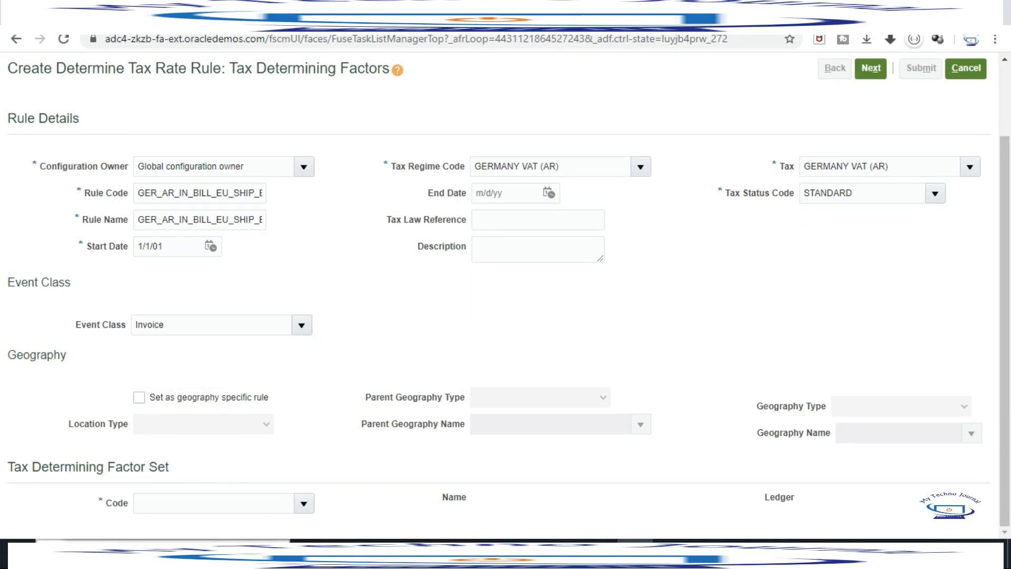
Create a new tax determining factor set for the rule with GER_AR_IN_BILL_EU_SHIP_EU_NR as both its code and name.
{"action": "left_click", "coordinate": [222, 503]}
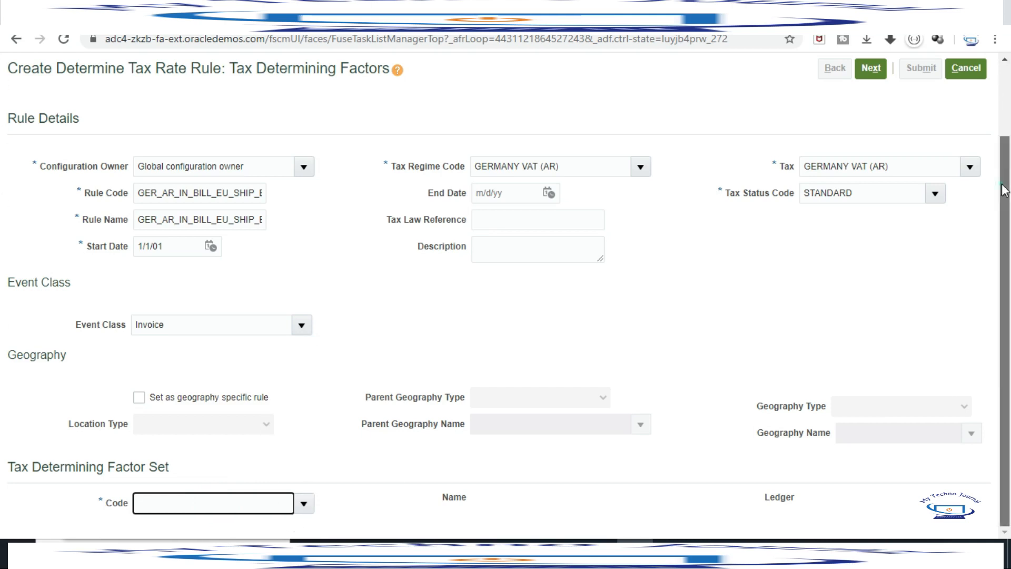
{"action": "left_click", "coordinate": [304, 504]}
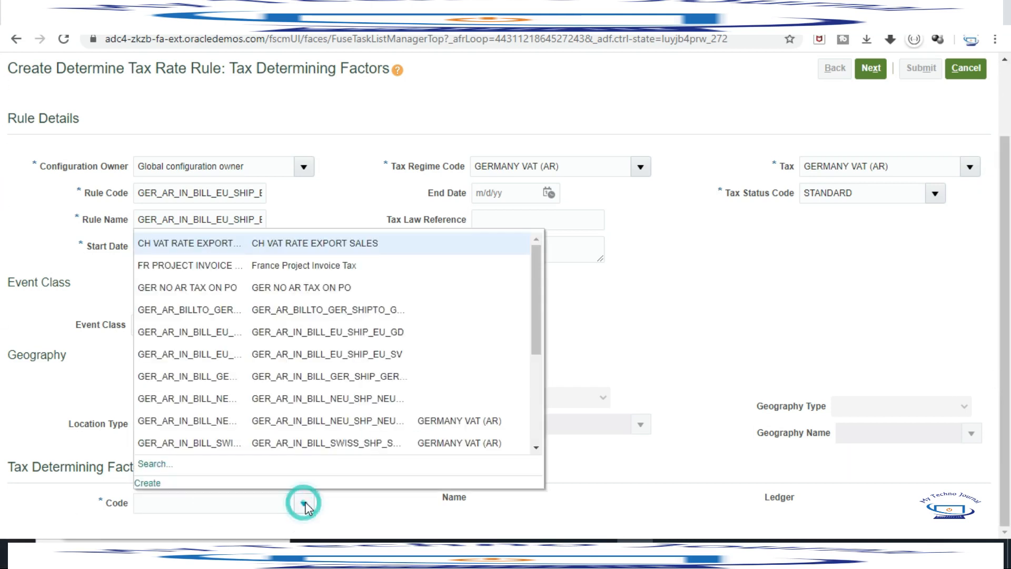
{"action": "left_click", "coordinate": [147, 482]}
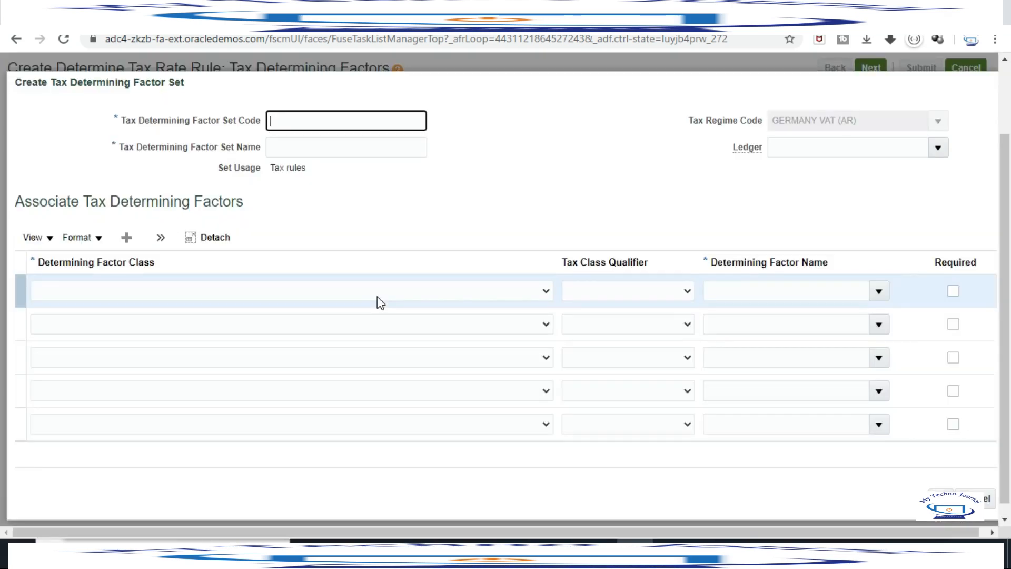
{"action": "left_click", "coordinate": [298, 121]}
{"action": "type", "text": "GER_AR_IN_BILL_EU_SHIP_EU_NR"}
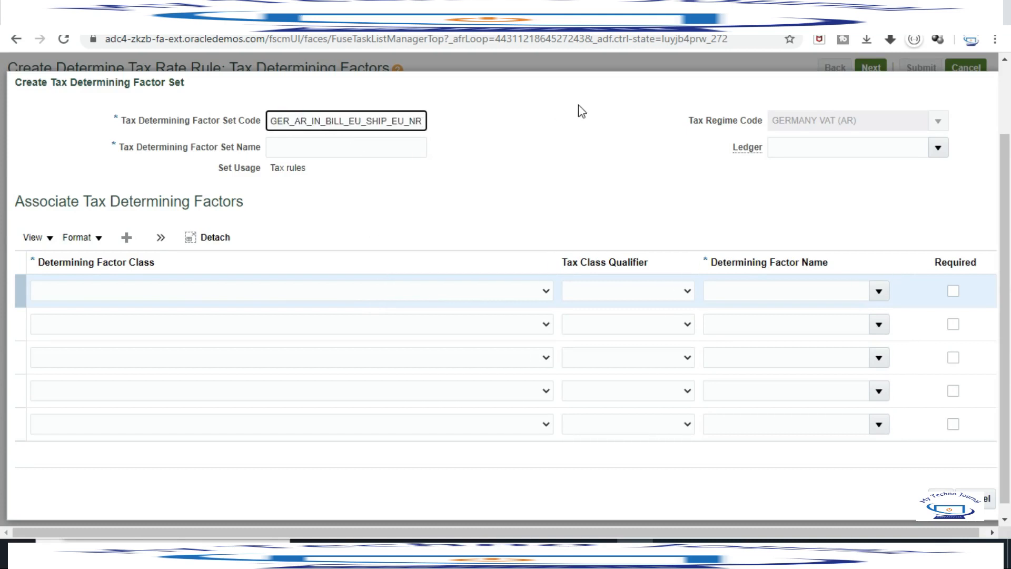
{"action": "left_click", "coordinate": [549, 116]}
{"action": "left_click", "coordinate": [301, 148]}
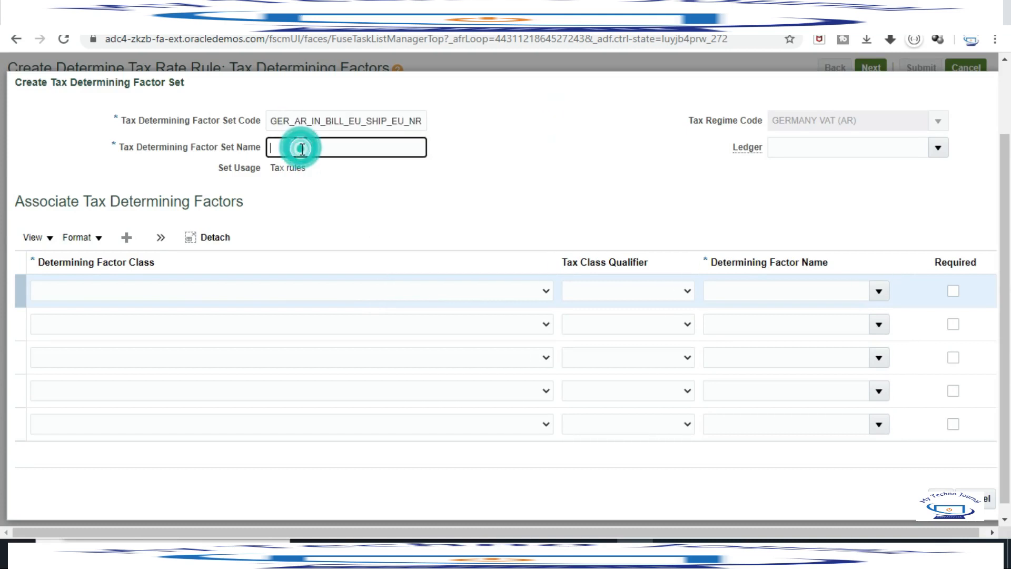
{"action": "type", "text": "GER_AR_IN_BILL_EU_SHIP_EU_NR"}
{"action": "left_click", "coordinate": [525, 166]}
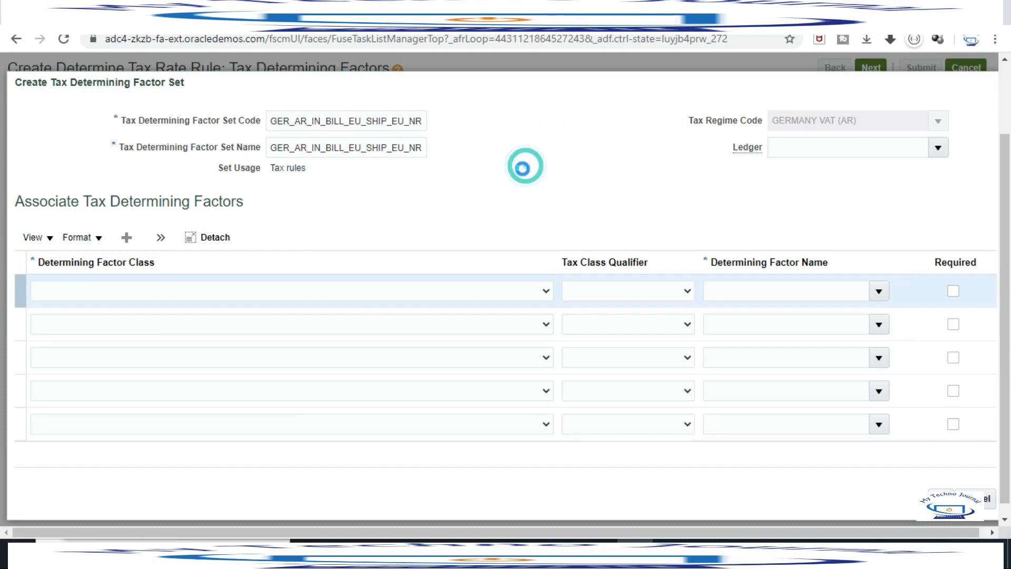
Check the determining factor rows for GER_AR_IN_BILL_EU_SHIP_EU_NR in the Excel Manage Tax Condition sheet, and return to Oracle.
{"action": "left_click", "coordinate": [101, 290]}
{"action": "key", "text": "alt+Tab"}
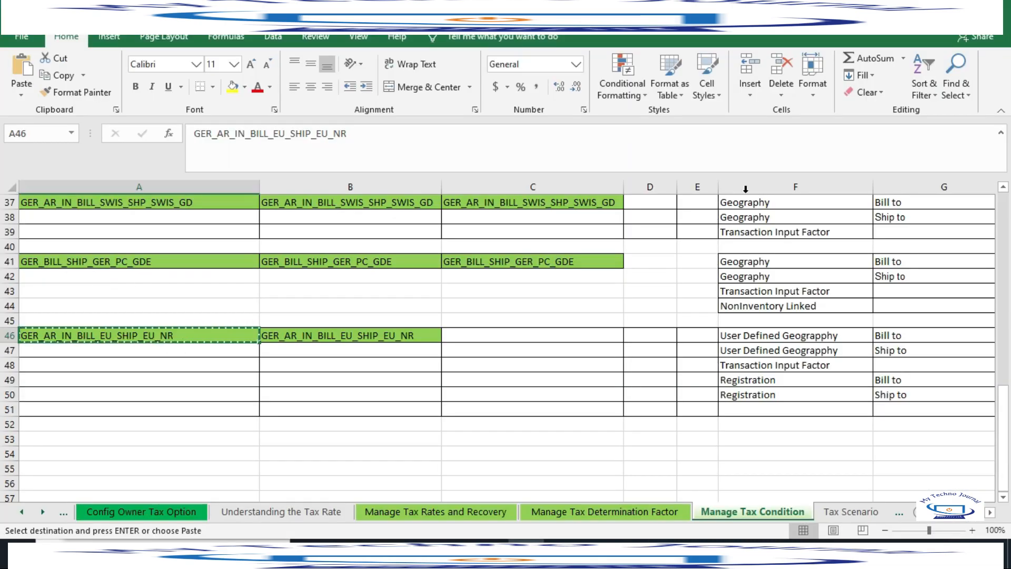
{"action": "scroll", "coordinate": [360, 333], "scroll_direction": "right", "scroll_amount": 3}
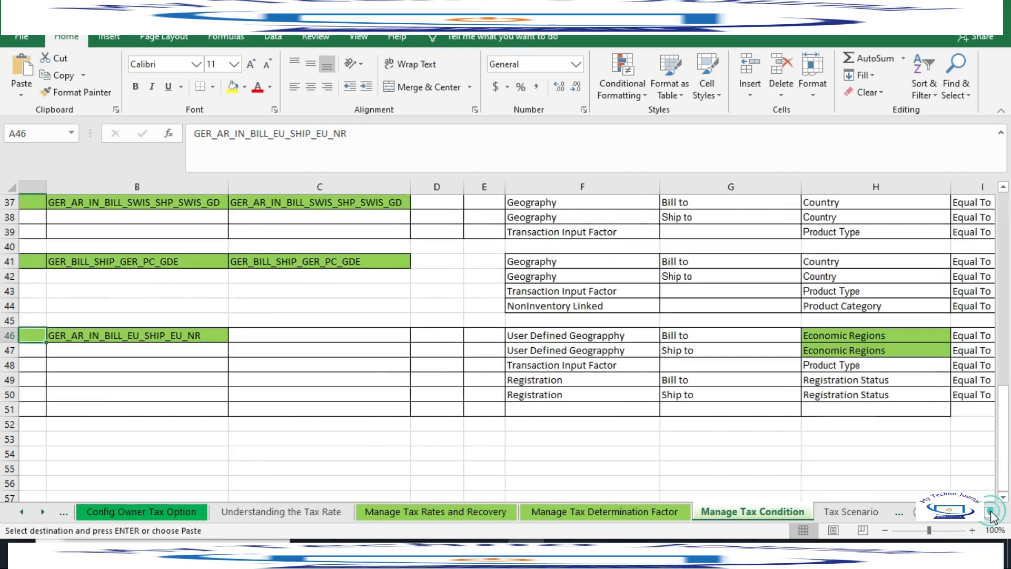
{"action": "left_click", "coordinate": [360, 335]}
{"action": "key", "text": "alt+Tab"}
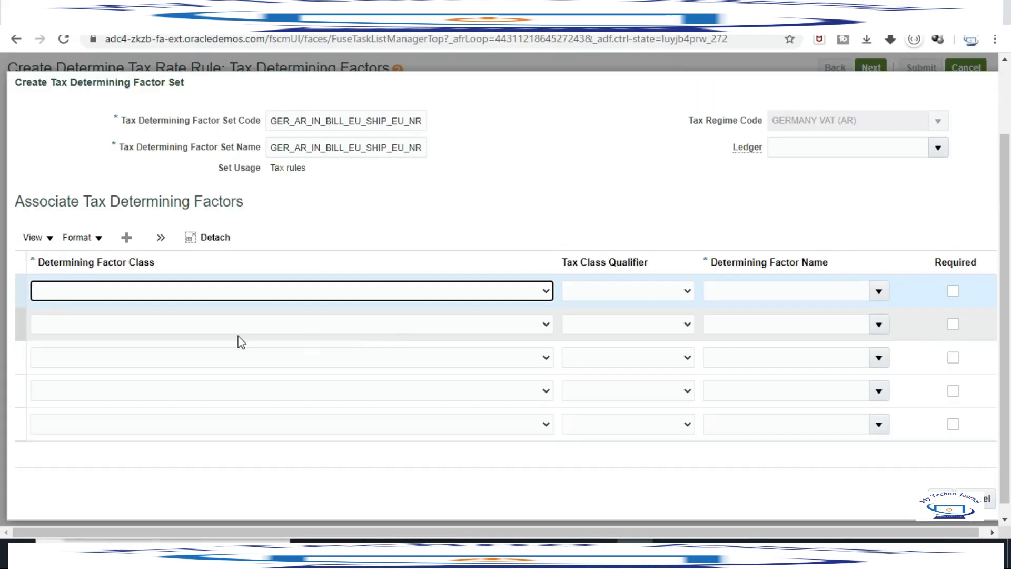
{"action": "key", "text": "alt+Tab"}
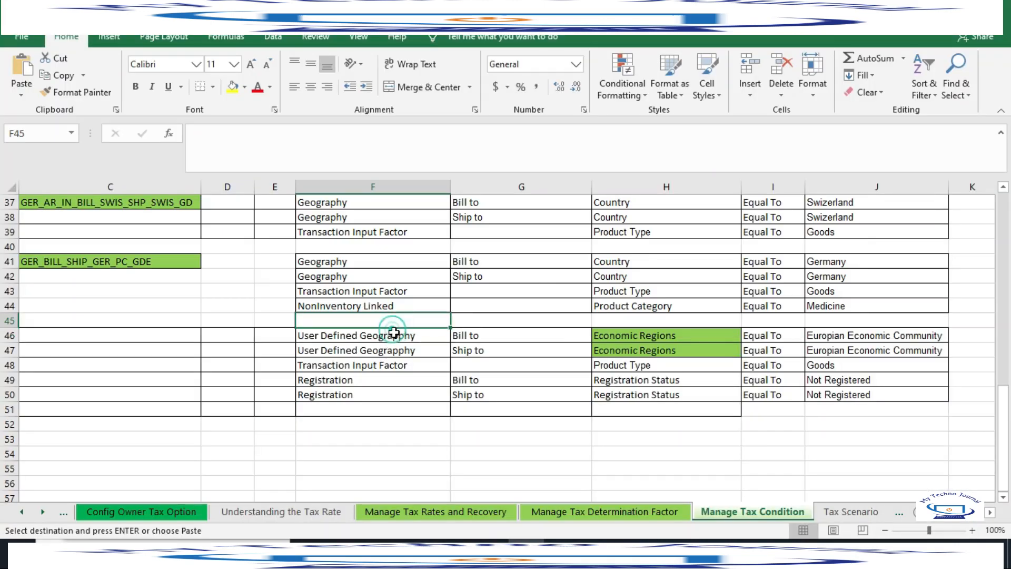
{"action": "left_click", "coordinate": [395, 338]}
{"action": "key", "text": "ctrl+c"}
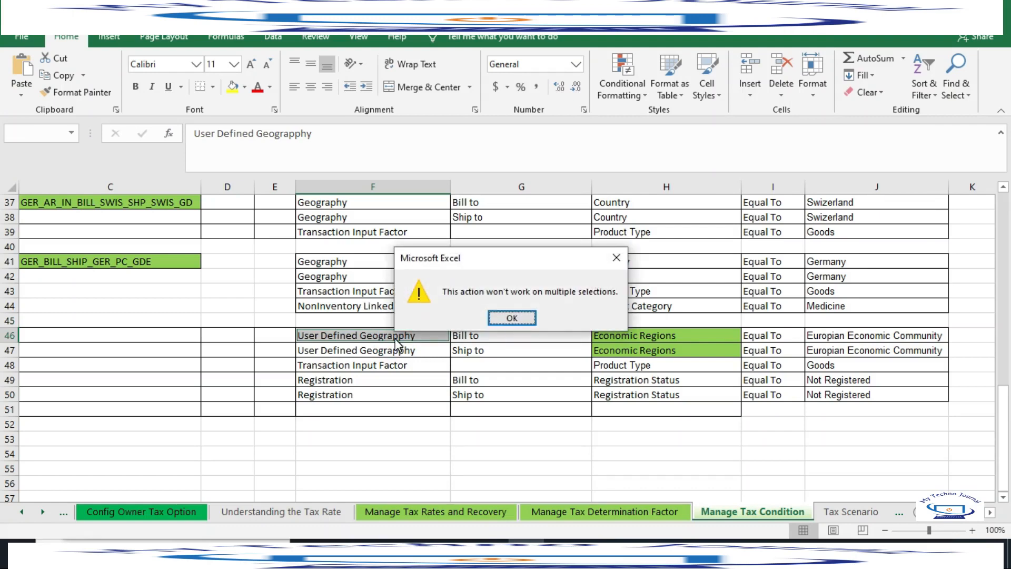
{"action": "key", "text": "alt+Tab"}
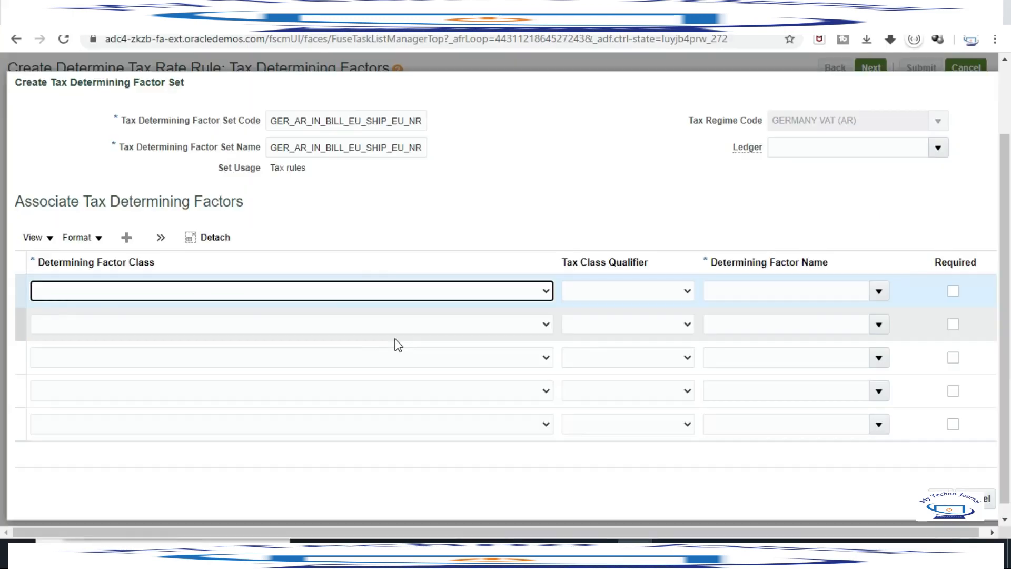
Define the first determining factor as User-defined geography with qualifier Bill to and factor name Economic Regions.
{"action": "left_click", "coordinate": [545, 290]}
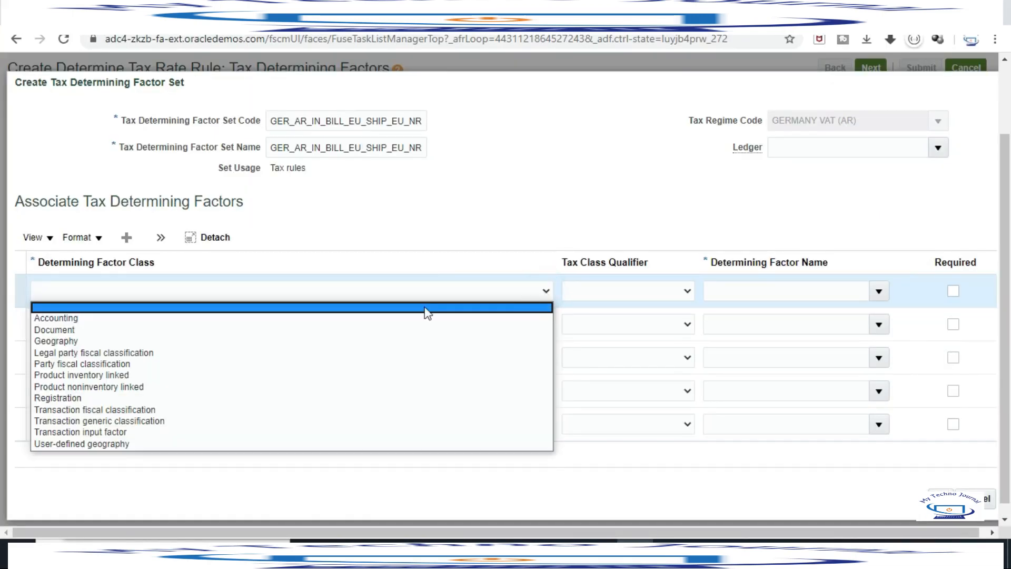
{"action": "left_click", "coordinate": [87, 444]}
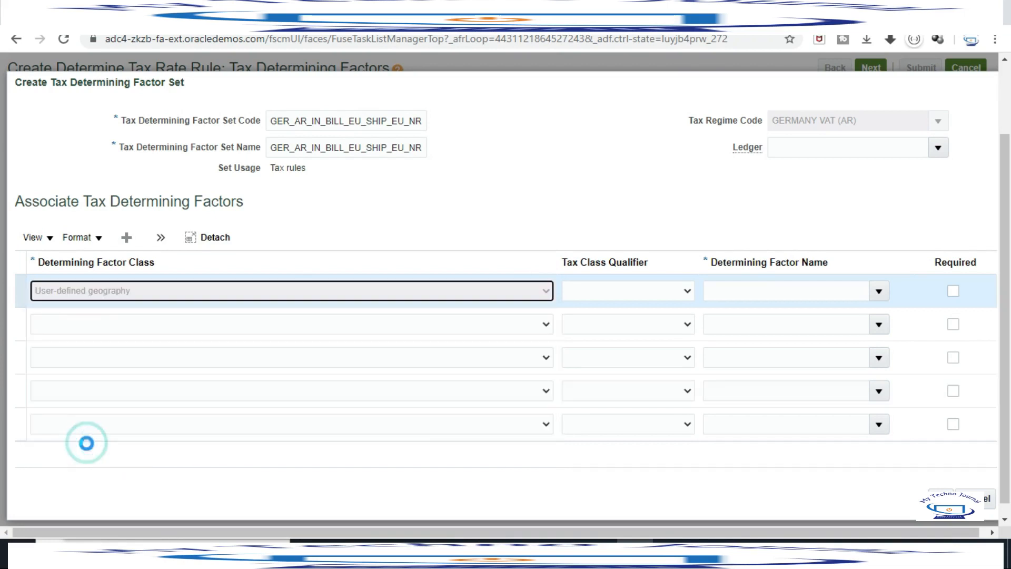
{"action": "left_click", "coordinate": [620, 288]}
{"action": "left_click", "coordinate": [589, 330]}
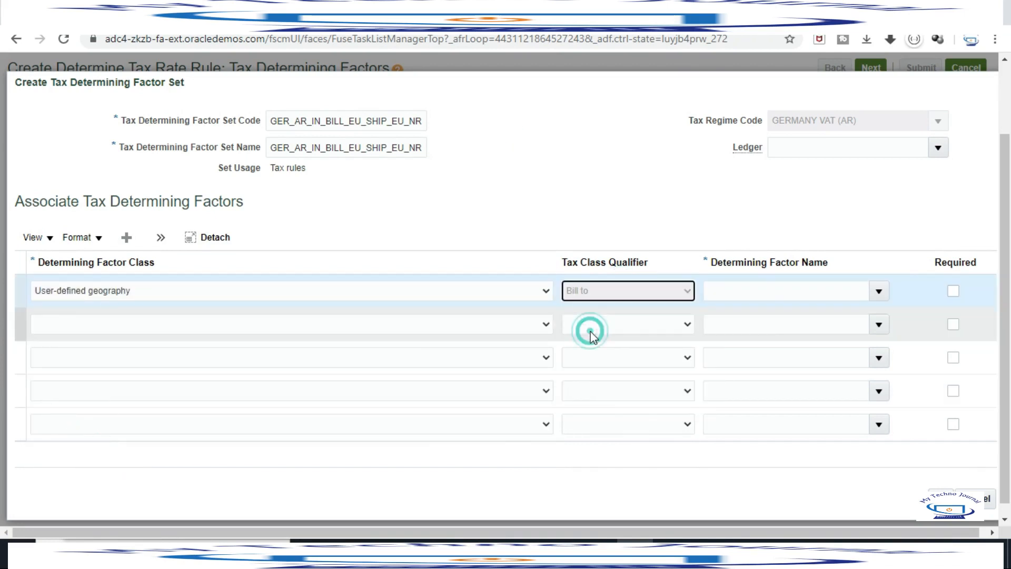
{"action": "left_click", "coordinate": [758, 284]}
{"action": "left_click", "coordinate": [878, 291]}
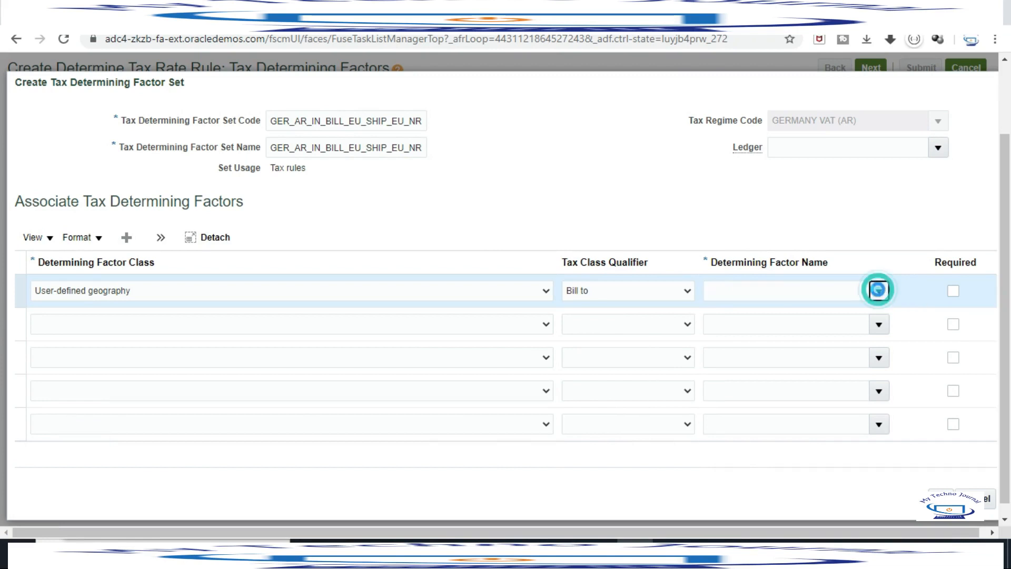
{"action": "left_click", "coordinate": [762, 358]}
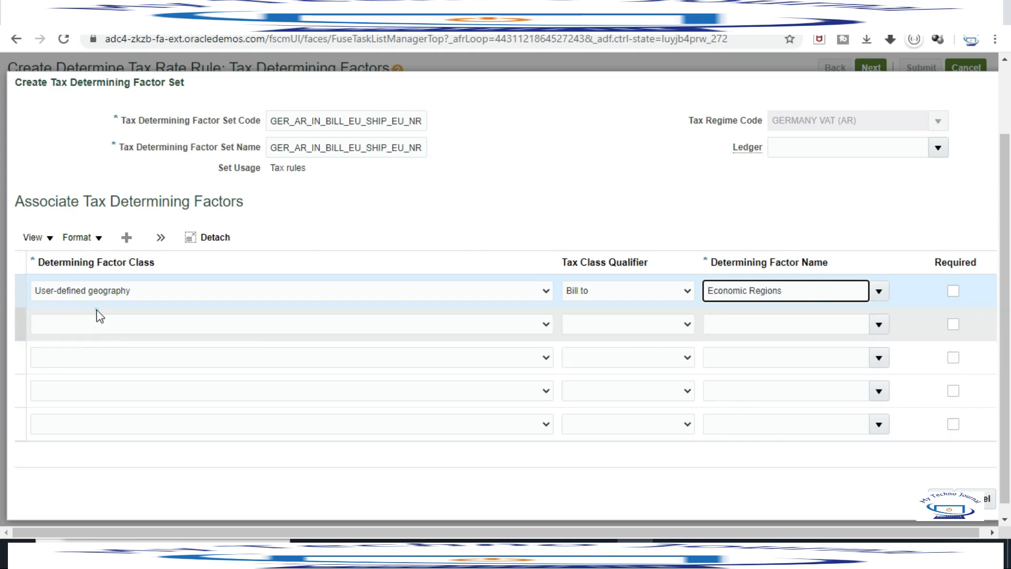
Define the second determining factor as User-defined geography with qualifier Ship to and factor name Economic Regions.
{"action": "left_click", "coordinate": [98, 323]}
{"action": "left_click", "coordinate": [99, 326]}
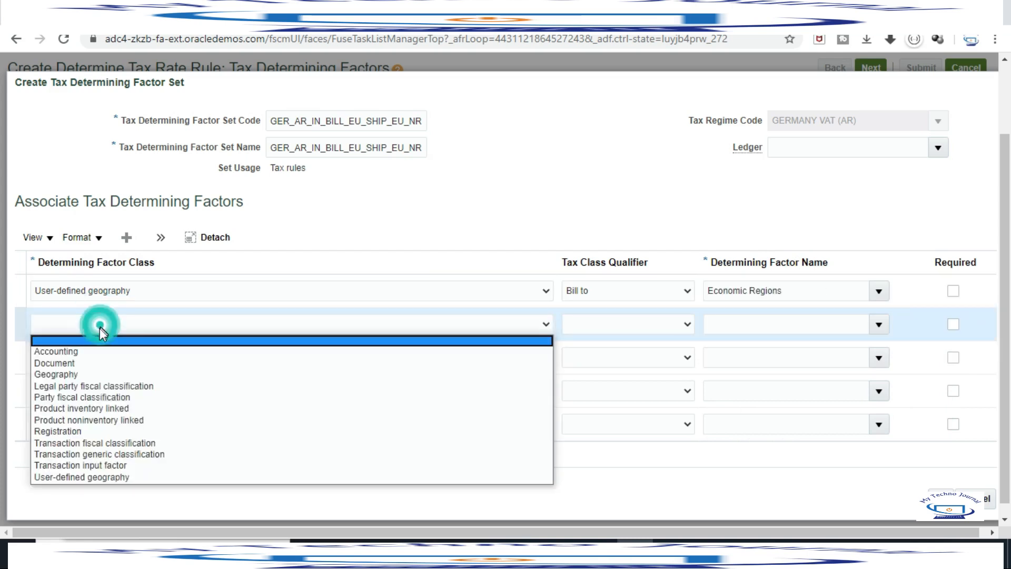
{"action": "left_click", "coordinate": [84, 477]}
{"action": "left_click", "coordinate": [610, 319]}
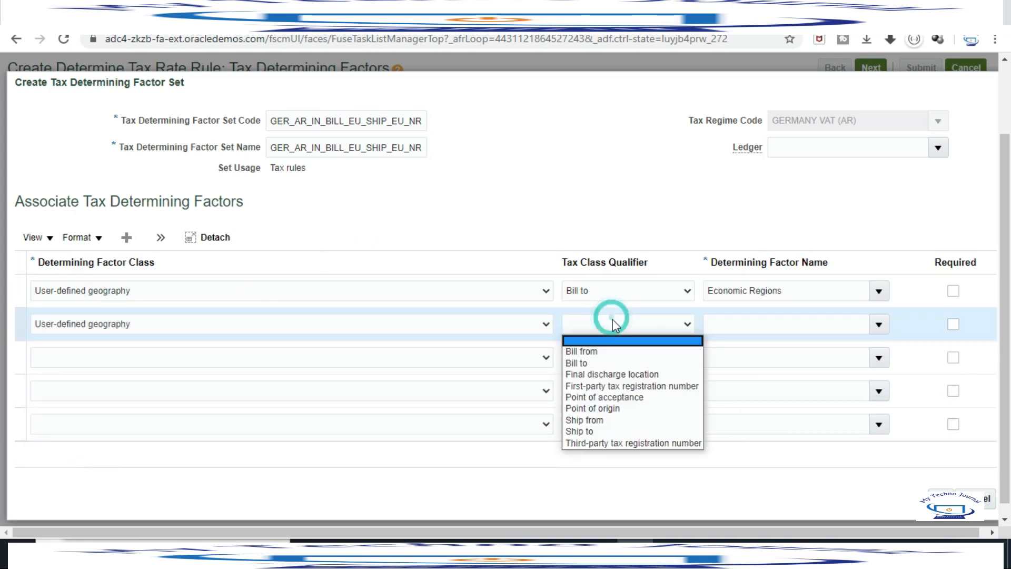
{"action": "left_click", "coordinate": [587, 432]}
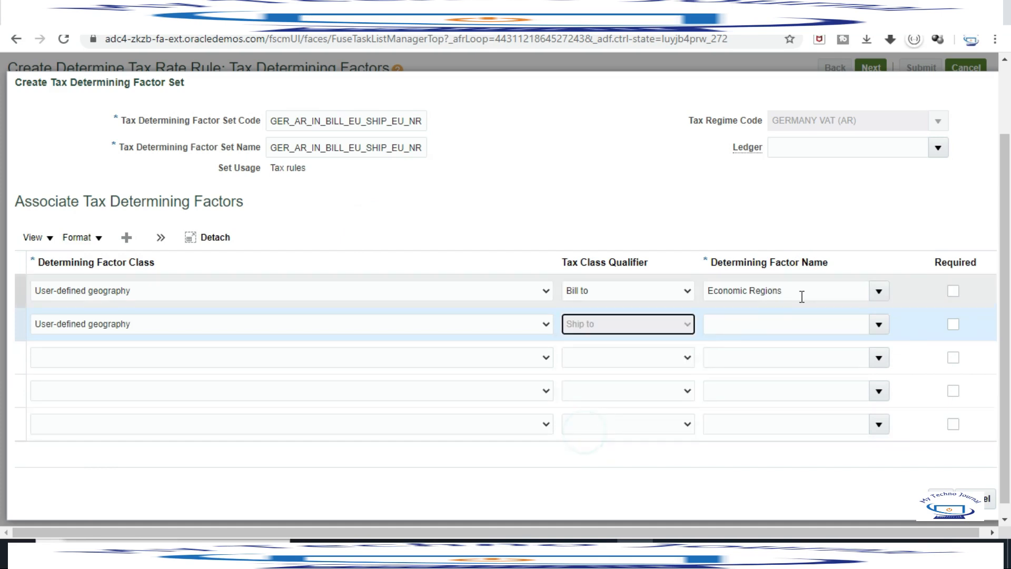
{"action": "left_click", "coordinate": [776, 324]}
{"action": "left_click", "coordinate": [878, 324]}
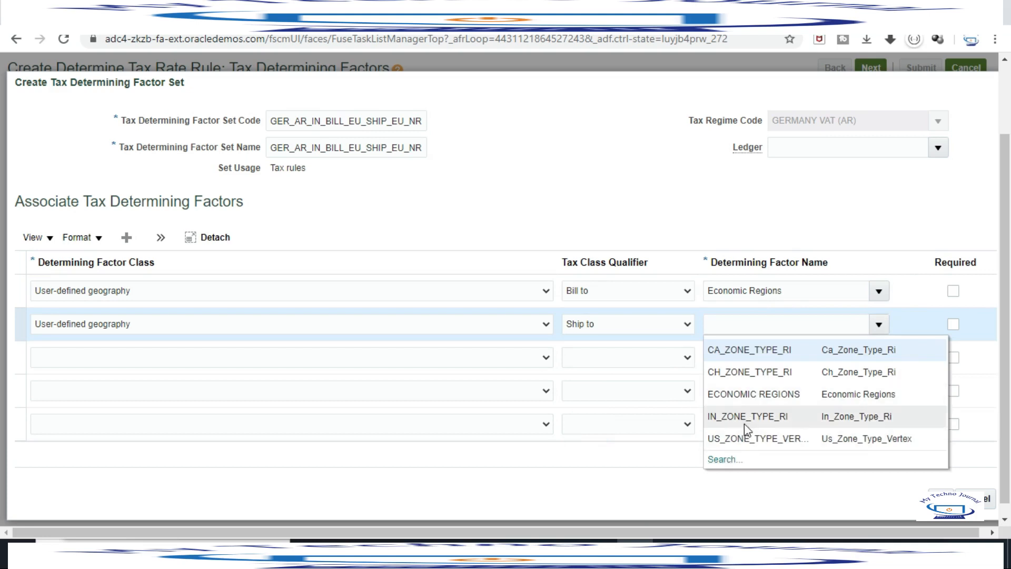
{"action": "left_click", "coordinate": [743, 394]}
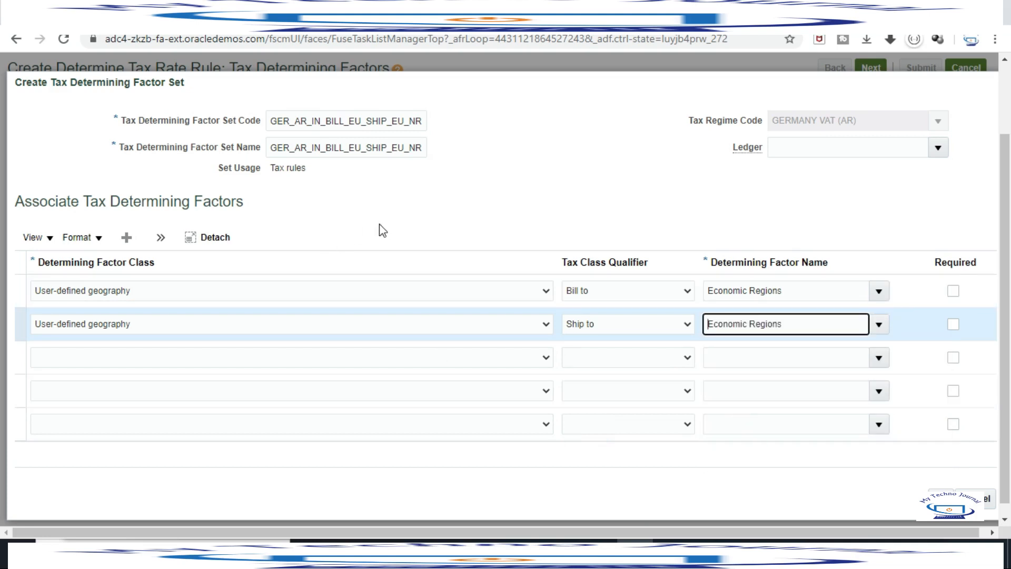
Check the third determining factor row in the Excel Manage Tax Condition sheet, and return to Oracle.
{"action": "left_click", "coordinate": [86, 359]}
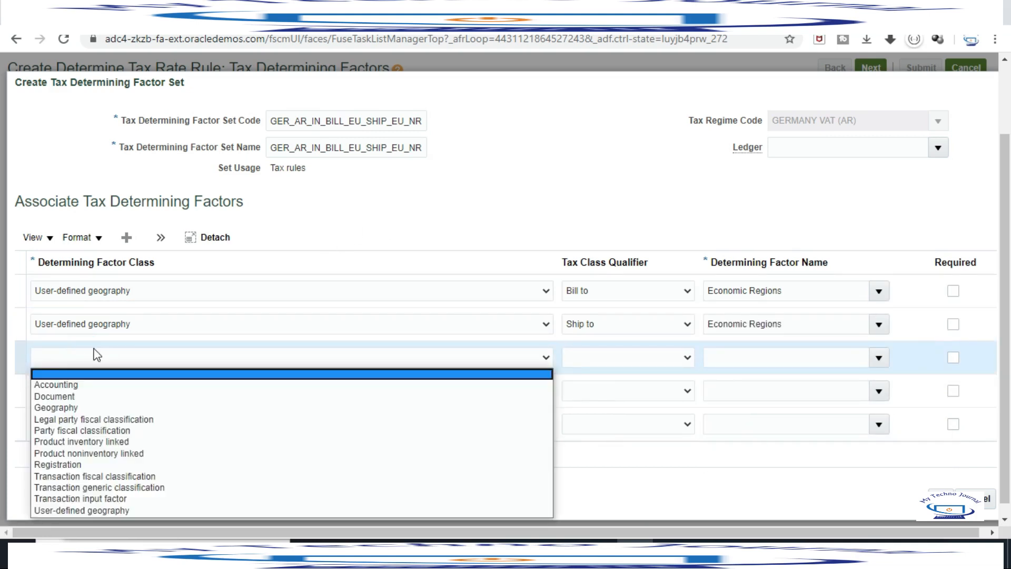
{"action": "left_click", "coordinate": [95, 358]}
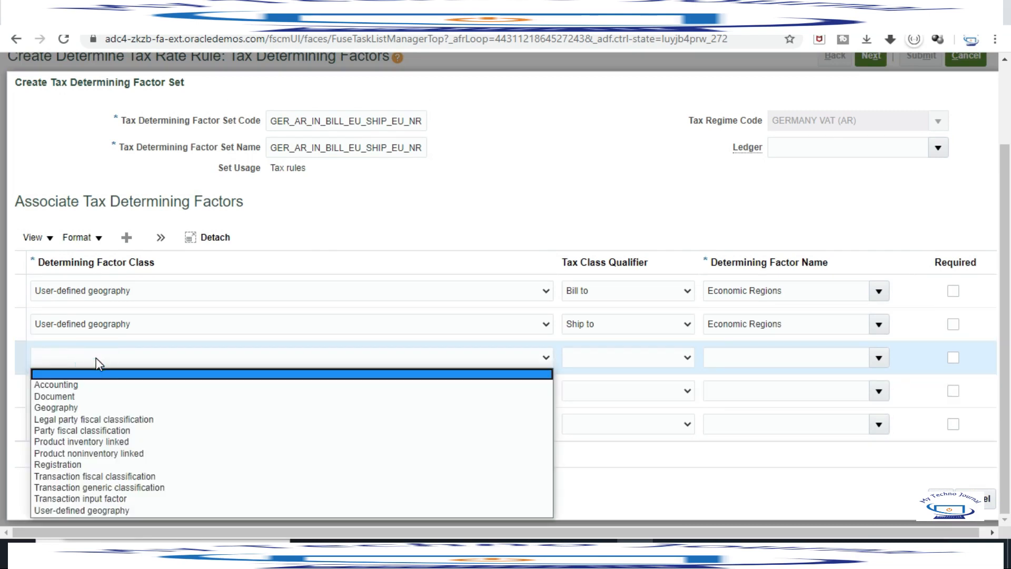
{"action": "left_click", "coordinate": [590, 151]}
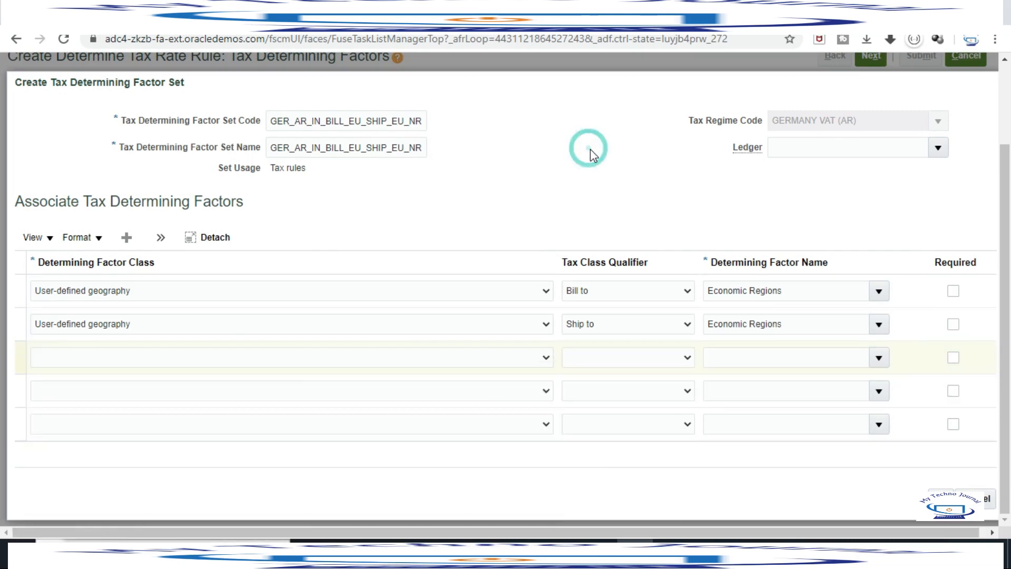
{"action": "key", "text": "alt+Tab"}
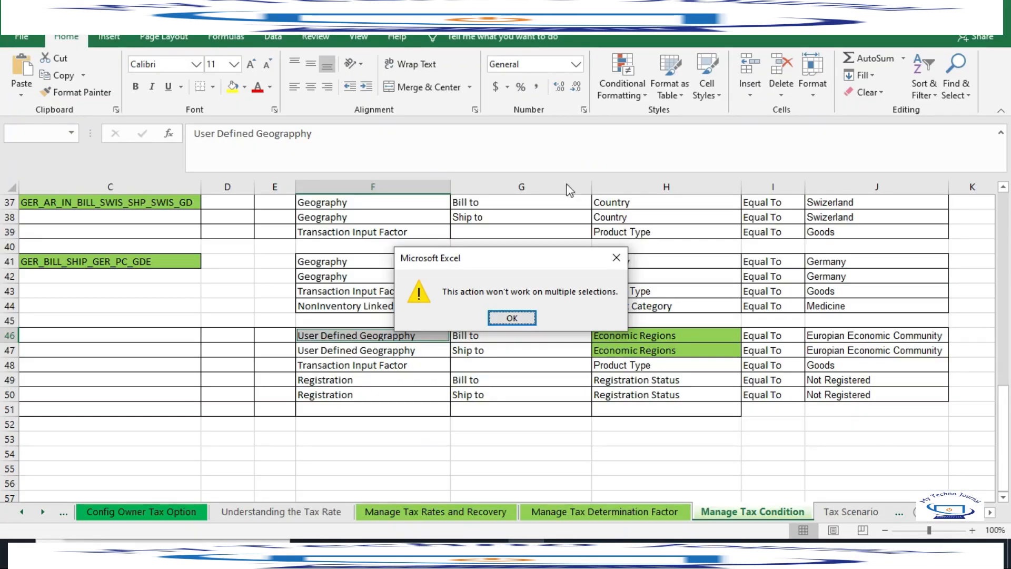
{"action": "left_click", "coordinate": [614, 259]}
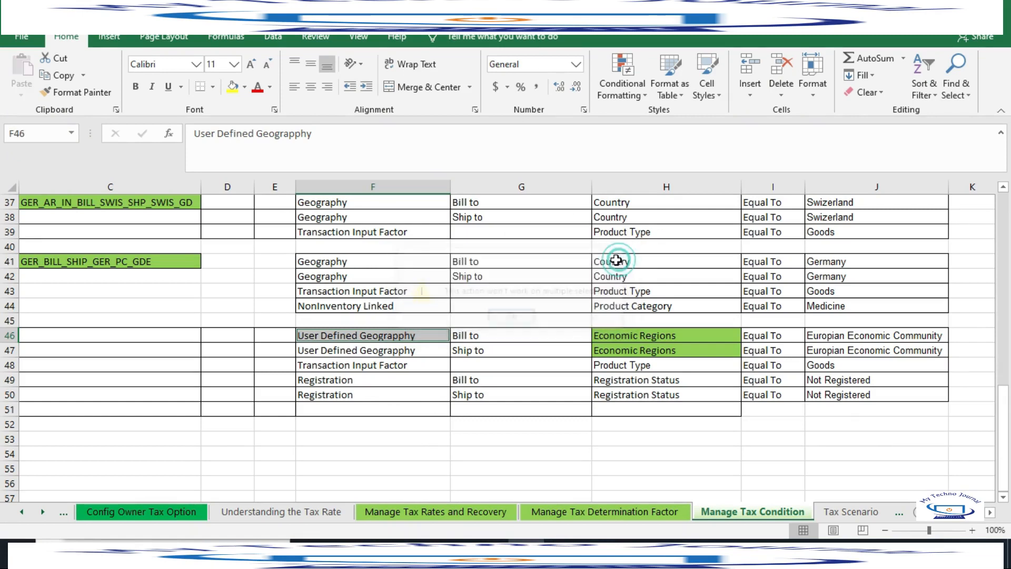
{"action": "left_click", "coordinate": [379, 369]}
{"action": "key", "text": "alt+Tab"}
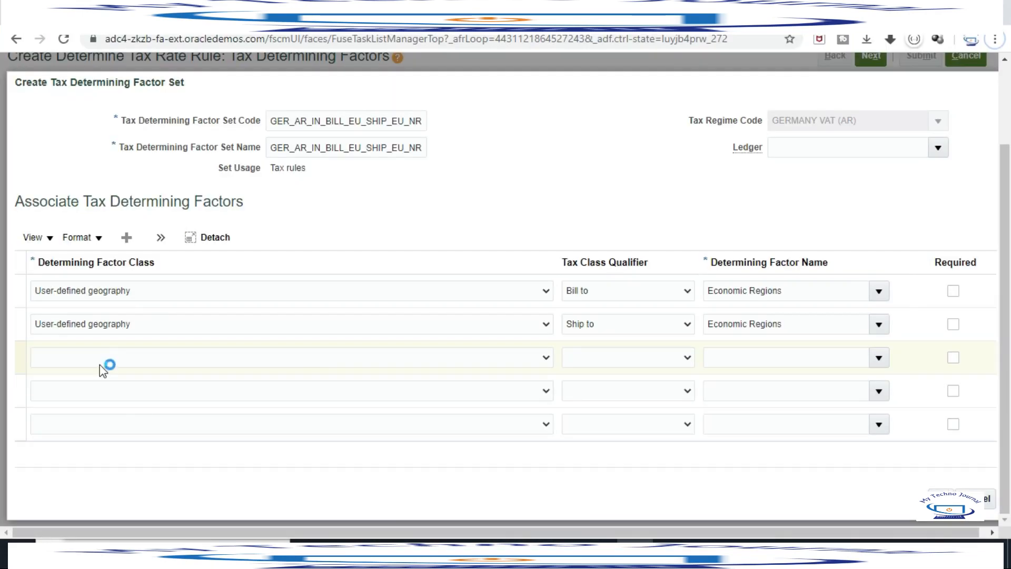
Define the third determining factor as Transaction input factor with factor name Product Type, leaving its qualifier blank.
{"action": "left_click", "coordinate": [100, 358]}
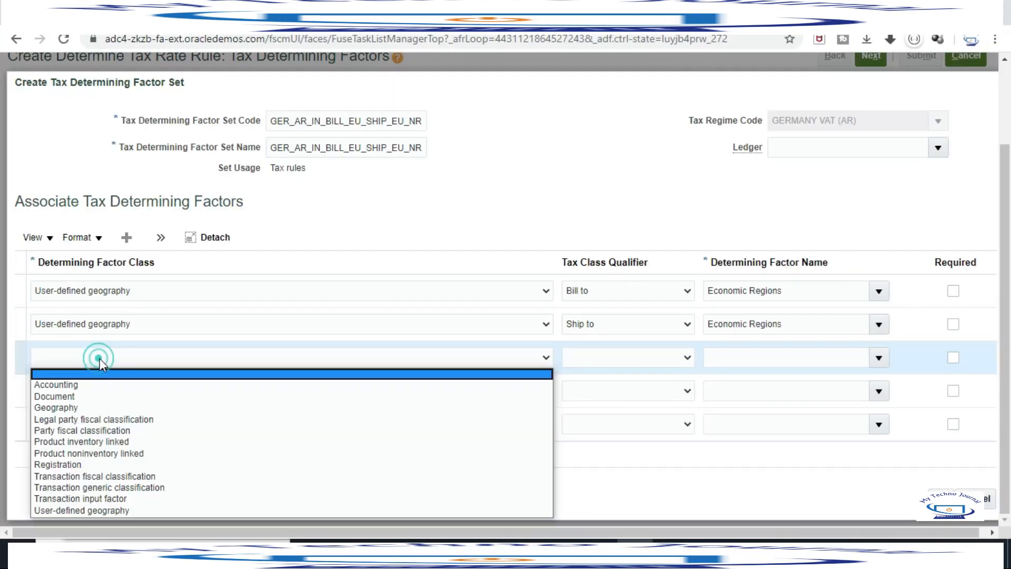
{"action": "left_click", "coordinate": [79, 499]}
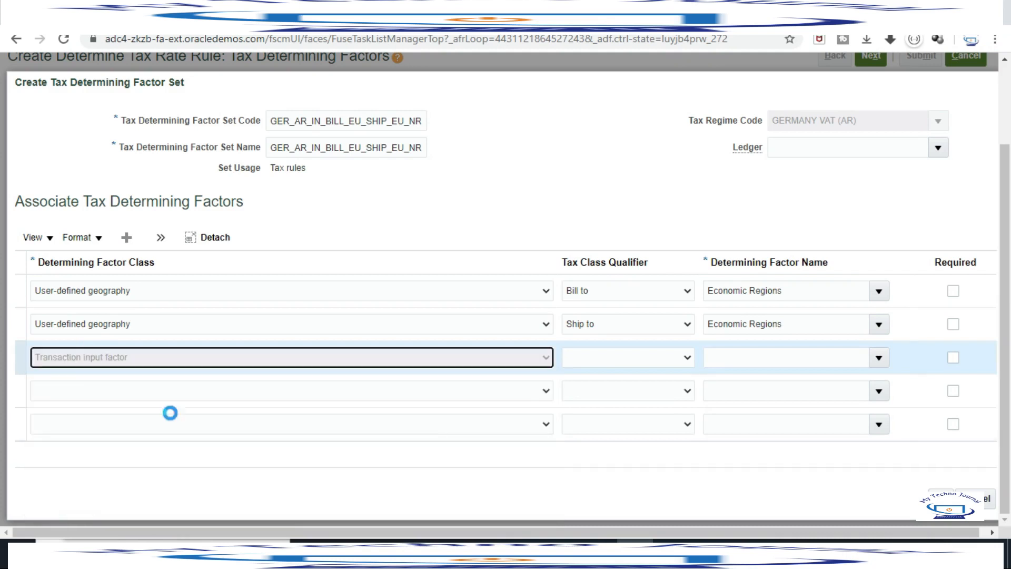
{"action": "left_click", "coordinate": [667, 356]}
{"action": "left_click", "coordinate": [770, 358]}
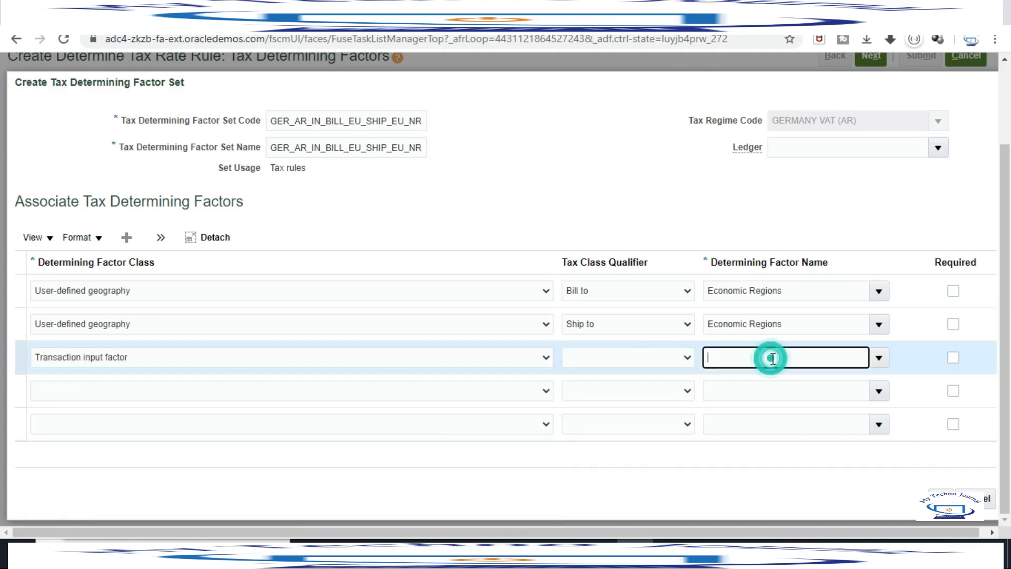
{"action": "left_click", "coordinate": [878, 357]}
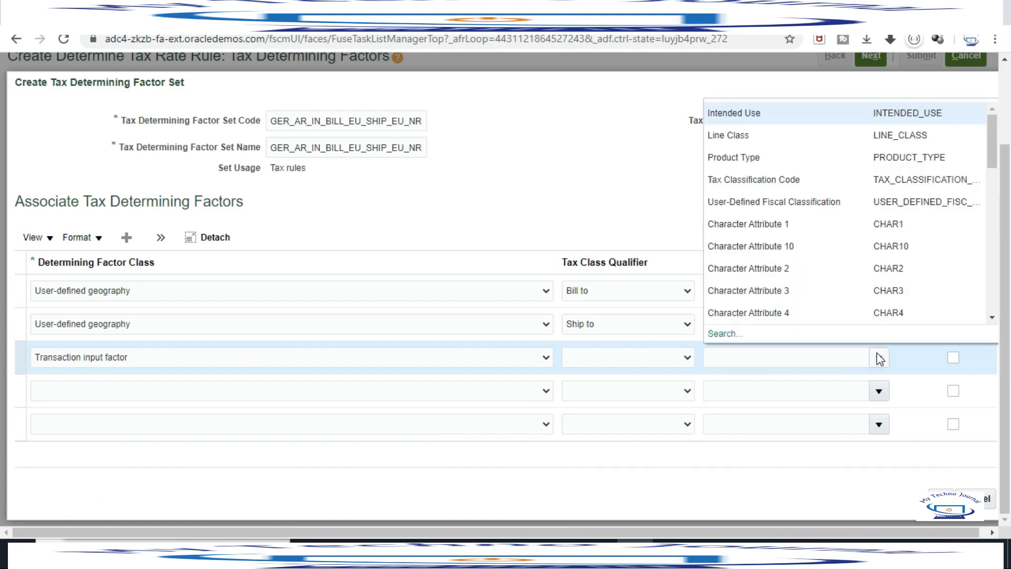
{"action": "left_click", "coordinate": [751, 157]}
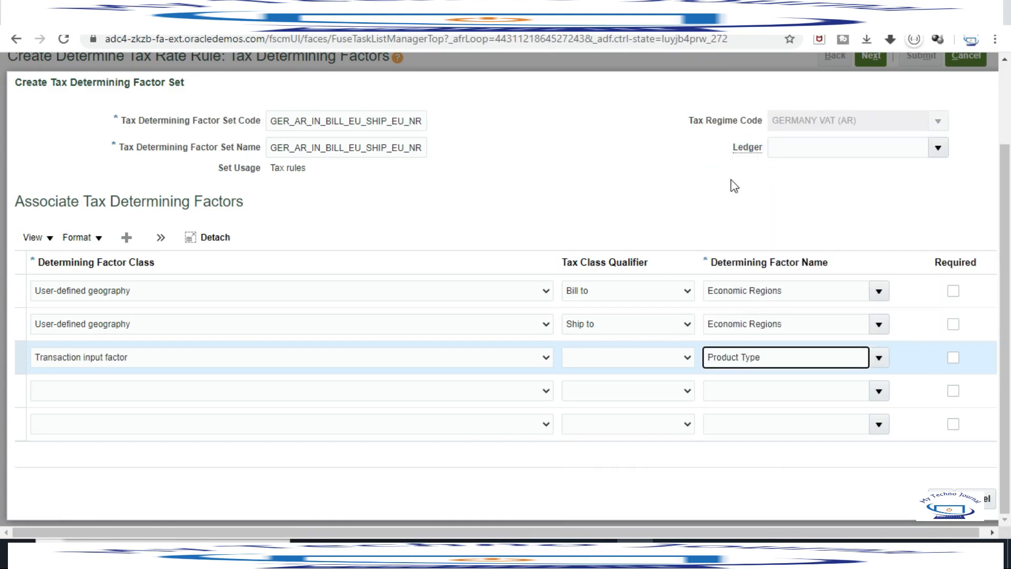
Look up the Registration rows in the Excel sheet, copy the Registration class from cell F49, and return to Oracle.
{"action": "key", "text": "alt+Tab"}
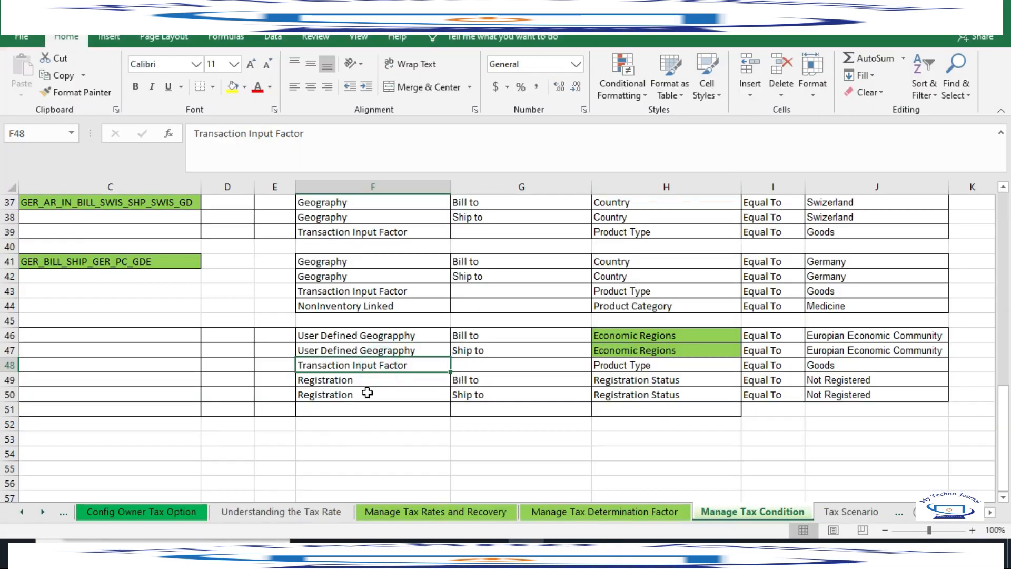
{"action": "left_click", "coordinate": [378, 380]}
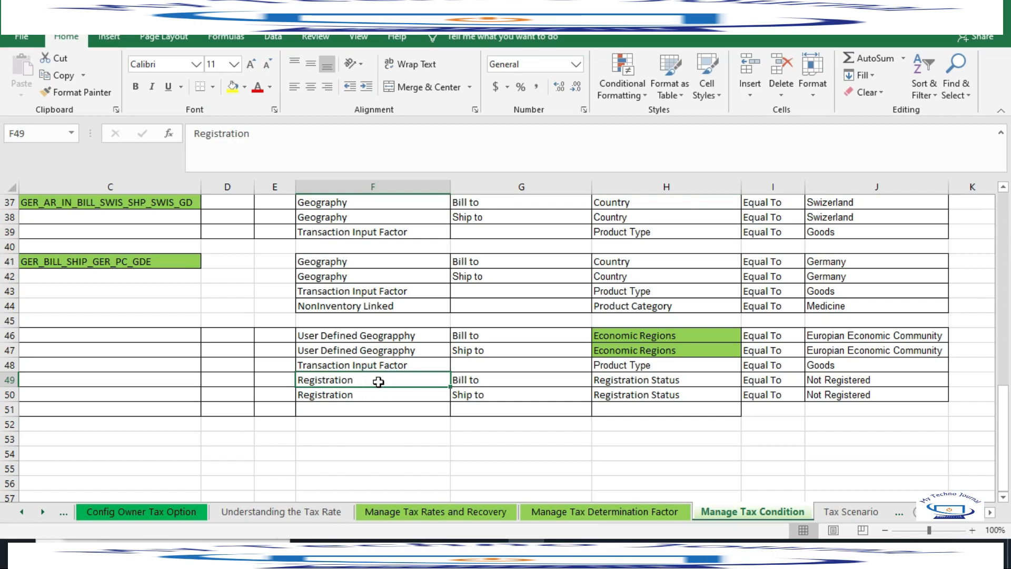
{"action": "left_click_drag", "start_coordinate": [378, 380], "coordinate": [377, 395]}
{"action": "key", "text": "ctrl+c"}
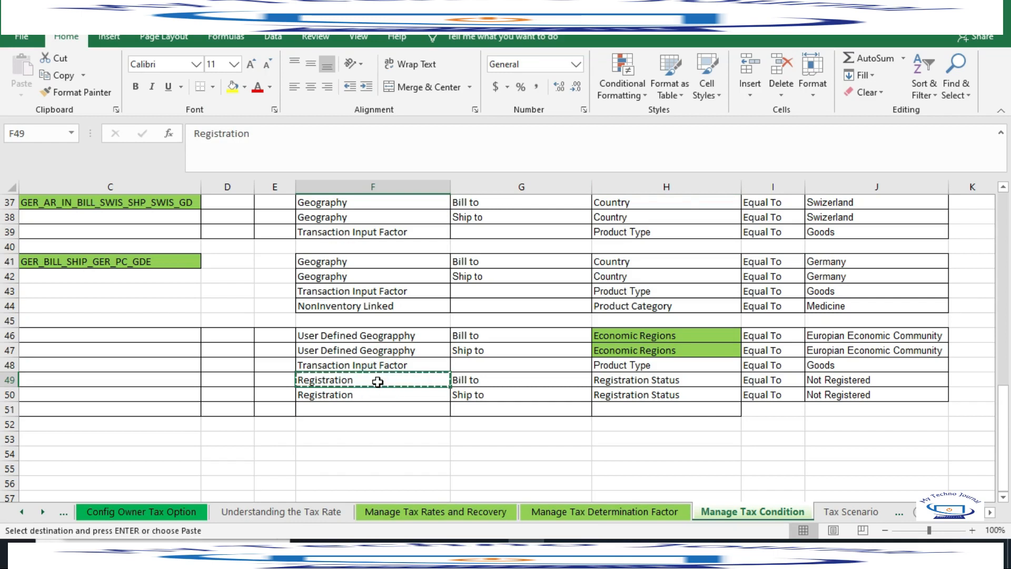
{"action": "key", "text": "alt+Tab"}
Define the fourth determining factor with class Registration and factor name Registration Status.
{"action": "left_click", "coordinate": [86, 395]}
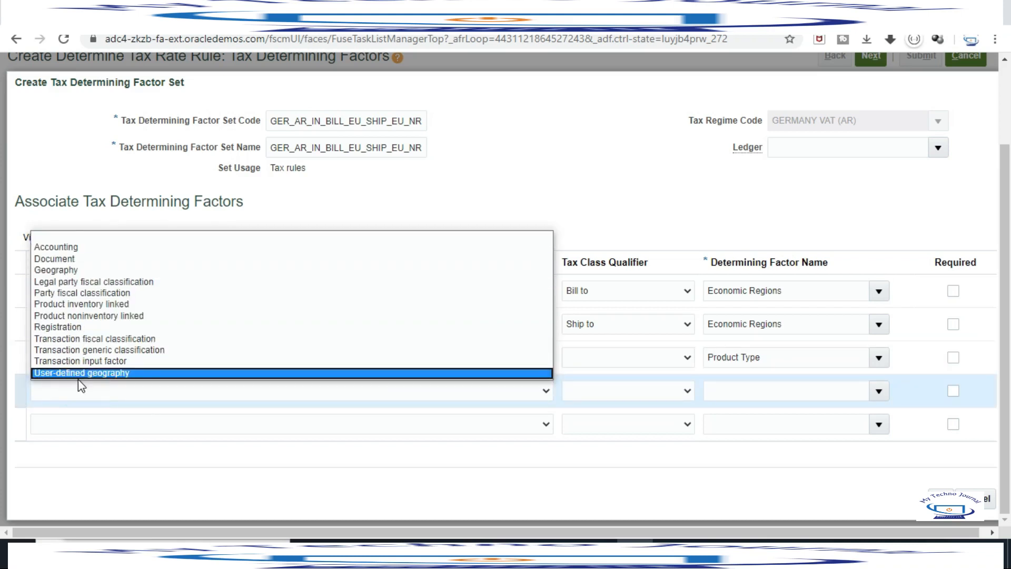
{"action": "left_click", "coordinate": [67, 326]}
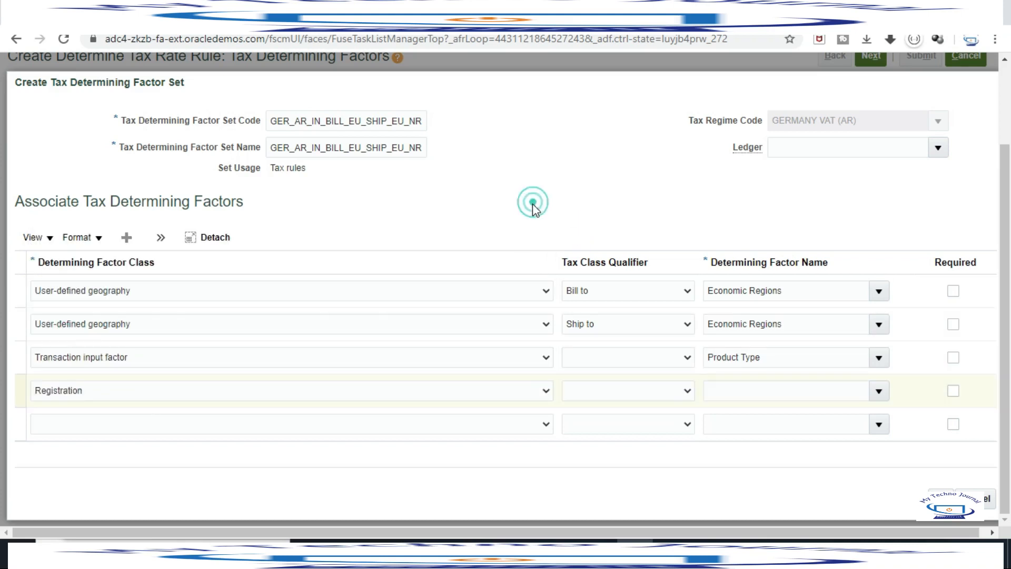
{"action": "left_click", "coordinate": [251, 396]}
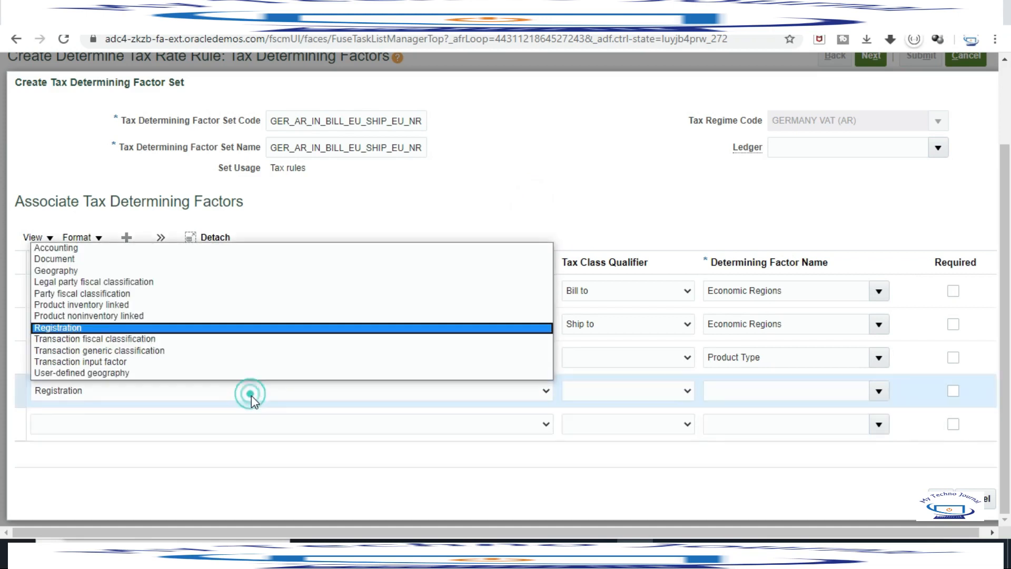
{"action": "left_click", "coordinate": [66, 327]}
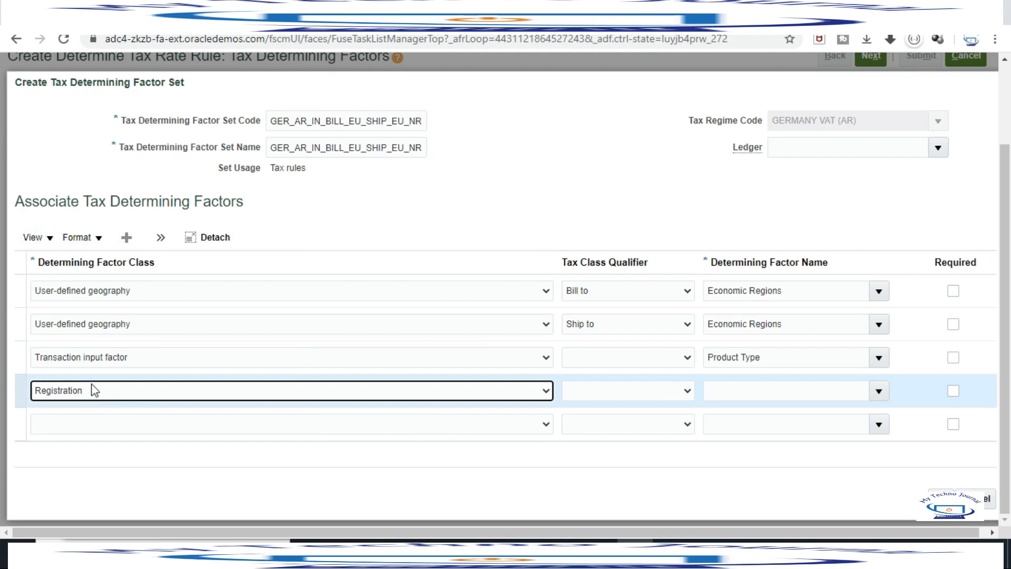
{"action": "left_click", "coordinate": [663, 390]}
{"action": "left_click", "coordinate": [687, 390]}
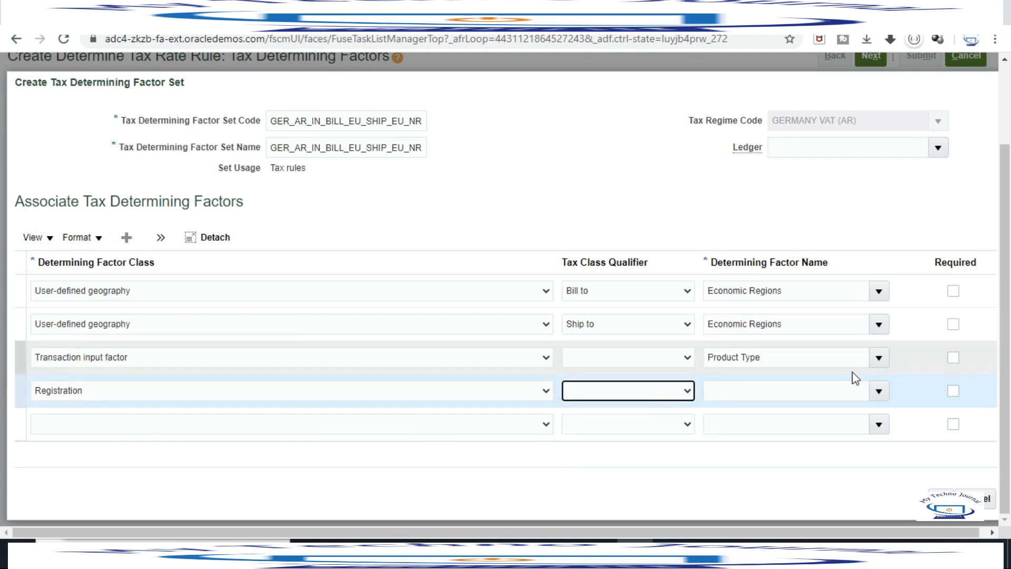
{"action": "left_click", "coordinate": [826, 388]}
{"action": "left_click", "coordinate": [878, 390]}
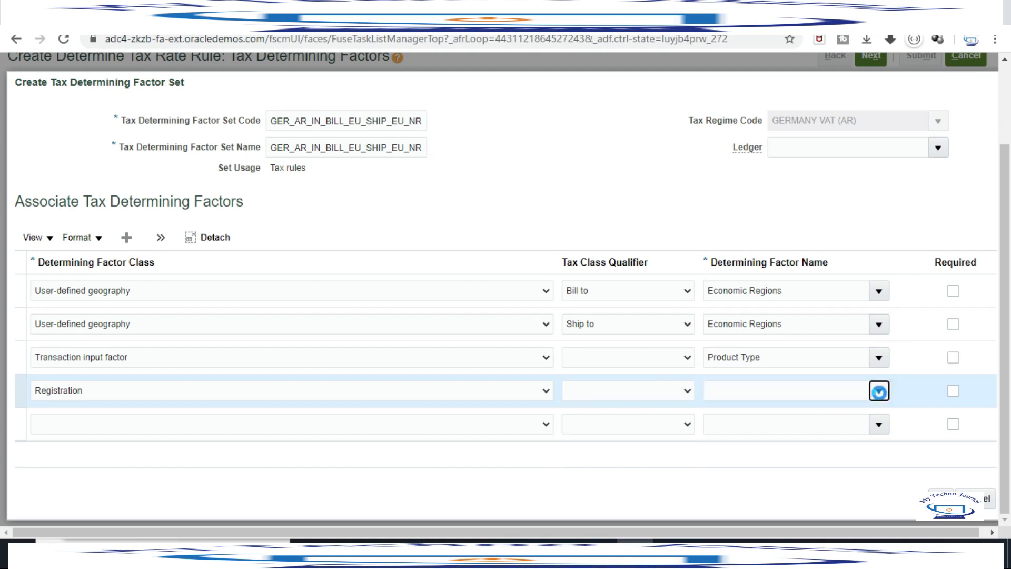
{"action": "left_click", "coordinate": [746, 416]}
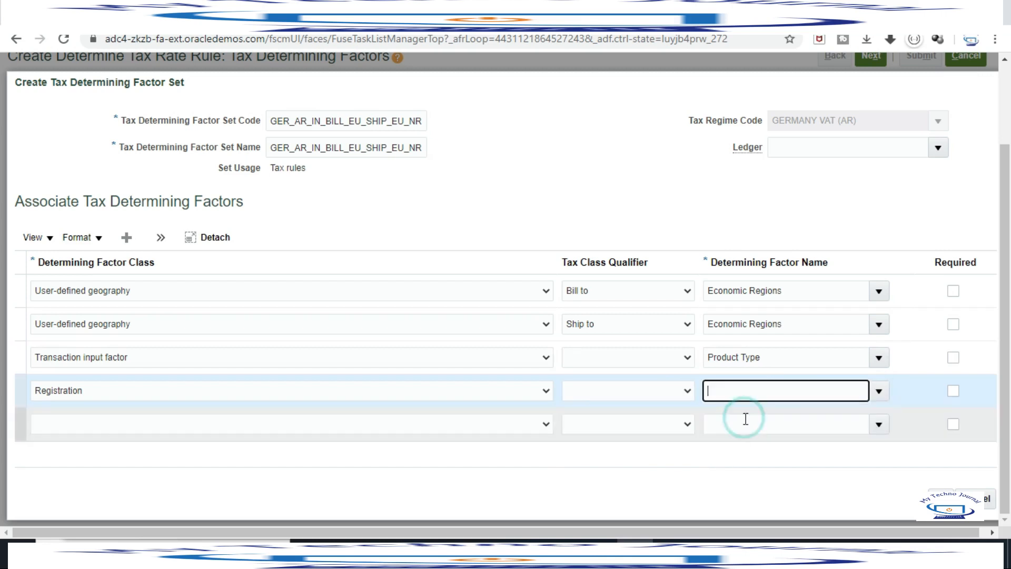
{"action": "key", "text": "alt+Tab"}
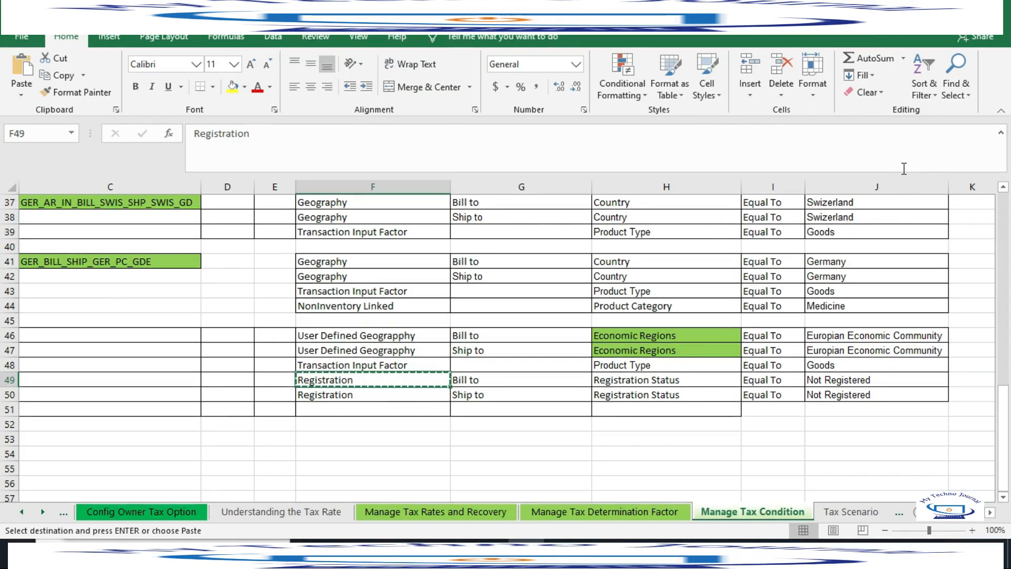
{"action": "key", "text": "alt+Tab"}
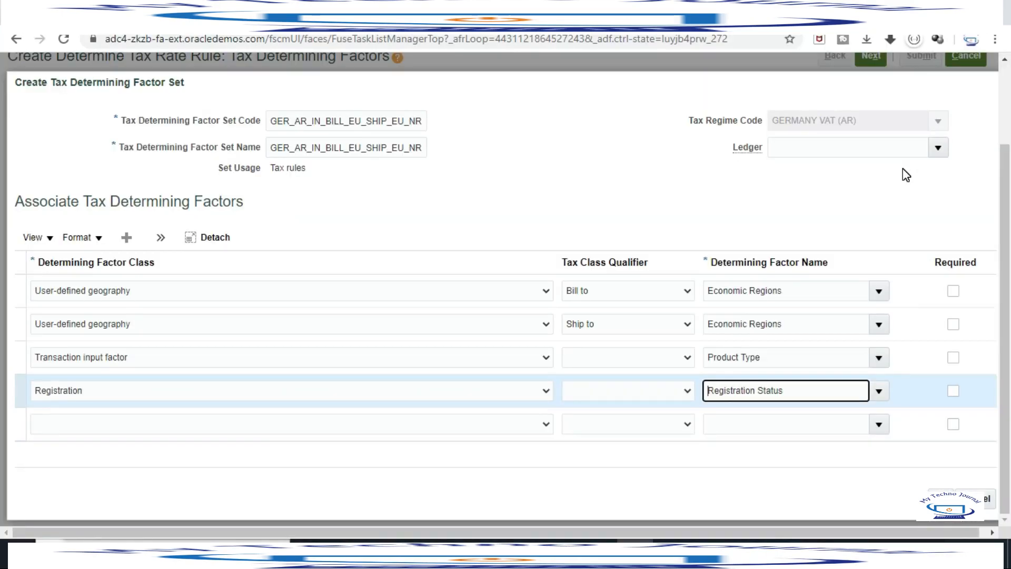
Compare the entered determining factors with rows 46 to 50 of the Excel Manage Tax Condition sheet, and return to Oracle.
{"action": "left_click", "coordinate": [556, 186]}
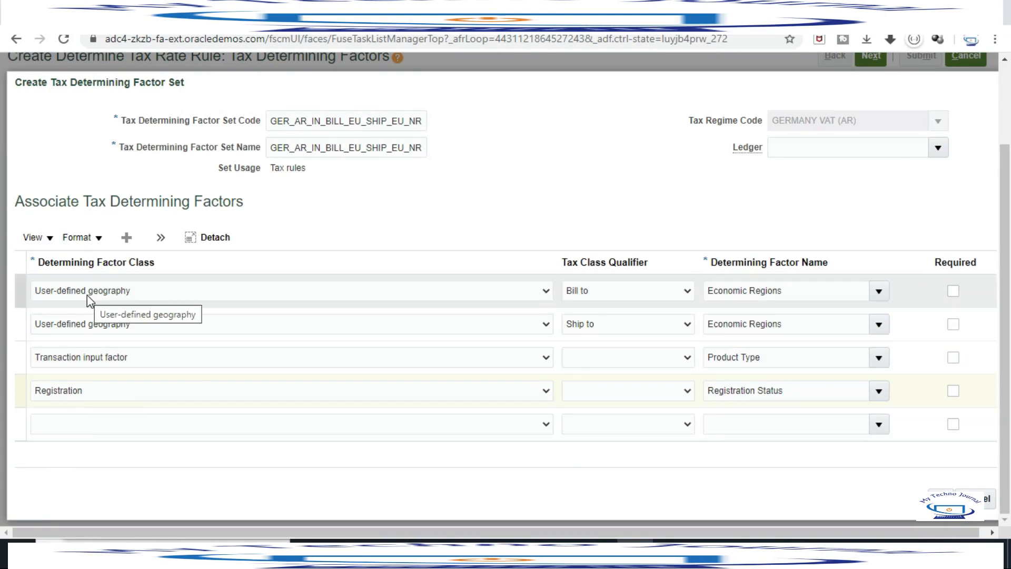
{"action": "key", "text": "alt+Tab"}
{"action": "key", "text": "alt+Tab"}
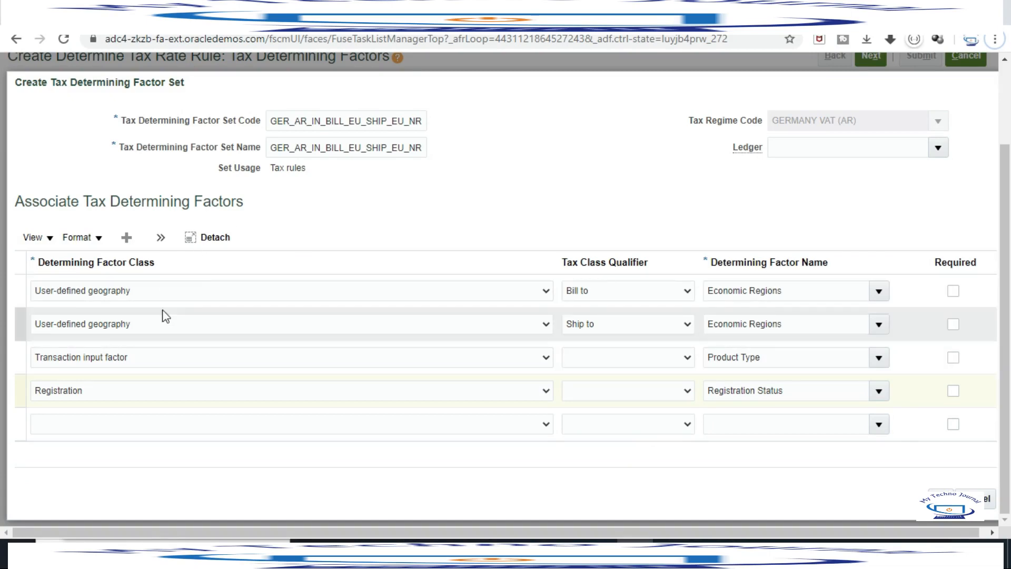
{"action": "key", "text": "alt+Tab"}
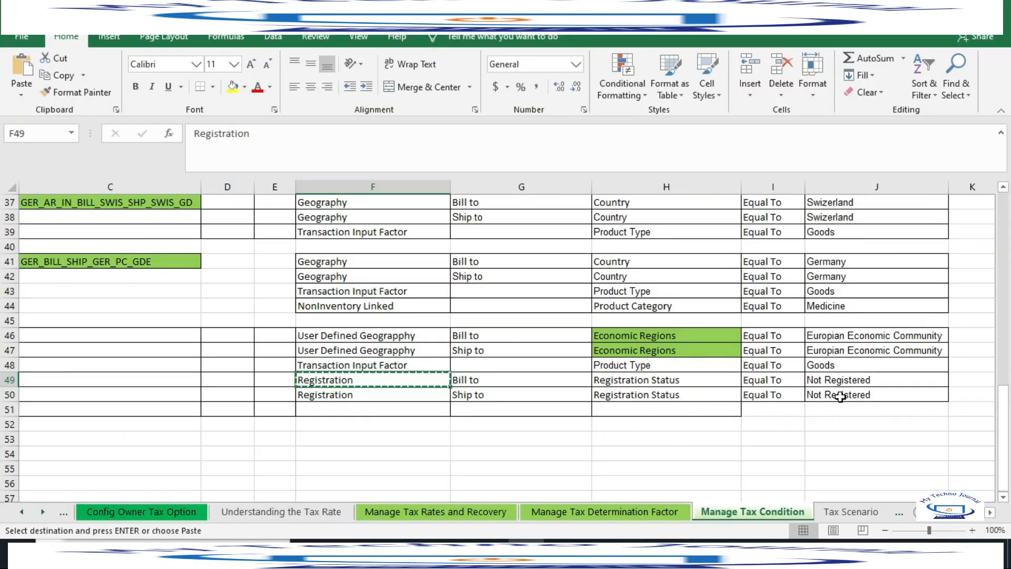
{"action": "key", "text": "alt+Tab"}
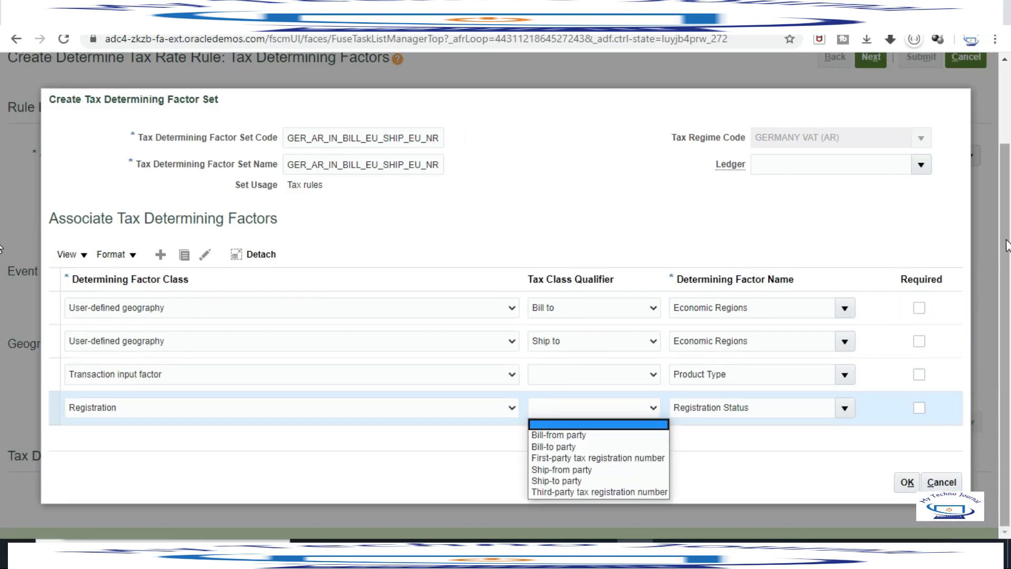
Set the tax class qualifier of the Registration factor to Bill-to party.
{"action": "left_click", "coordinate": [1005, 244]}
{"action": "left_click", "coordinate": [590, 408]}
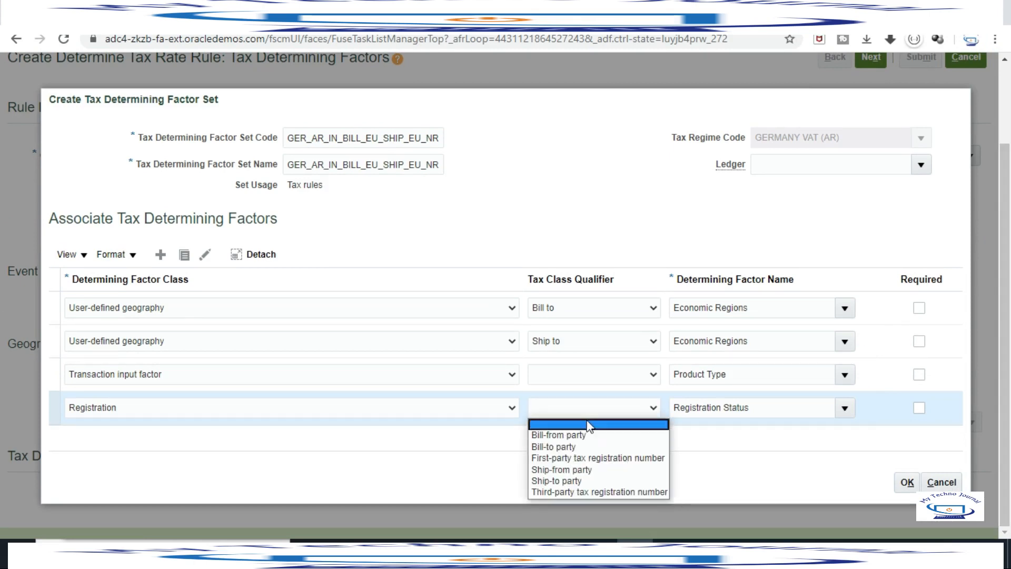
{"action": "left_click", "coordinate": [563, 448]}
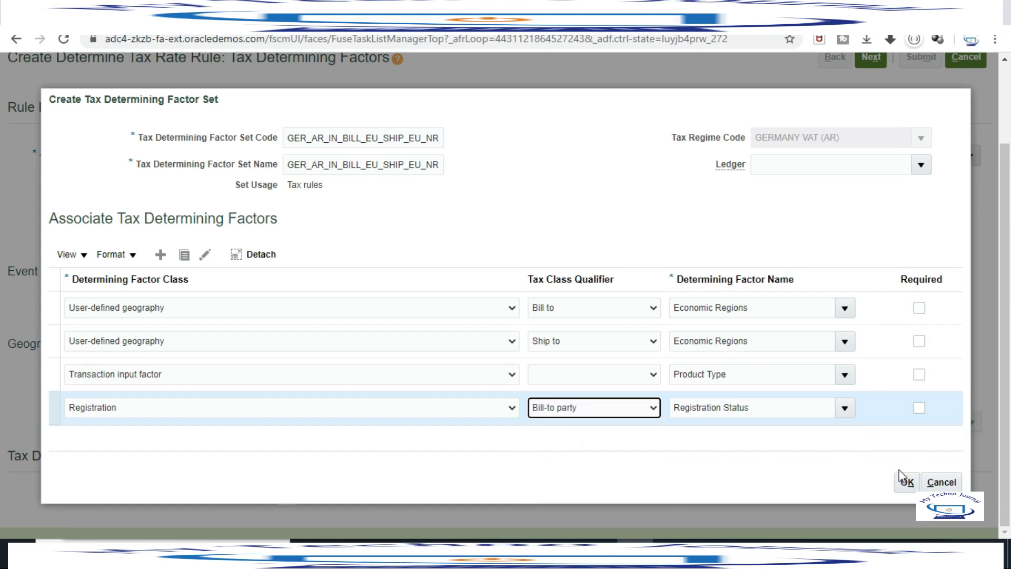
Add a fifth determining factor with class Registration, tax class qualifier Ship-to party and factor name Registration Status.
{"action": "left_click", "coordinate": [161, 254]}
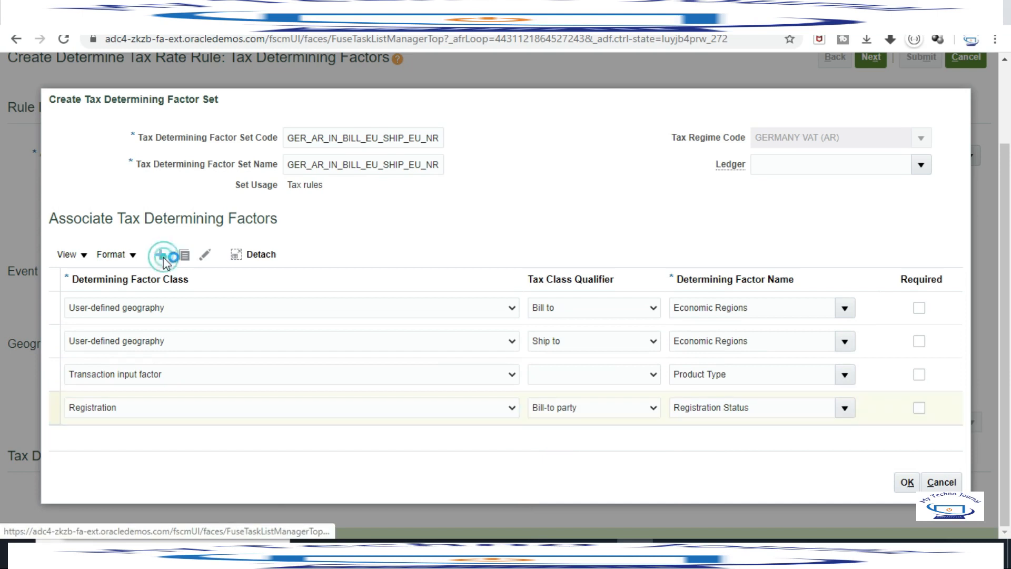
{"action": "left_click", "coordinate": [117, 363]}
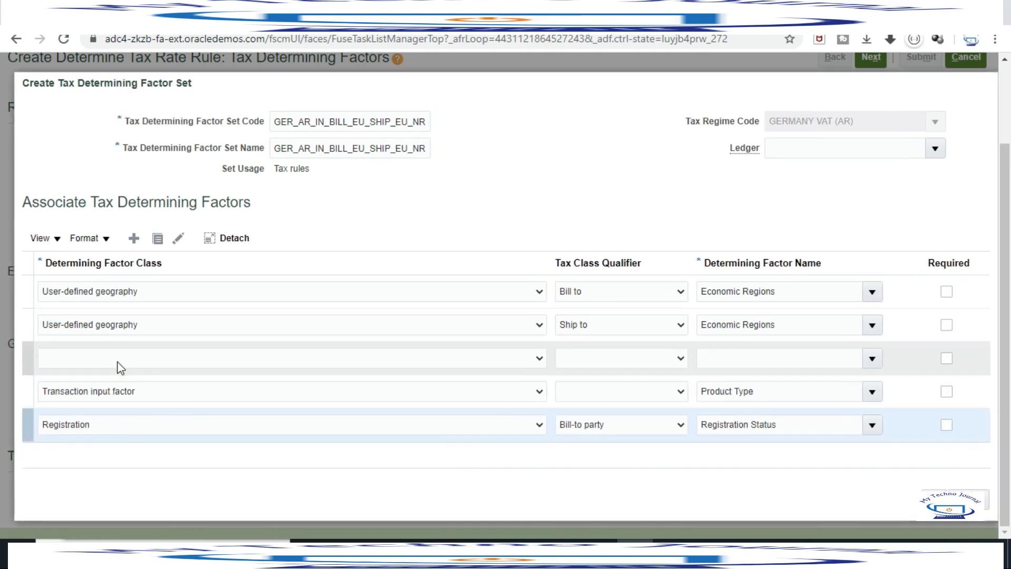
{"action": "left_click", "coordinate": [122, 356]}
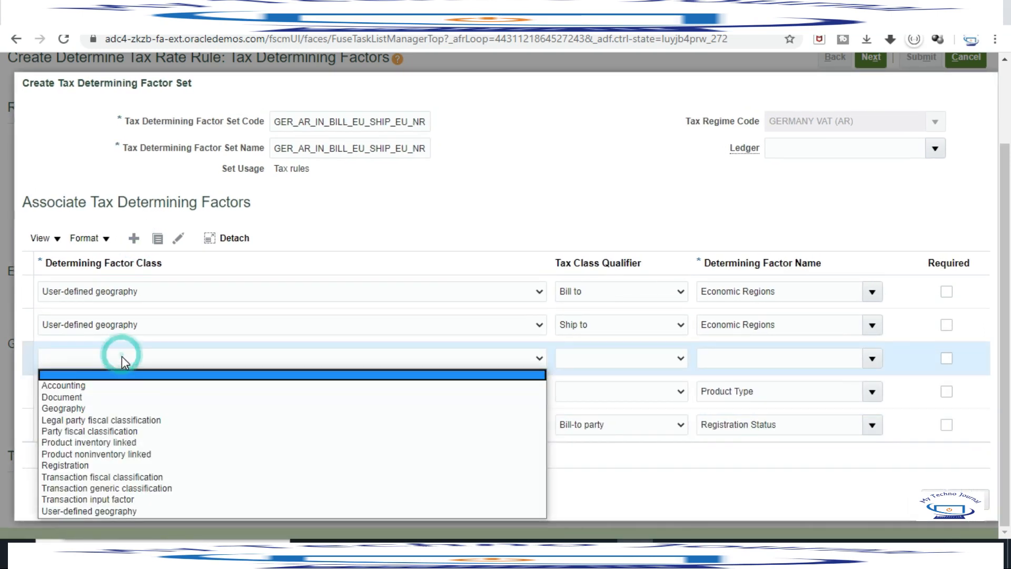
{"action": "left_click", "coordinate": [77, 465]}
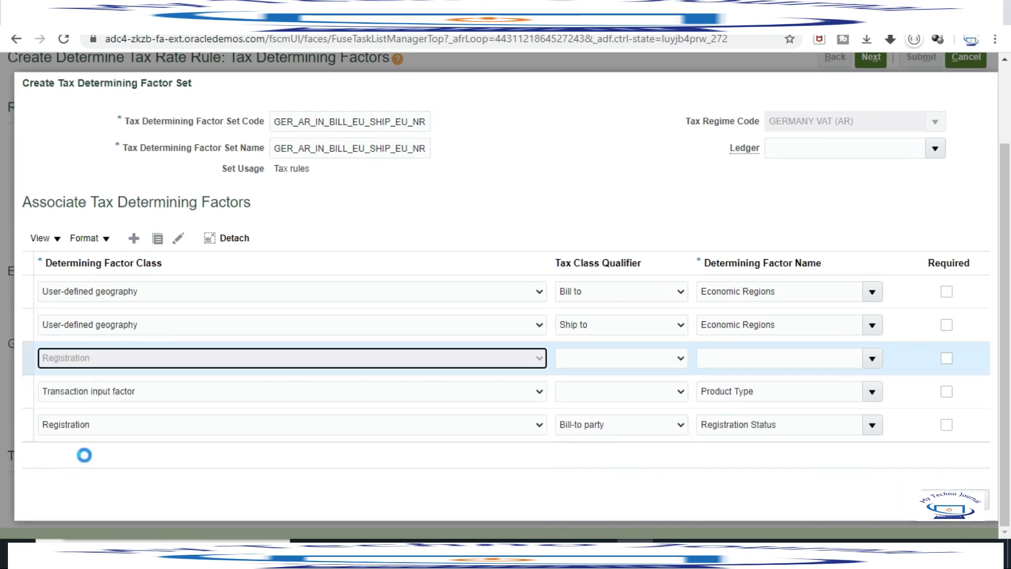
{"action": "left_click", "coordinate": [599, 363]}
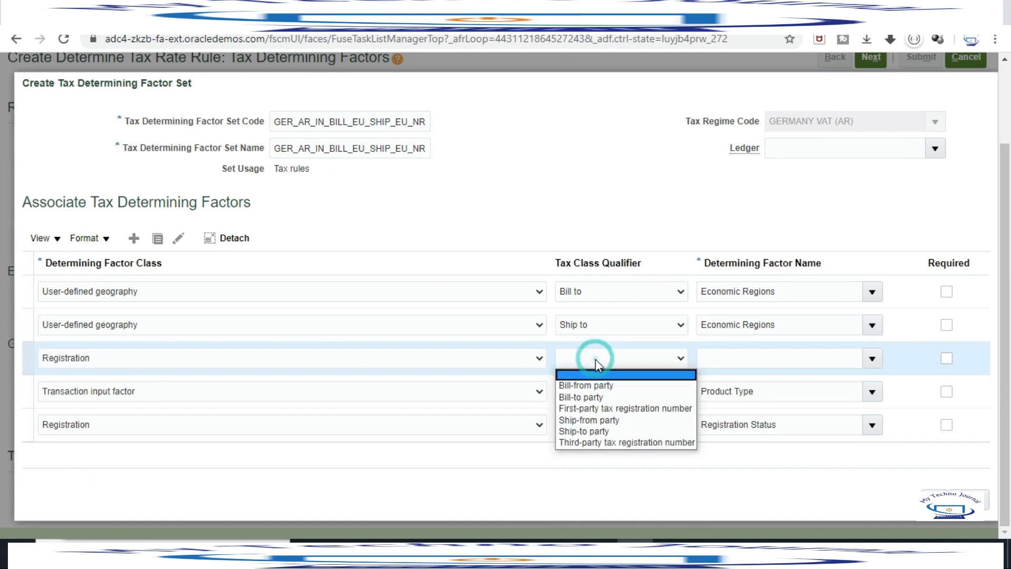
{"action": "left_click", "coordinate": [580, 433]}
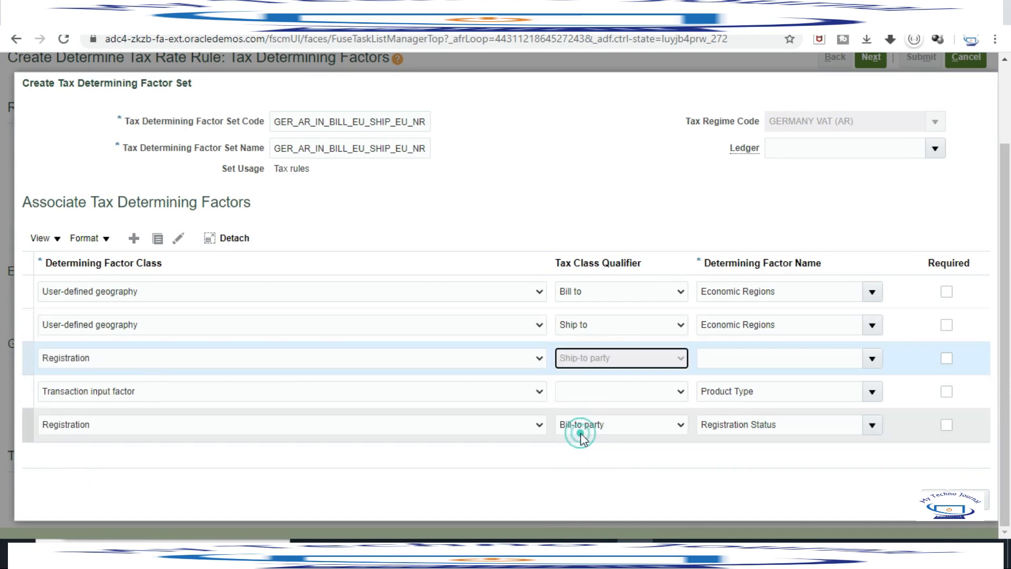
{"action": "left_click", "coordinate": [867, 360]}
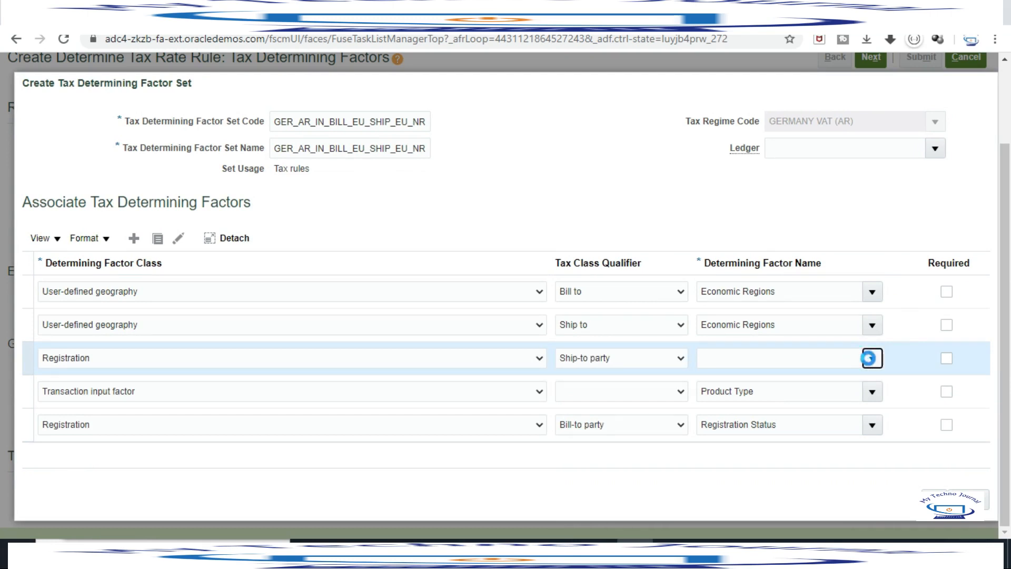
{"action": "left_click", "coordinate": [758, 383]}
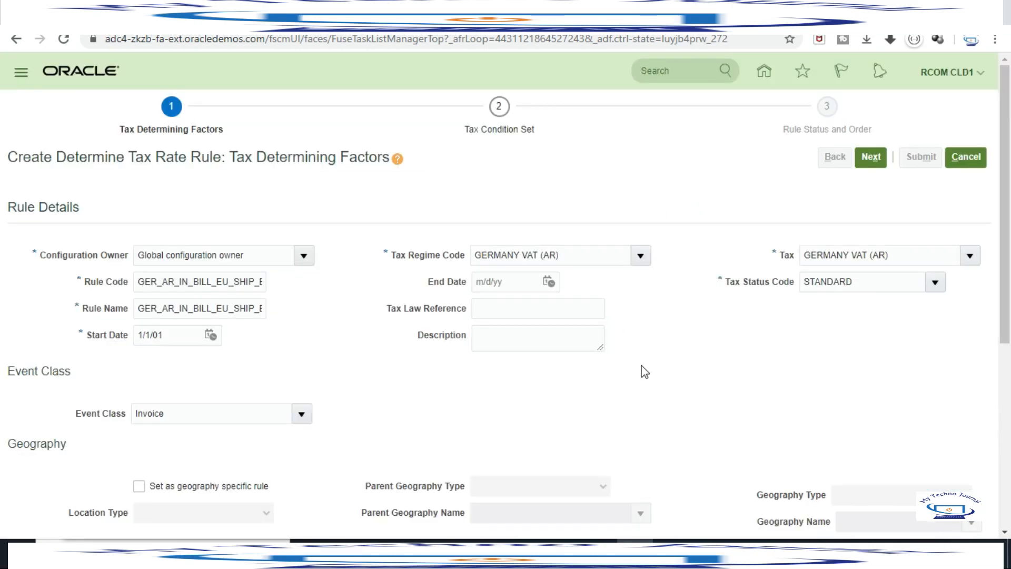
Review the rule details and determining factor set, and proceed to the tax condition set stage of the rule.
{"action": "scroll", "coordinate": [644, 372], "scroll_direction": "down", "scroll_amount": 6}
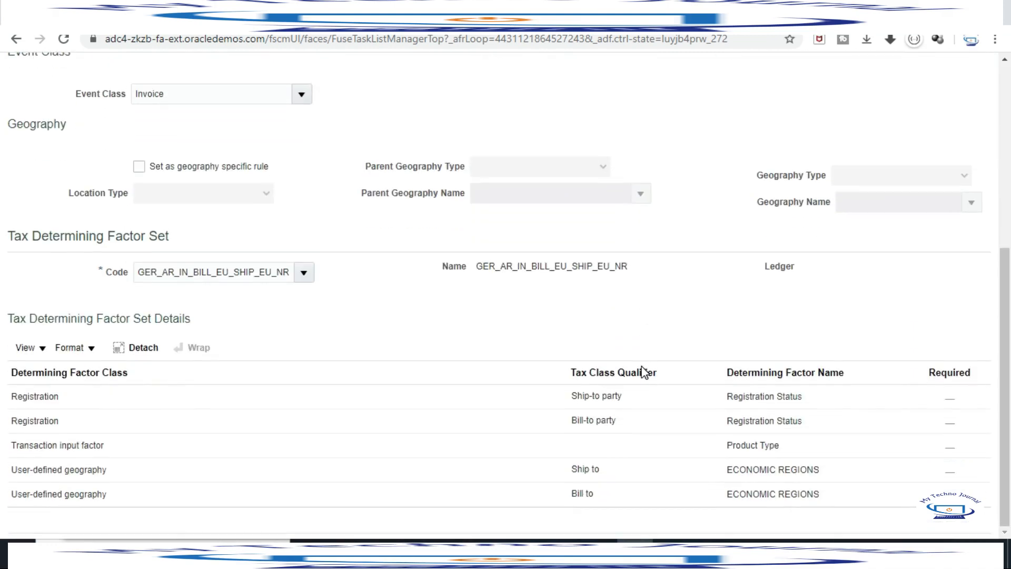
{"action": "scroll", "coordinate": [640, 367], "scroll_direction": "up", "scroll_amount": 6}
{"action": "scroll", "coordinate": [640, 367], "scroll_direction": "down", "scroll_amount": 6}
{"action": "scroll", "coordinate": [640, 367], "scroll_direction": "up", "scroll_amount": 6}
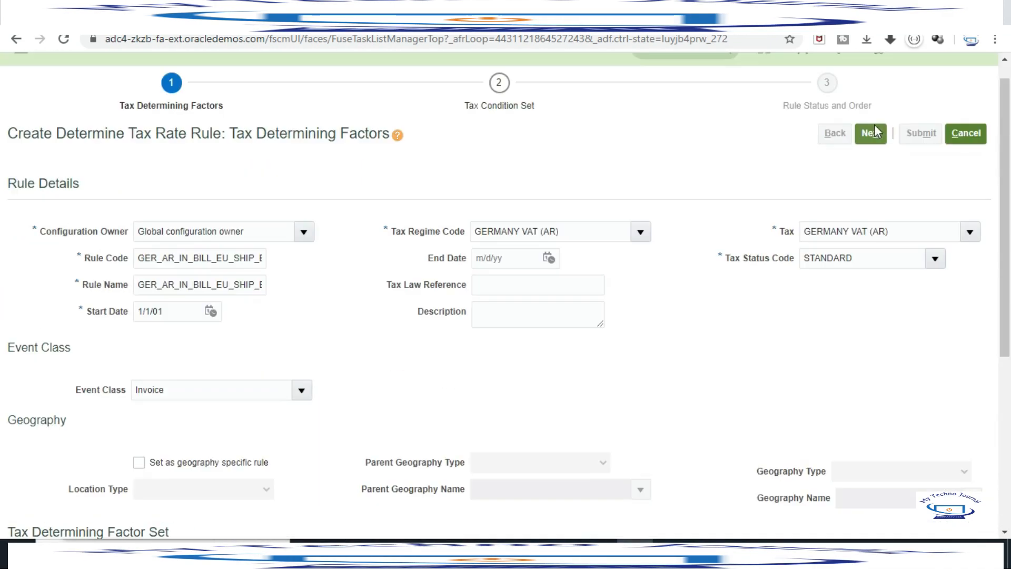
{"action": "left_click", "coordinate": [872, 135]}
Start a new tax condition set for the rule with GER_AR_IN_BILL_EU_SHIP_EU_NR as both its code and name.
{"action": "scroll", "coordinate": [681, 379], "scroll_direction": "down", "scroll_amount": 2}
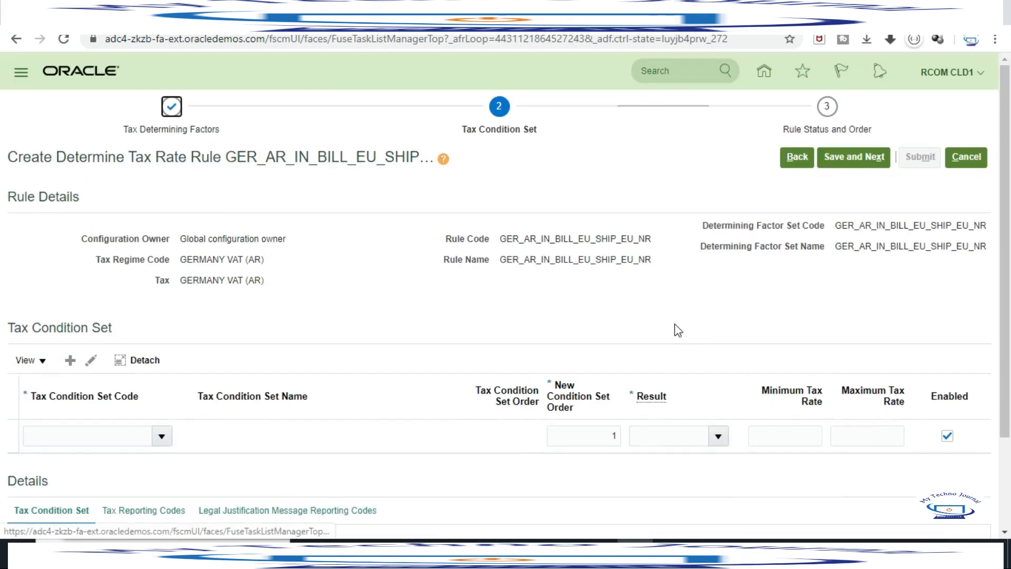
{"action": "scroll", "coordinate": [675, 323], "scroll_direction": "down", "scroll_amount": 3}
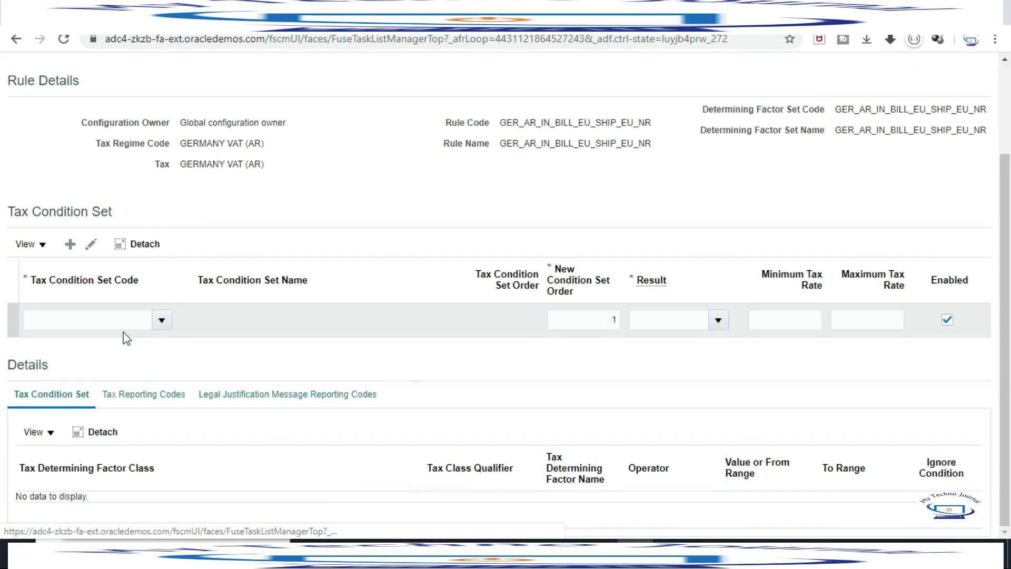
{"action": "left_click", "coordinate": [163, 321]}
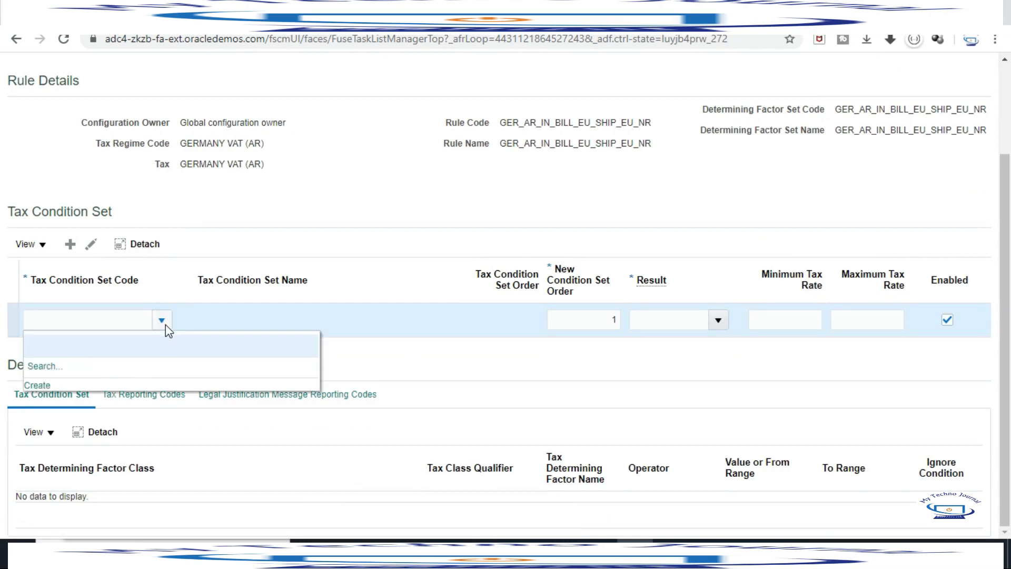
{"action": "left_click", "coordinate": [53, 380]}
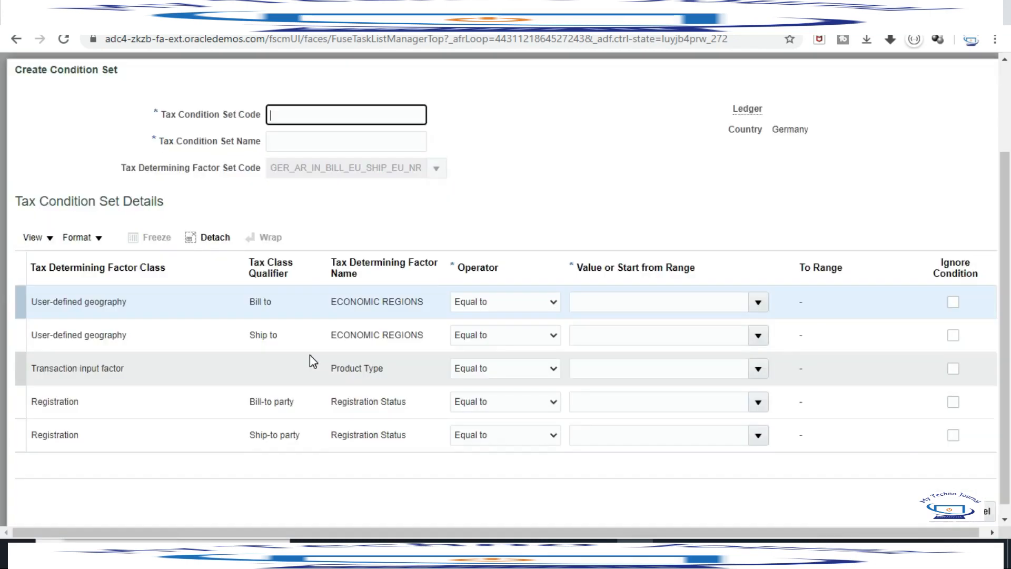
{"action": "left_click", "coordinate": [296, 116]}
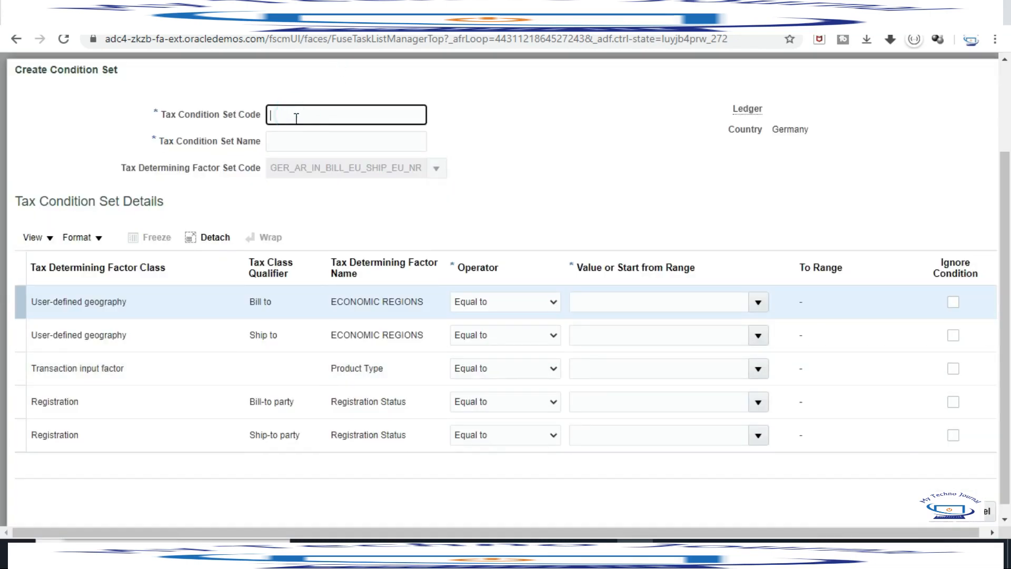
{"action": "type", "text": "GER_AR_IN_BILL_EU_SHIP_EU_NR"}
{"action": "left_click", "coordinate": [287, 145]}
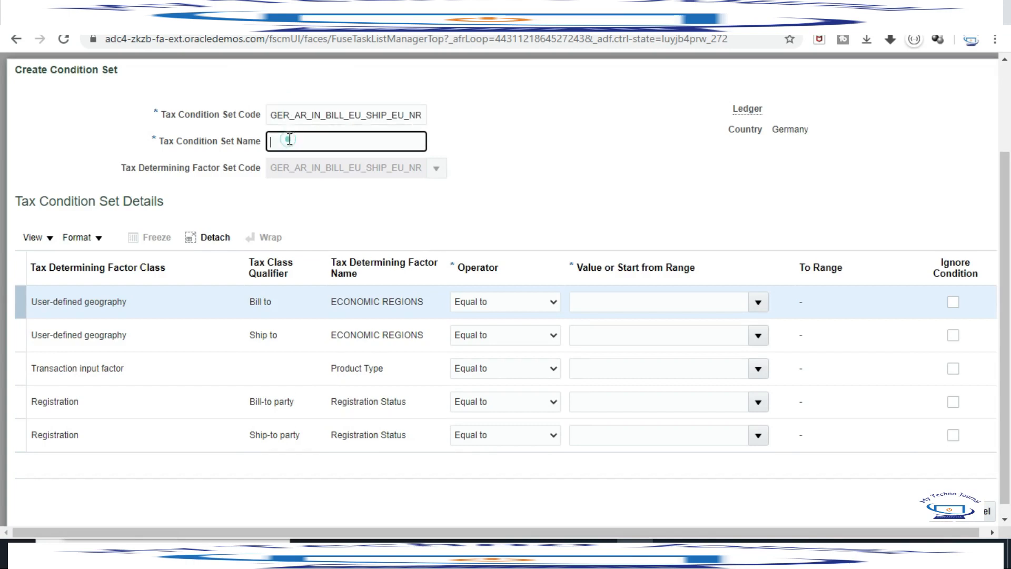
{"action": "type", "text": "GER_AR_IN_BILL_EU_SHIP_EU_NR"}
{"action": "left_click", "coordinate": [612, 116]}
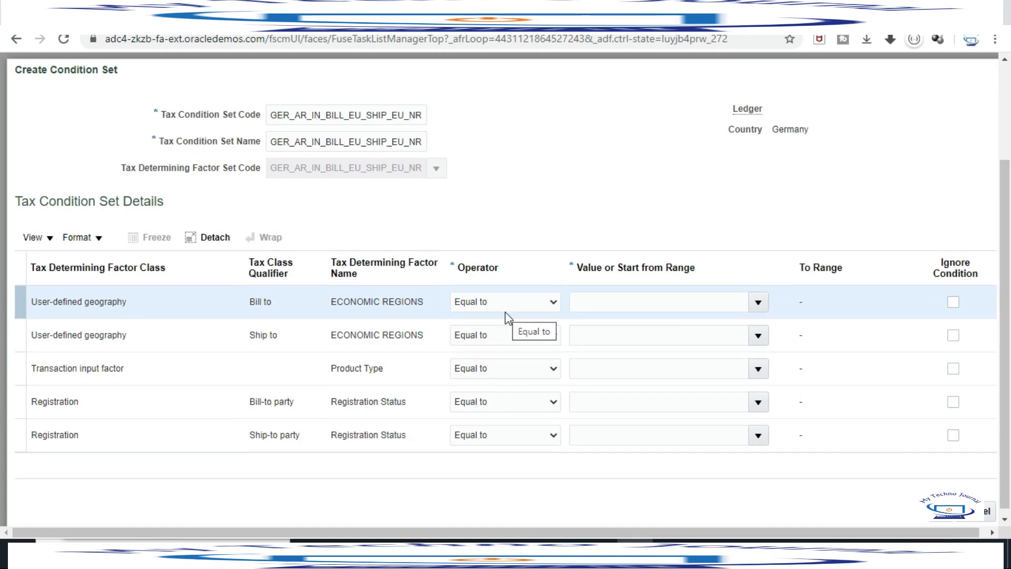
Set the Bill to and Ship to economic region conditions to European Economic Community.
{"action": "left_click", "coordinate": [644, 300]}
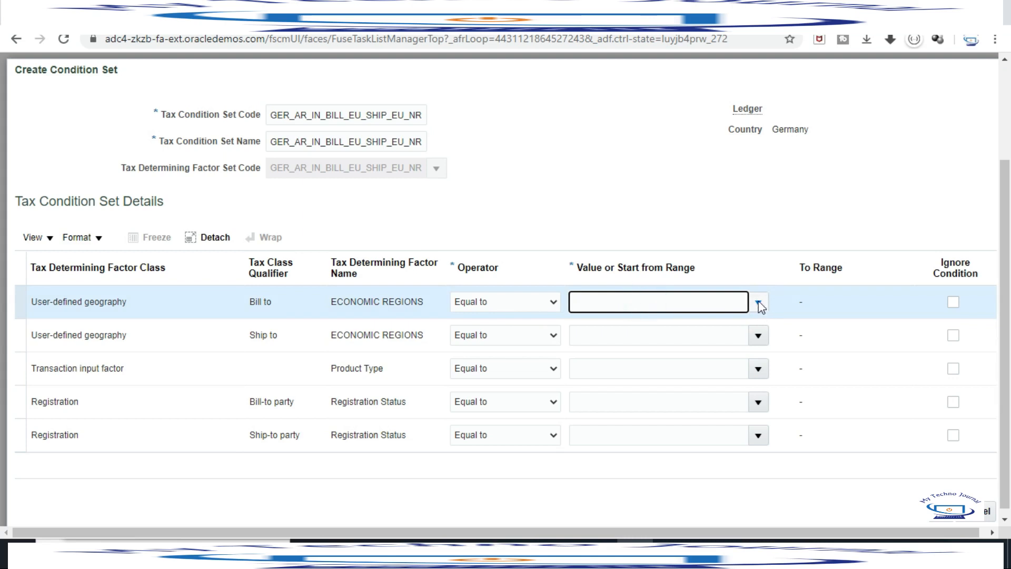
{"action": "left_click", "coordinate": [758, 302]}
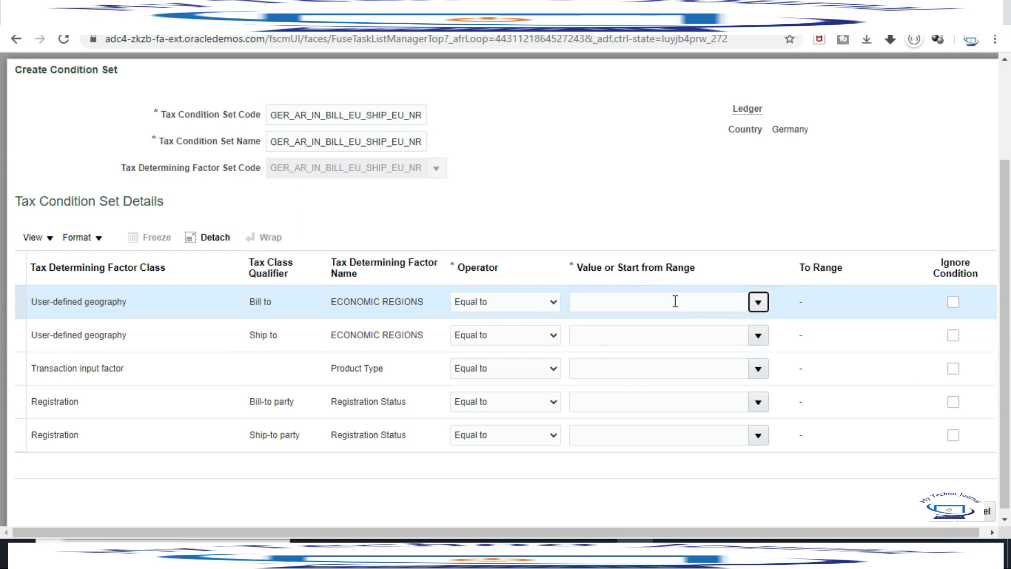
{"action": "left_click", "coordinate": [649, 328]}
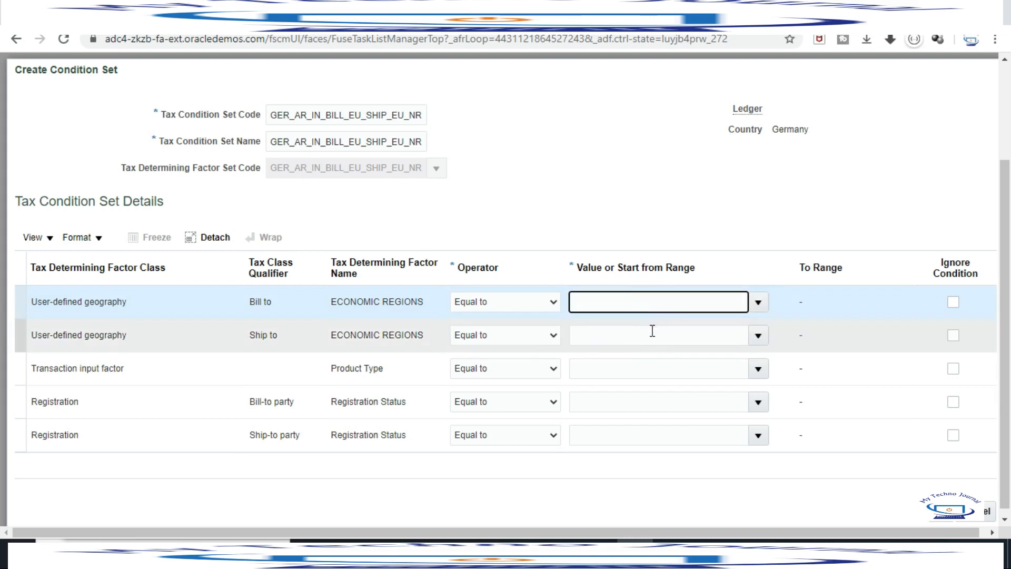
{"action": "left_click", "coordinate": [653, 331]}
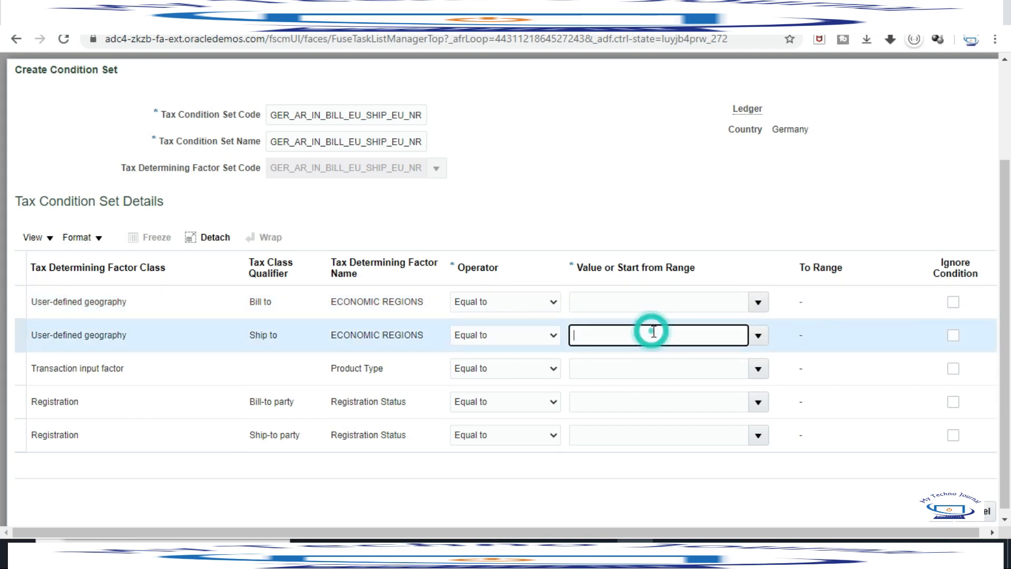
{"action": "left_click", "coordinate": [758, 335]}
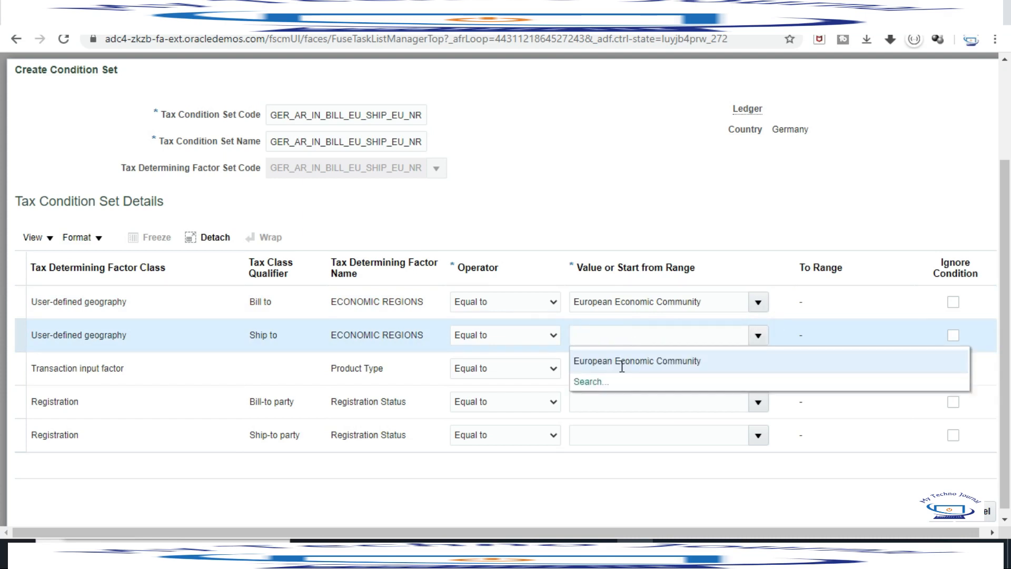
{"action": "left_click", "coordinate": [622, 365]}
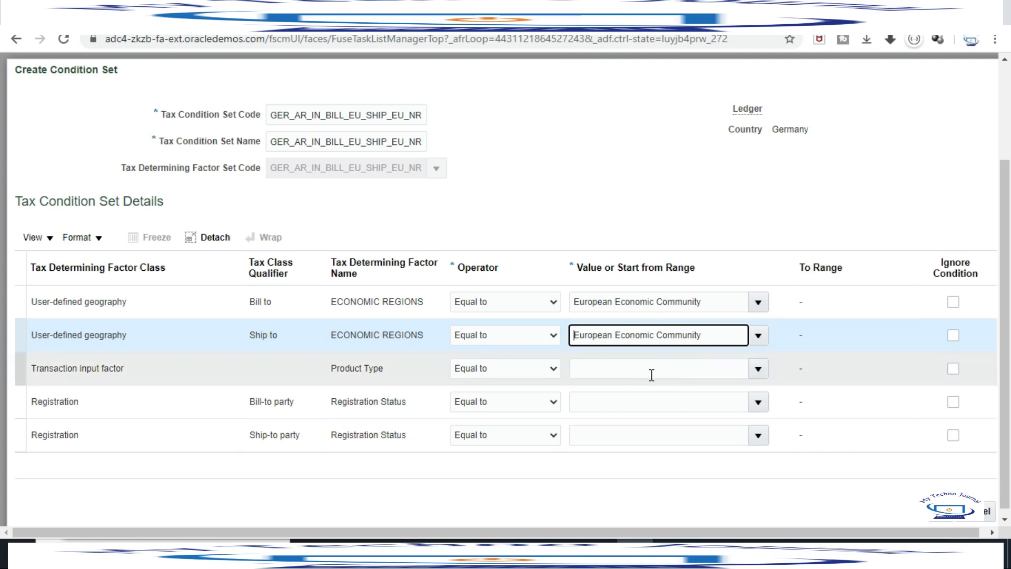
Set the Product Type condition to GOODS and the Bill-to and Ship-to party Registration Status conditions to NOT REGISTERED.
{"action": "left_click", "coordinate": [758, 369]}
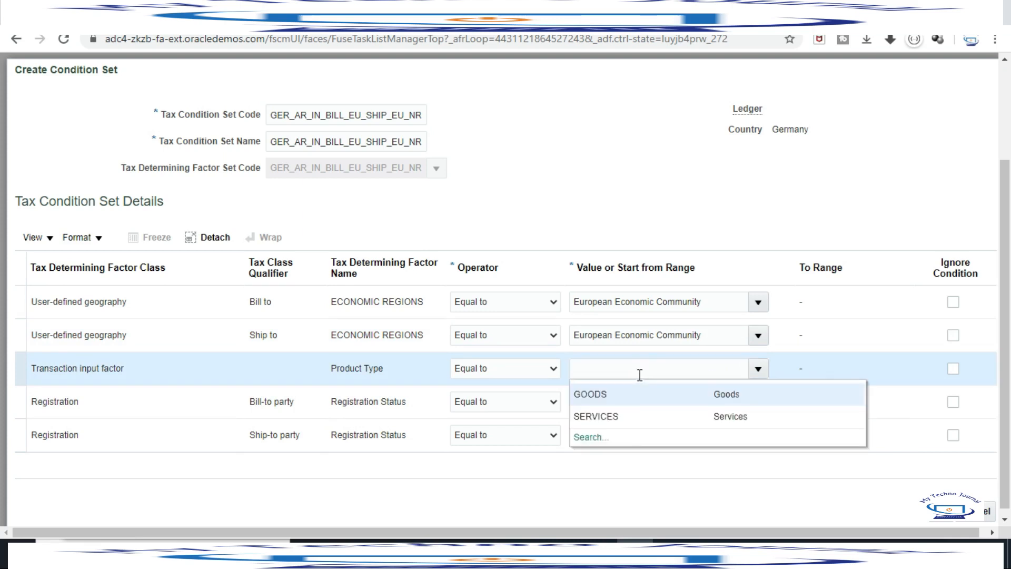
{"action": "left_click", "coordinate": [601, 394]}
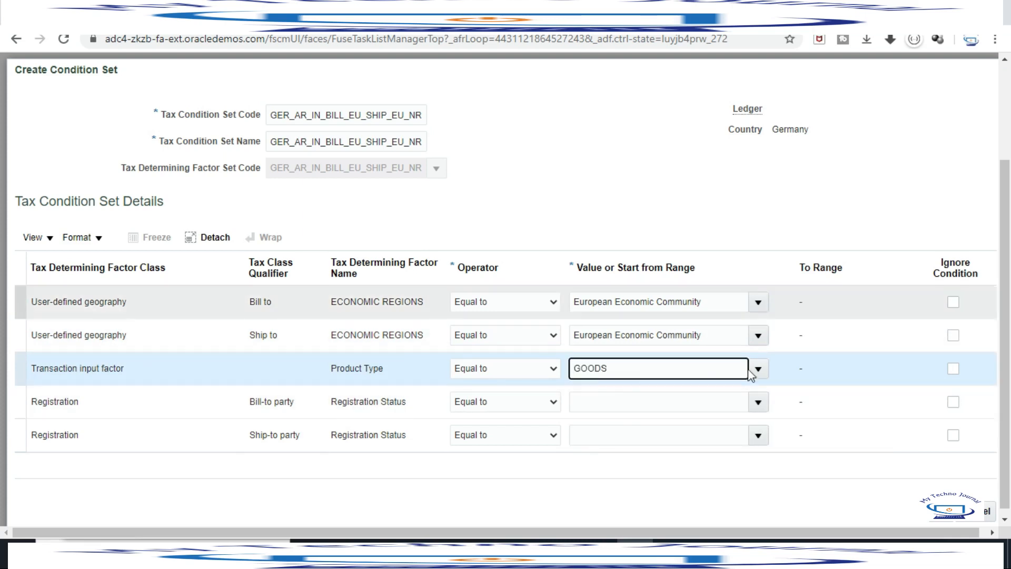
{"action": "left_click", "coordinate": [621, 402]}
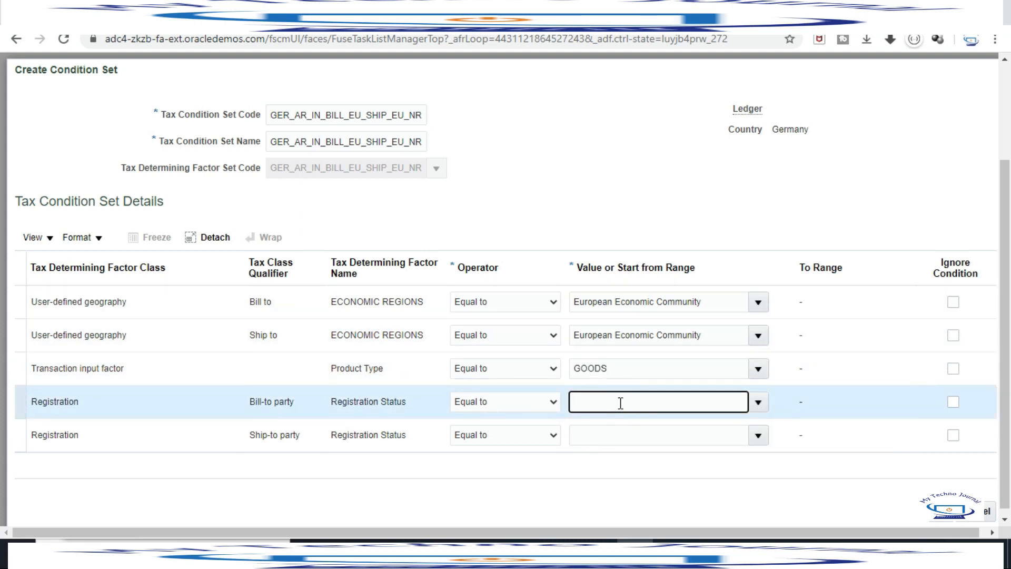
{"action": "left_click", "coordinate": [758, 401]}
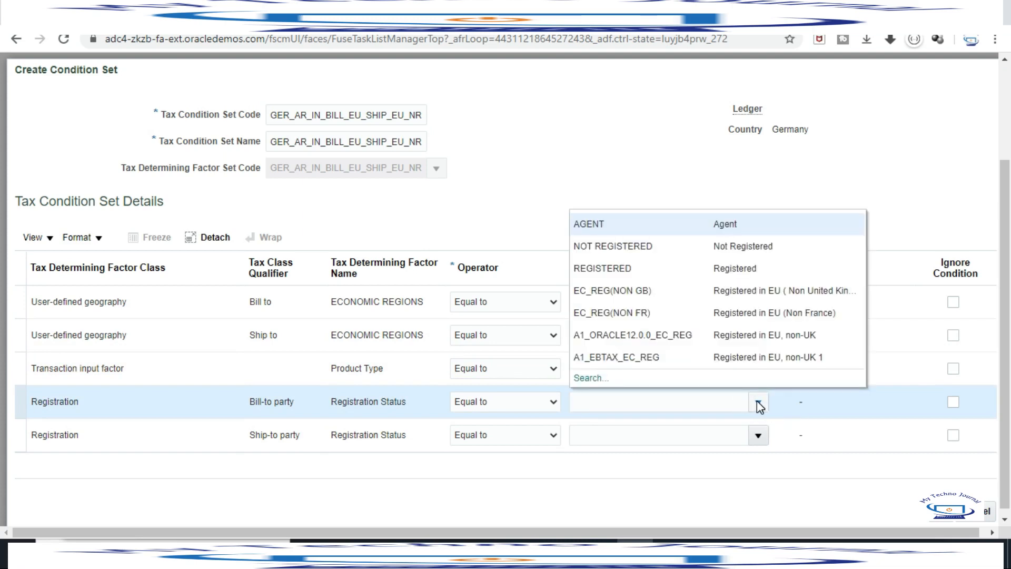
{"action": "left_click", "coordinate": [638, 247]}
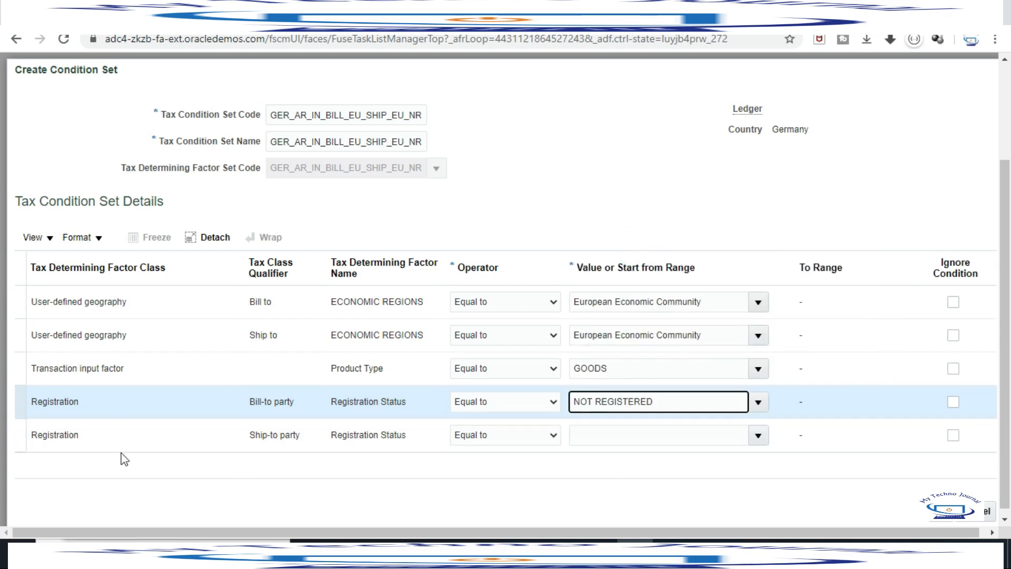
{"action": "left_click", "coordinate": [651, 435]}
{"action": "left_click", "coordinate": [758, 434]}
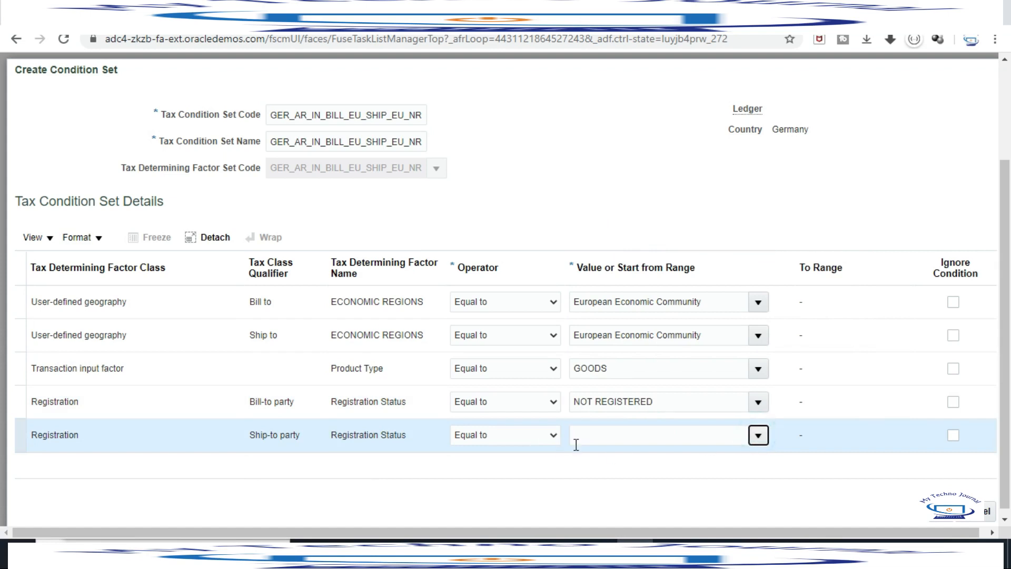
{"action": "left_click", "coordinate": [611, 279]}
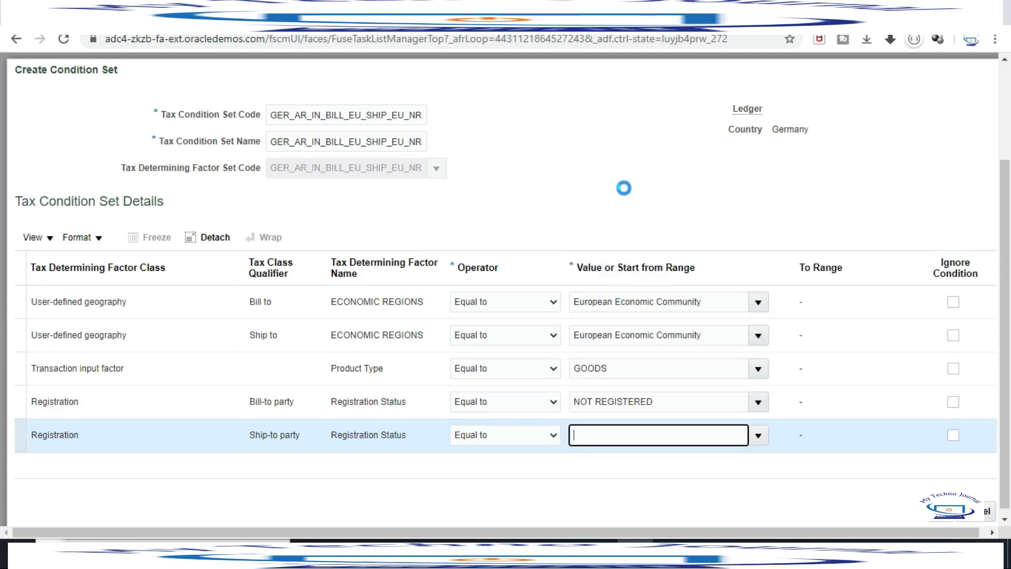
{"action": "left_click", "coordinate": [626, 187]}
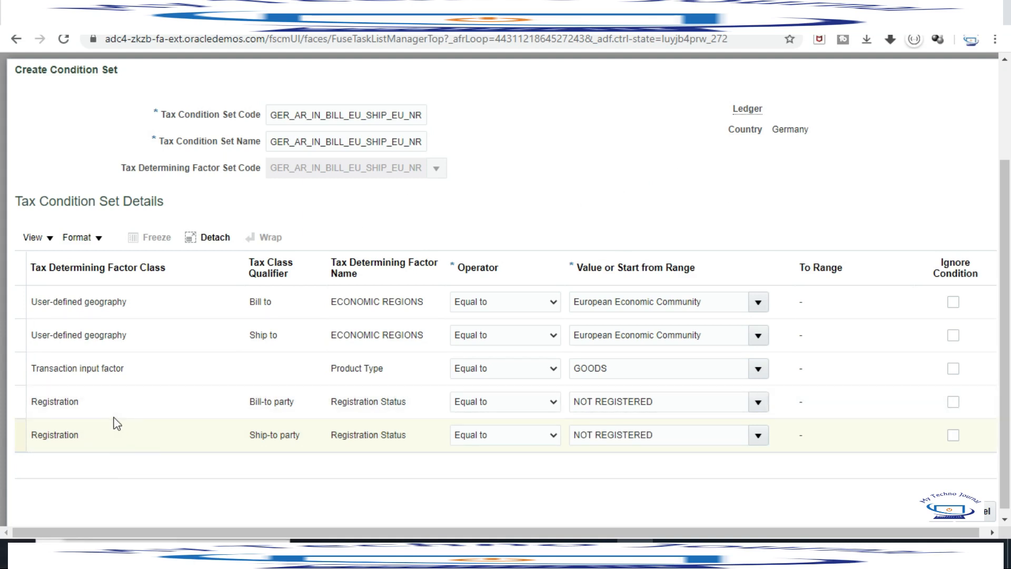
Save the new condition set to the tax rate rule and review its condition details.
{"action": "left_click_drag", "start_coordinate": [1009, 186], "coordinate": [1008, 122]}
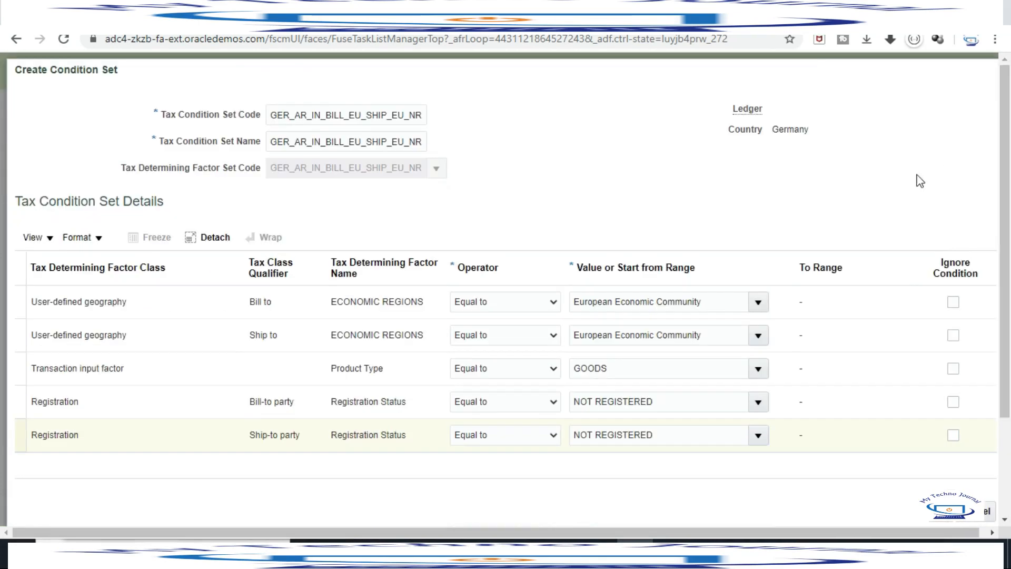
{"action": "scroll", "coordinate": [784, 506], "scroll_direction": "down", "scroll_amount": 3}
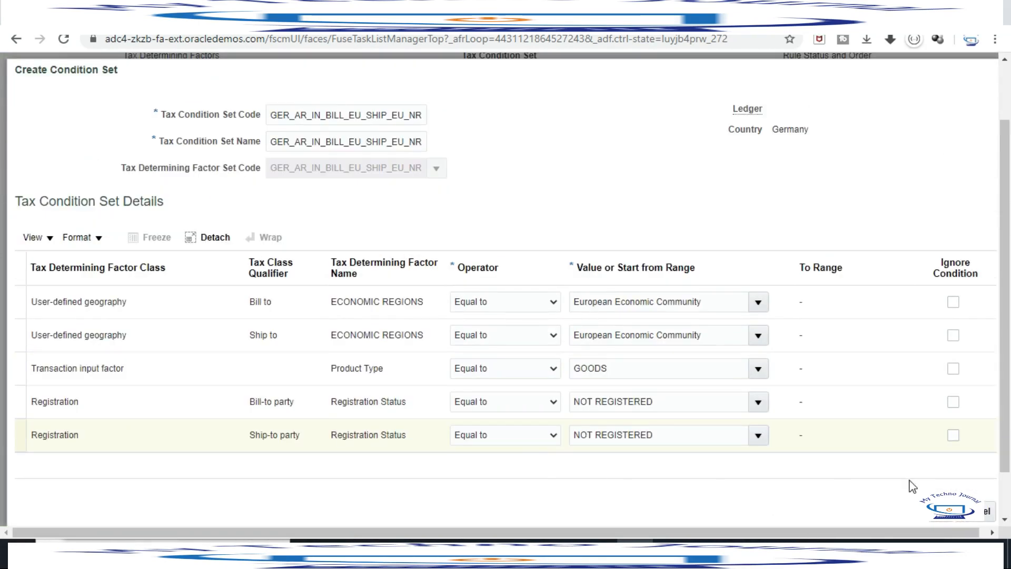
{"action": "left_click", "coordinate": [944, 517]}
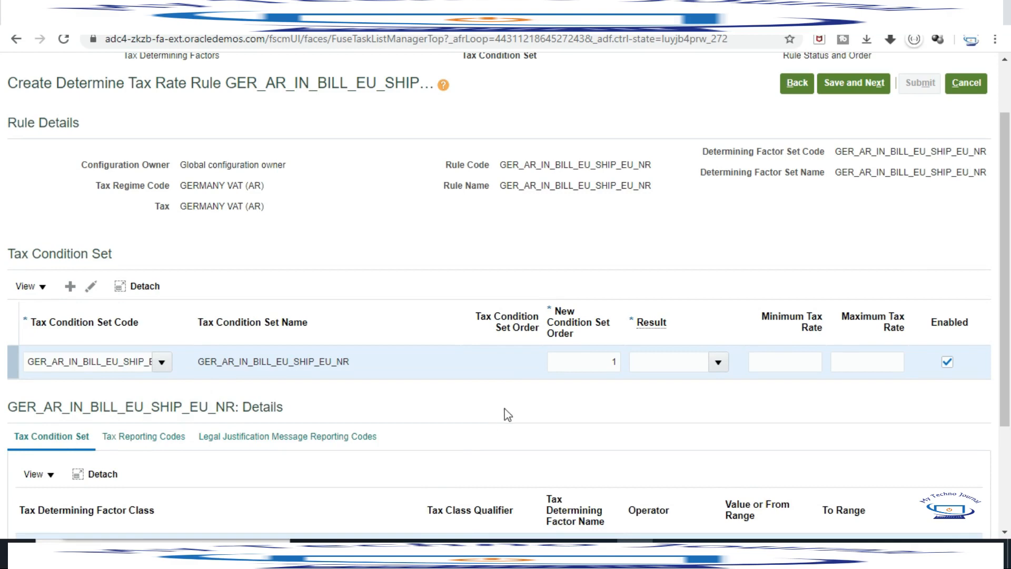
{"action": "scroll", "coordinate": [505, 413], "scroll_direction": "down", "scroll_amount": 3}
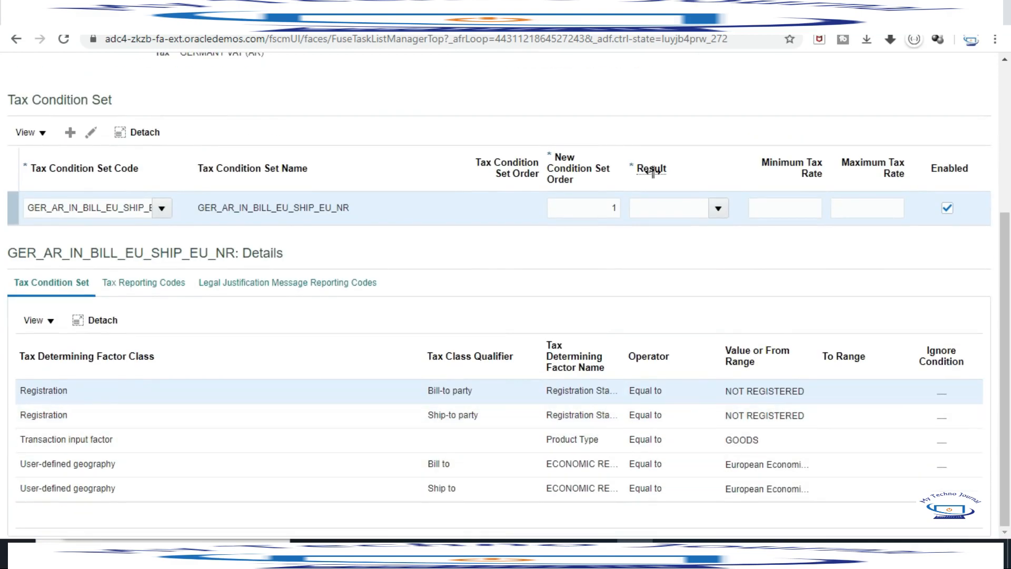
Set the condition set's result to the German domestic rate beginning GERVAT_DOMEST, then save and continue to the rule status and order stage.
{"action": "left_click", "coordinate": [677, 209]}
{"action": "left_click", "coordinate": [719, 207]}
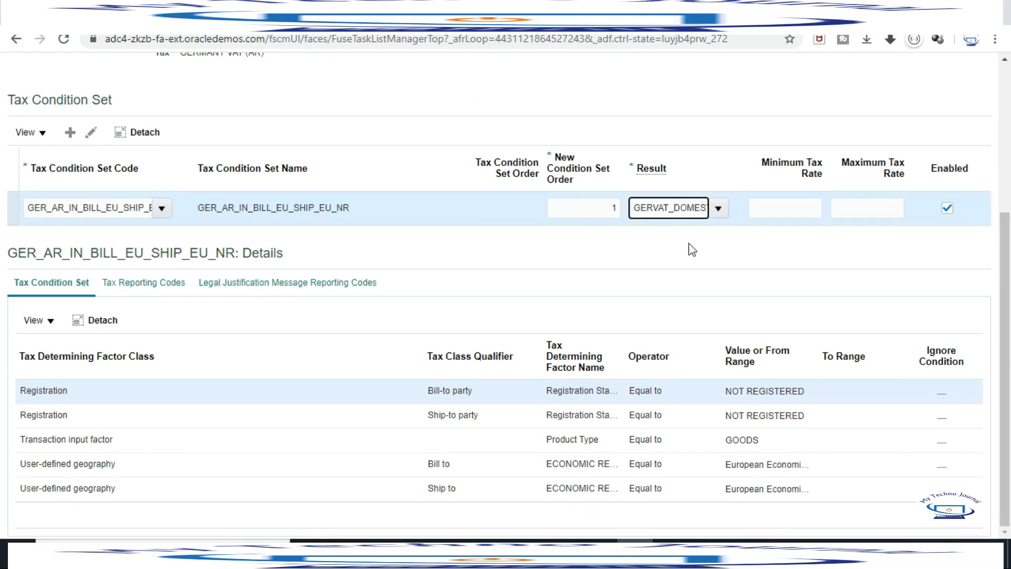
{"action": "scroll", "coordinate": [706, 286], "scroll_direction": "up", "scroll_amount": 5}
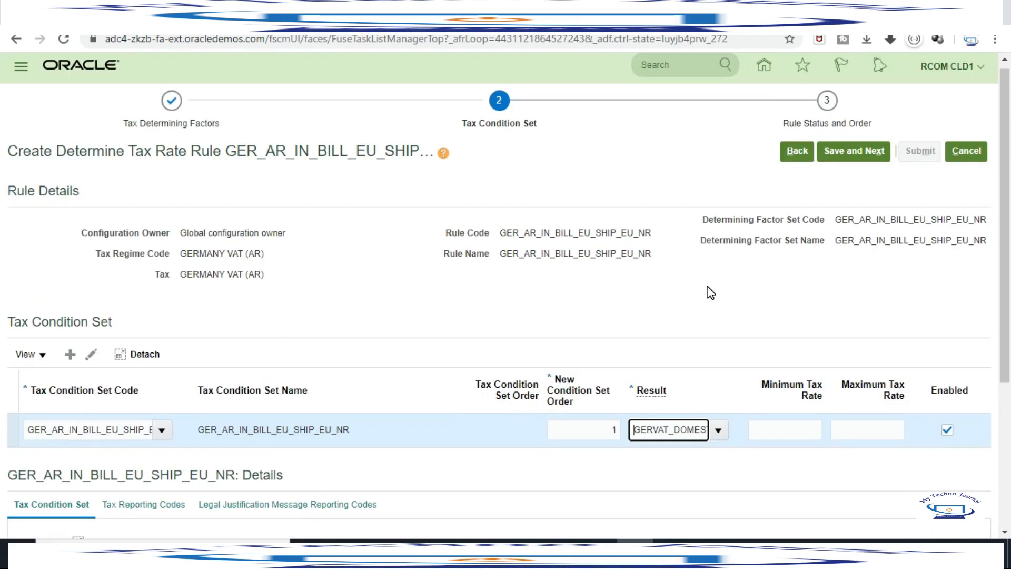
{"action": "left_click", "coordinate": [867, 152]}
{"action": "scroll", "coordinate": [764, 316], "scroll_direction": "down", "scroll_amount": 3}
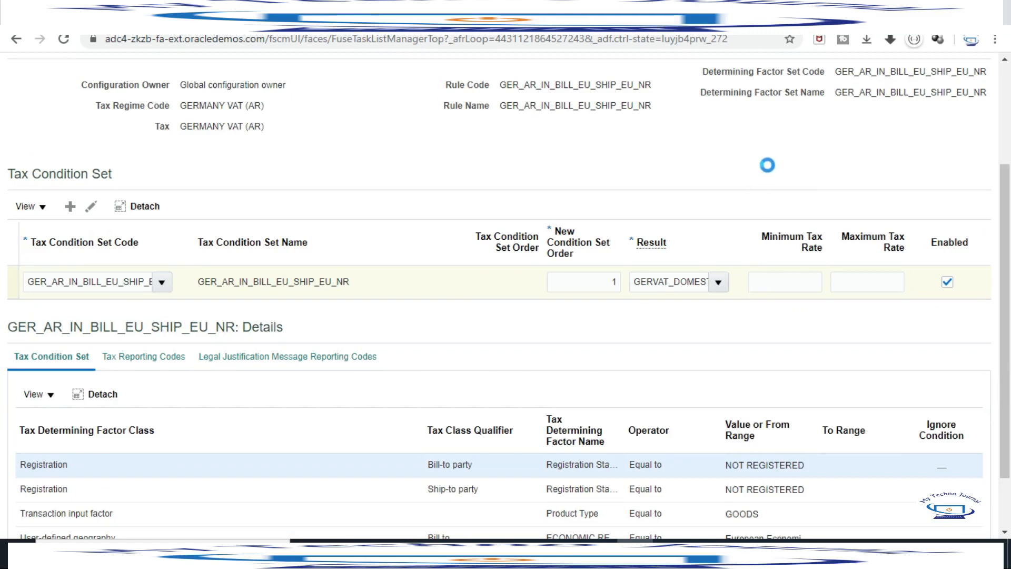
{"action": "scroll", "coordinate": [768, 196], "scroll_direction": "up", "scroll_amount": 3}
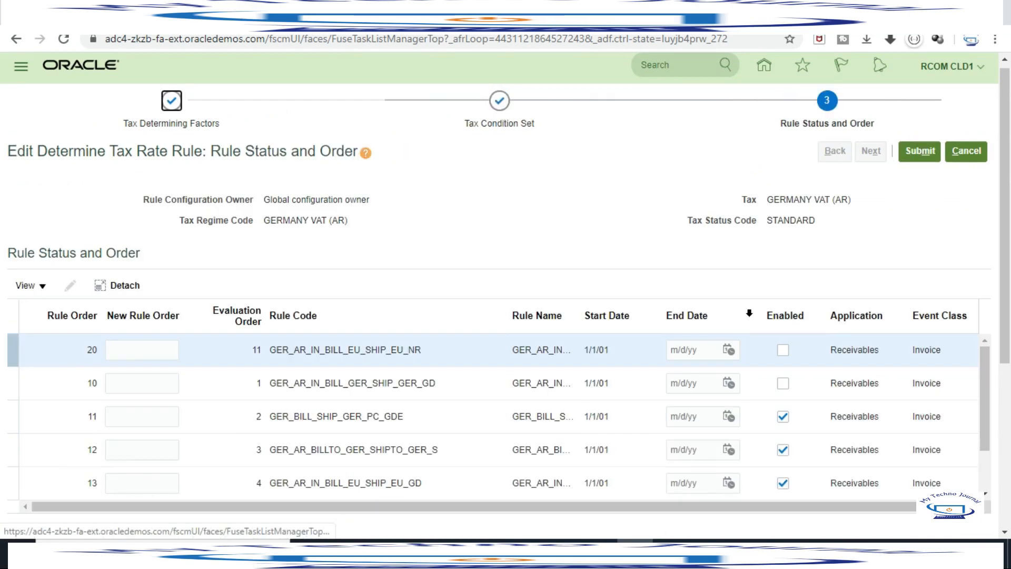
Enable the GER_AR_IN_BILL_EU_SHIP_EU_NR rule and submit it.
{"action": "scroll", "coordinate": [289, 357], "scroll_direction": "down", "scroll_amount": 1}
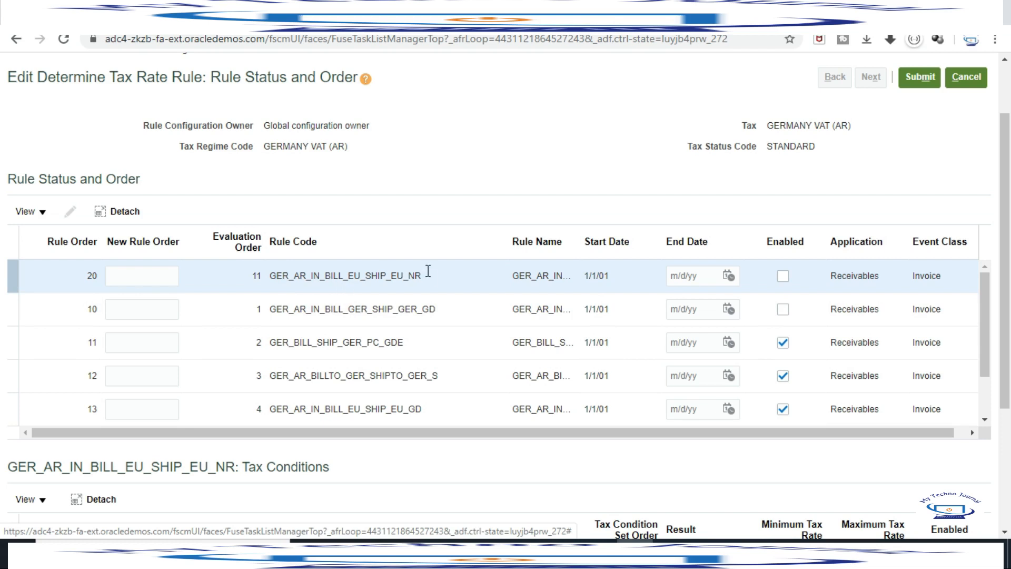
{"action": "left_click", "coordinate": [783, 277]}
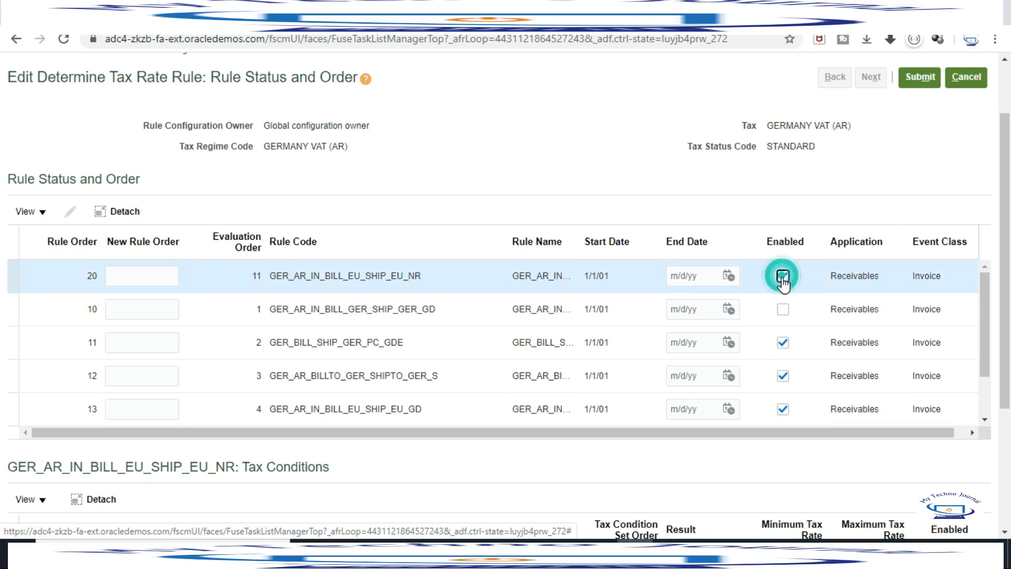
{"action": "scroll", "coordinate": [875, 188], "scroll_direction": "up", "scroll_amount": 2}
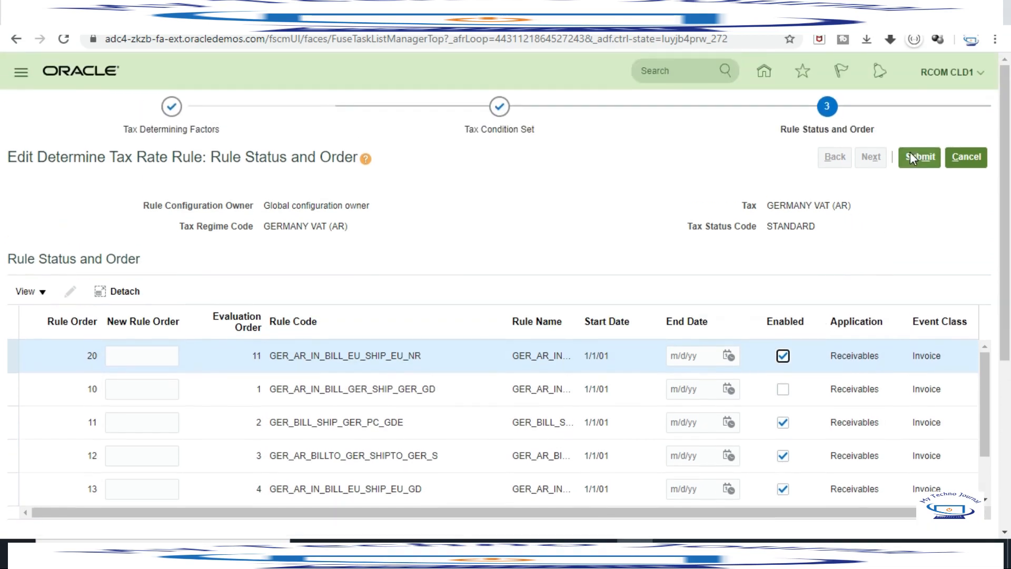
{"action": "left_click", "coordinate": [920, 158]}
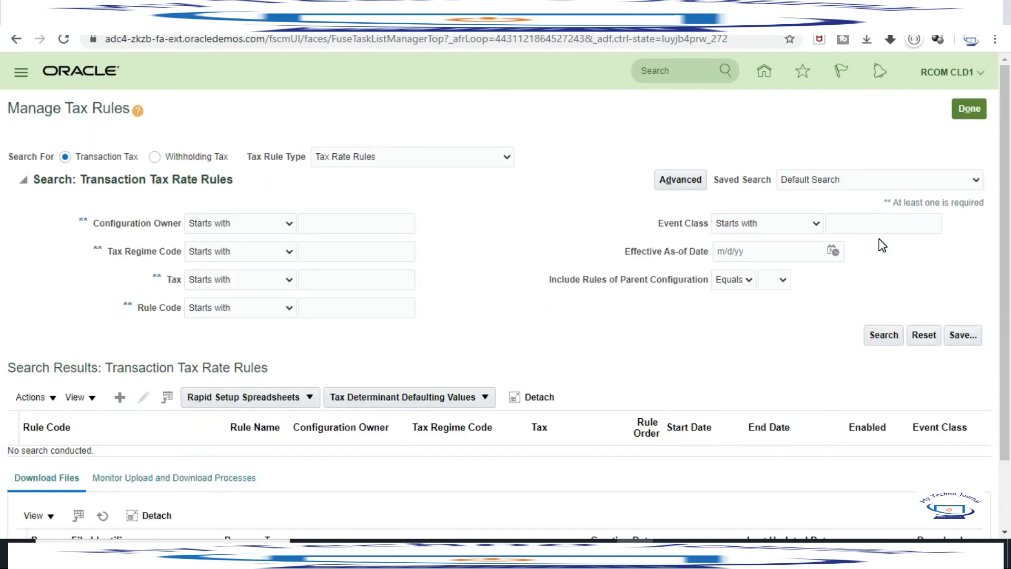
Close the tax rules management page and search the setup tasks for Manage%sIMU.
{"action": "left_click", "coordinate": [975, 109]}
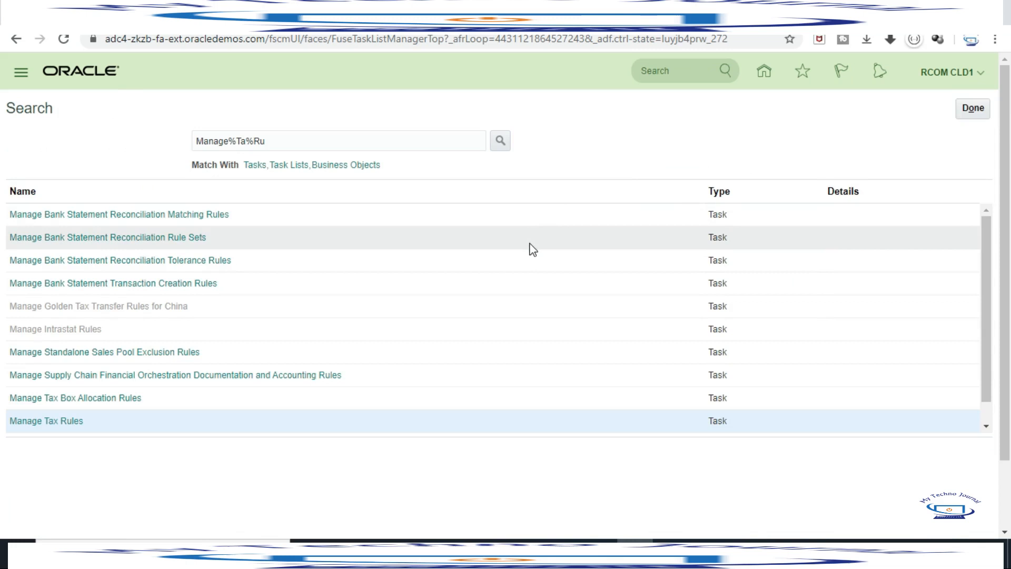
{"action": "left_click", "coordinate": [295, 142]}
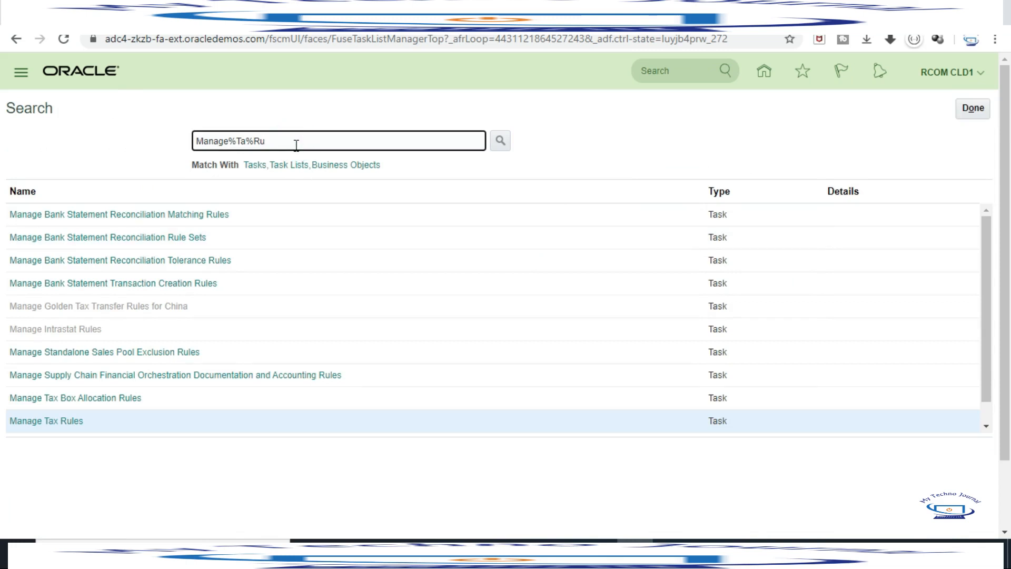
{"action": "key", "text": "BackSpace"}
{"action": "type", "text": "U"}
{"action": "left_click", "coordinate": [500, 140]}
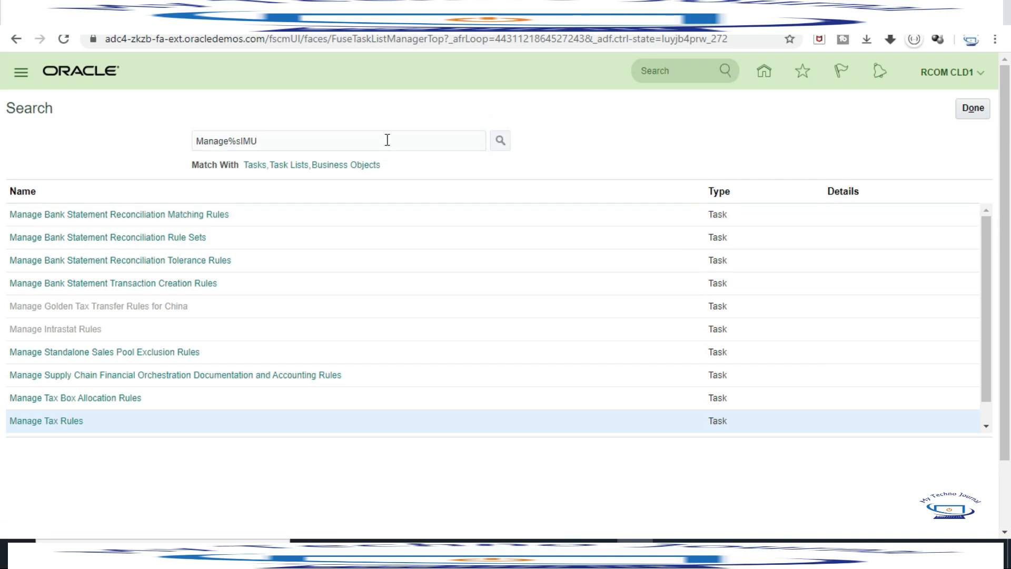
Open Manage Tax Simulator Transactions and fill the Business Unit criterion with "Germany Business Unit", copied from the Udemy Notes file in Notepad.
{"action": "left_click", "coordinate": [57, 216]}
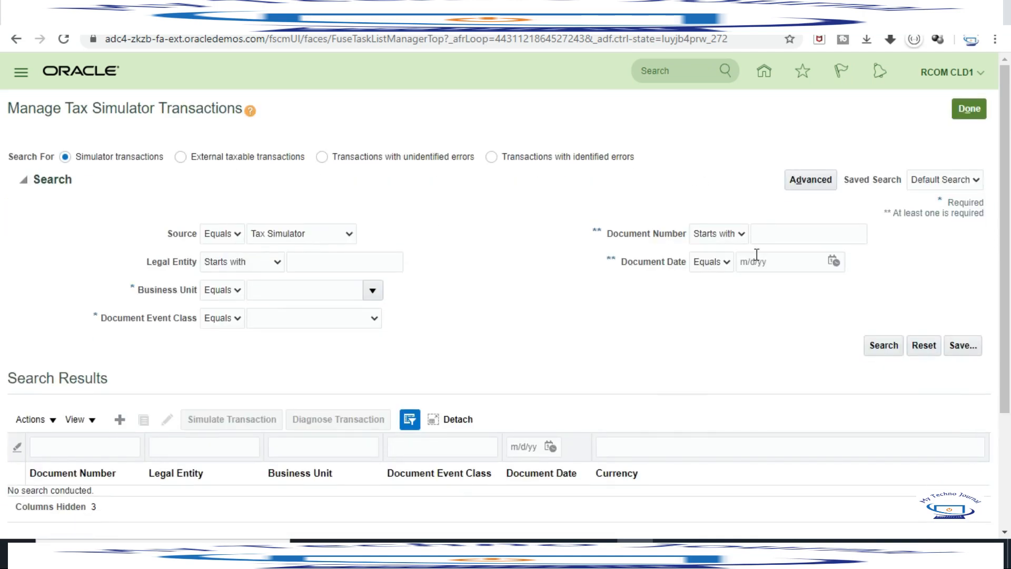
{"action": "left_click", "coordinate": [781, 233]}
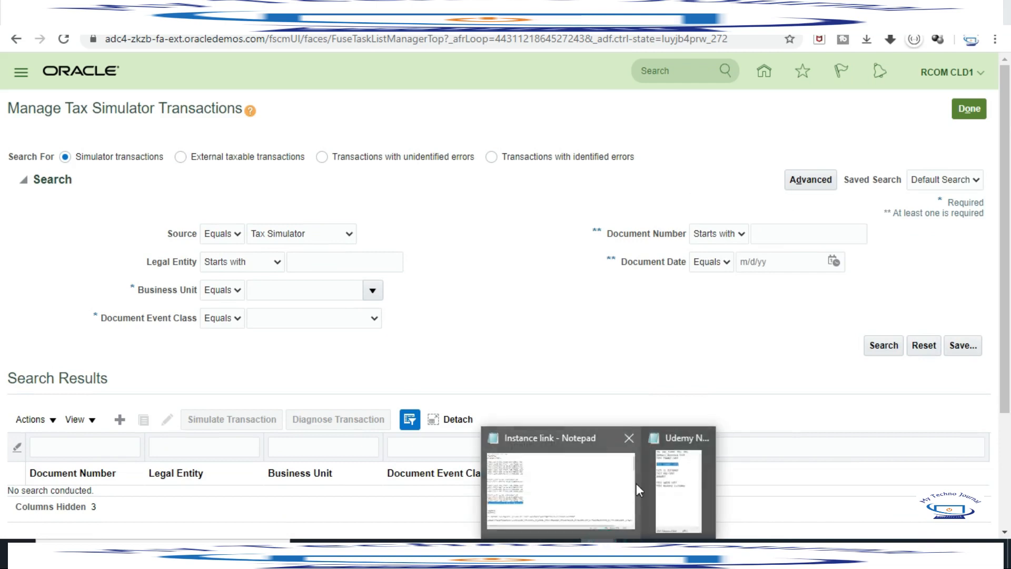
{"action": "left_click", "coordinate": [683, 476]}
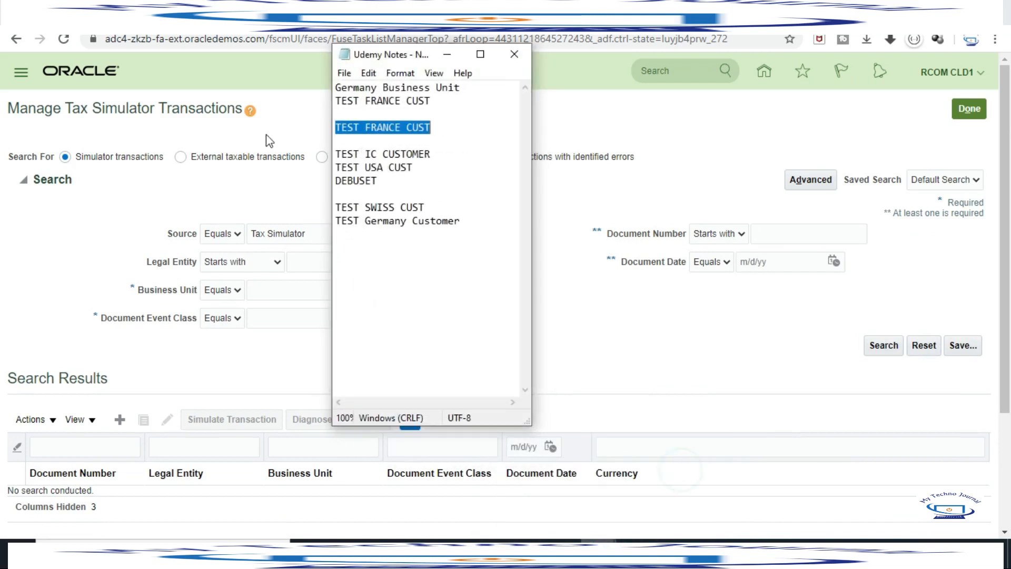
{"action": "triple_click", "coordinate": [338, 86]}
{"action": "key", "text": "ctrl+c"}
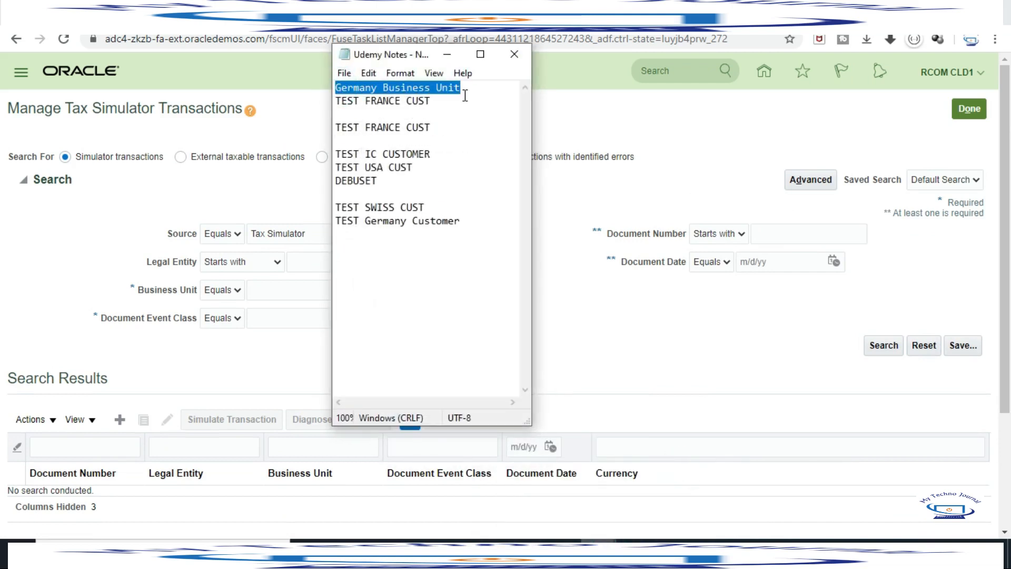
{"action": "left_click", "coordinate": [86, 266]}
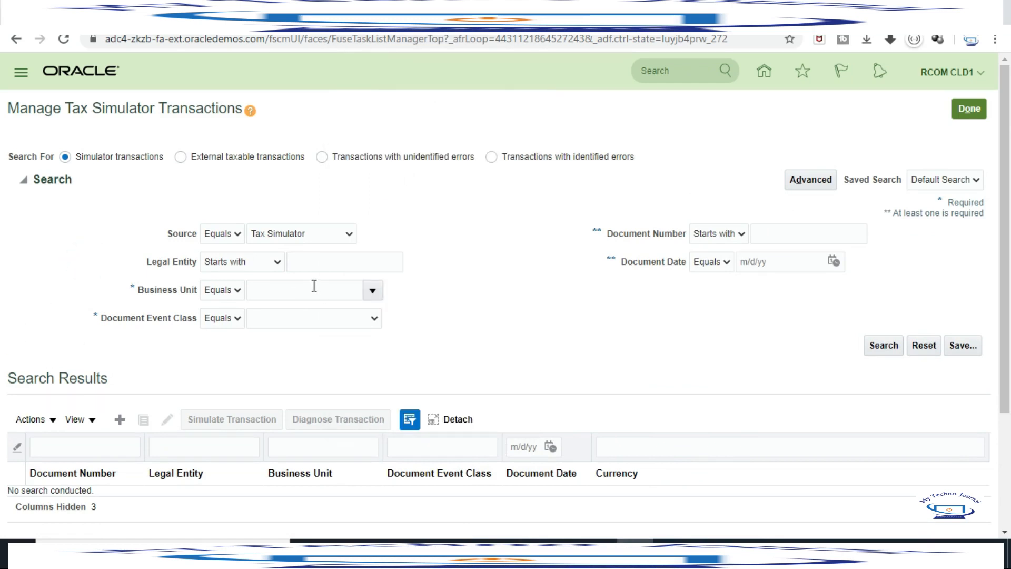
{"action": "left_click", "coordinate": [313, 287]}
{"action": "key", "text": "ctrl+v"}
{"action": "left_click", "coordinate": [479, 313]}
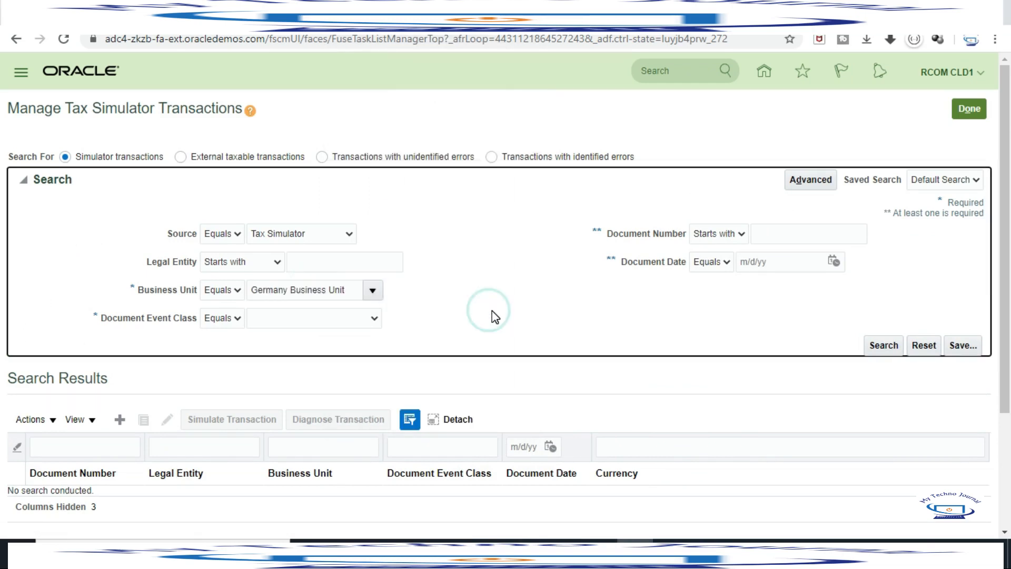
{"action": "left_click", "coordinate": [862, 551]}
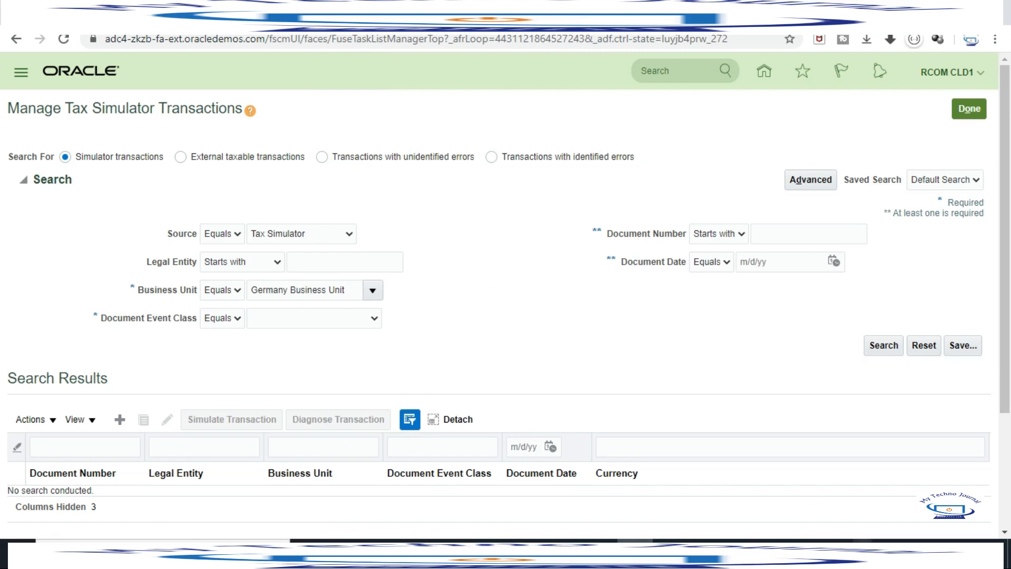
{"action": "left_click", "coordinate": [817, 466]}
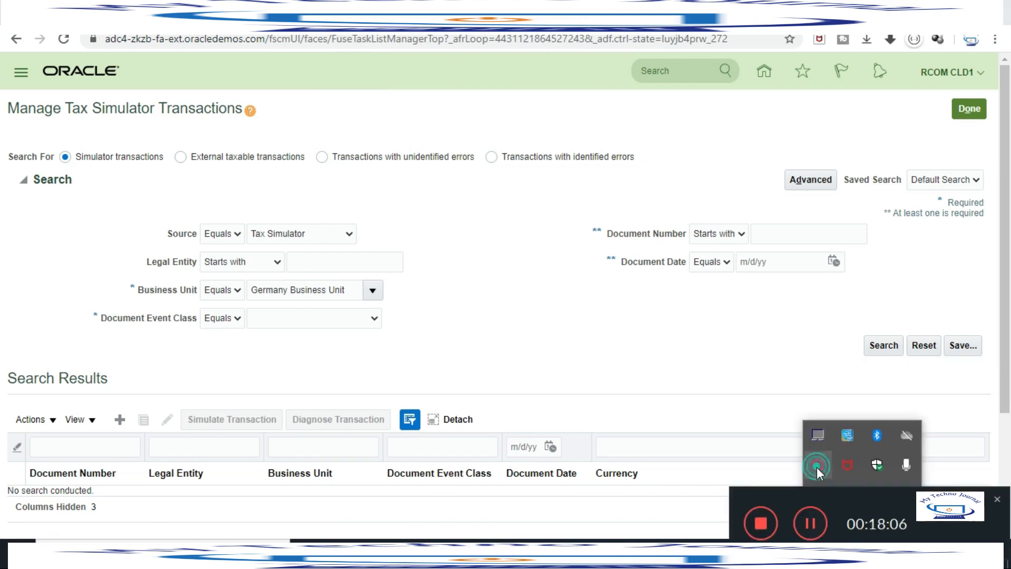
{"action": "left_click", "coordinate": [811, 522]}
{"action": "left_click", "coordinate": [788, 345]}
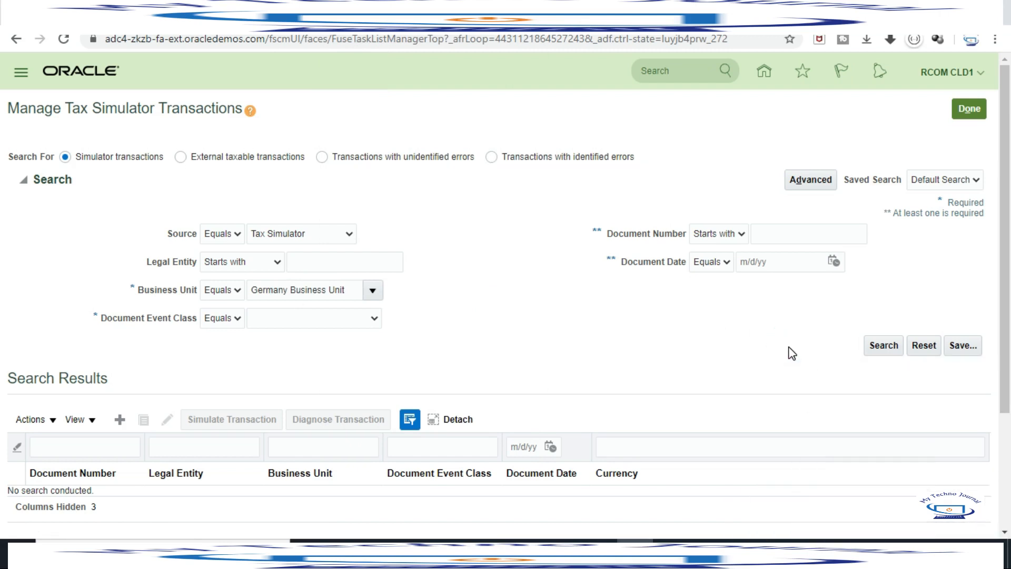
Search for Sales invoice documents with document number GERVAT1 and open the transaction belonging to Germany Legal Entity.
{"action": "left_click", "coordinate": [324, 321]}
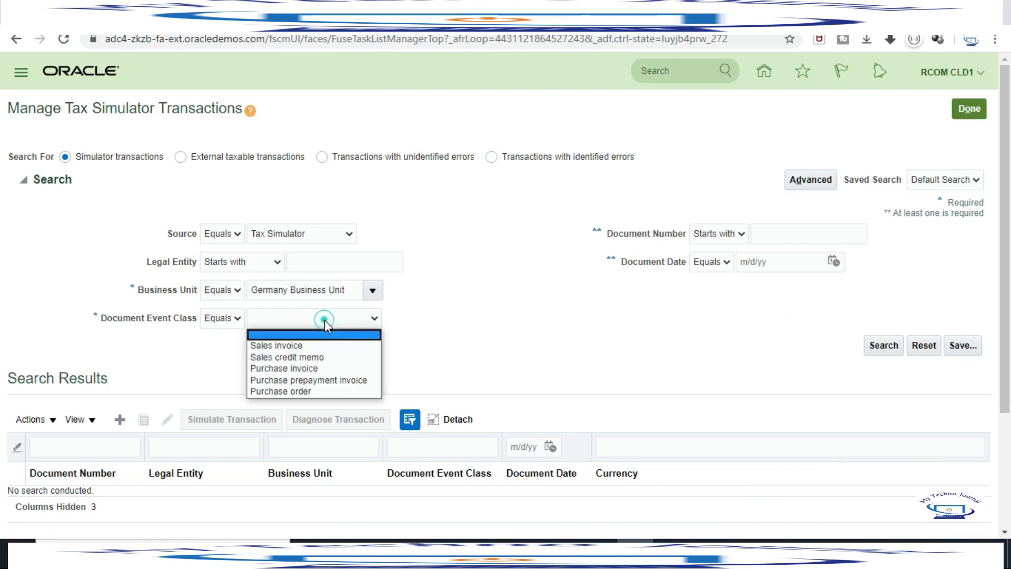
{"action": "left_click", "coordinate": [265, 346]}
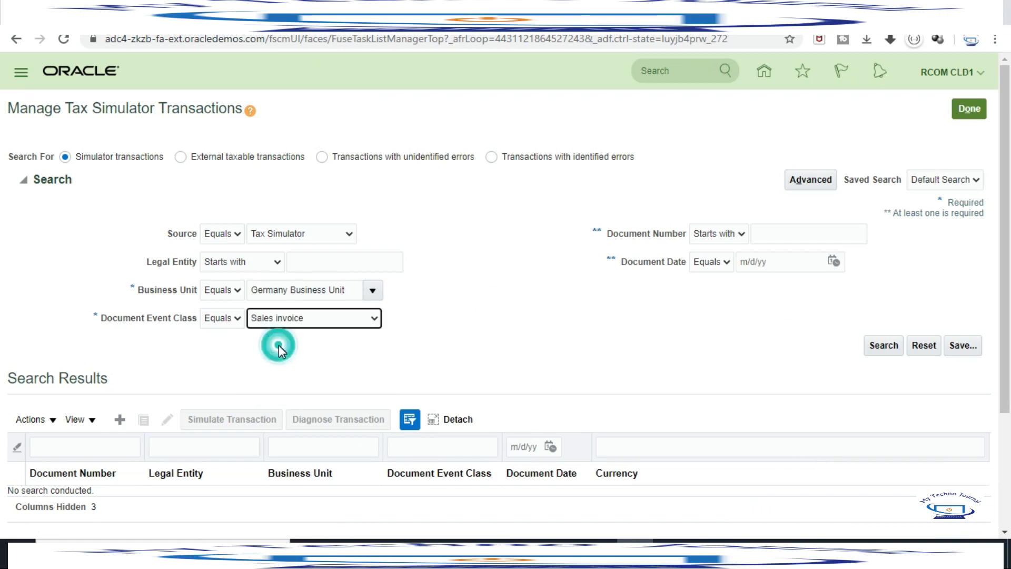
{"action": "left_click", "coordinate": [814, 232]}
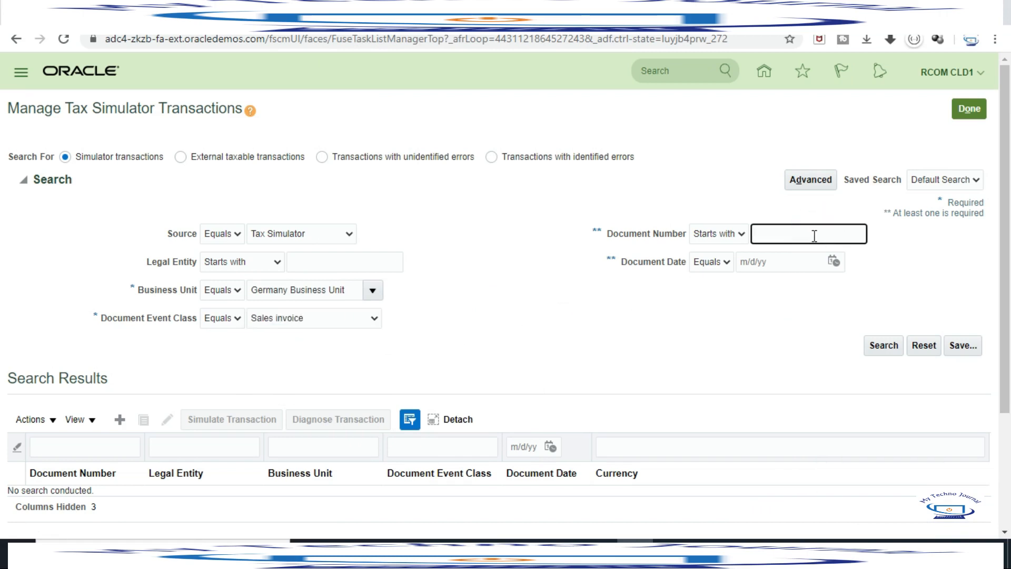
{"action": "type", "text": "GERVAT1"}
{"action": "left_click", "coordinate": [892, 346]}
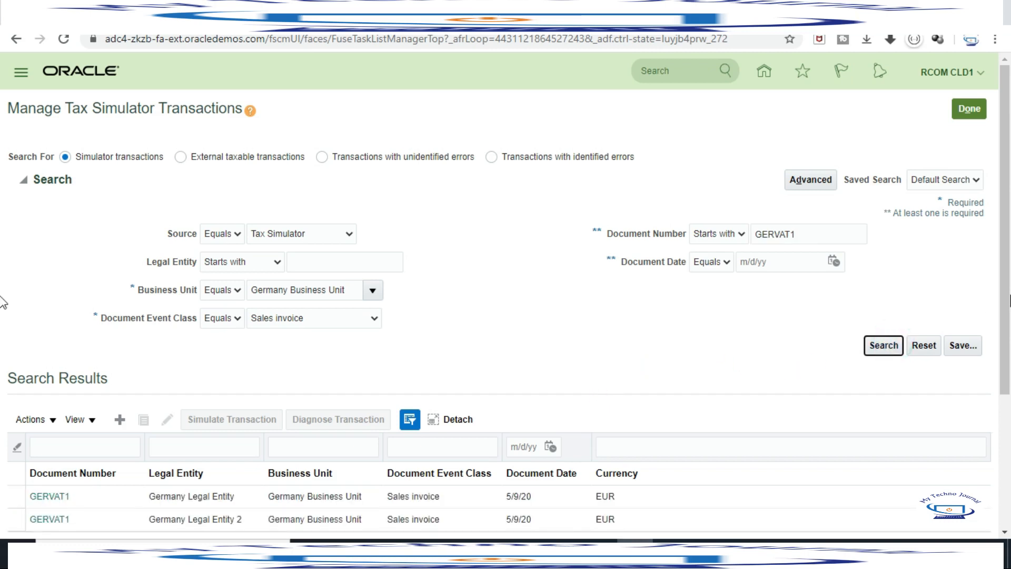
{"action": "scroll", "coordinate": [3, 305], "scroll_direction": "down", "scroll_amount": 4}
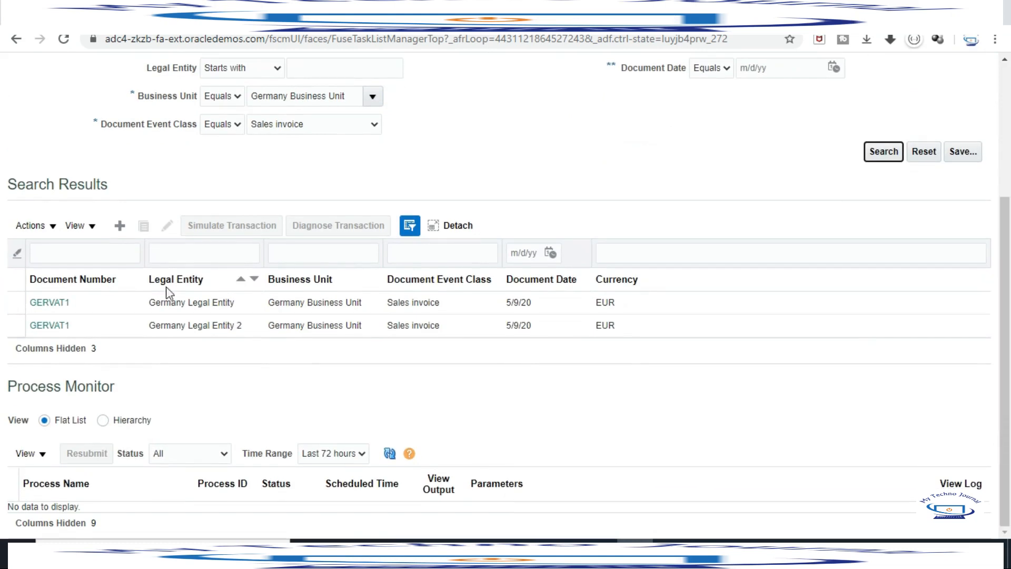
{"action": "left_click", "coordinate": [53, 304]}
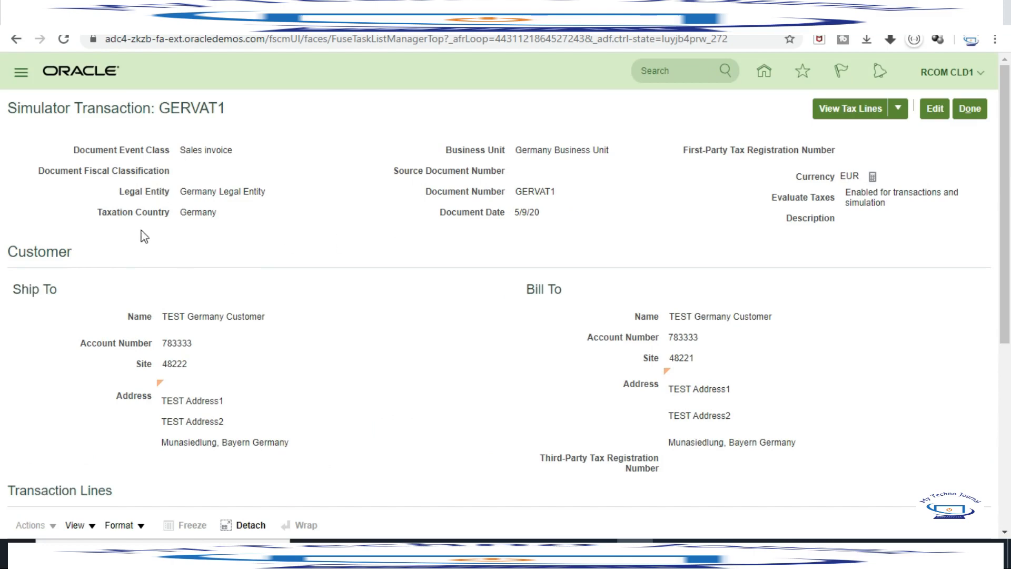
Examine the GERVAT1 transaction's lines, line-level tax attributes and Ship To customer name.
{"action": "scroll", "coordinate": [349, 267], "scroll_direction": "down", "scroll_amount": 5}
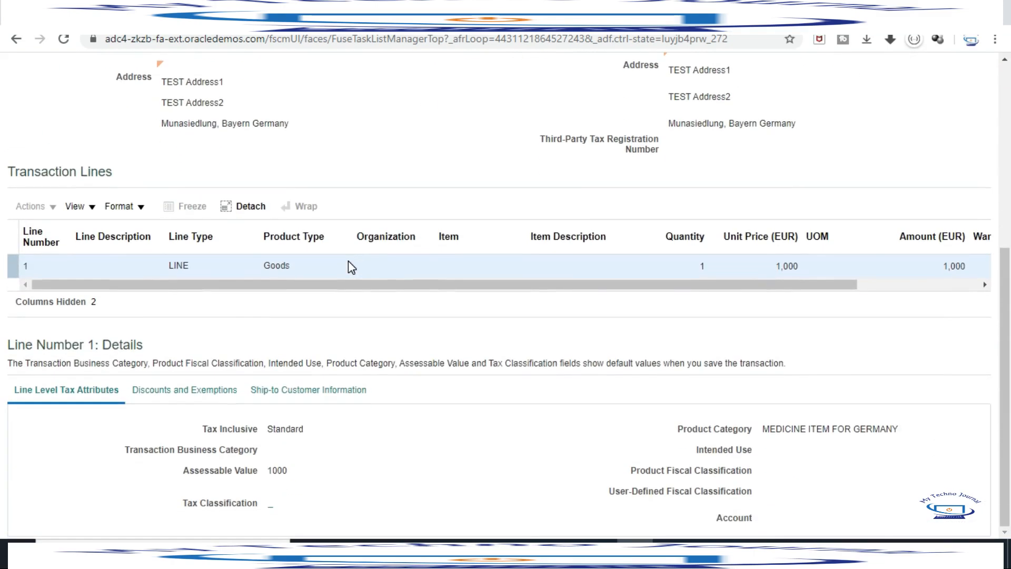
{"action": "scroll", "coordinate": [349, 260], "scroll_direction": "up", "scroll_amount": 4}
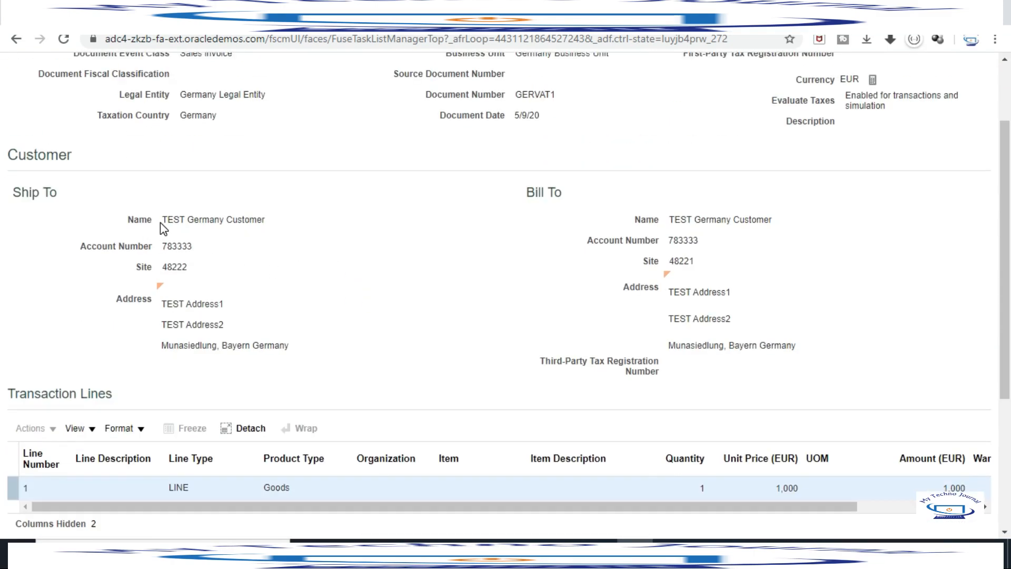
{"action": "left_click_drag", "start_coordinate": [166, 220], "coordinate": [323, 219]}
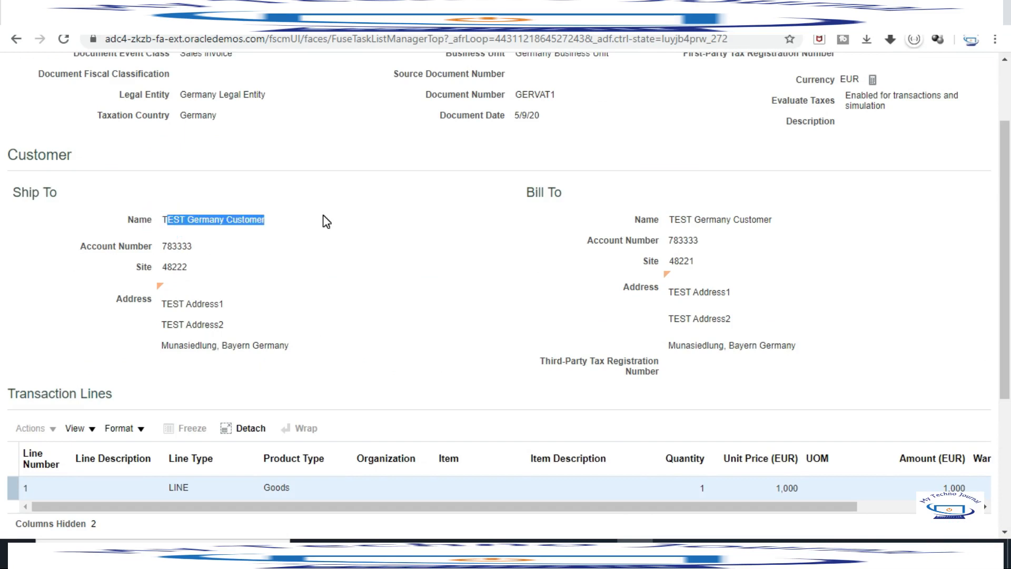
{"action": "scroll", "coordinate": [328, 260], "scroll_direction": "up", "scroll_amount": 2}
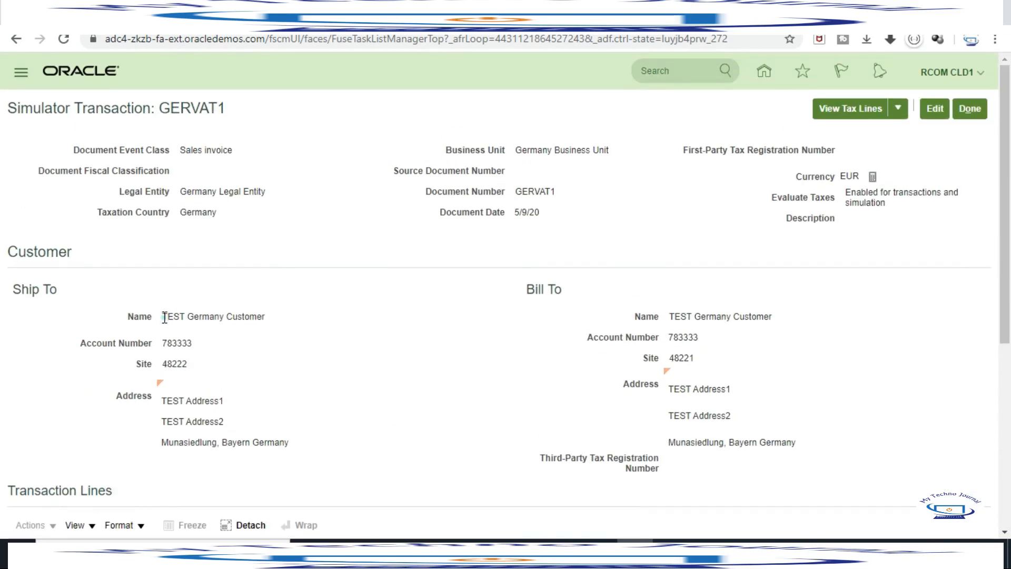
{"action": "left_click_drag", "start_coordinate": [162, 316], "coordinate": [291, 316]}
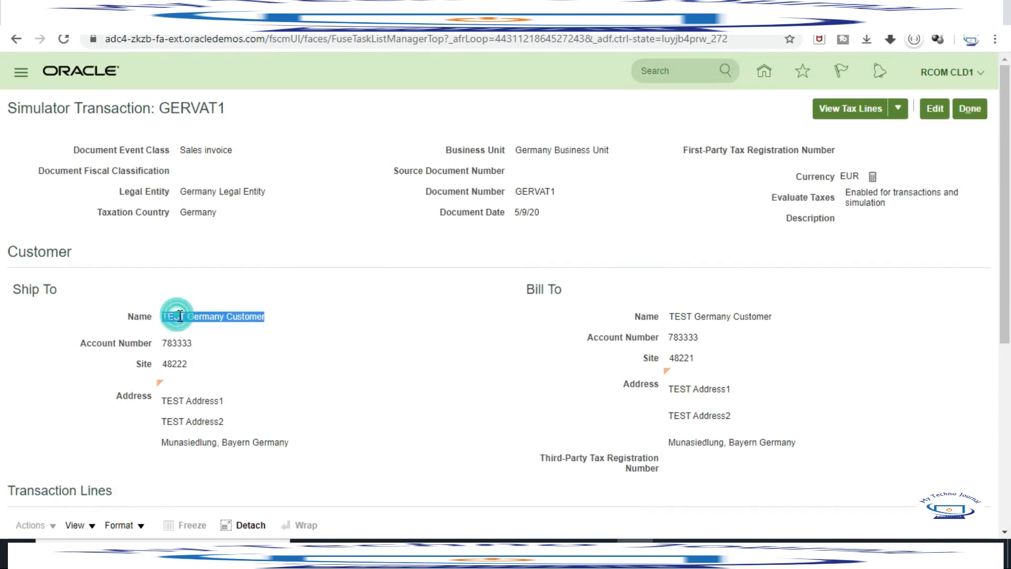
{"action": "left_click", "coordinate": [312, 336]}
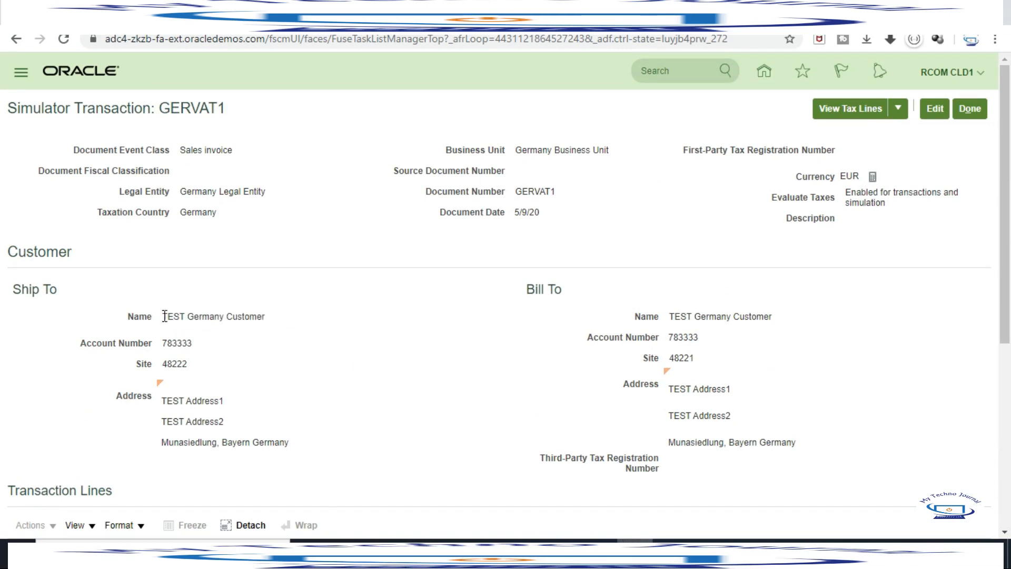
{"action": "left_click_drag", "start_coordinate": [163, 316], "coordinate": [299, 322]}
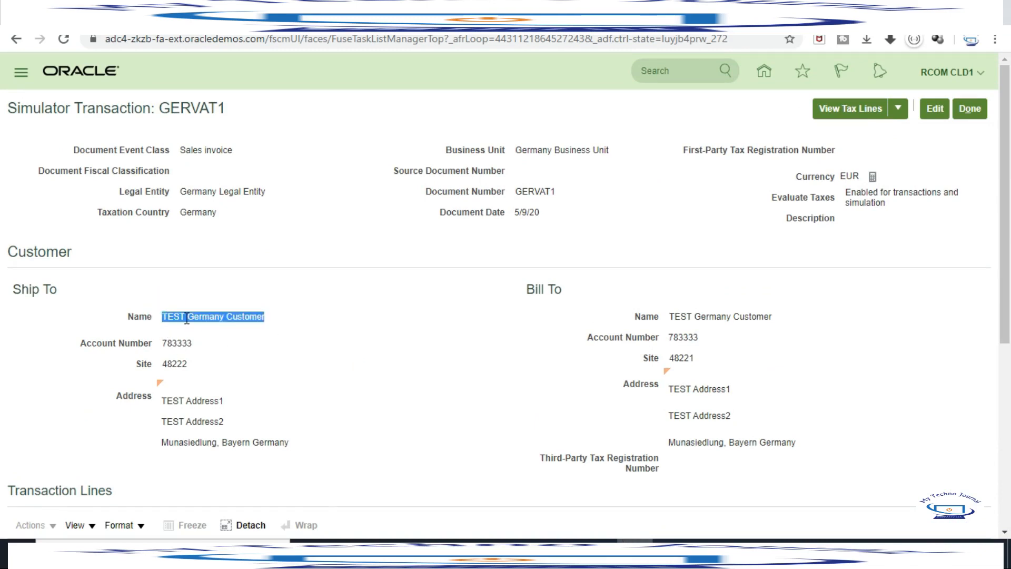
{"action": "left_click", "coordinate": [184, 316]}
{"action": "left_click_drag", "start_coordinate": [163, 316], "coordinate": [340, 311]}
Copy "TEST FRANCE CUST" from the Udemy Notes file in Notepad and return to the GERVAT1 transaction in the browser.
{"action": "left_click", "coordinate": [598, 552]}
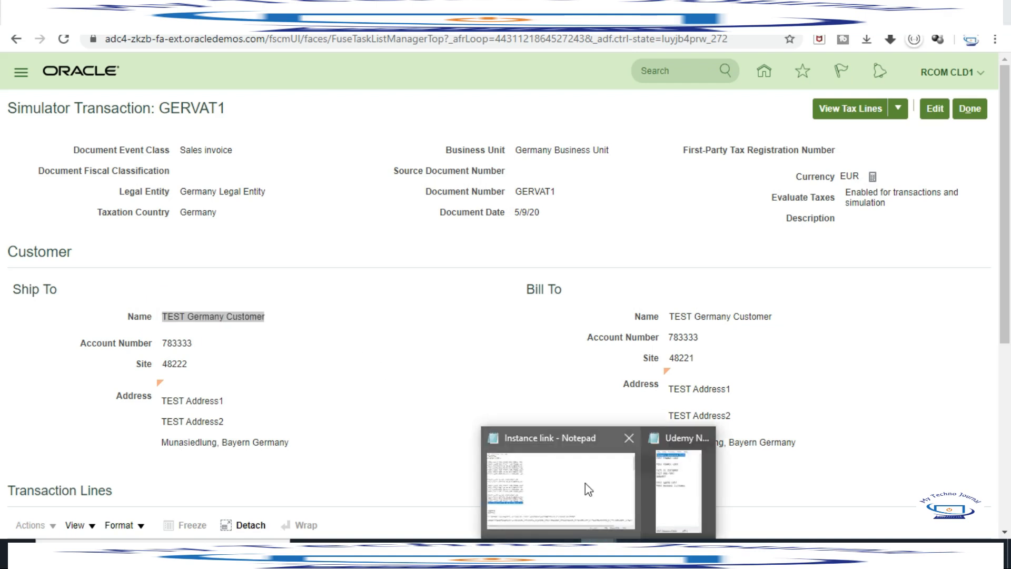
{"action": "left_click", "coordinate": [678, 485]}
{"action": "left_click_drag", "start_coordinate": [338, 104], "coordinate": [430, 103]}
{"action": "right_click", "coordinate": [422, 107]}
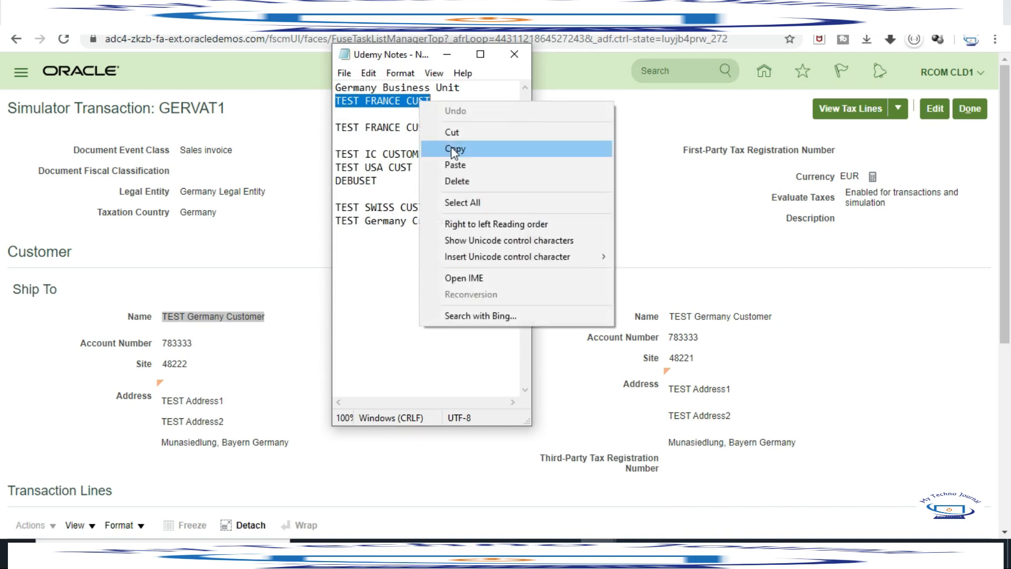
{"action": "left_click", "coordinate": [451, 148]}
{"action": "left_click", "coordinate": [279, 271]}
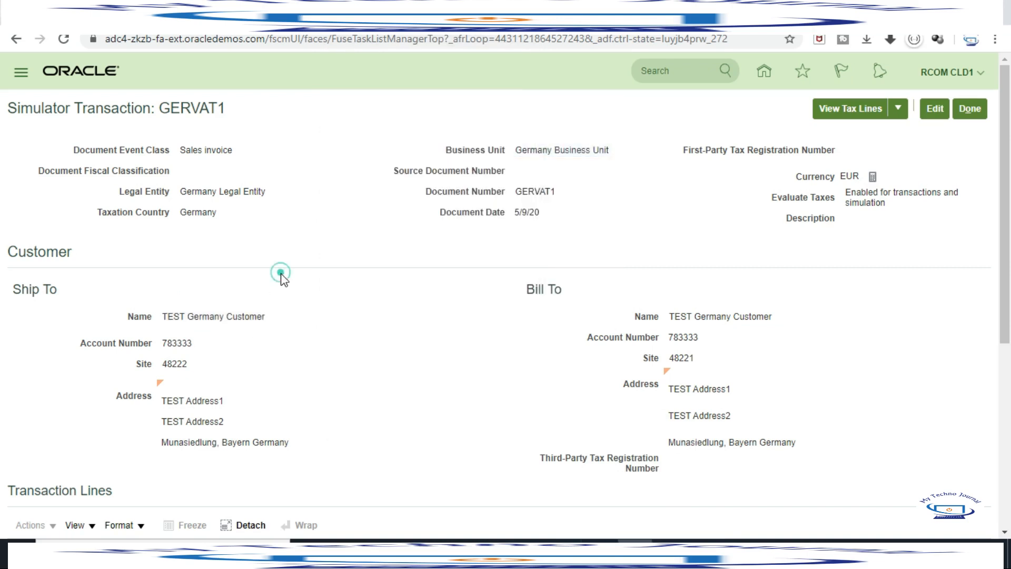
Edit the transaction and replace both the Ship To and Bill To customer names with TEST FRANCE CUST.
{"action": "left_click", "coordinate": [934, 108]}
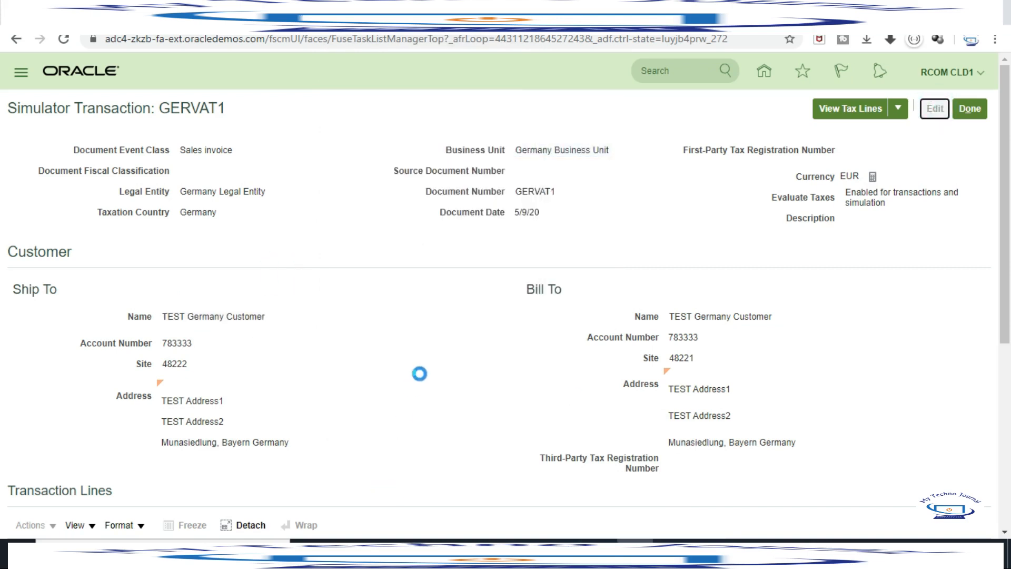
{"action": "left_click_drag", "start_coordinate": [266, 345], "coordinate": [120, 372]}
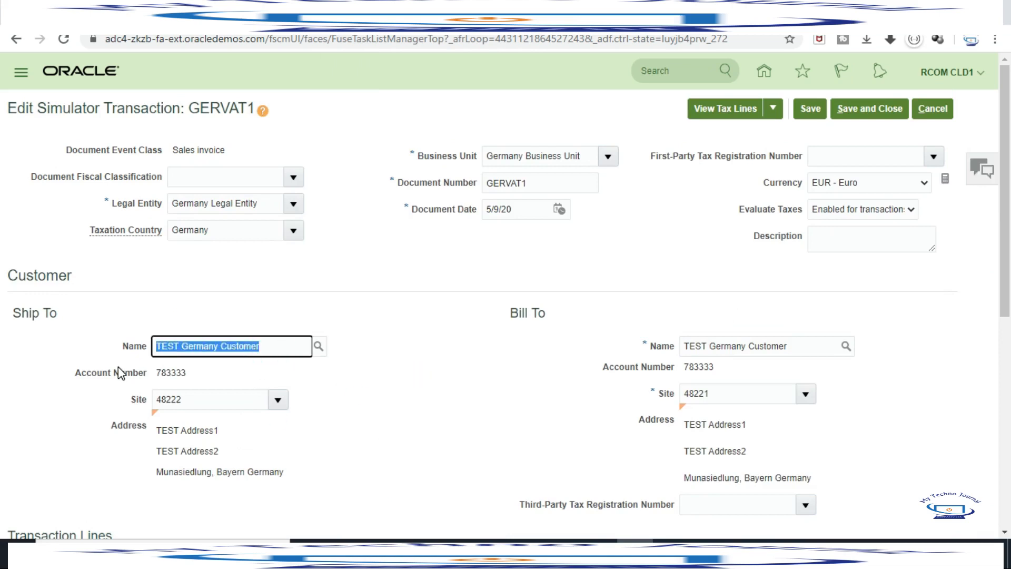
{"action": "key", "text": "ctrl+v"}
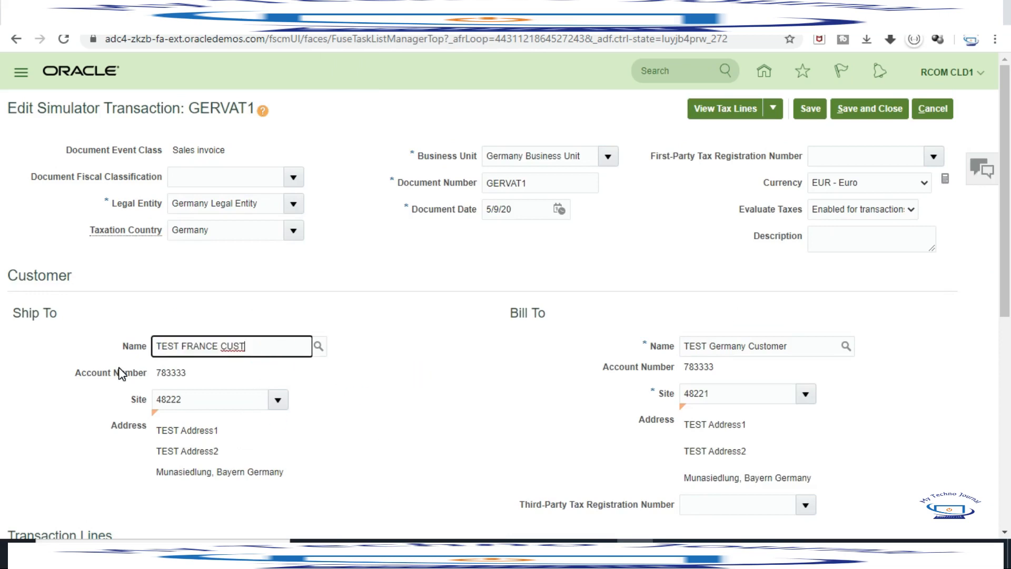
{"action": "left_click", "coordinate": [479, 336]}
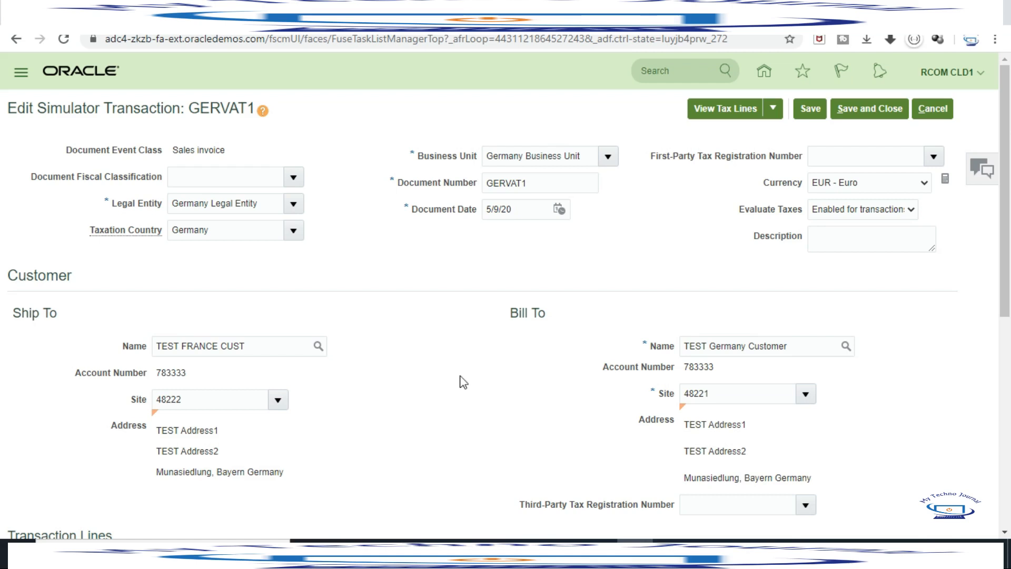
{"action": "left_click_drag", "start_coordinate": [805, 352], "coordinate": [580, 374]}
{"action": "key", "text": "ctrl+v"}
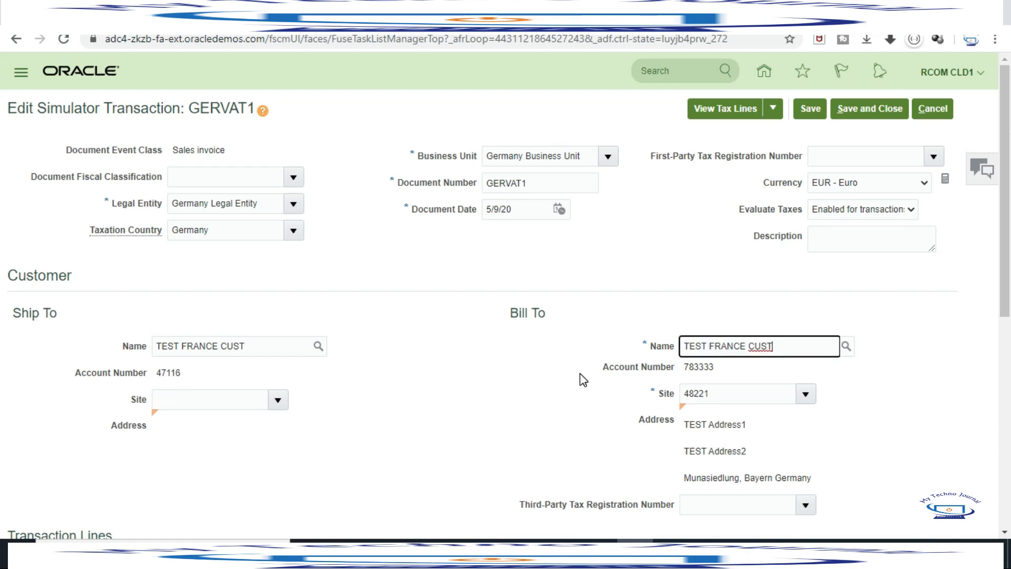
{"action": "left_click", "coordinate": [435, 356]}
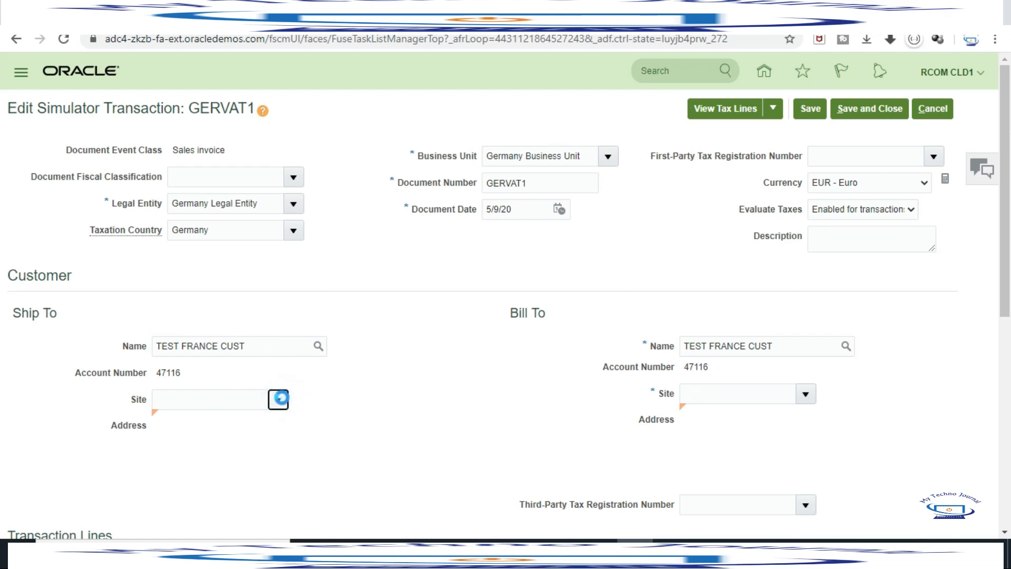
Set the Ship To site to 49219 and the Bill To site to 49218.
{"action": "left_click", "coordinate": [279, 400]}
{"action": "left_click", "coordinate": [220, 453]}
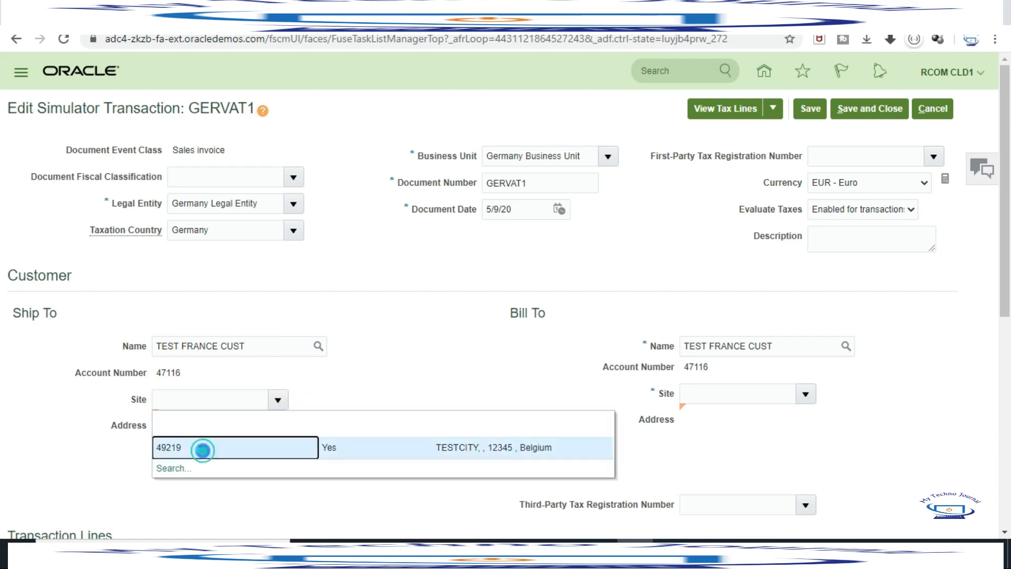
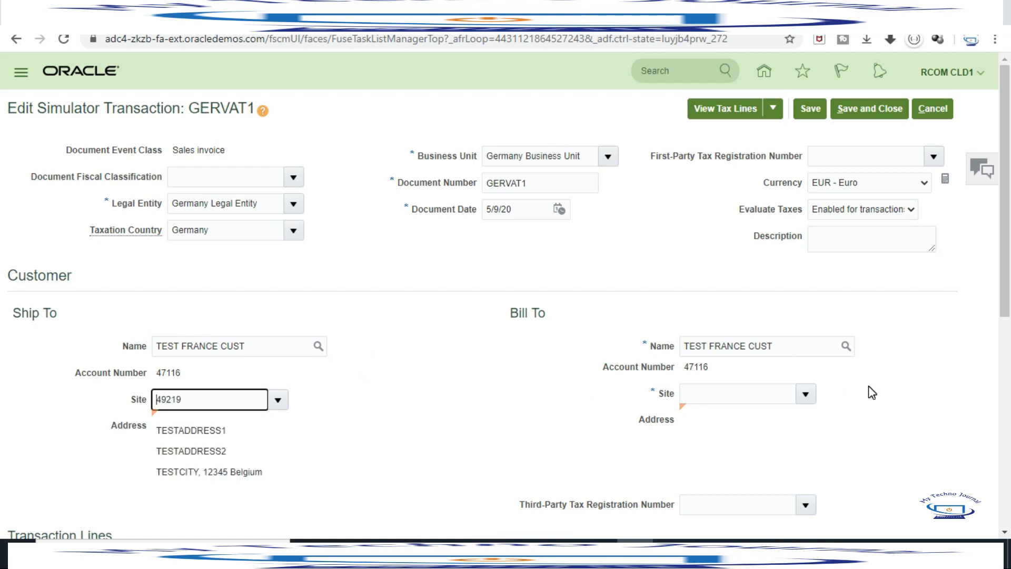
{"action": "left_click", "coordinate": [804, 394]}
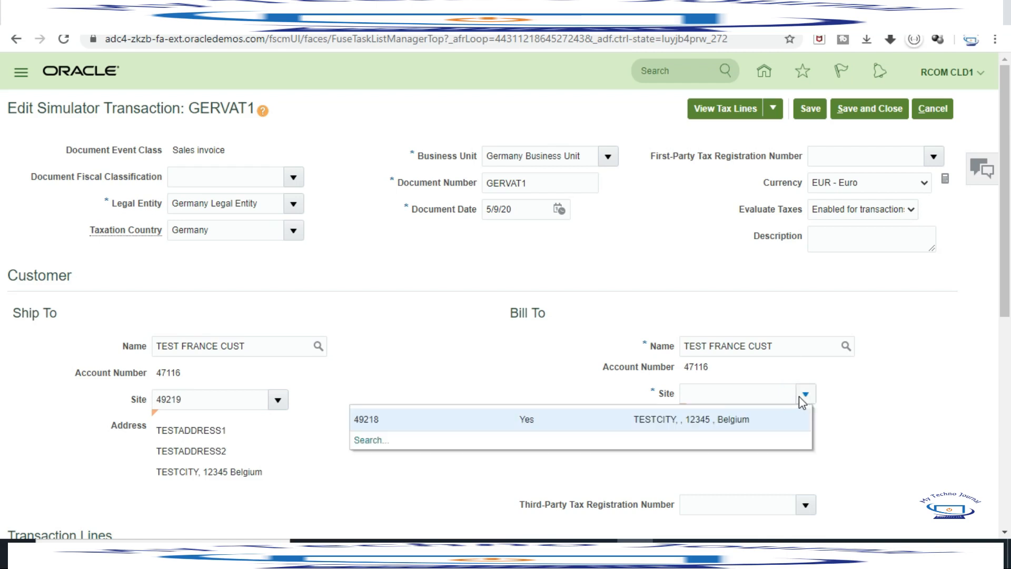
{"action": "left_click", "coordinate": [404, 420]}
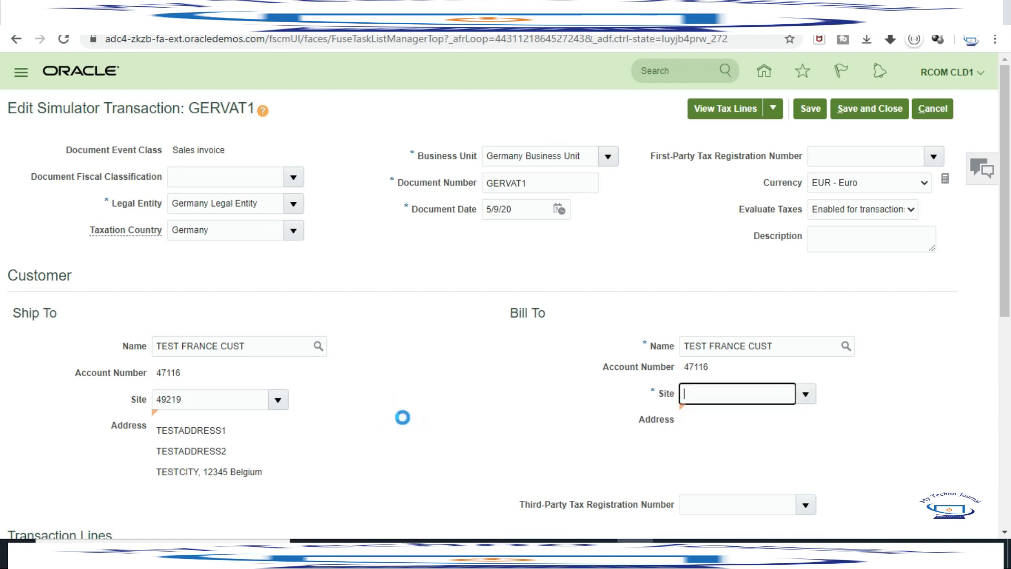
Review the transaction's customer sites and line attributes, save the GERVAT1 transaction and open its tax line details.
{"action": "scroll", "coordinate": [477, 406], "scroll_direction": "down", "scroll_amount": 5}
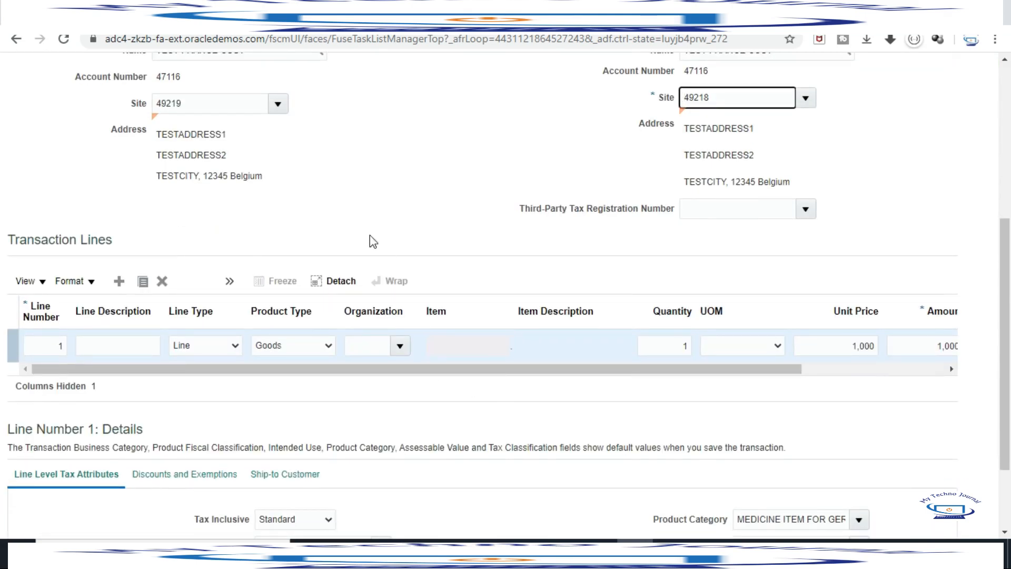
{"action": "scroll", "coordinate": [578, 204], "scroll_direction": "down", "scroll_amount": 2}
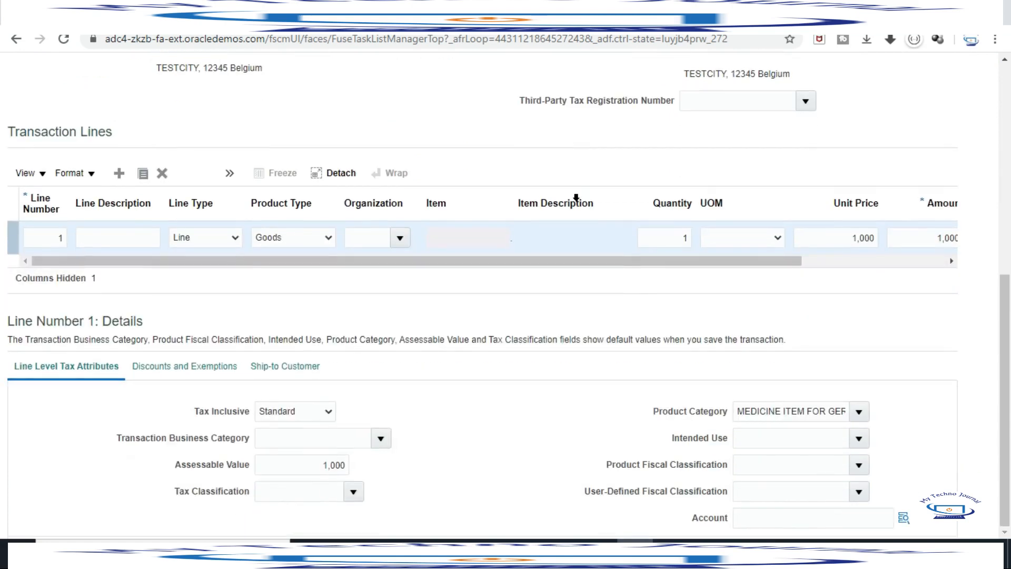
{"action": "scroll", "coordinate": [576, 198], "scroll_direction": "up", "scroll_amount": 6}
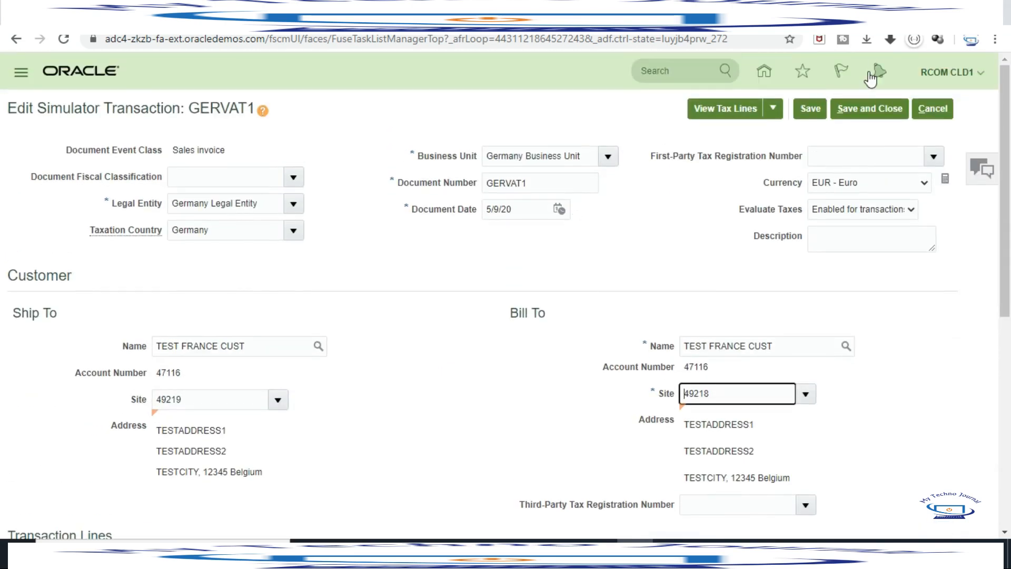
{"action": "left_click", "coordinate": [810, 108]}
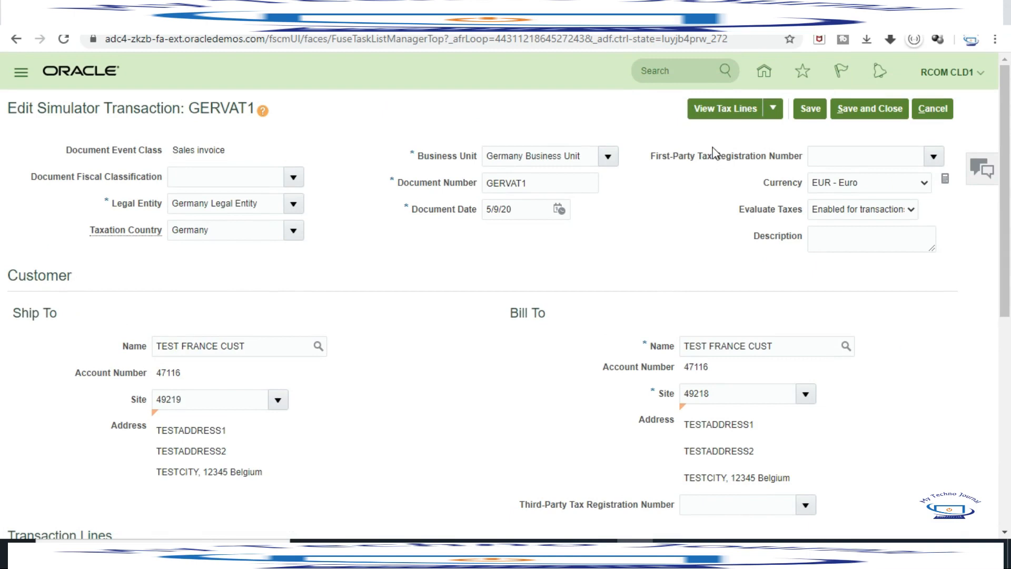
{"action": "left_click", "coordinate": [725, 111]}
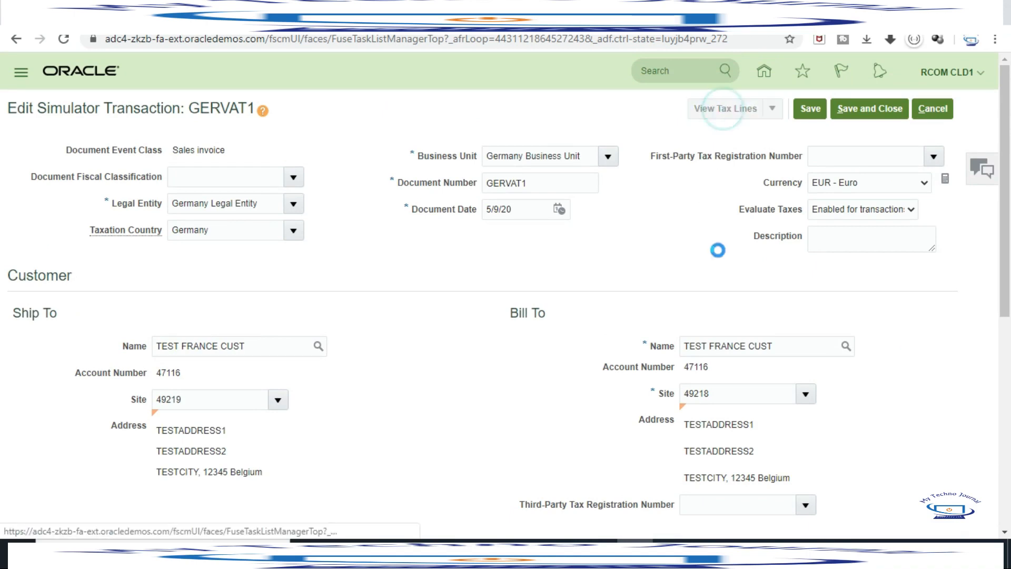
Examine the calculated tax line's rate code, rate, tax amount, jurisdiction, taxable amount and place of supply.
{"action": "scroll", "coordinate": [714, 247], "scroll_direction": "down", "scroll_amount": 2}
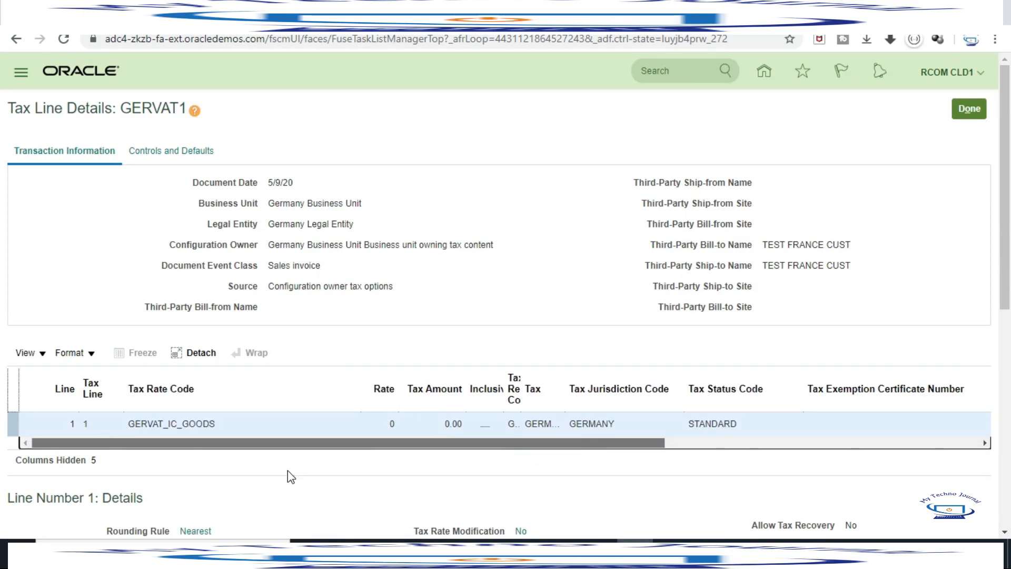
{"action": "left_click", "coordinate": [200, 428]}
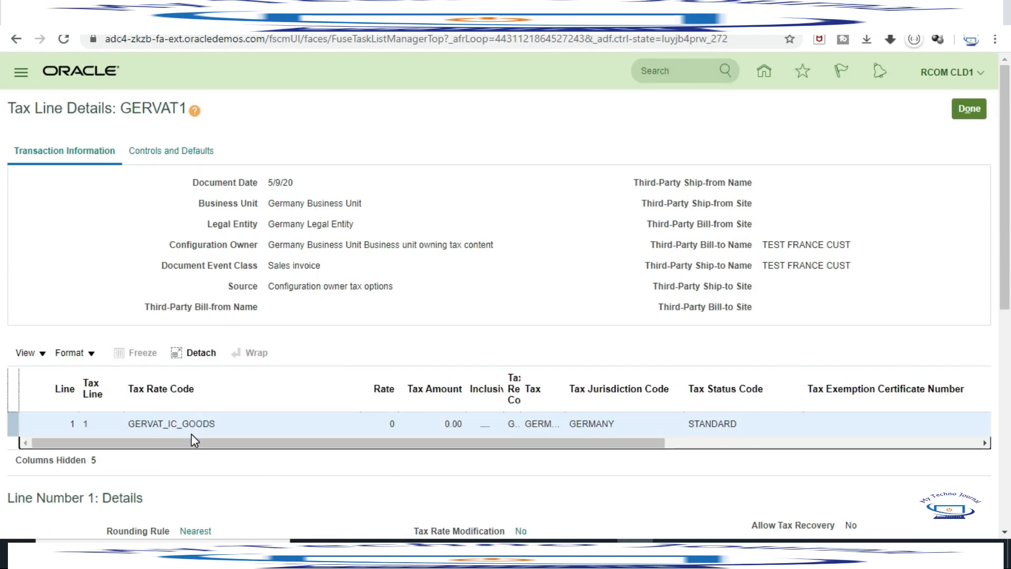
{"action": "left_click_drag", "start_coordinate": [192, 440], "coordinate": [132, 456]}
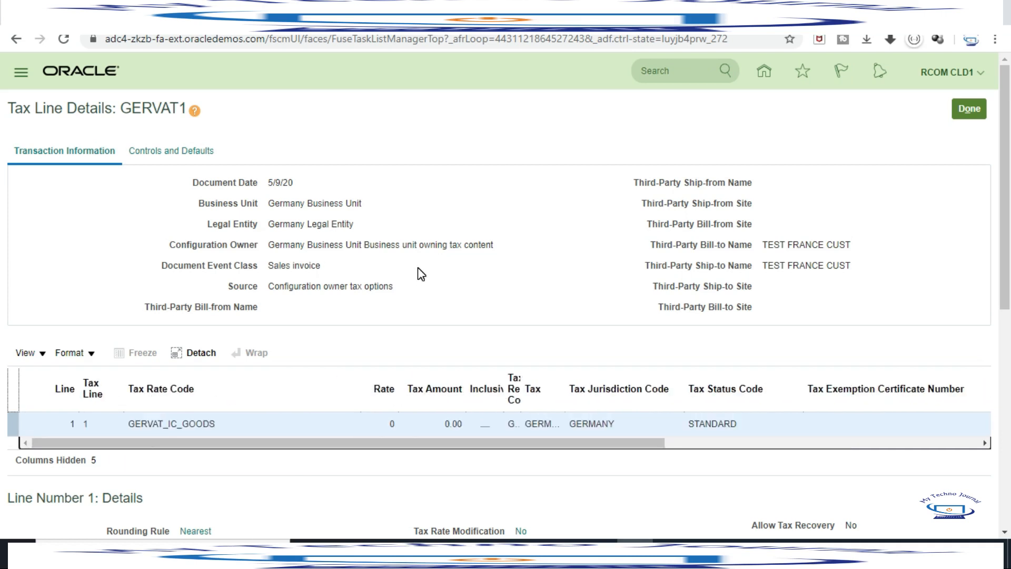
{"action": "left_click_drag", "start_coordinate": [371, 442], "coordinate": [687, 447]}
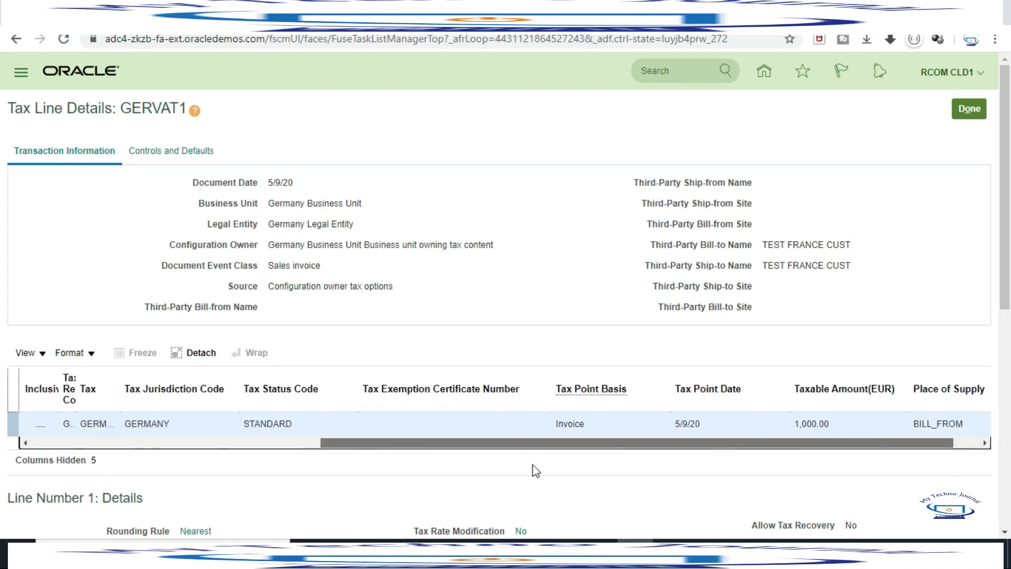
Inspect the rule results in the line details and the rule conditions behind the Determine tax rate result.
{"action": "left_click_drag", "start_coordinate": [1002, 227], "coordinate": [990, 408]}
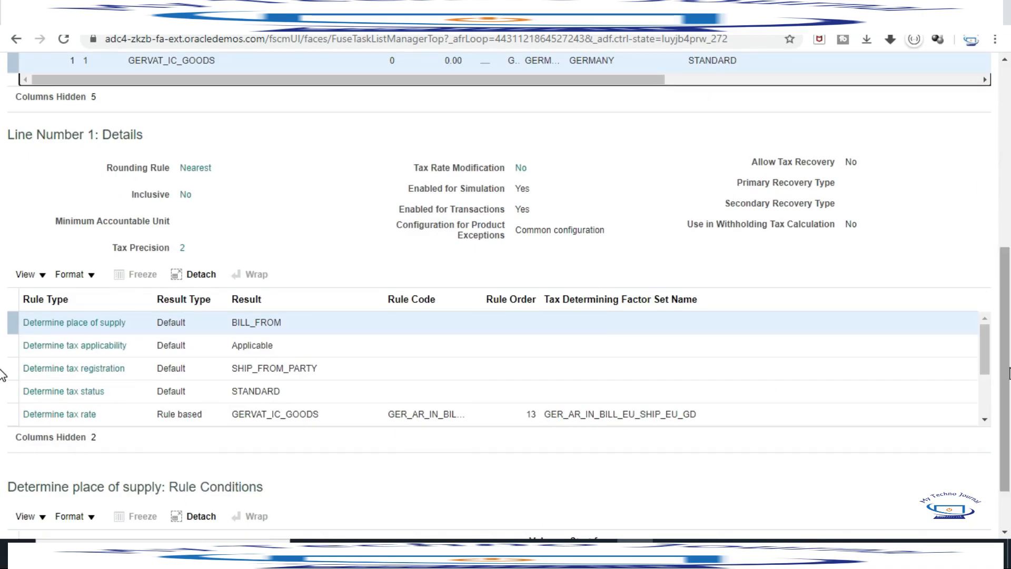
{"action": "scroll", "coordinate": [2, 368], "scroll_direction": "down", "scroll_amount": 1}
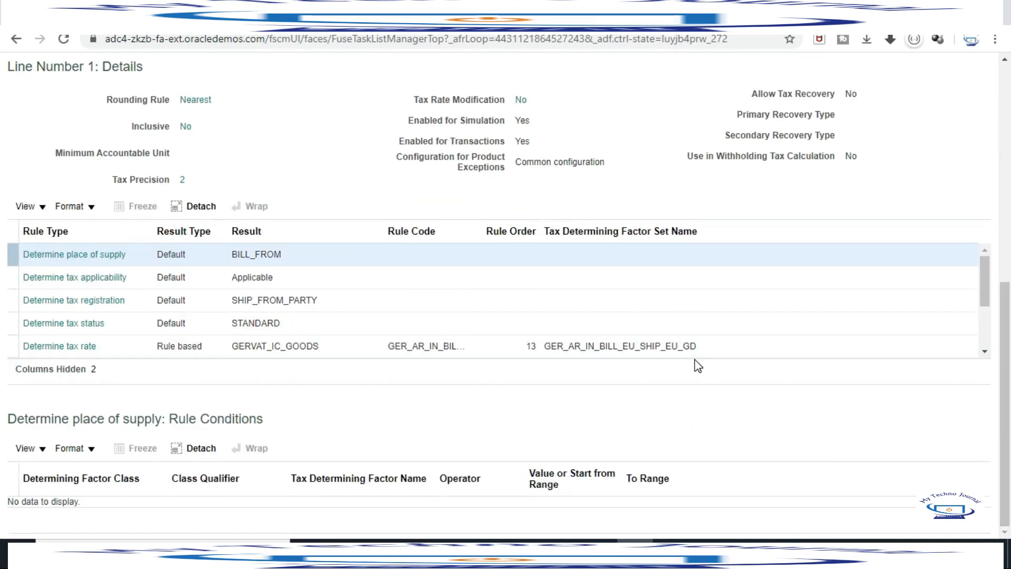
{"action": "left_click", "coordinate": [546, 346]}
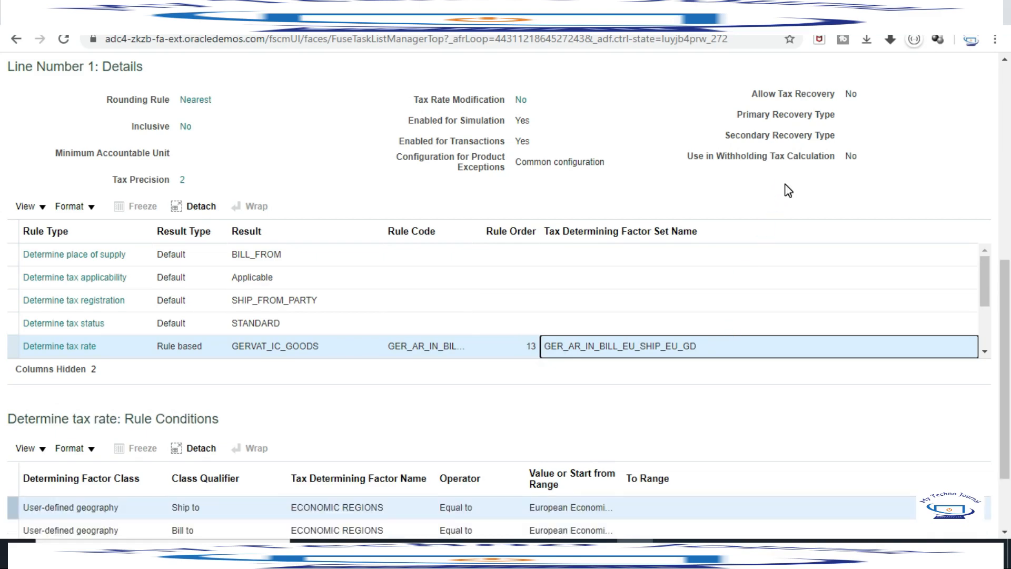
{"action": "scroll", "coordinate": [4, 294], "scroll_direction": "up", "scroll_amount": 8}
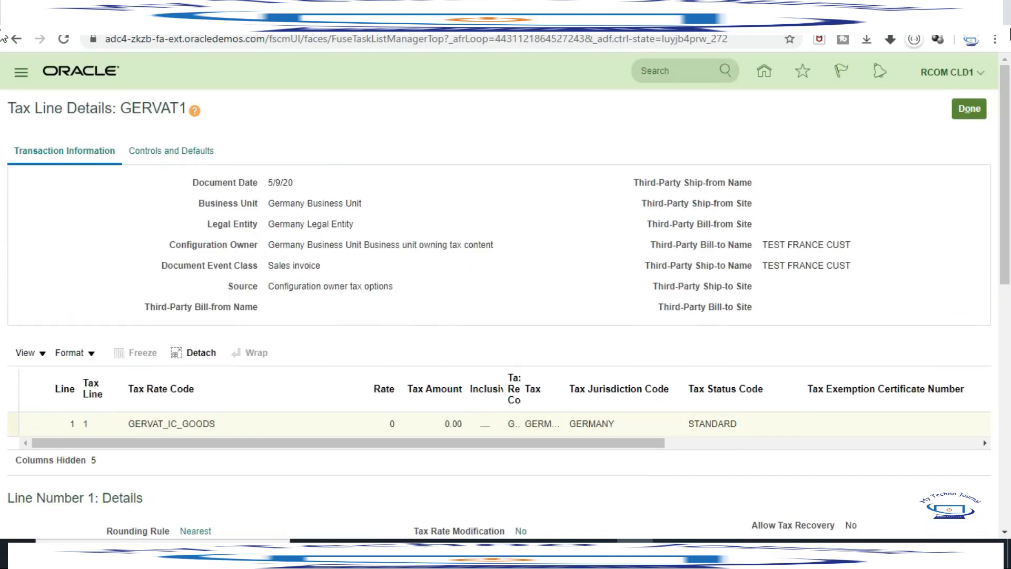
{"action": "scroll", "coordinate": [880, 248], "scroll_direction": "down", "scroll_amount": 4}
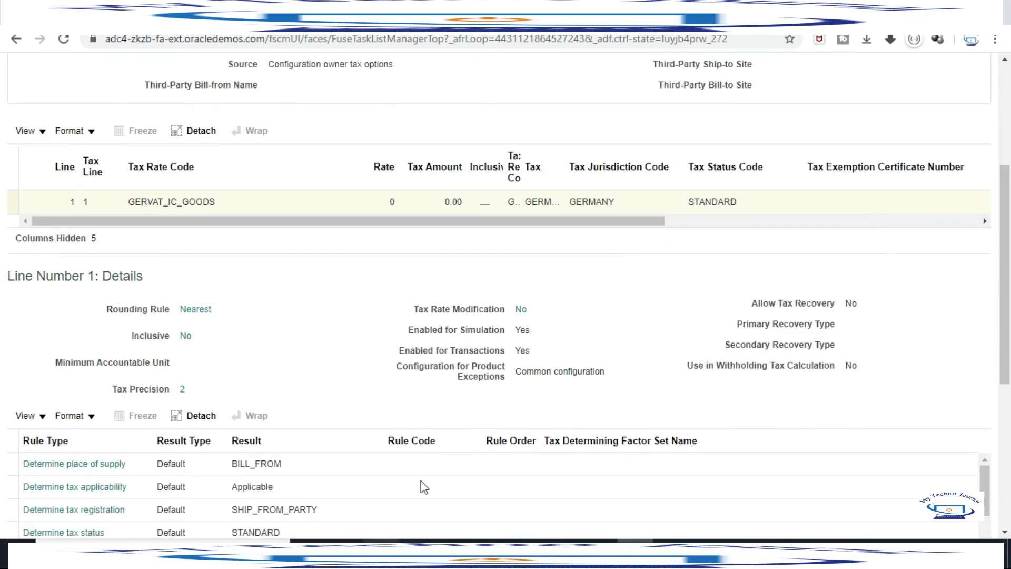
{"action": "scroll", "coordinate": [424, 487], "scroll_direction": "down", "scroll_amount": 6}
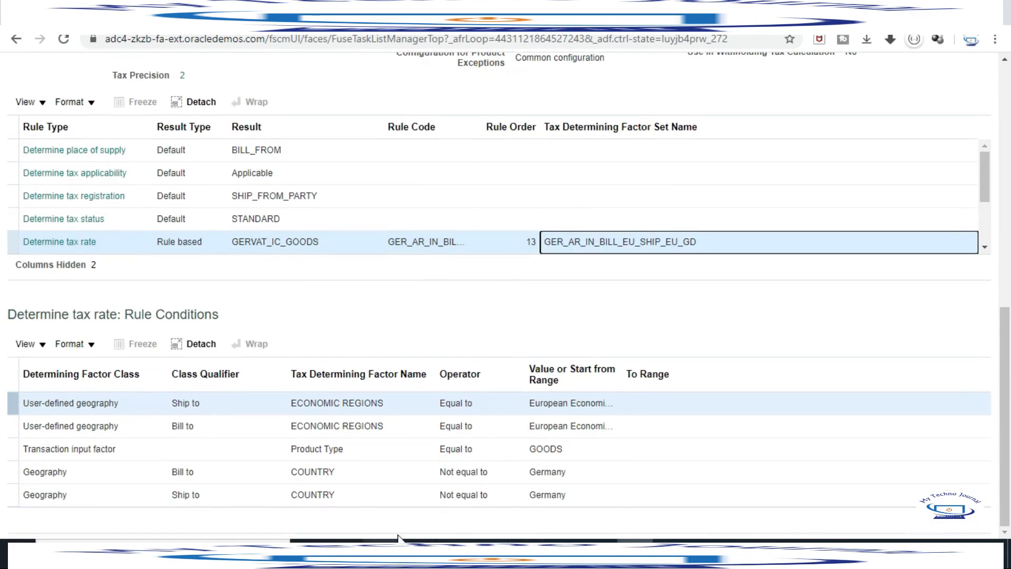
{"action": "scroll", "coordinate": [927, 204], "scroll_direction": "up", "scroll_amount": 10}
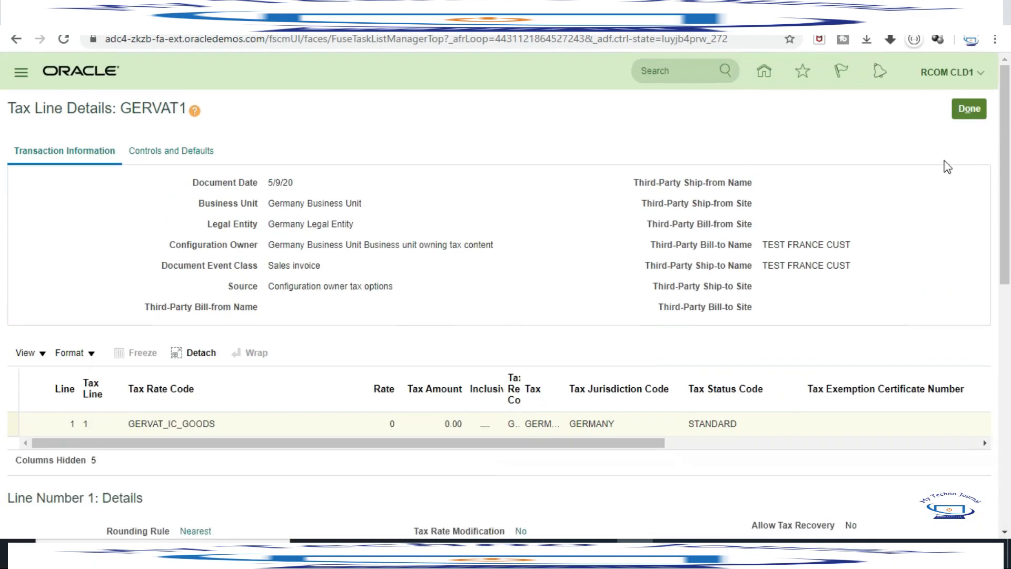
Close the tax line details, save and close the GERVAT1 transaction, and return to the setup task search.
{"action": "left_click", "coordinate": [970, 108]}
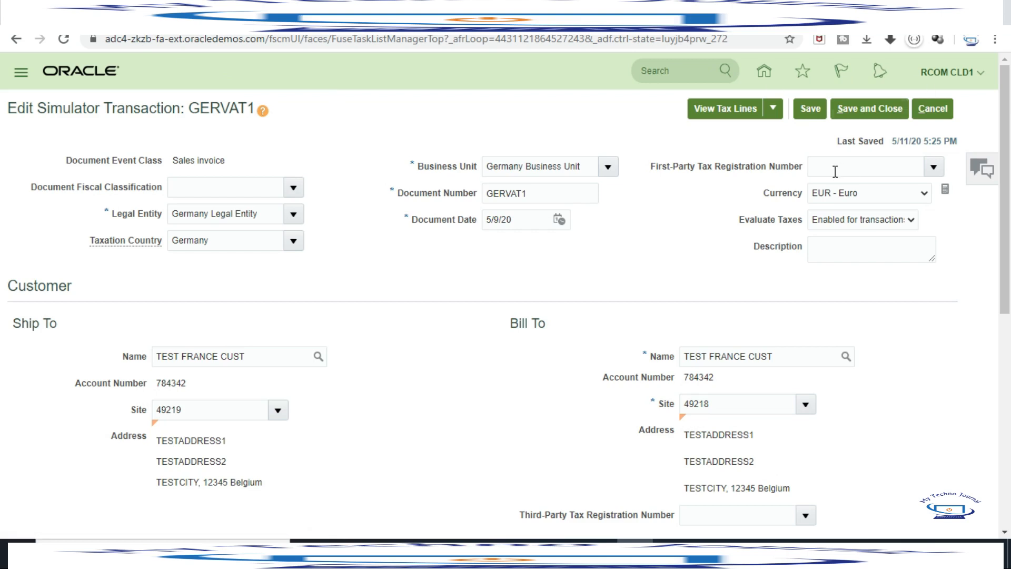
{"action": "left_click", "coordinate": [876, 108]}
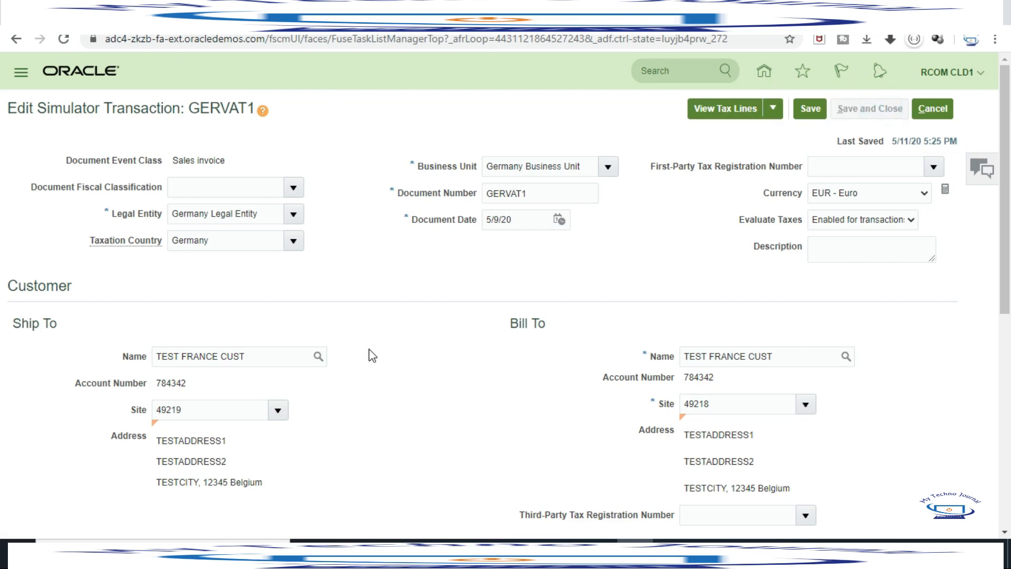
{"action": "left_click", "coordinate": [983, 108]}
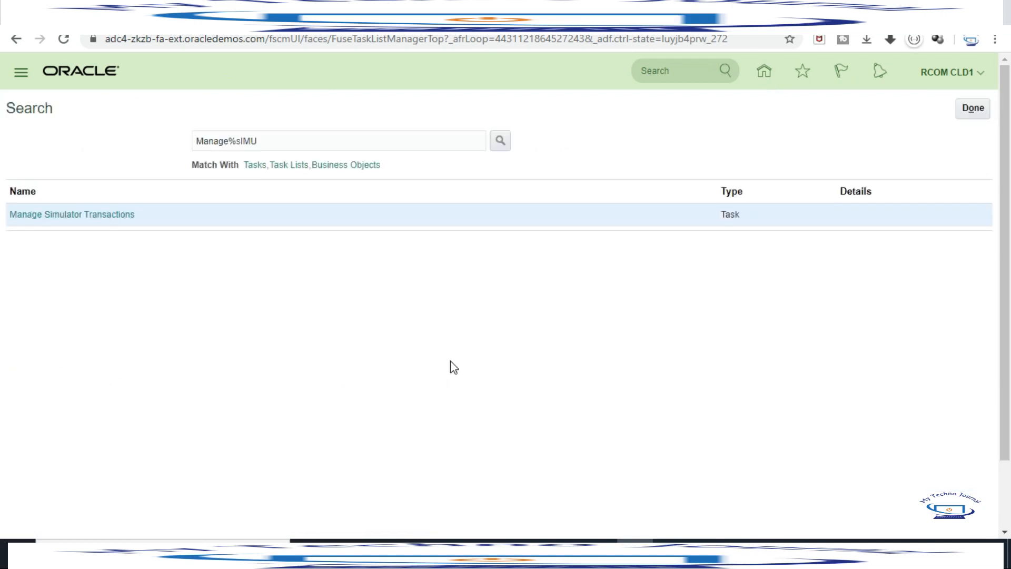
Search the setup tasks for "Manage%Tax%Reg%" and open the Manage Tax Registrations task.
{"action": "left_click", "coordinate": [267, 138]}
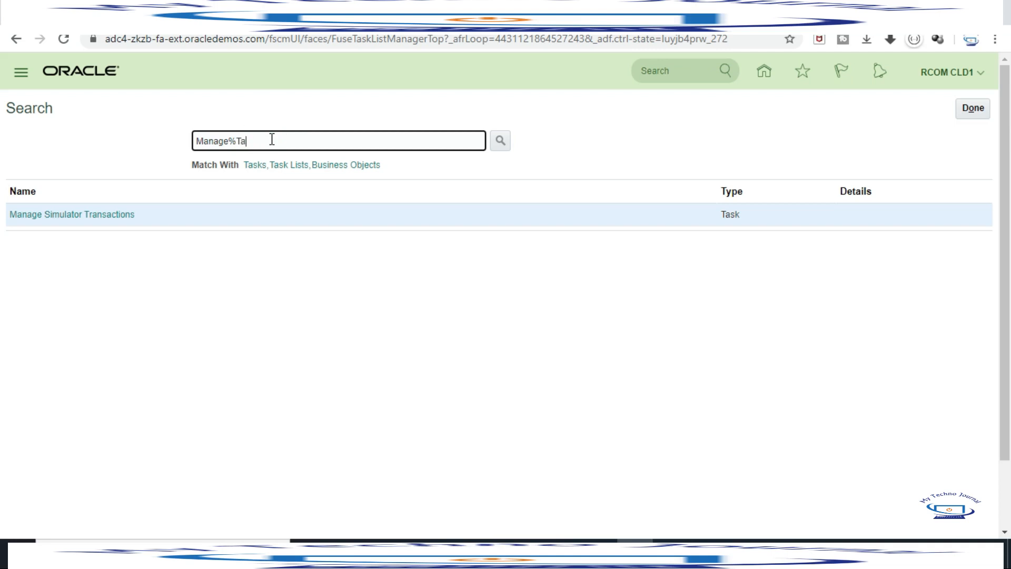
{"action": "left_click", "coordinate": [500, 140]}
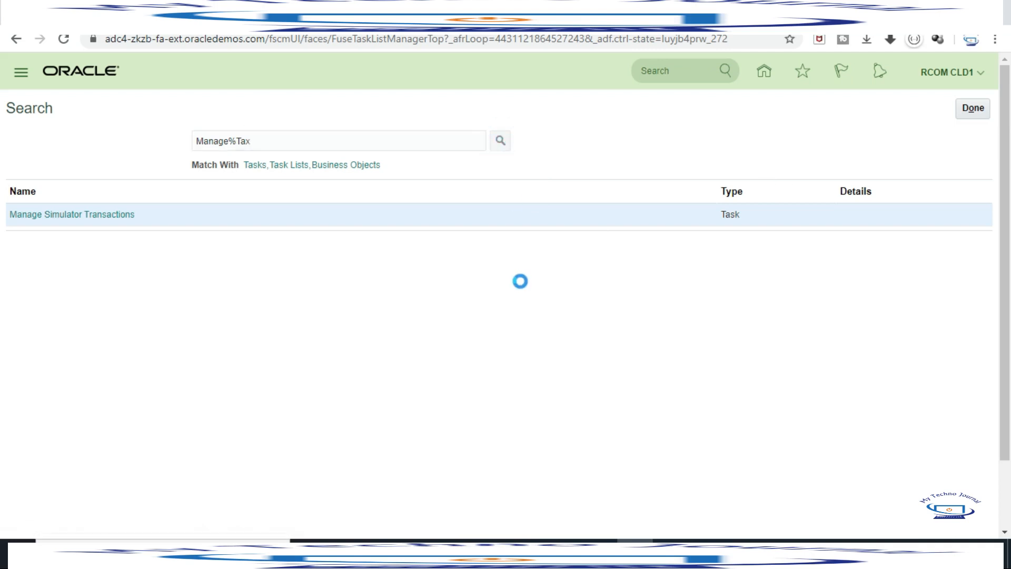
{"action": "left_click", "coordinate": [280, 140]}
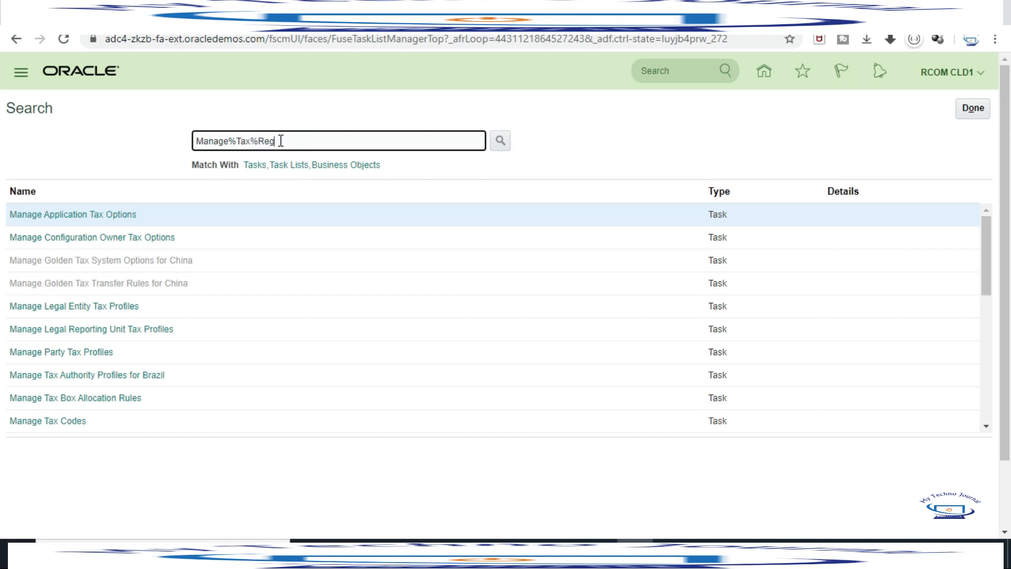
{"action": "left_click", "coordinate": [500, 141]}
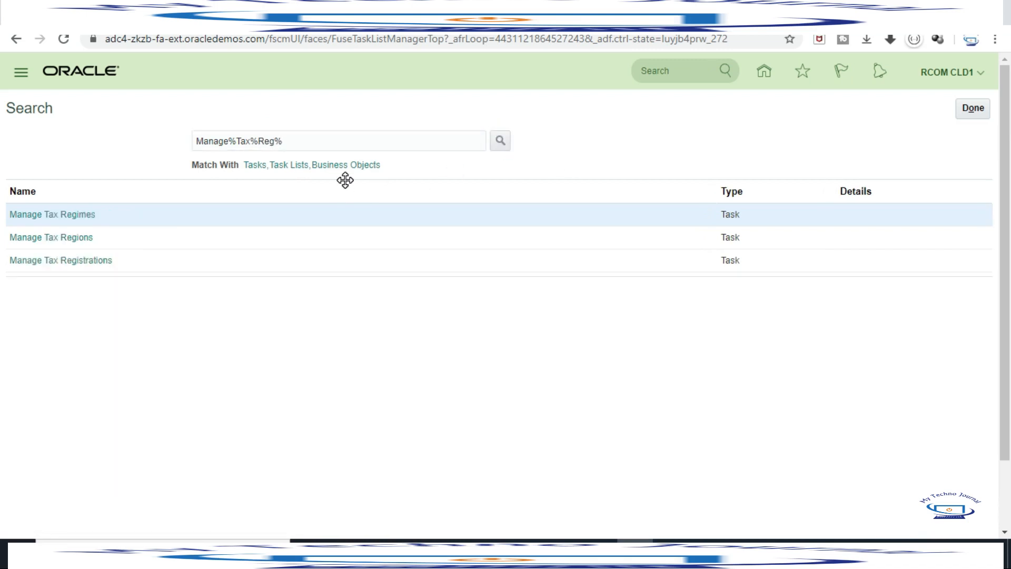
{"action": "left_click", "coordinate": [80, 261]}
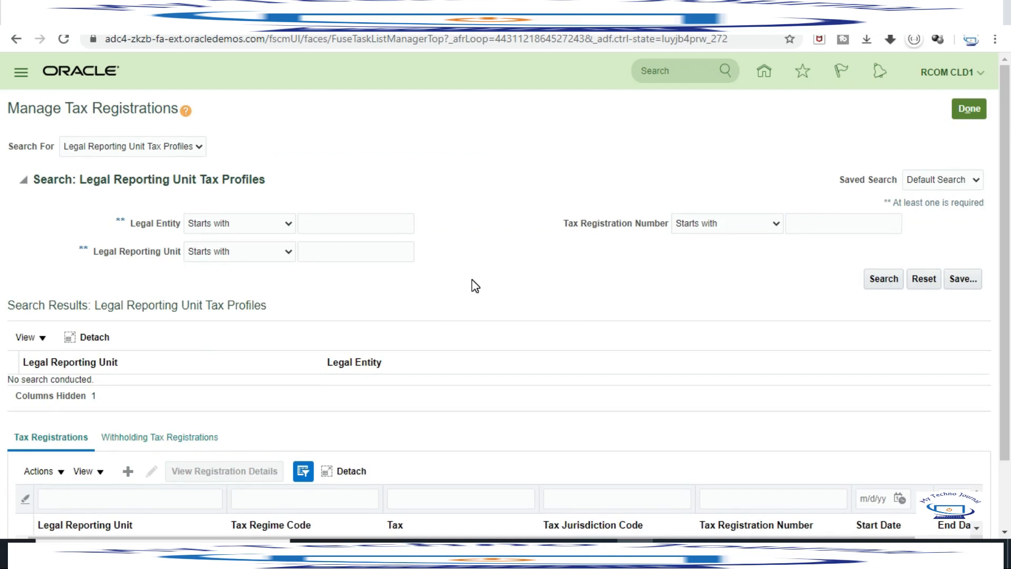
Search the Third-Party Site Tax Profiles for the party name TEST FRANCE CUST.
{"action": "scroll", "coordinate": [476, 285], "scroll_direction": "down", "scroll_amount": 2}
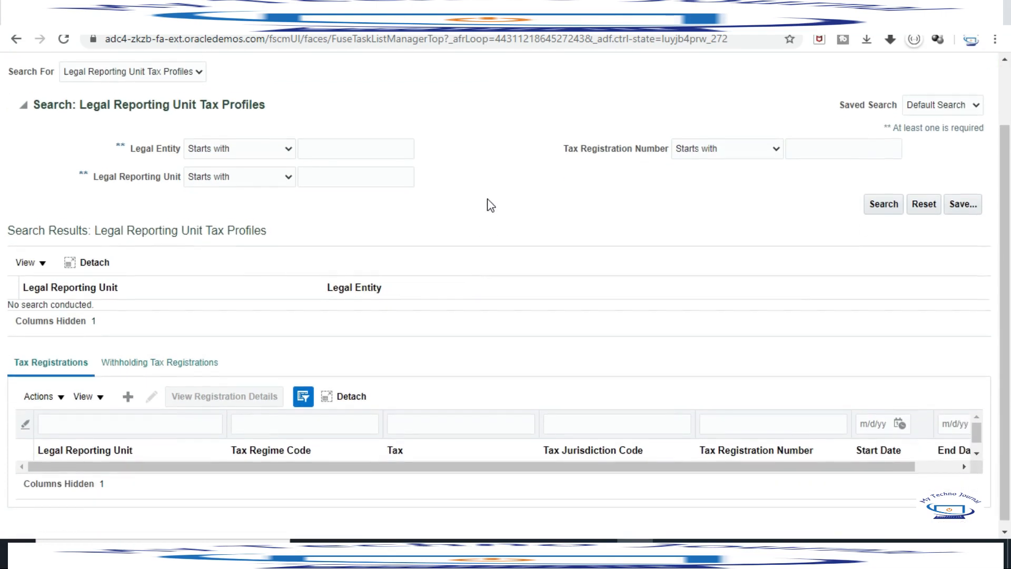
{"action": "scroll", "coordinate": [474, 206], "scroll_direction": "up", "scroll_amount": 2}
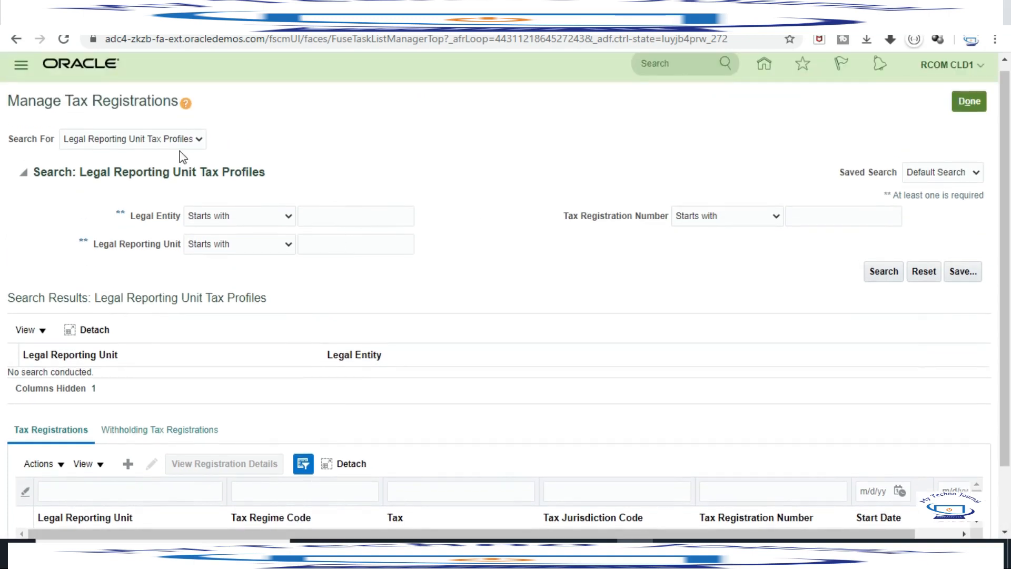
{"action": "left_click", "coordinate": [201, 140]}
{"action": "left_click", "coordinate": [152, 179]}
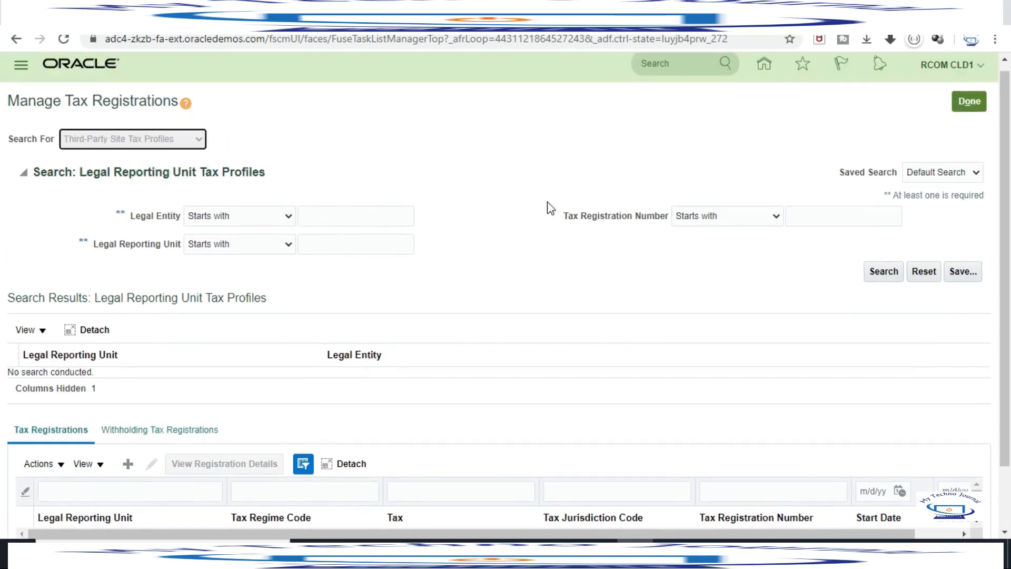
{"action": "left_click", "coordinate": [334, 212]}
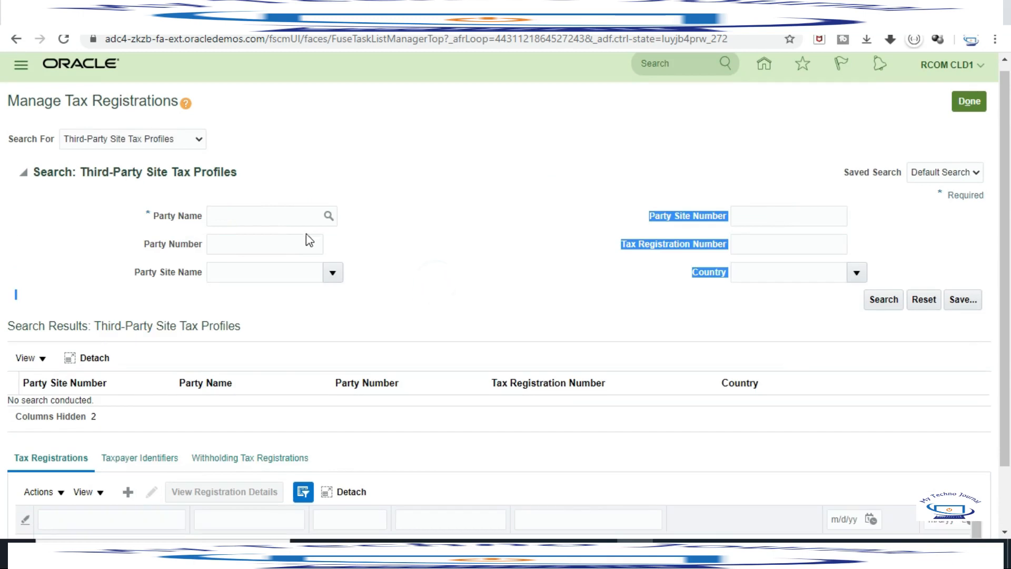
{"action": "left_click", "coordinate": [253, 213]}
{"action": "type", "text": "TEST FRANCE CUST"}
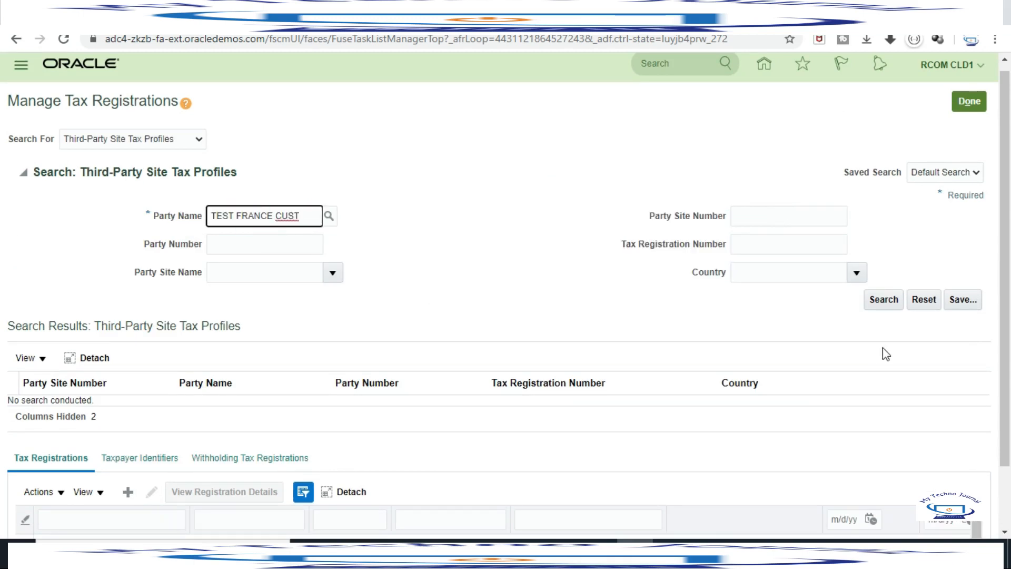
{"action": "left_click", "coordinate": [894, 304]}
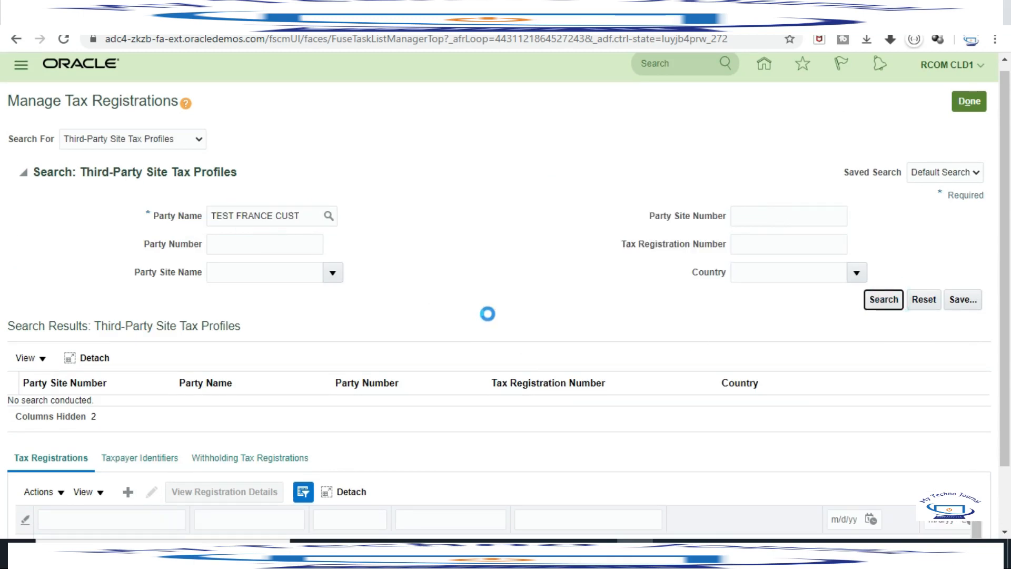
Open the Belgian site's GERMANY VAT (AR) tax registration for editing and check its party site number.
{"action": "left_click", "coordinate": [46, 406]}
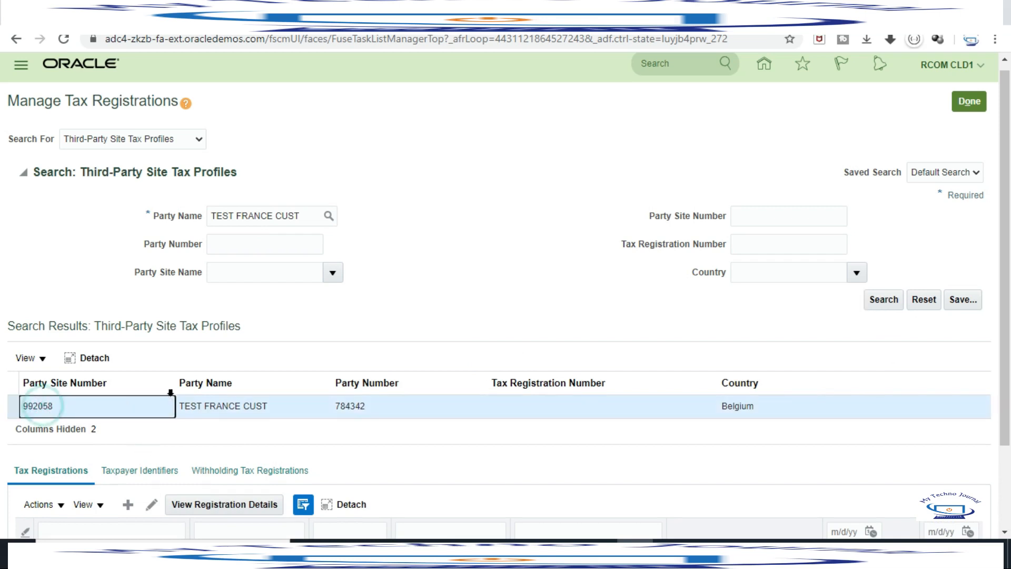
{"action": "scroll", "coordinate": [210, 390], "scroll_direction": "down", "scroll_amount": 2}
{"action": "left_click", "coordinate": [64, 480]}
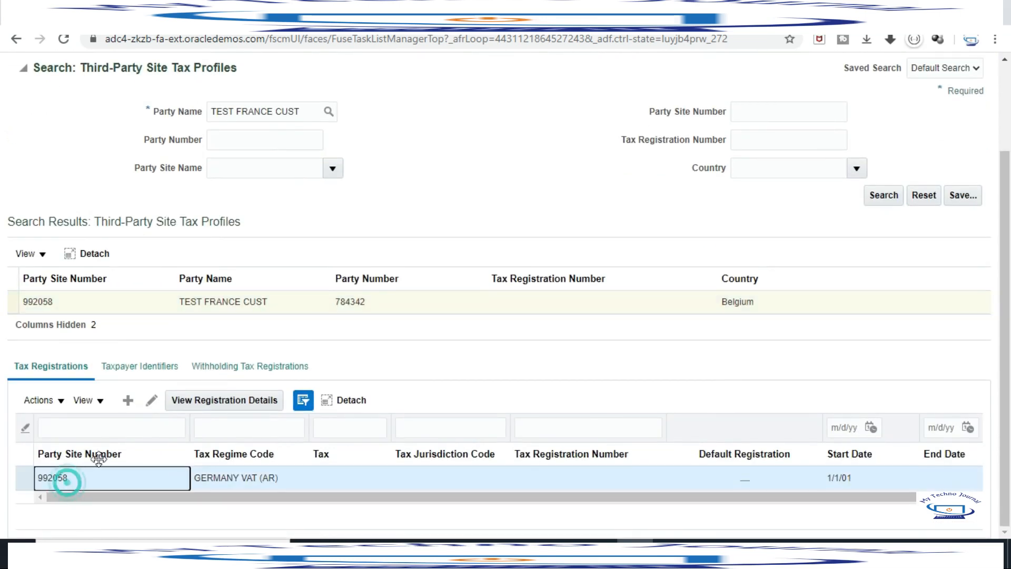
{"action": "left_click", "coordinate": [152, 400]}
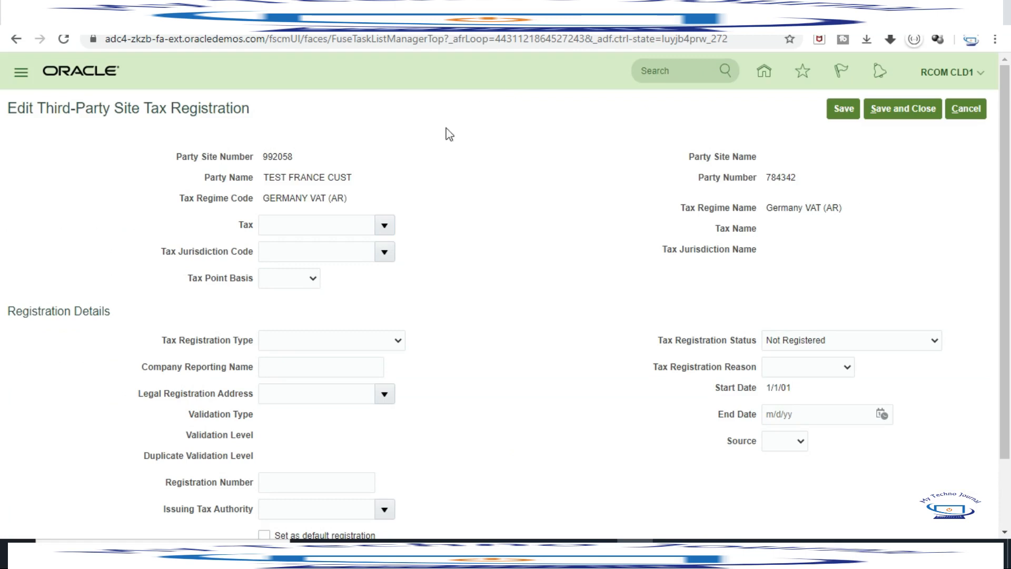
{"action": "double_click", "coordinate": [265, 157]}
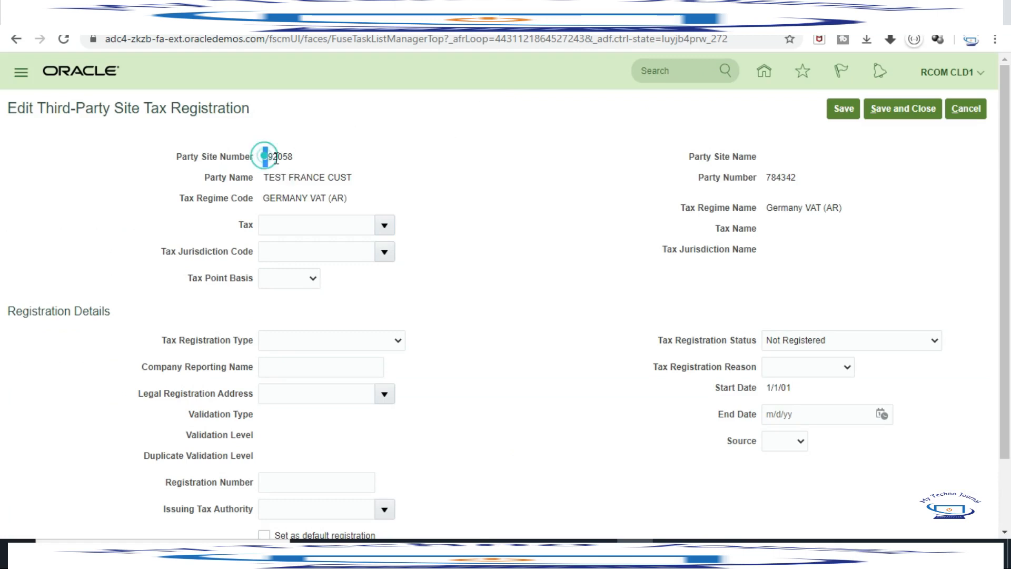
{"action": "left_click_drag", "start_coordinate": [303, 167], "coordinate": [302, 169]}
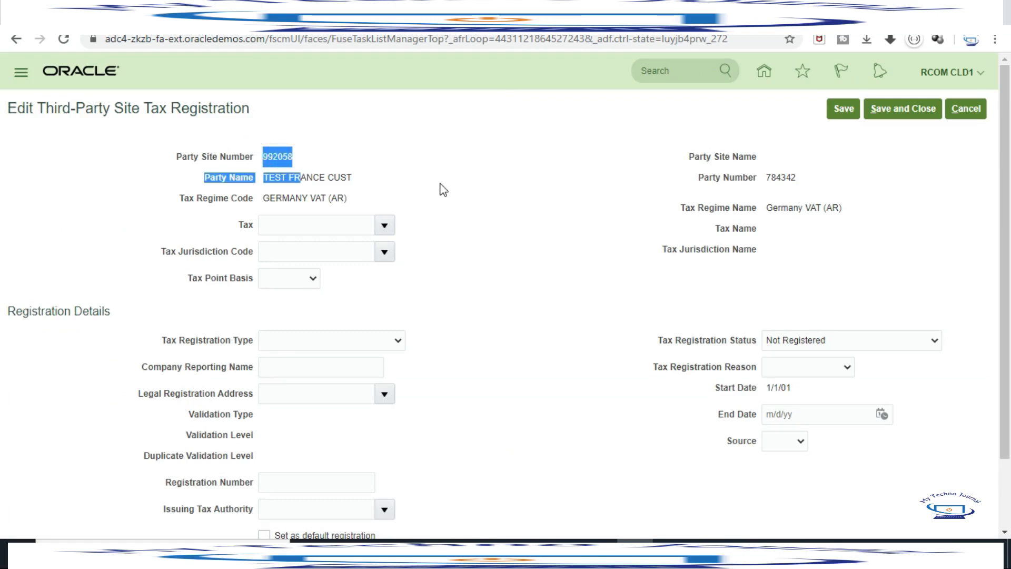
Save and close the Belgian site's Germany VAT tax registration and exit the Manage Tax Registrations task.
{"action": "left_click", "coordinate": [450, 185]}
{"action": "scroll", "coordinate": [476, 198], "scroll_direction": "down", "scroll_amount": 2}
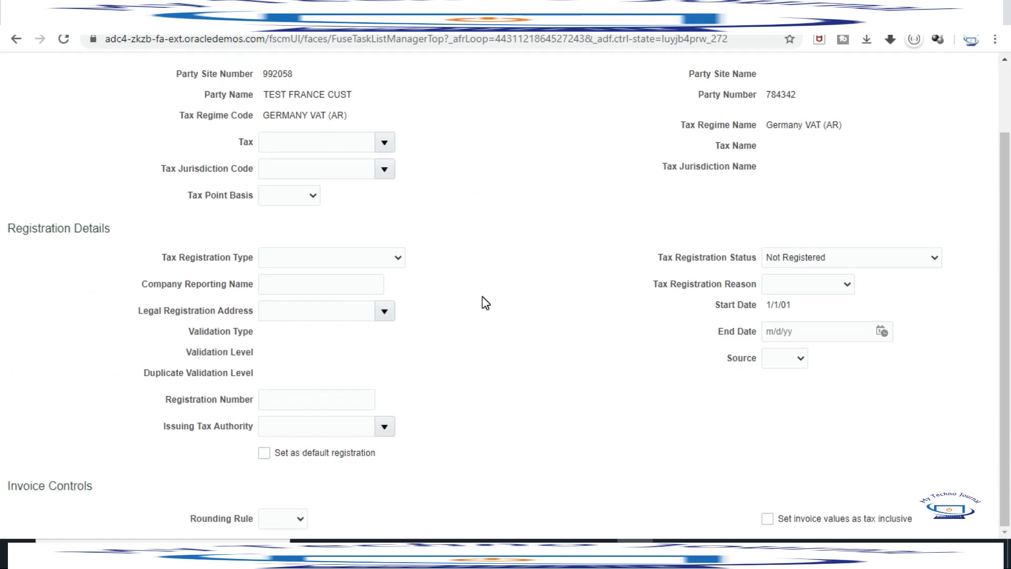
{"action": "scroll", "coordinate": [485, 302], "scroll_direction": "up", "scroll_amount": 2}
{"action": "left_click", "coordinate": [909, 108]}
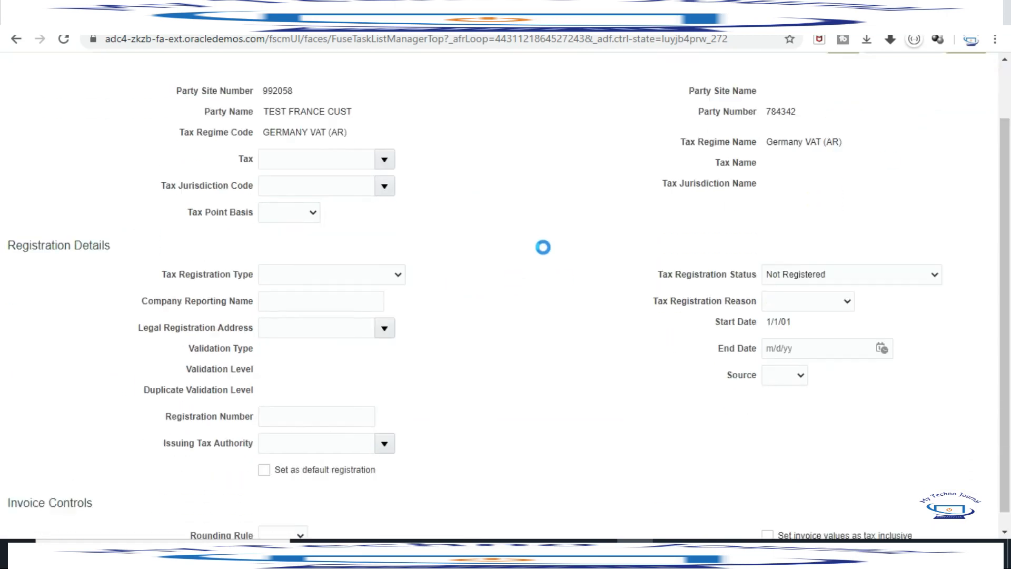
{"action": "scroll", "coordinate": [547, 255], "scroll_direction": "down", "scroll_amount": 1}
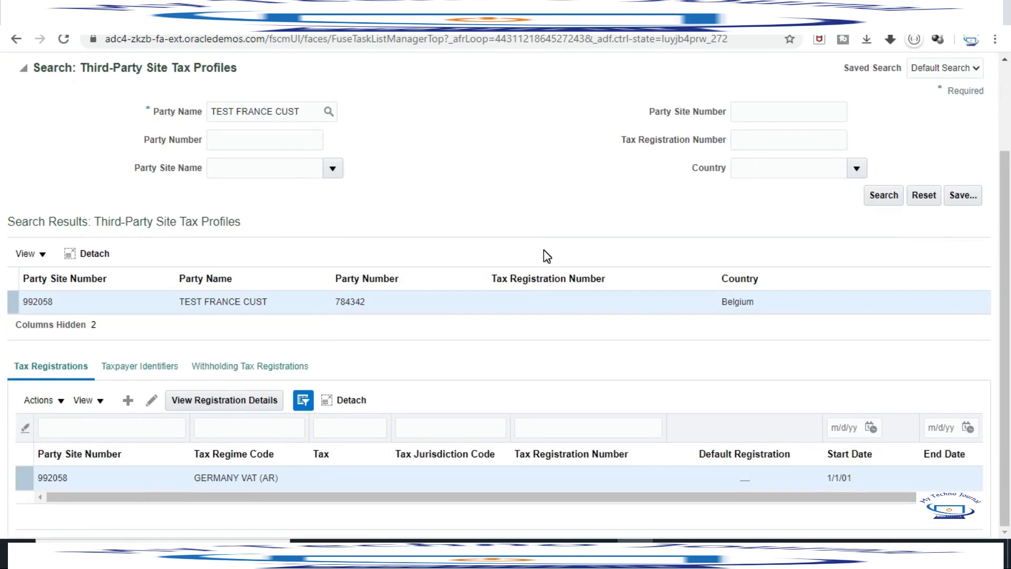
{"action": "scroll", "coordinate": [550, 251], "scroll_direction": "up", "scroll_amount": 3}
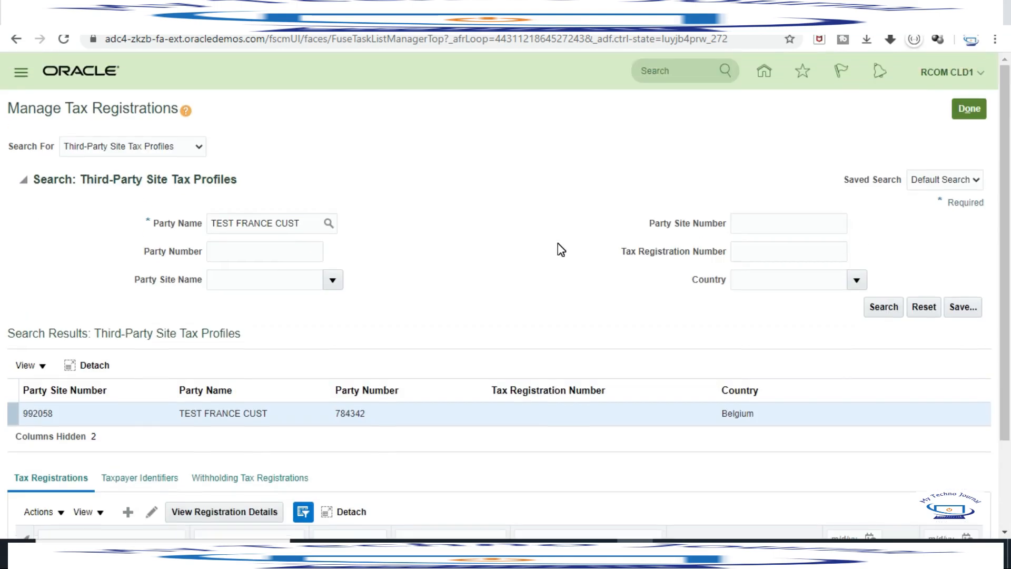
{"action": "left_click", "coordinate": [972, 108]}
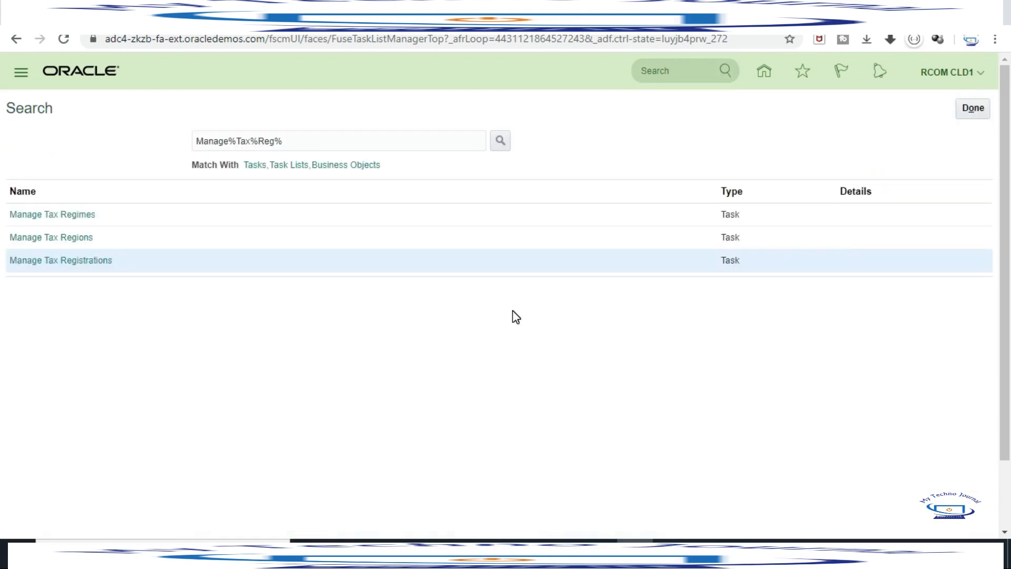
Search the setup tasks for "Manage%Tax%ru%" and open the Manage Tax Rules task.
{"action": "left_click", "coordinate": [292, 137]}
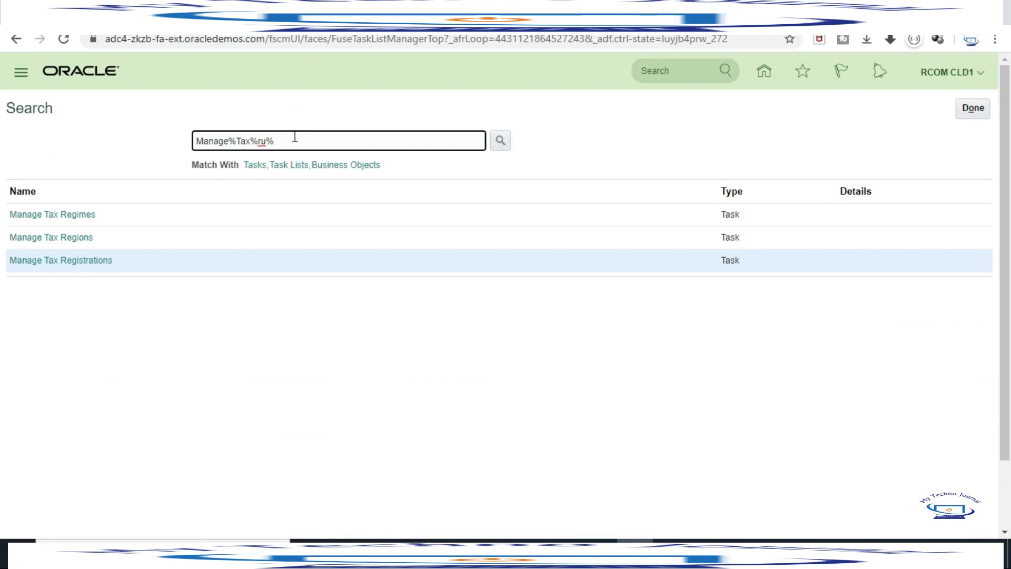
{"action": "left_click", "coordinate": [500, 140]}
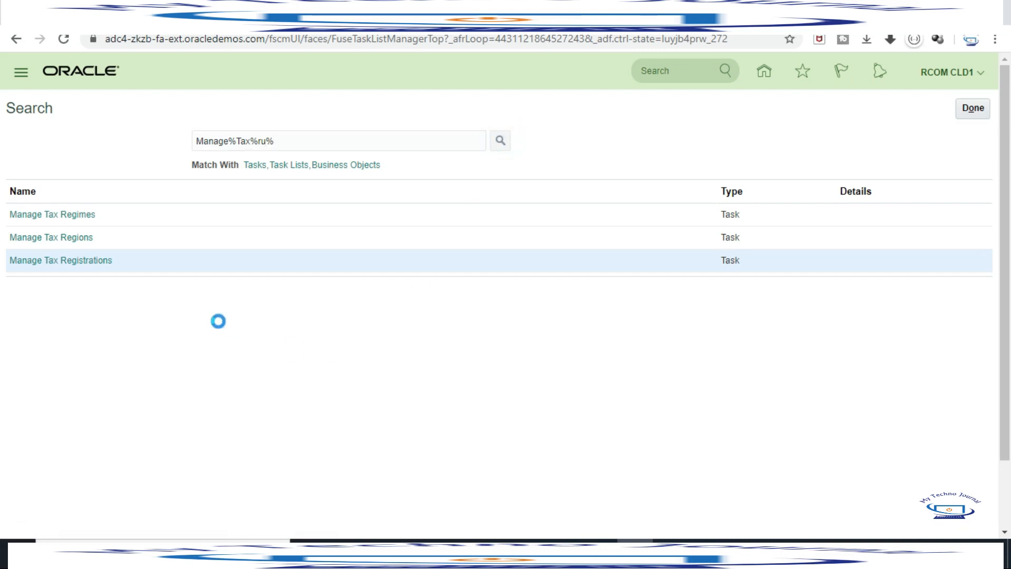
{"action": "left_click", "coordinate": [61, 263]}
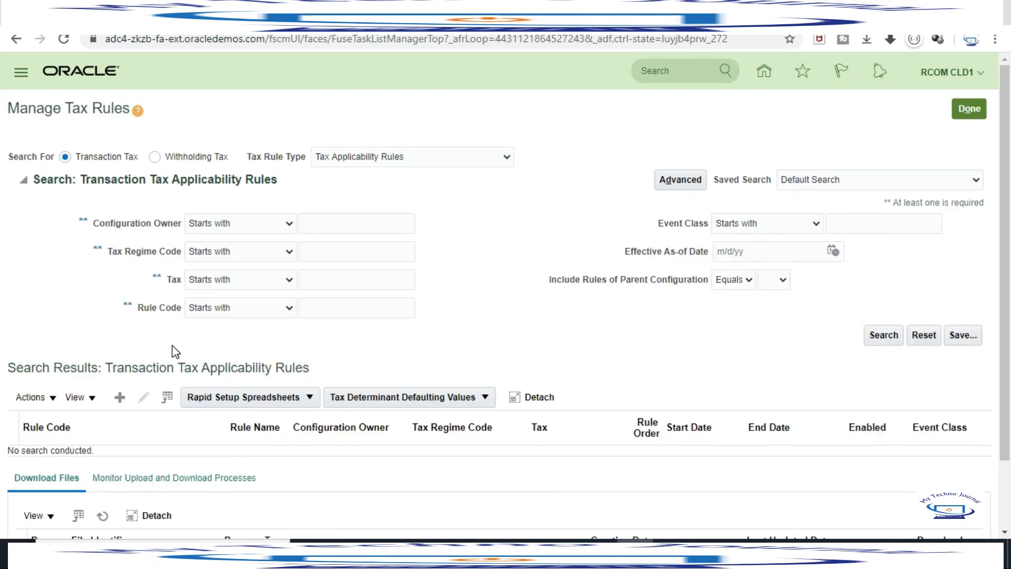
Search the transaction Tax Rate Rules for taxes starting with GER.
{"action": "left_click", "coordinate": [427, 162]}
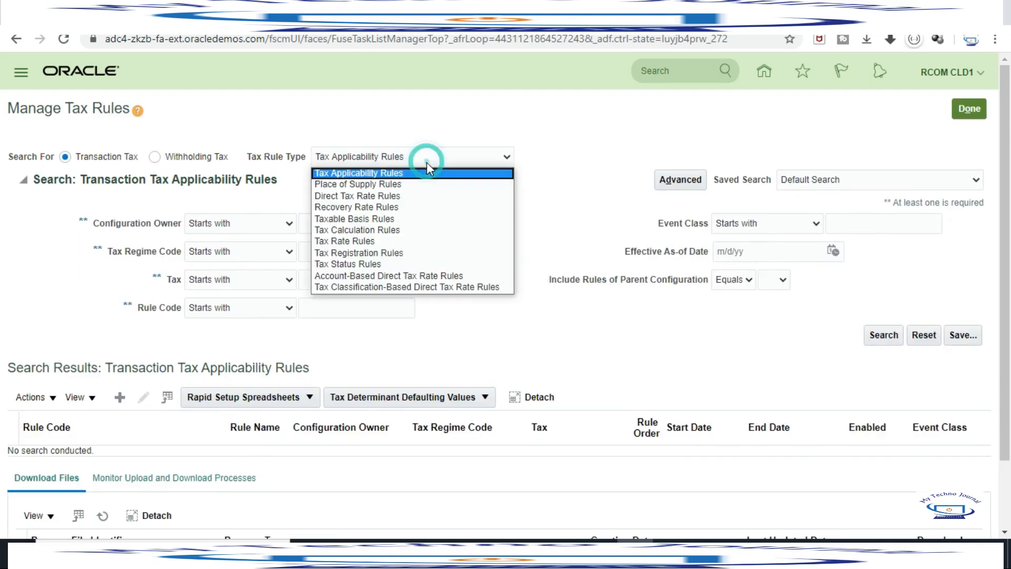
{"action": "left_click", "coordinate": [372, 243]}
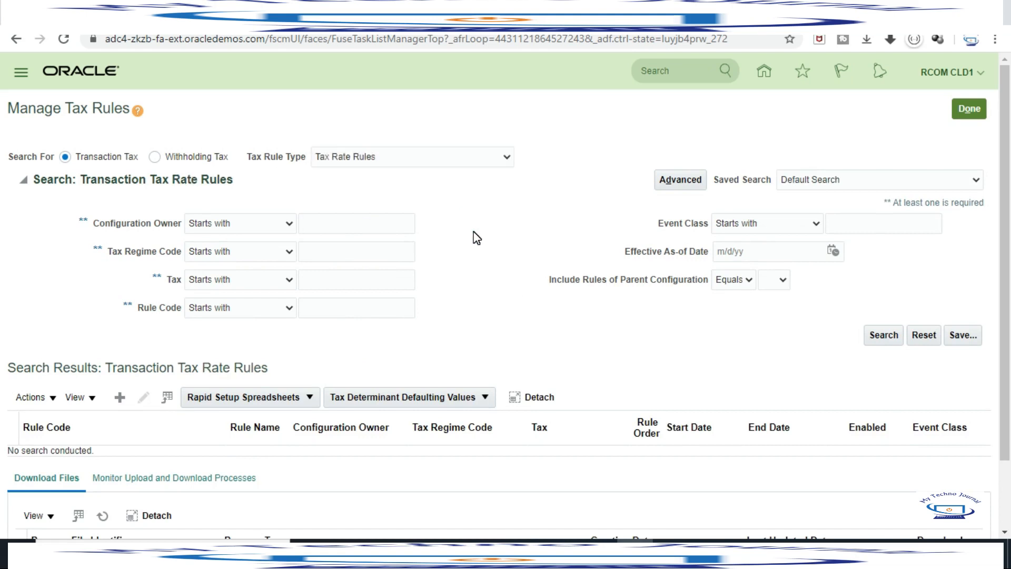
{"action": "left_click", "coordinate": [362, 275]}
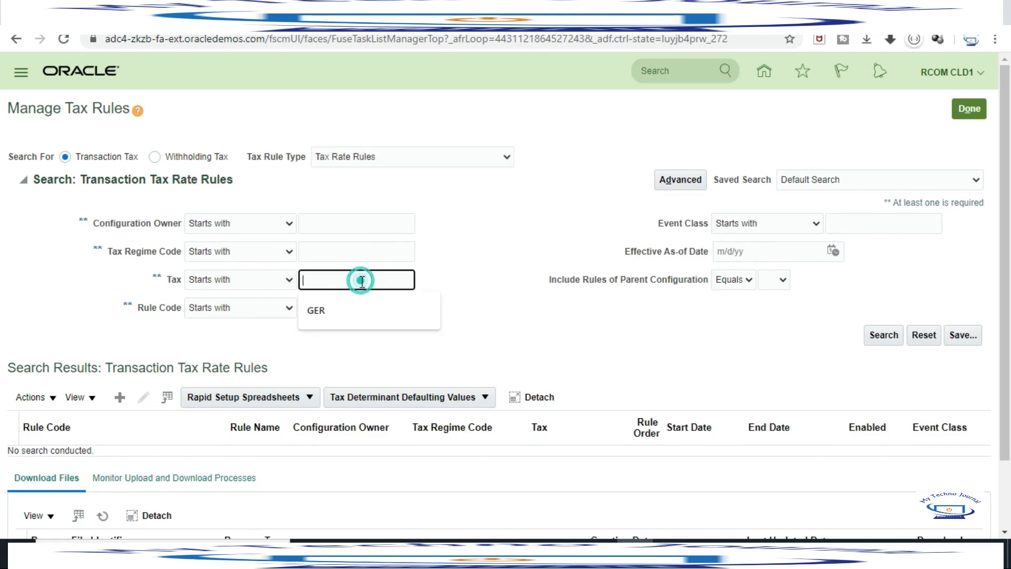
{"action": "left_click", "coordinate": [319, 310]}
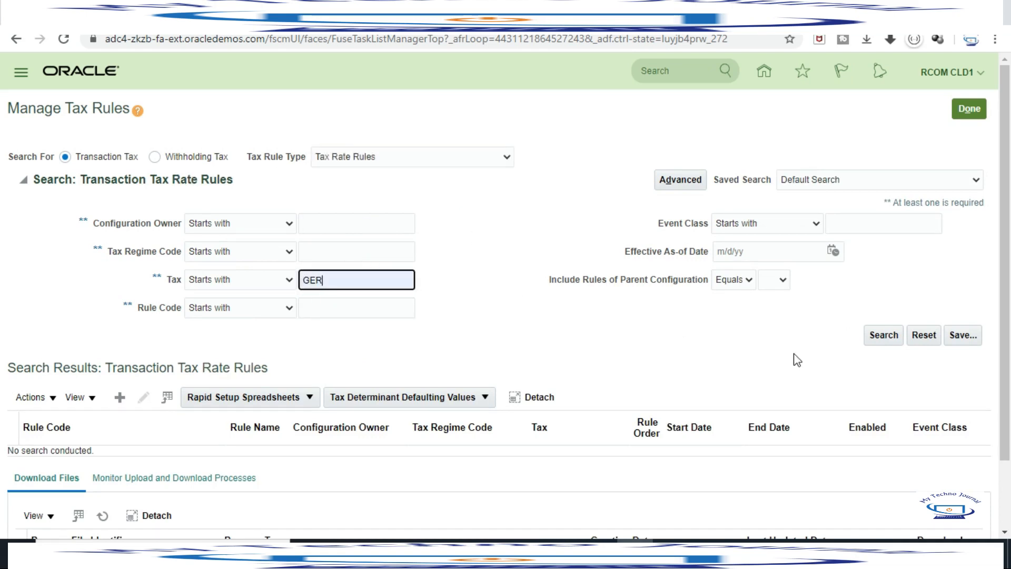
{"action": "left_click", "coordinate": [885, 335]}
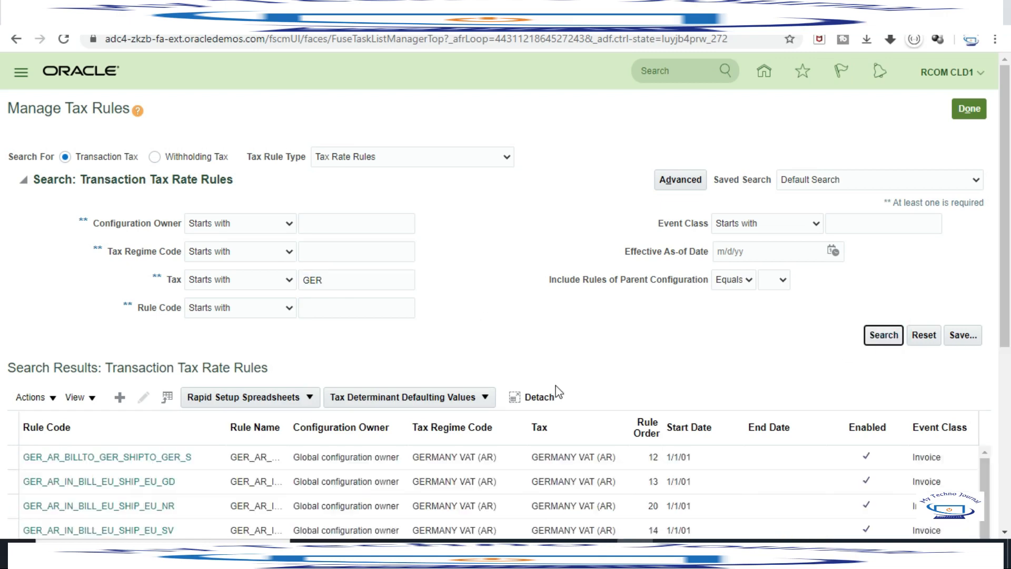
Open the GER_AR_IN_BILL_EU_SHIP_EU_GD tax rate rule, and open the rule order and status for editing.
{"action": "scroll", "coordinate": [579, 305], "scroll_direction": "down", "scroll_amount": 4}
{"action": "left_click_drag", "start_coordinate": [983, 289], "coordinate": [978, 345]}
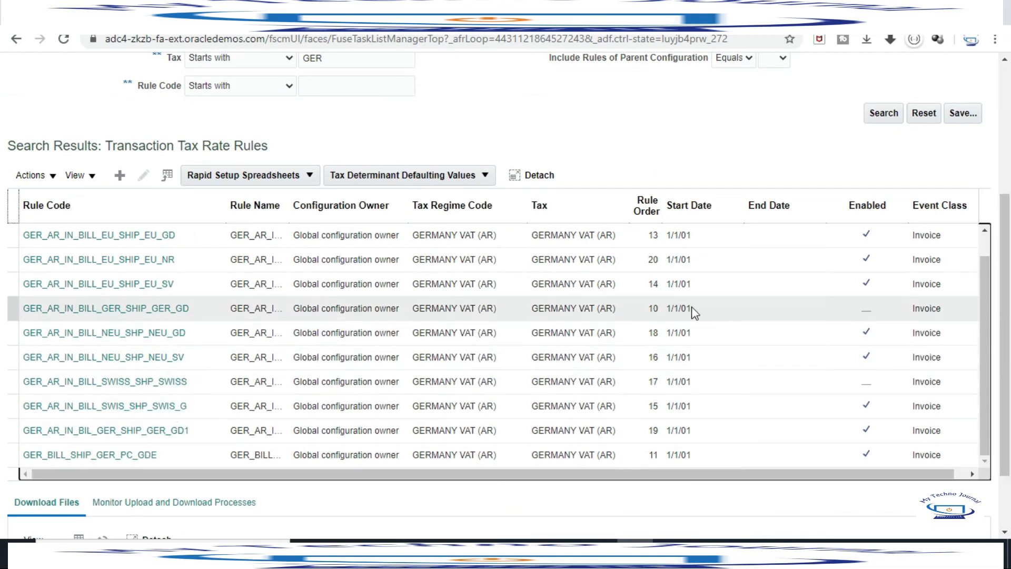
{"action": "left_click", "coordinate": [137, 237]}
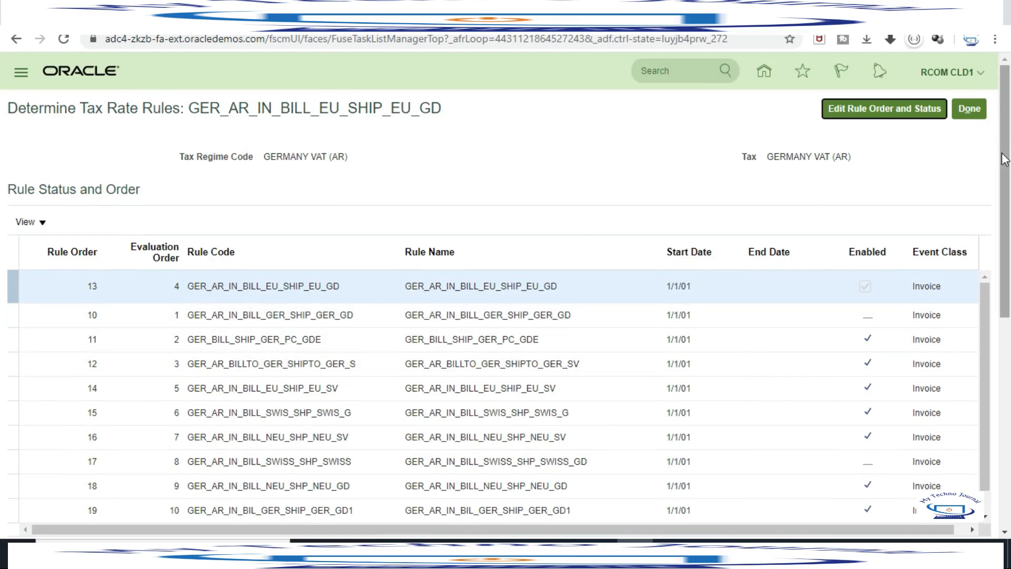
{"action": "left_click_drag", "start_coordinate": [1005, 153], "coordinate": [1007, 269]}
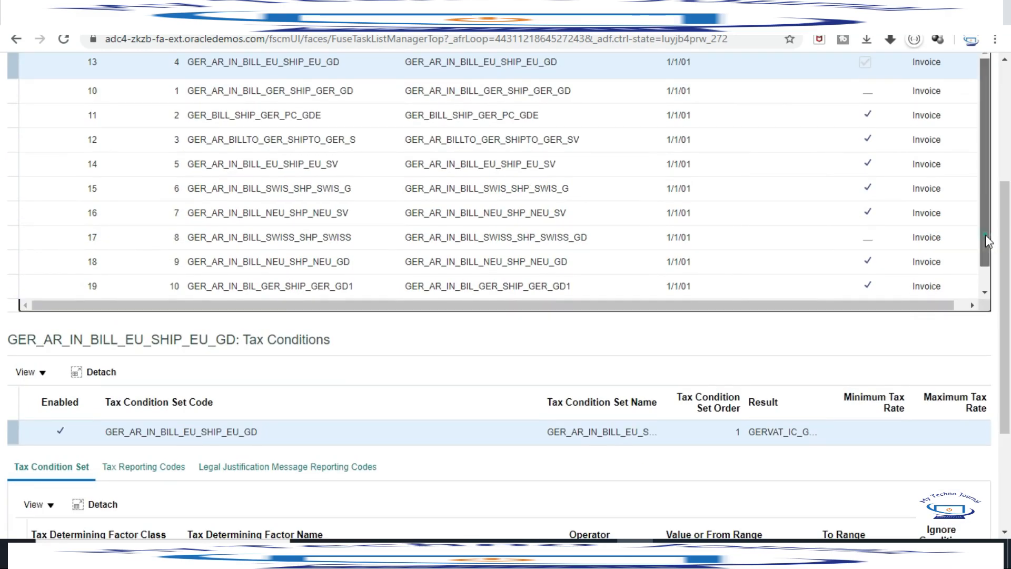
{"action": "left_click_drag", "start_coordinate": [984, 235], "coordinate": [990, 270]}
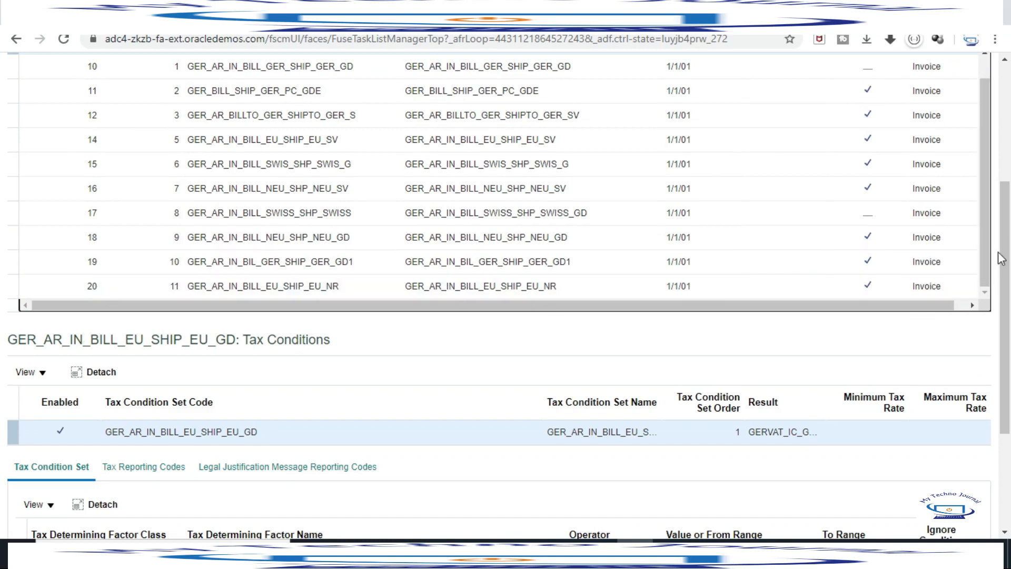
{"action": "left_click_drag", "start_coordinate": [983, 267], "coordinate": [978, 317]}
{"action": "scroll", "coordinate": [846, 124], "scroll_direction": "up", "scroll_amount": 5}
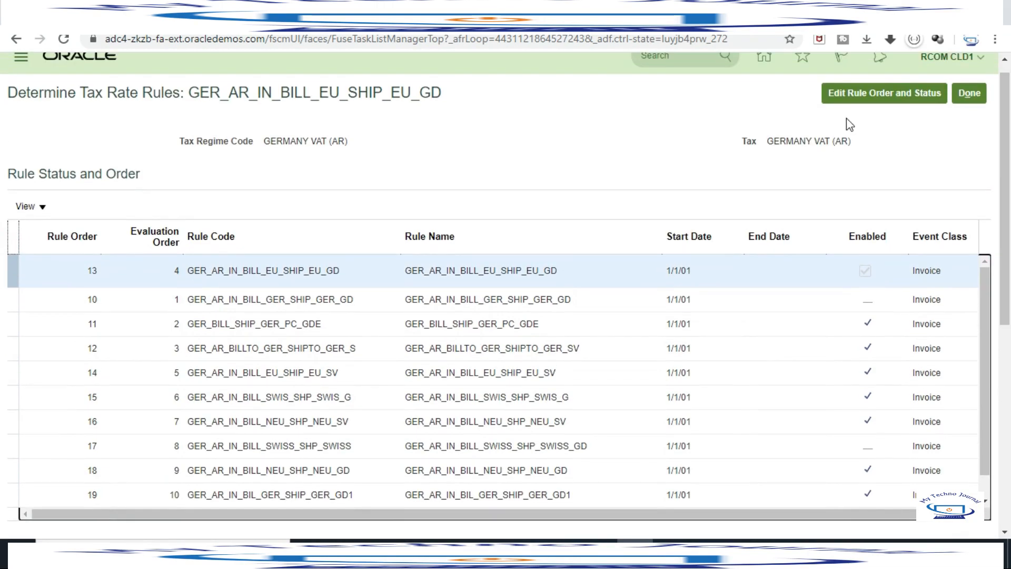
{"action": "left_click", "coordinate": [866, 90]}
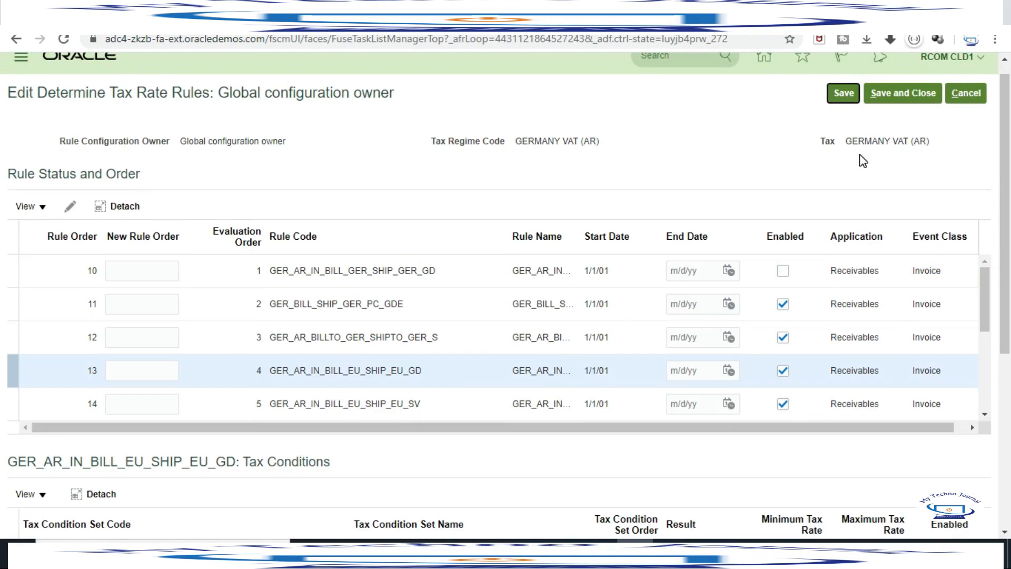
Set the new rule order of GER_AR_IN_BILL_EU_SHIP_EU_NR to 13.
{"action": "scroll", "coordinate": [1002, 169], "scroll_direction": "down", "scroll_amount": 2}
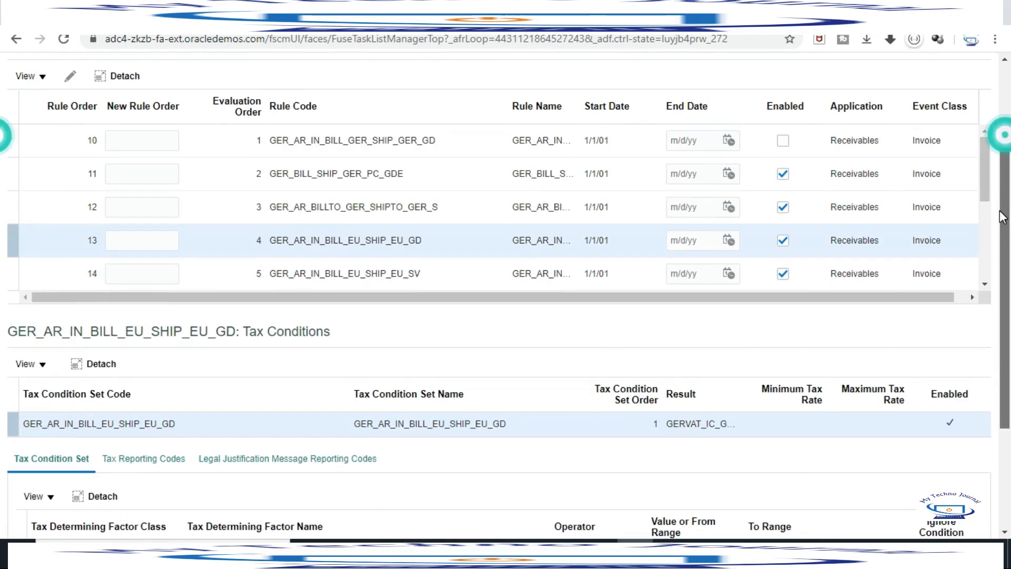
{"action": "left_click", "coordinate": [986, 179]}
{"action": "left_click_drag", "start_coordinate": [986, 178], "coordinate": [975, 287]}
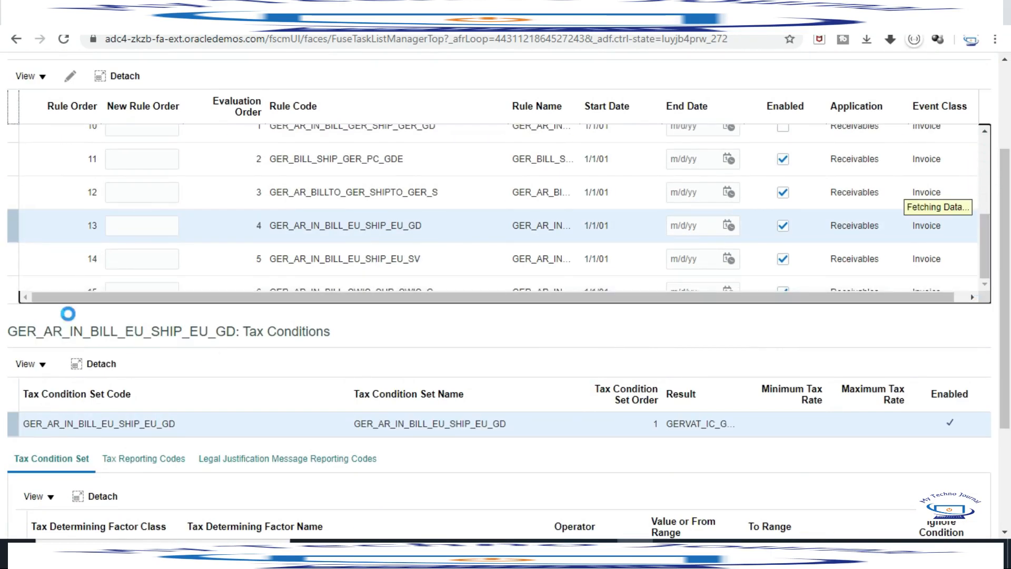
{"action": "left_click_drag", "start_coordinate": [985, 221], "coordinate": [990, 250]}
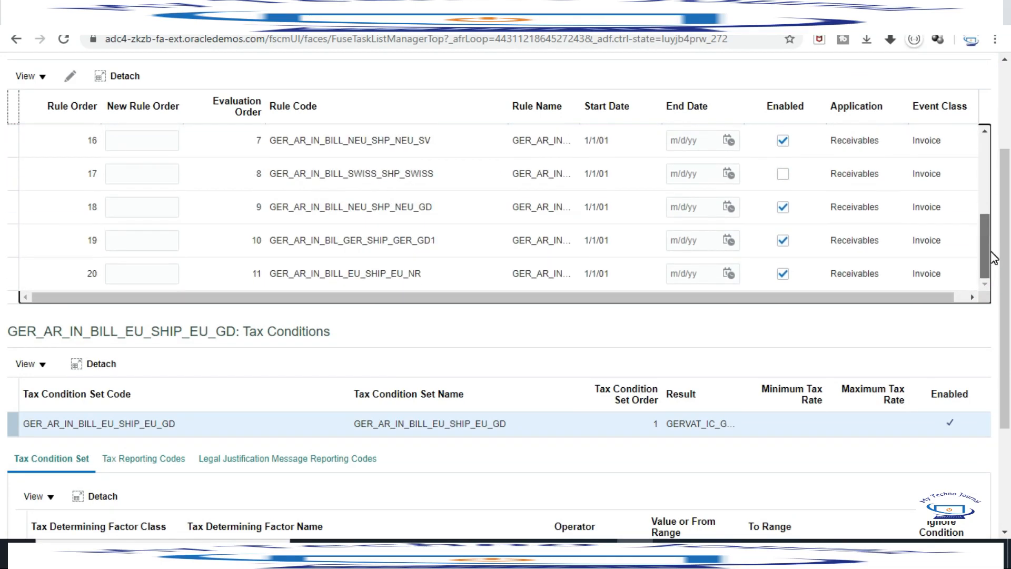
{"action": "left_click", "coordinate": [125, 273]}
{"action": "type", "text": "13"}
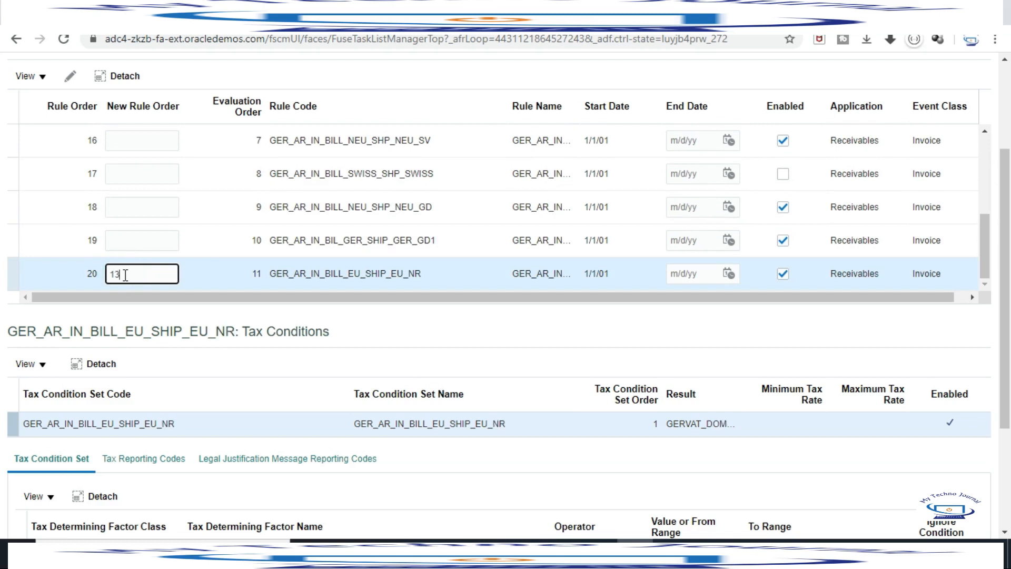
{"action": "left_click_drag", "start_coordinate": [146, 275], "coordinate": [72, 287]}
{"action": "left_click", "coordinate": [164, 276]}
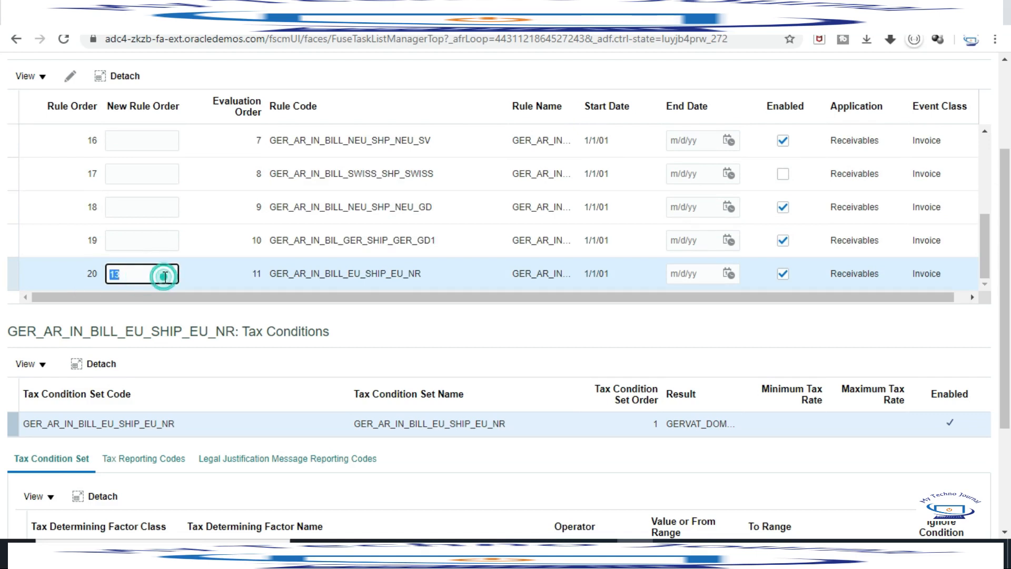
{"action": "left_click_drag", "start_coordinate": [163, 276], "coordinate": [108, 272]}
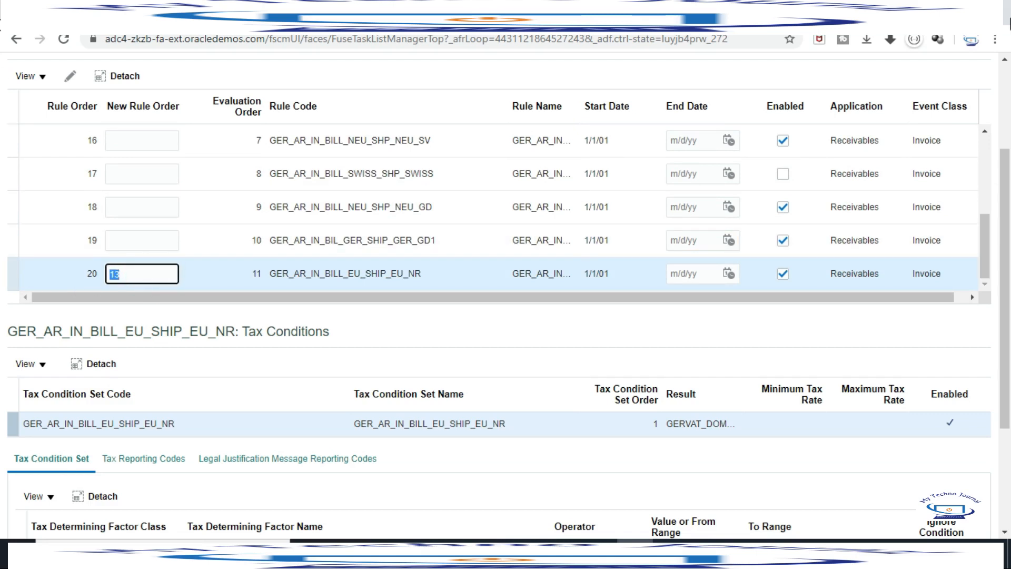
Set the new rule order of GER_AR_IN_BILL_EU_SHIP_EU_GD to 20, and save and close the rule order changes.
{"action": "left_click_drag", "start_coordinate": [984, 231], "coordinate": [996, 141]}
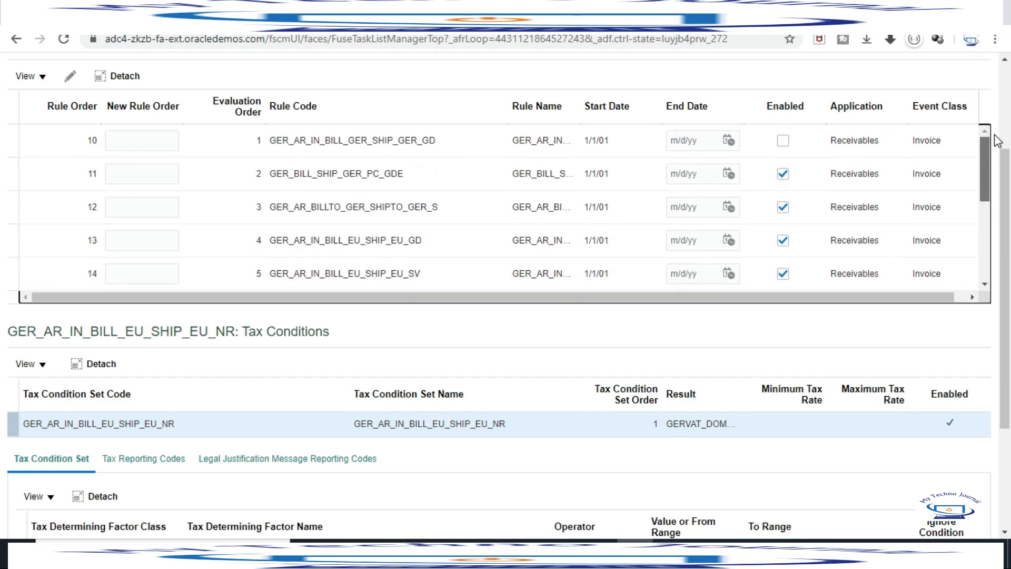
{"action": "left_click", "coordinate": [144, 237]}
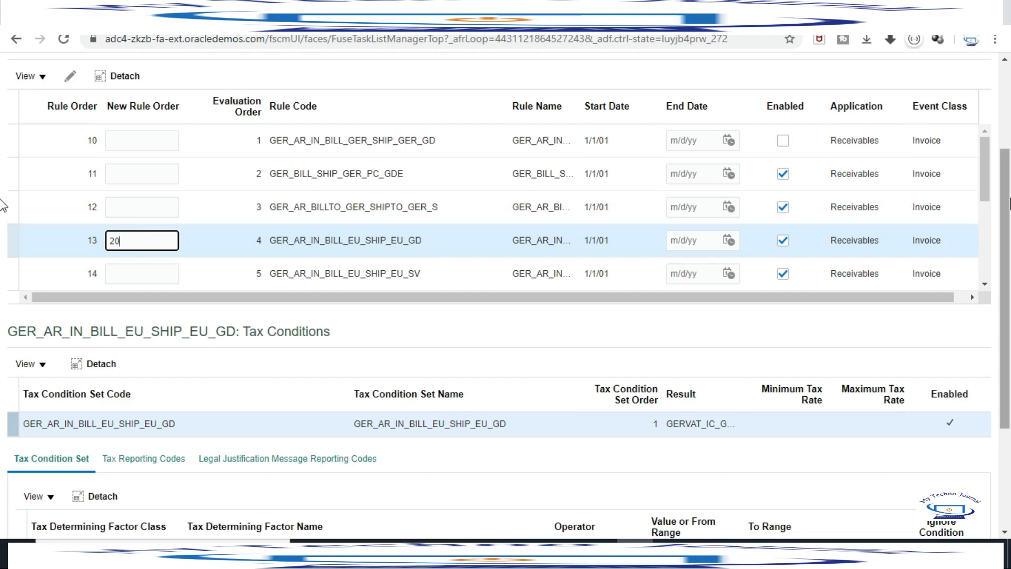
{"action": "left_click_drag", "start_coordinate": [1004, 208], "coordinate": [1005, 151]}
{"action": "mouse_move", "coordinate": [989, 276]}
{"action": "left_mouse_down"}
{"action": "mouse_move", "coordinate": [983, 306]}
{"action": "mouse_move", "coordinate": [994, 262]}
{"action": "left_mouse_up"}
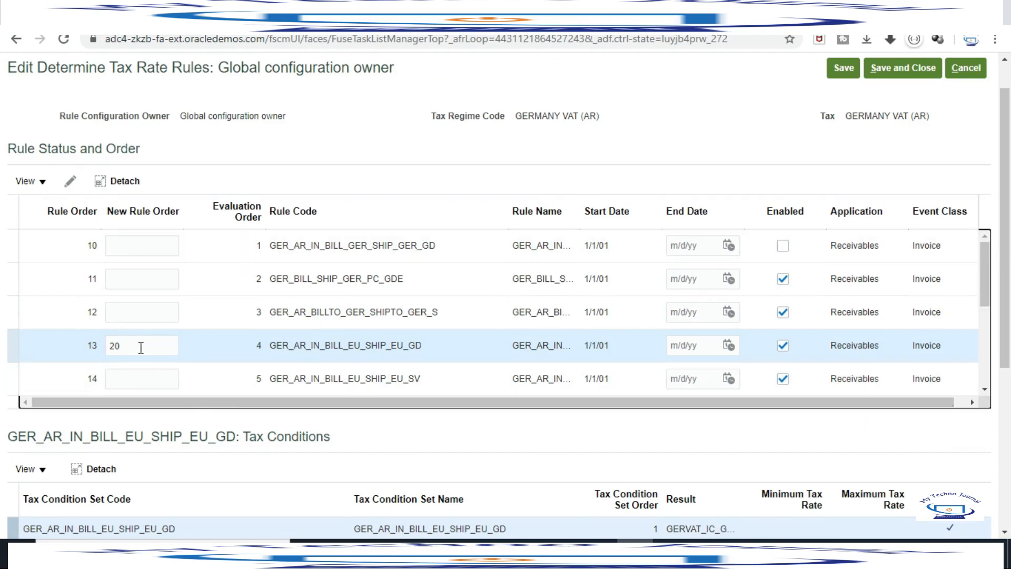
{"action": "left_click", "coordinate": [140, 345]}
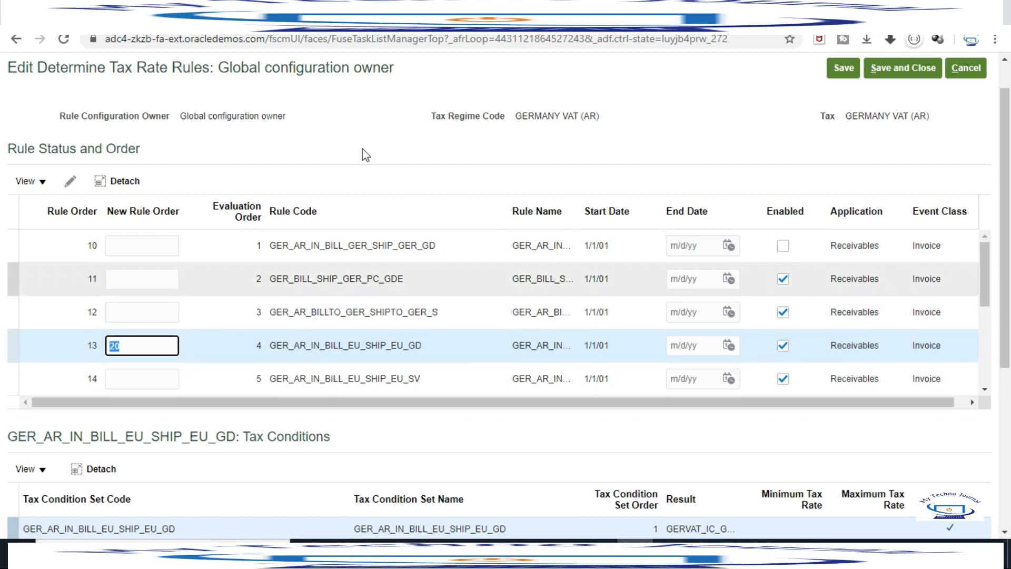
{"action": "left_click", "coordinate": [890, 74]}
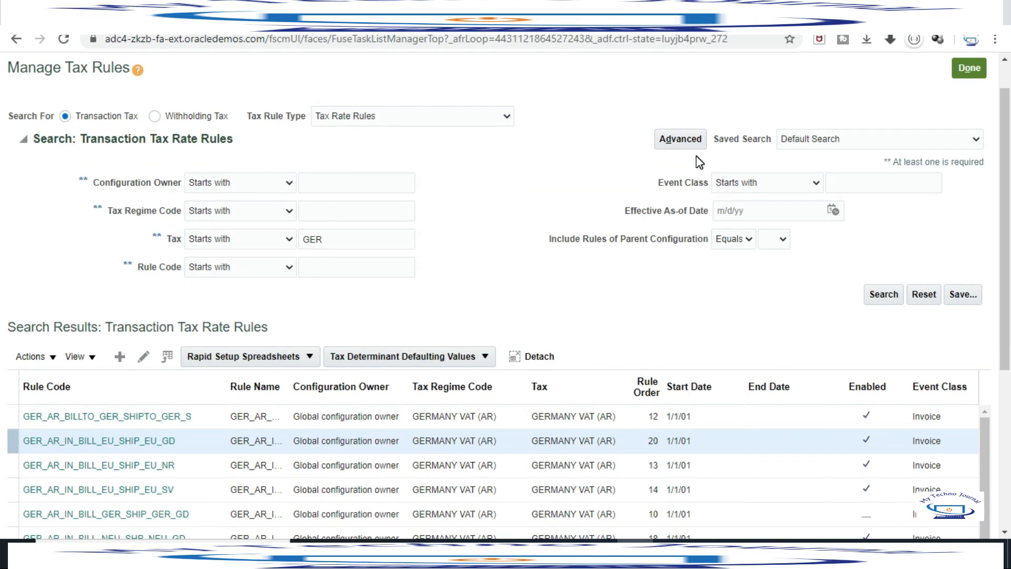
Check the rule orders in the tax rate rules list and exit the Manage Tax Rules task.
{"action": "scroll", "coordinate": [862, 267], "scroll_direction": "down", "scroll_amount": 4}
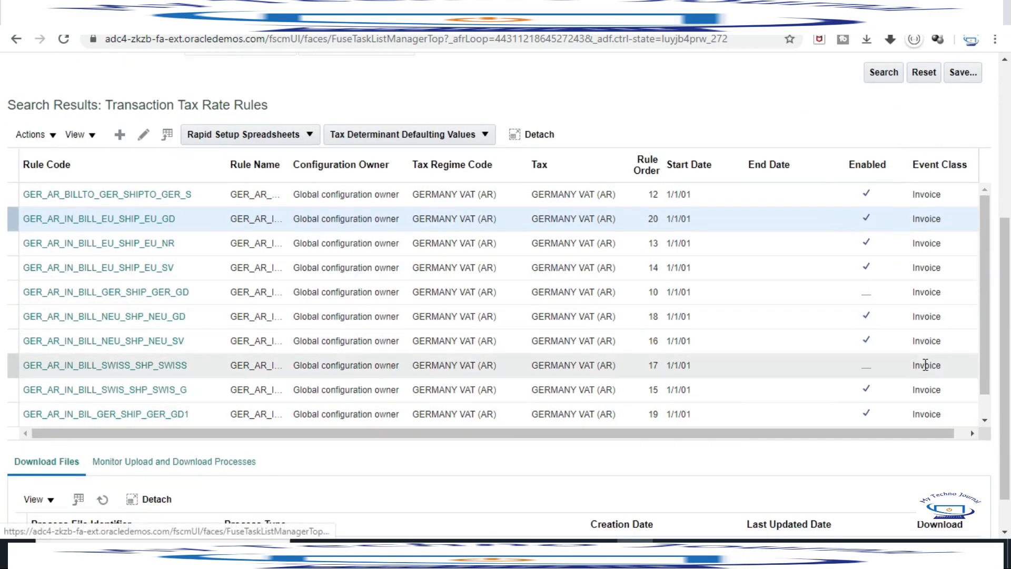
{"action": "scroll", "coordinate": [946, 244], "scroll_direction": "up", "scroll_amount": 4}
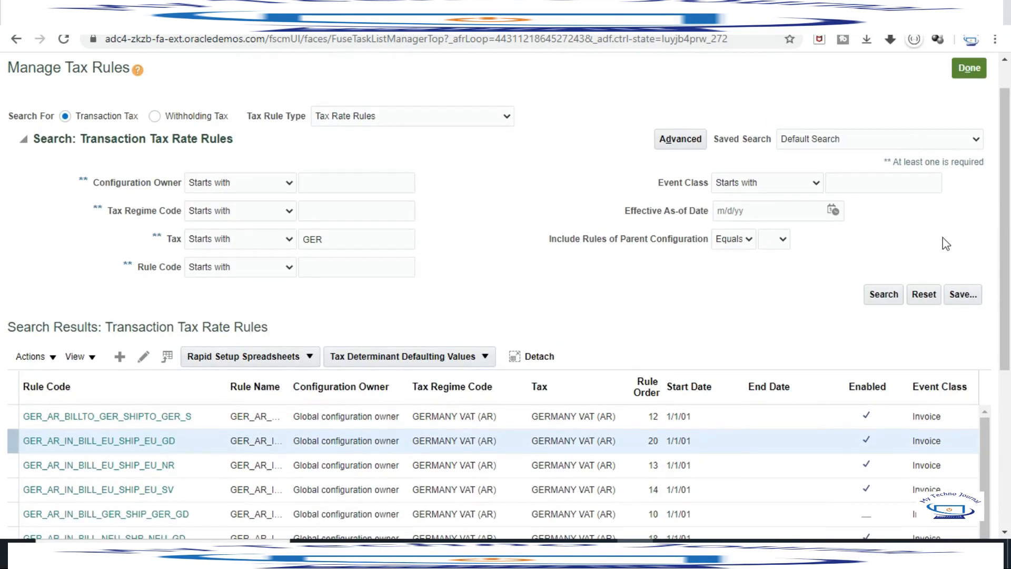
{"action": "left_click", "coordinate": [968, 68]}
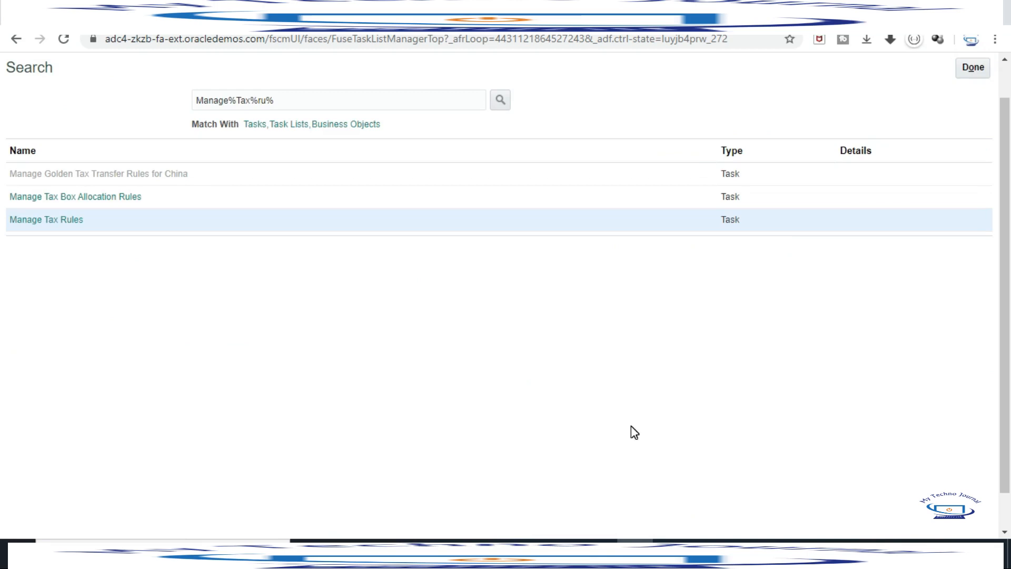
Search the setup tasks for "Manage%sim%".
{"action": "left_click", "coordinate": [288, 102]}
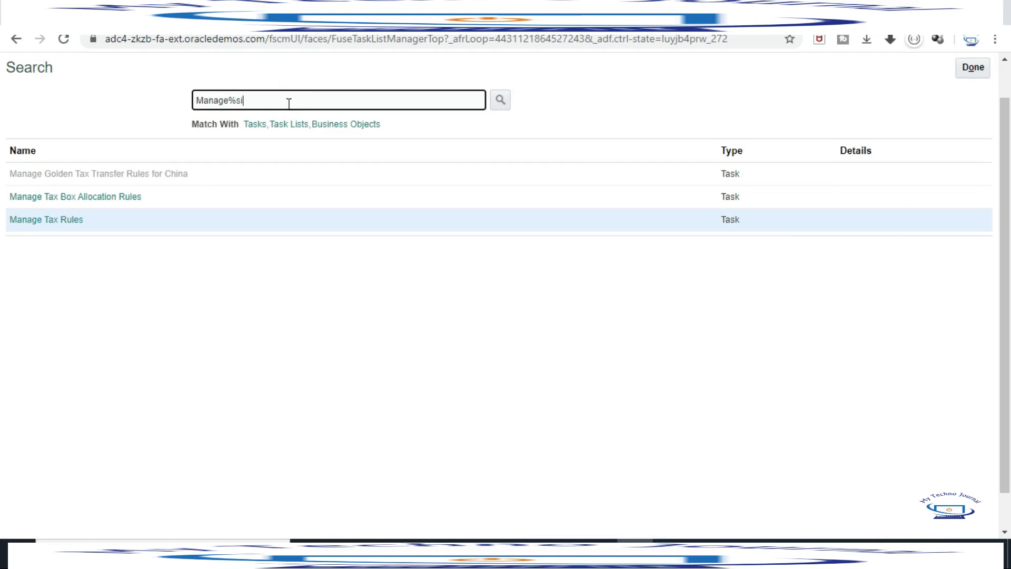
{"action": "type", "text": "sim%"}
{"action": "left_click", "coordinate": [501, 101]}
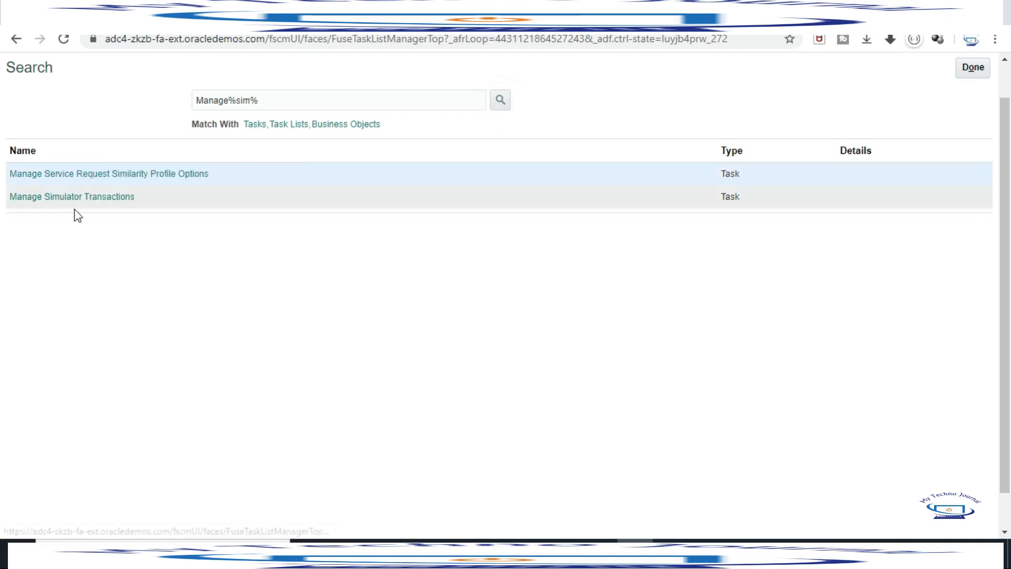
Open the Manage Simulator Transactions task and set the business unit filter to Germany Business Unit, copied from the Udemy Notes file.
{"action": "left_click", "coordinate": [79, 195]}
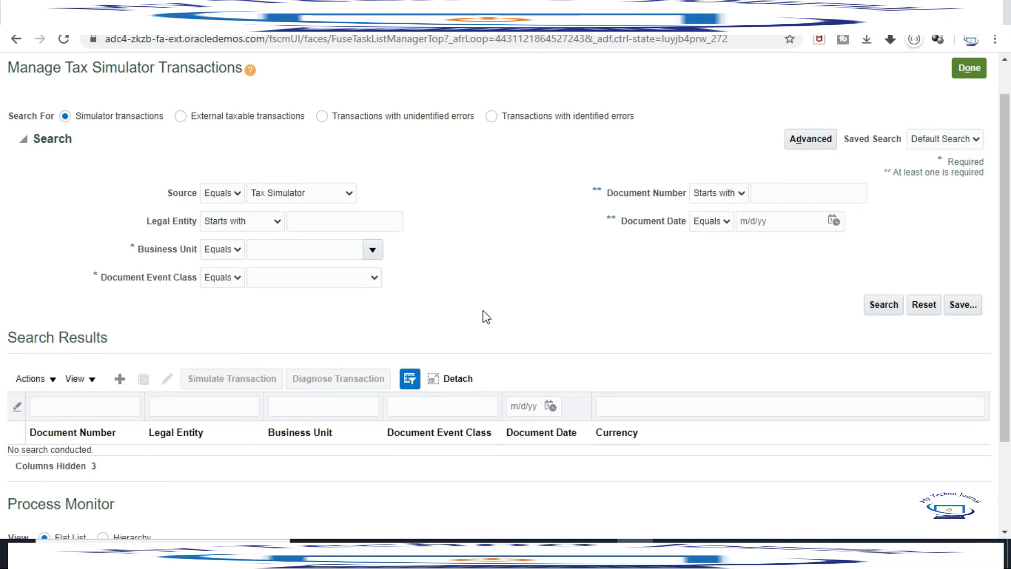
{"action": "left_click", "coordinate": [335, 249]}
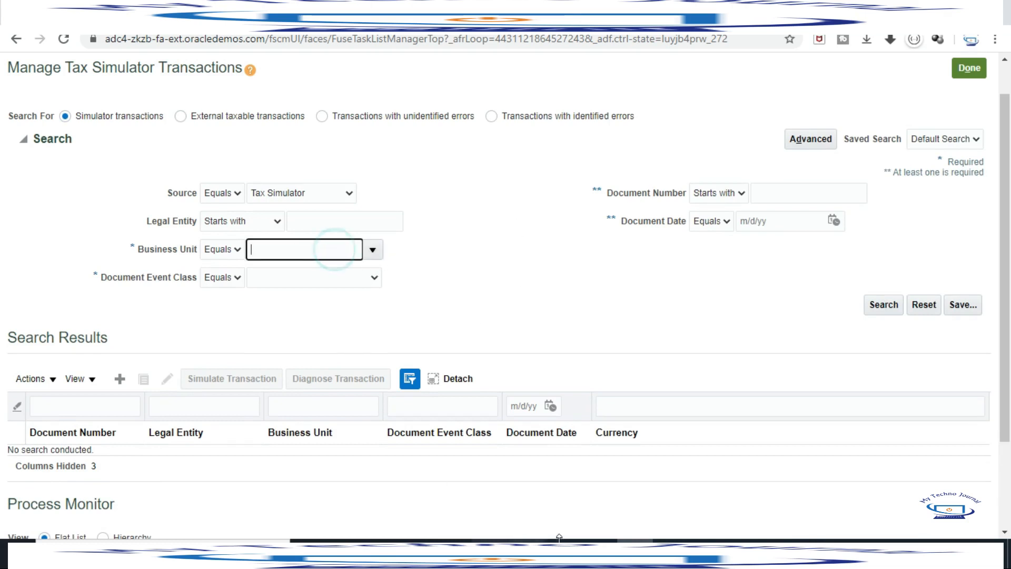
{"action": "left_click", "coordinate": [609, 534]}
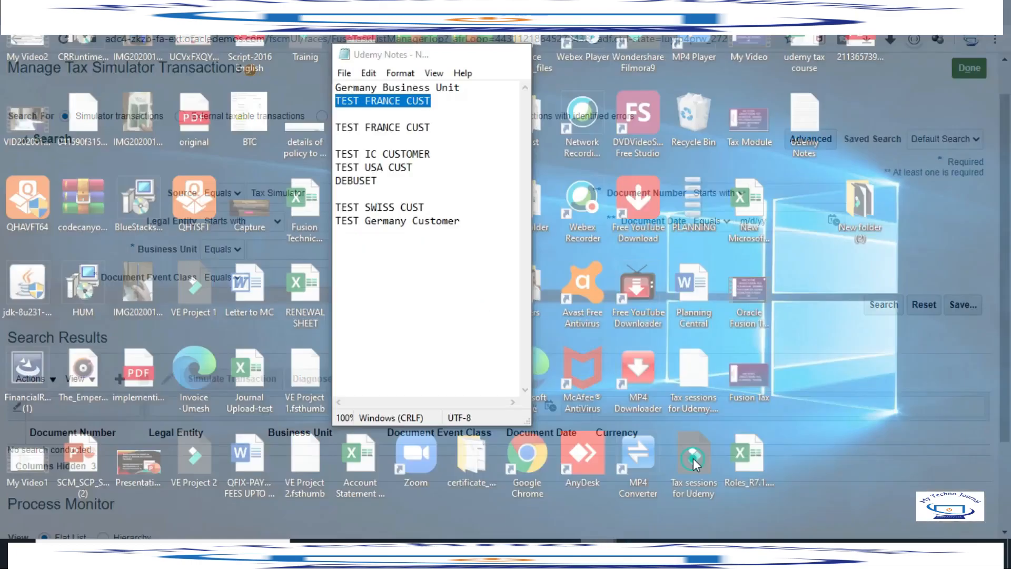
{"action": "left_click", "coordinate": [679, 489]}
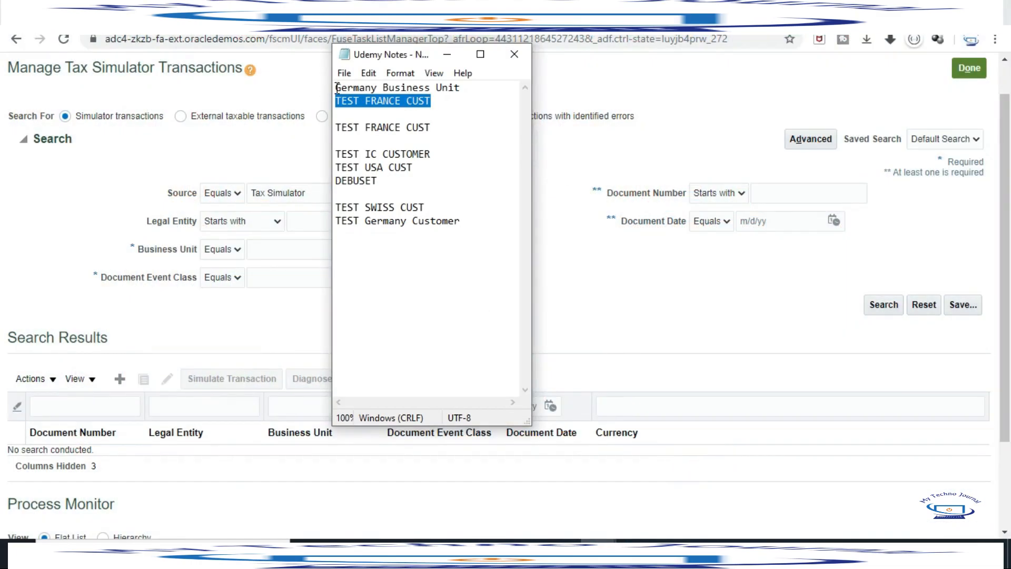
{"action": "left_click_drag", "start_coordinate": [337, 87], "coordinate": [458, 87]}
{"action": "right_click", "coordinate": [451, 88]}
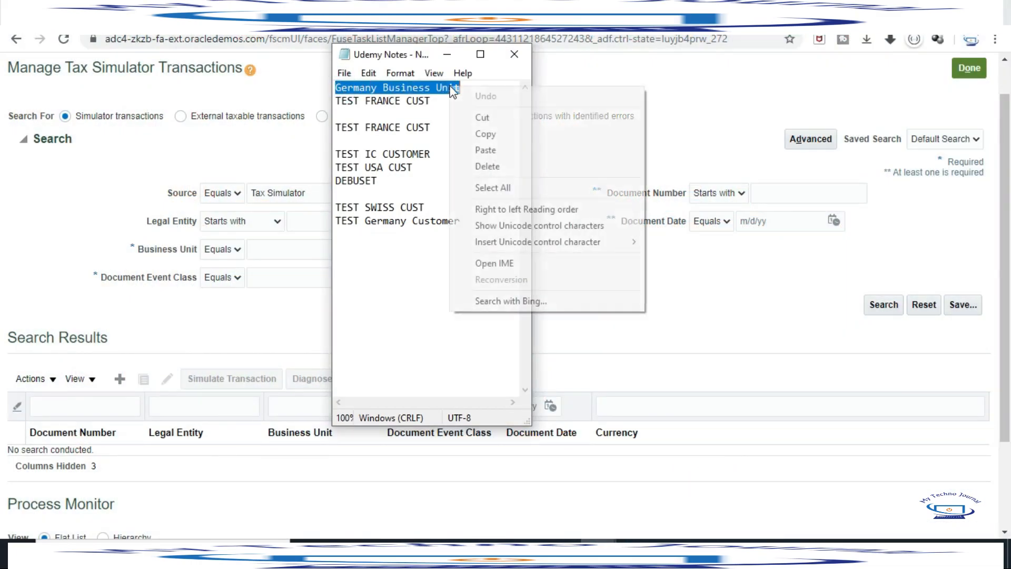
{"action": "left_click", "coordinate": [494, 139]}
{"action": "left_click", "coordinate": [280, 250]}
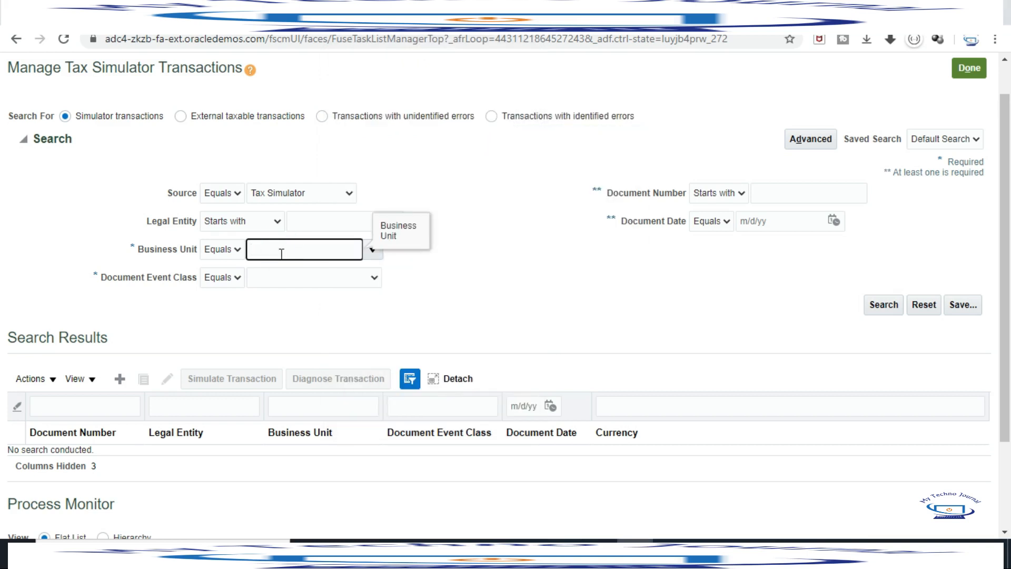
{"action": "key", "text": "ctrl+v"}
{"action": "left_click", "coordinate": [564, 299]}
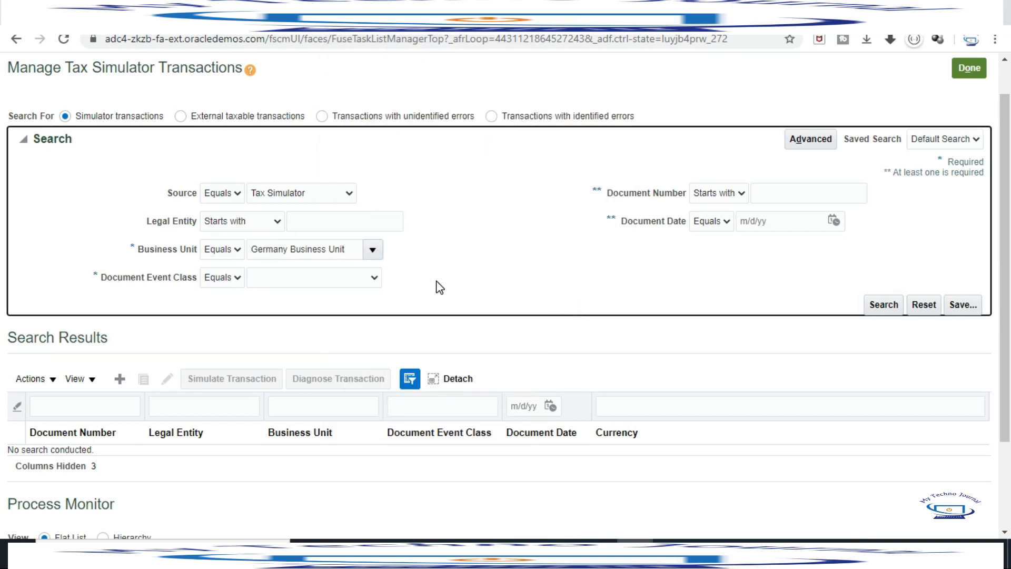
Search for simulator transactions with document event class Sales invoice and document number GERVAT1.
{"action": "left_click", "coordinate": [374, 277]}
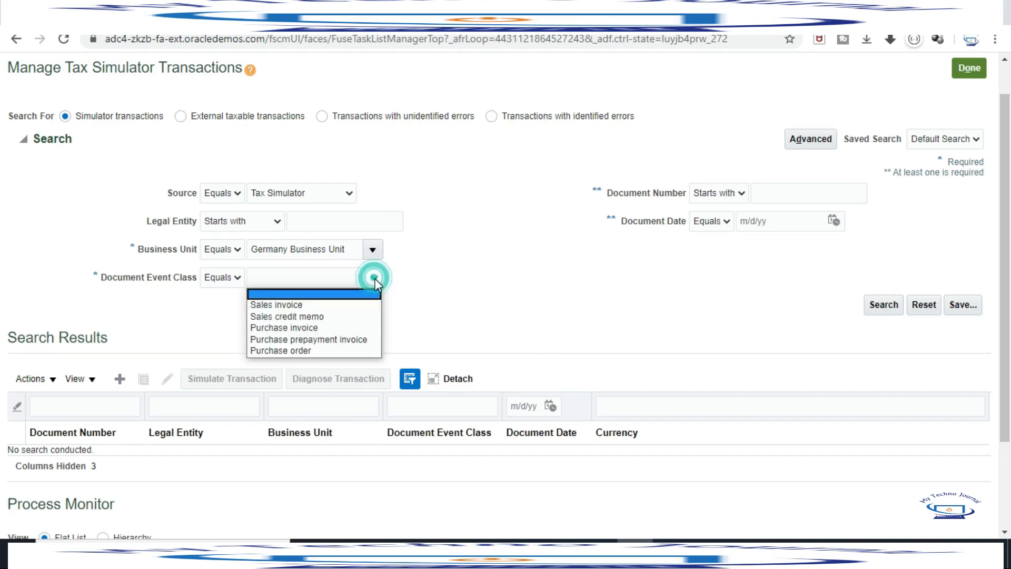
{"action": "left_click", "coordinate": [291, 305]}
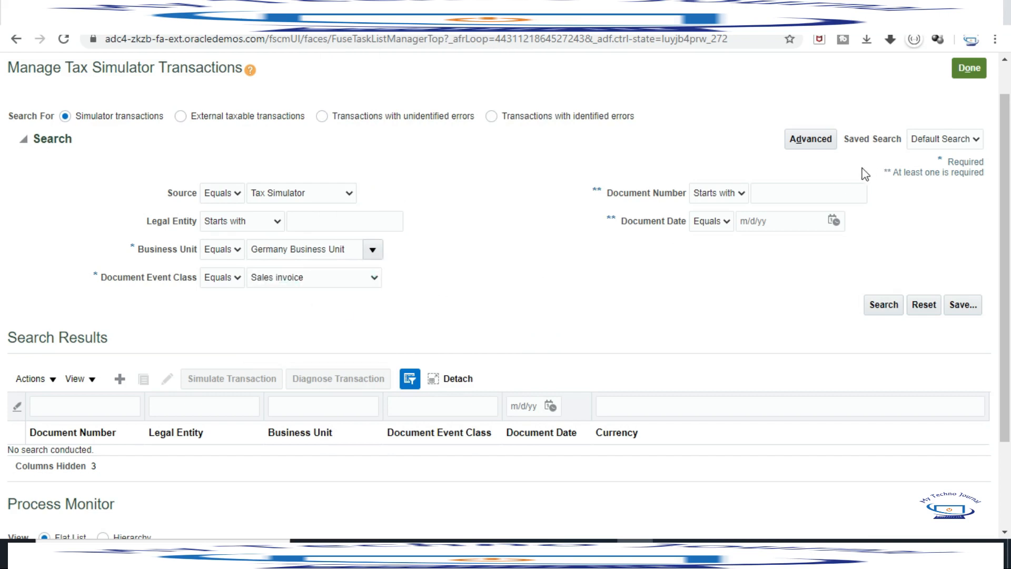
{"action": "left_click", "coordinate": [794, 194]}
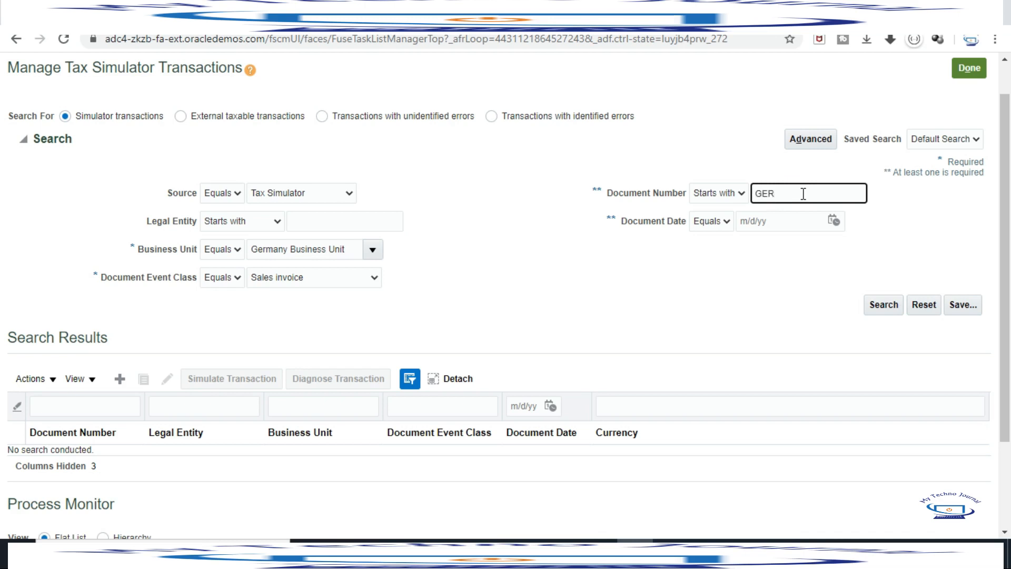
{"action": "type", "text": "GERVAT1"}
{"action": "left_click", "coordinate": [888, 304]}
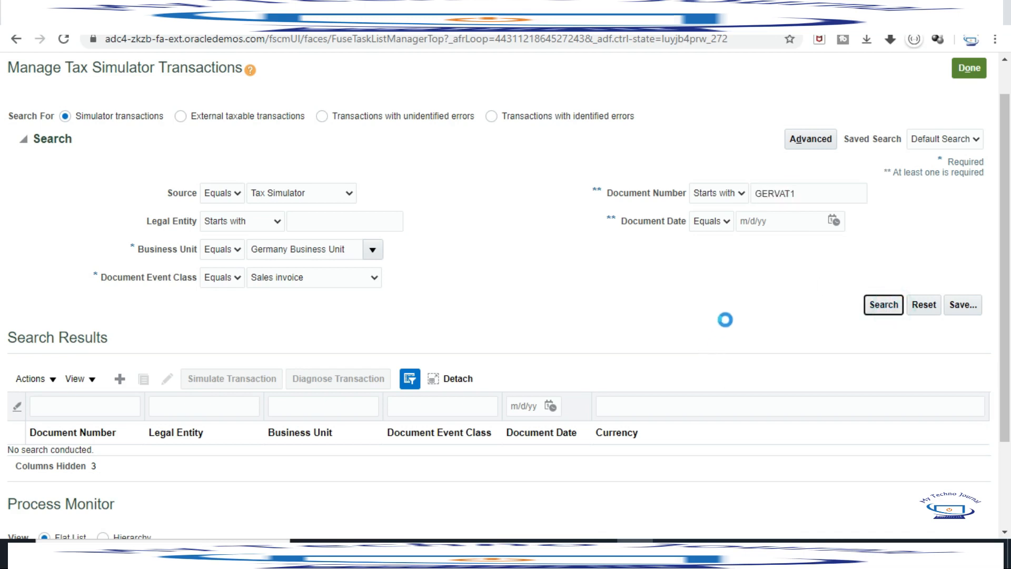
{"action": "scroll", "coordinate": [589, 291], "scroll_direction": "down", "scroll_amount": 3}
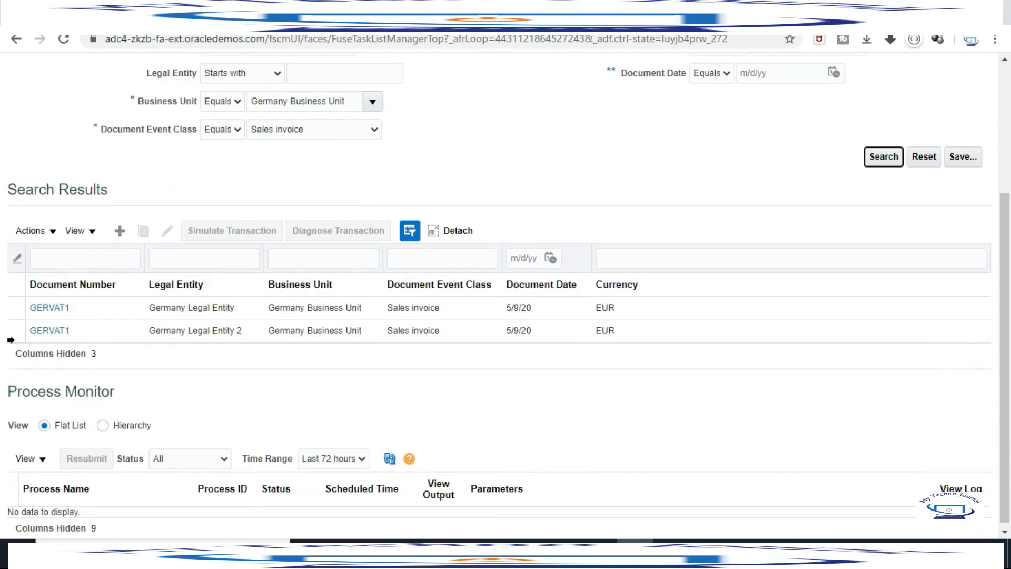
Open the GERVAT1 invoice of Germany Legal Entity for editing and clear the product category on line 1.
{"action": "left_click", "coordinate": [40, 311]}
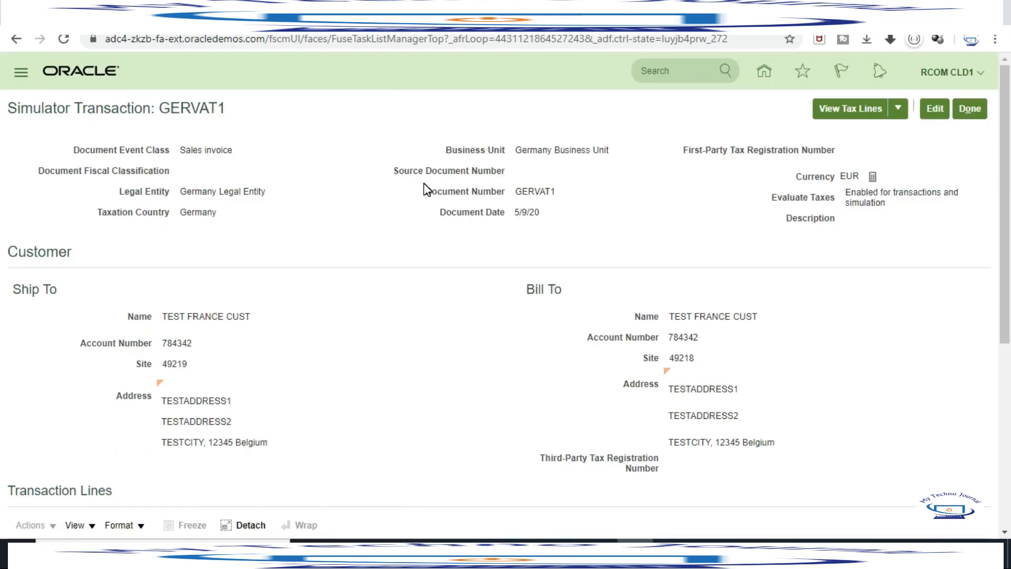
{"action": "left_click", "coordinate": [935, 108]}
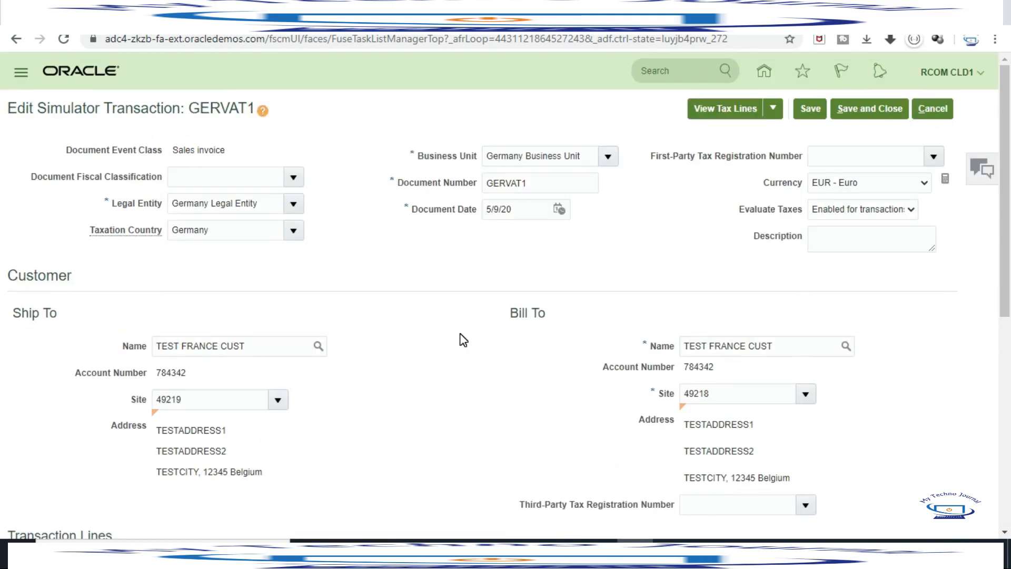
{"action": "scroll", "coordinate": [463, 339], "scroll_direction": "down", "scroll_amount": 7}
{"action": "scroll", "coordinate": [463, 339], "scroll_direction": "down", "scroll_amount": 1}
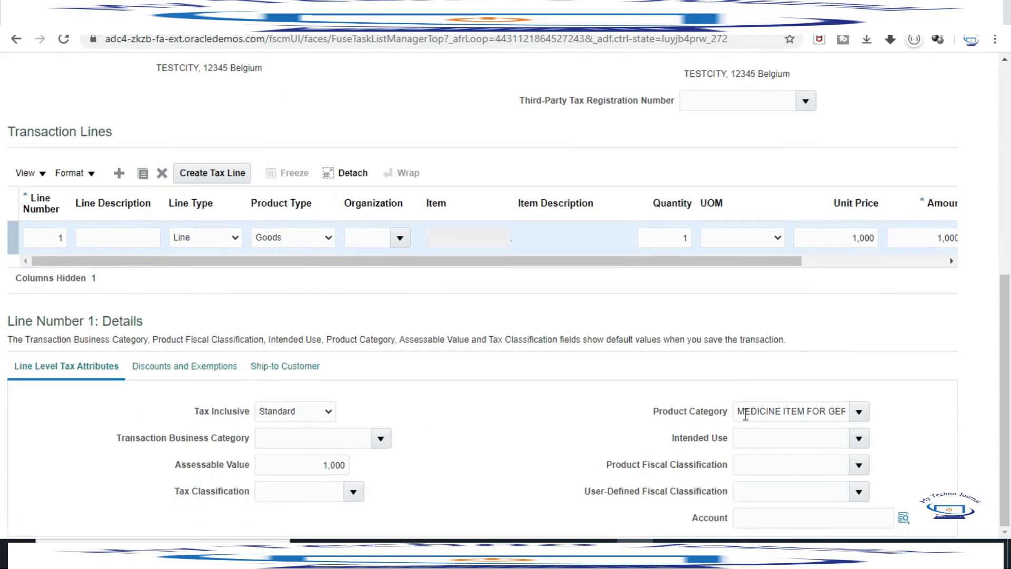
{"action": "left_click_drag", "start_coordinate": [738, 414], "coordinate": [896, 408]}
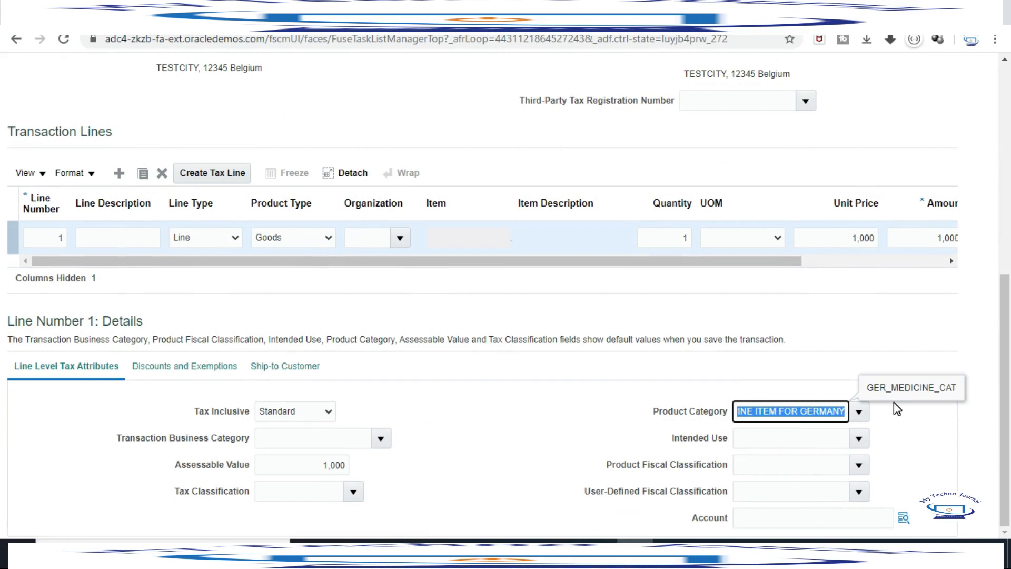
{"action": "key", "text": "BackSpace"}
{"action": "left_click", "coordinate": [820, 408]}
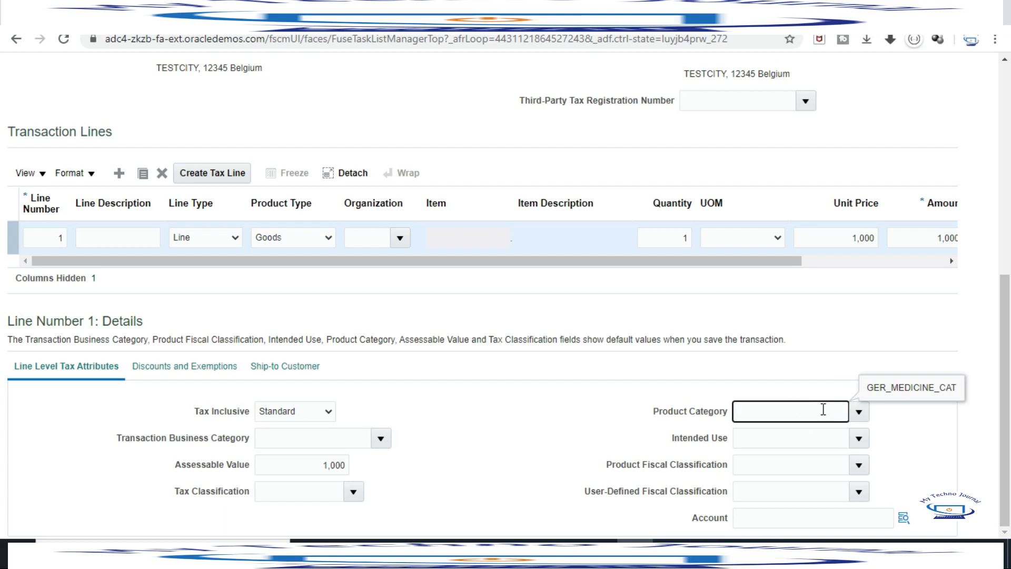
Review the invoice's header, ship-to and bill-to customer sites, and the line 1 tax attributes.
{"action": "scroll", "coordinate": [842, 421], "scroll_direction": "up", "scroll_amount": 1}
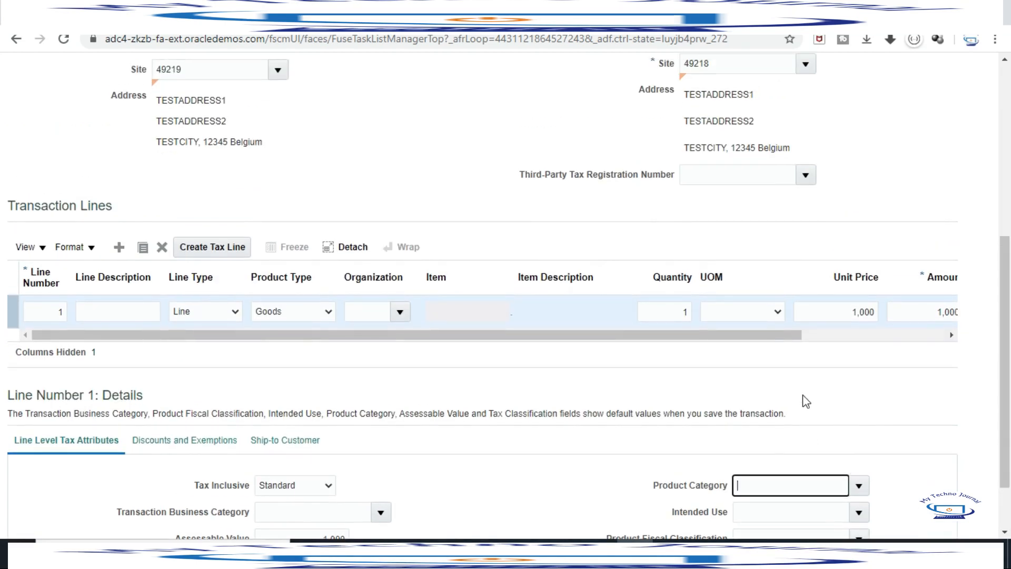
{"action": "scroll", "coordinate": [803, 401], "scroll_direction": "down", "scroll_amount": 1}
{"action": "left_click", "coordinate": [787, 410]}
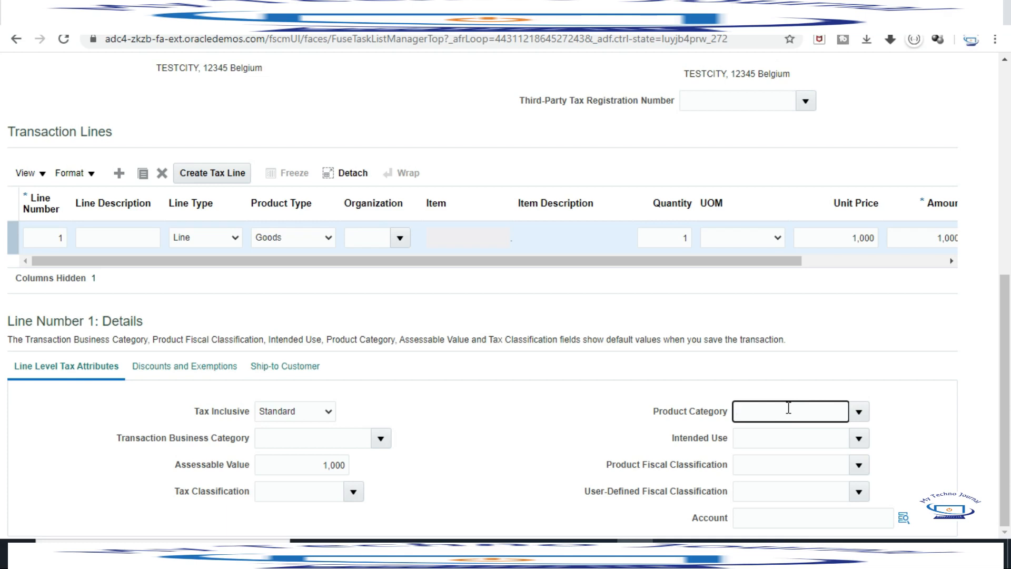
{"action": "left_click", "coordinate": [768, 416]}
{"action": "left_click", "coordinate": [772, 411]}
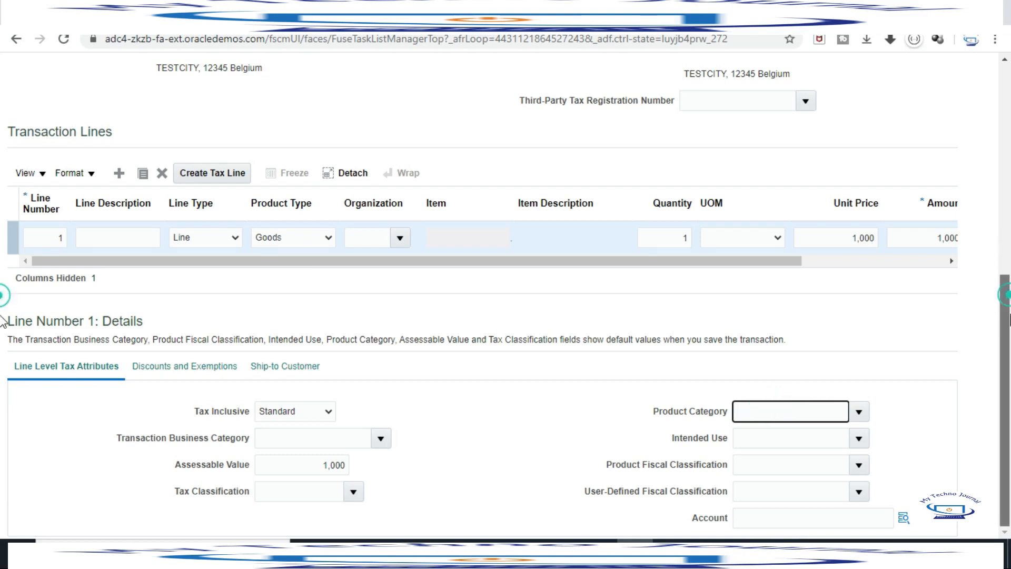
{"action": "scroll", "coordinate": [2, 161], "scroll_direction": "up", "scroll_amount": 5}
{"action": "scroll", "coordinate": [3, 160], "scroll_direction": "up", "scroll_amount": 3}
{"action": "scroll", "coordinate": [2, 448], "scroll_direction": "down", "scroll_amount": 8}
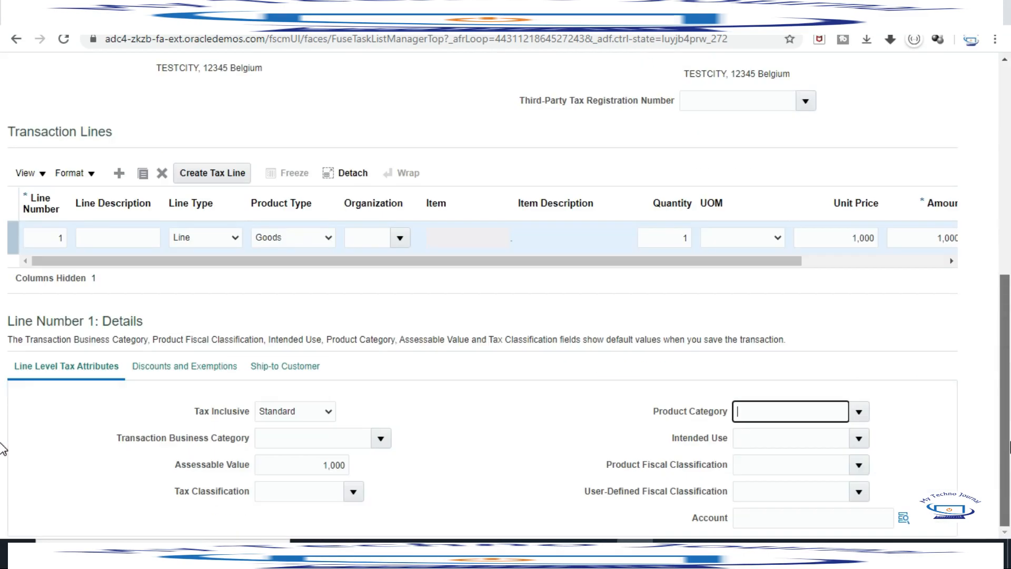
{"action": "scroll", "coordinate": [3, 270], "scroll_direction": "up", "scroll_amount": 8}
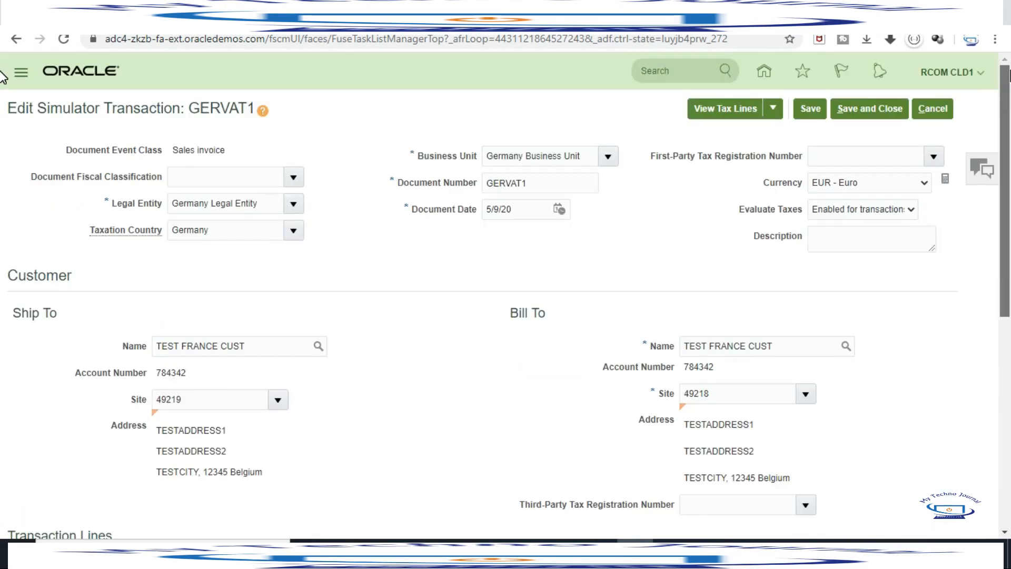
{"action": "left_click_drag", "start_coordinate": [1005, 287], "coordinate": [1010, 10]}
{"action": "scroll", "coordinate": [615, 235], "scroll_direction": "down", "scroll_amount": 4}
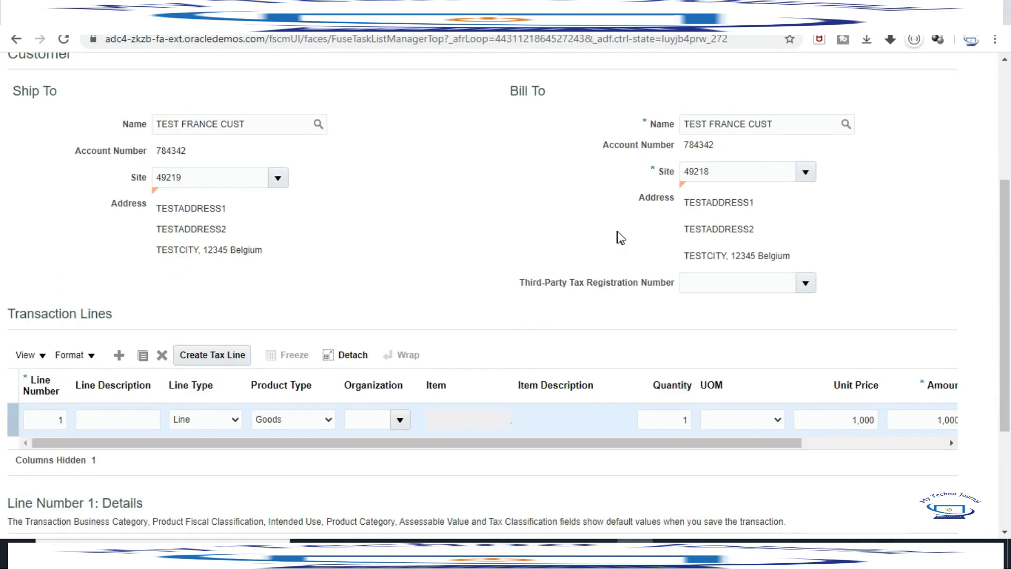
{"action": "scroll", "coordinate": [934, 265], "scroll_direction": "up", "scroll_amount": 4}
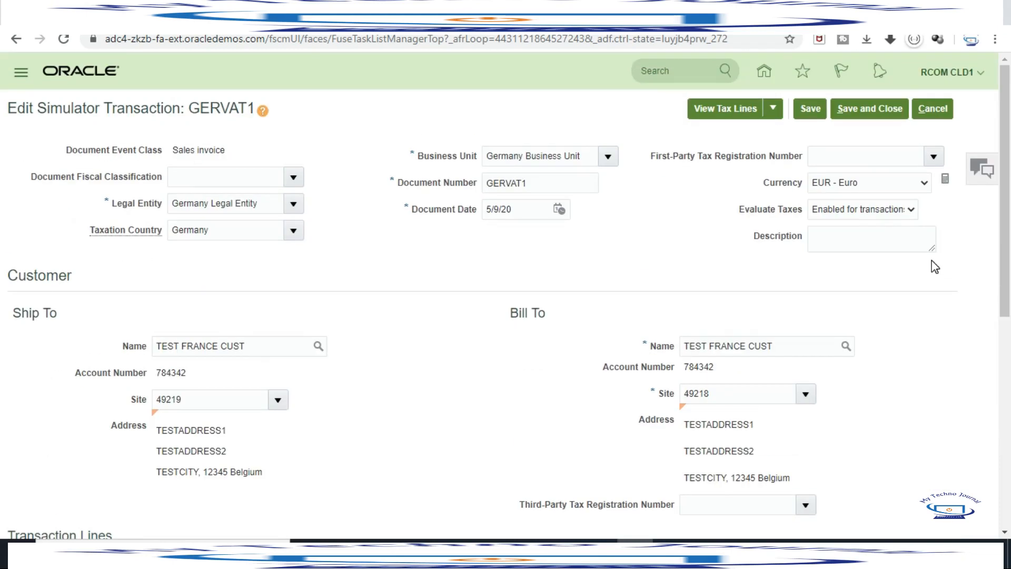
Save the GERVAT1 invoice and check the tax attributes of line 1.
{"action": "left_click", "coordinate": [809, 108]}
{"action": "left_click", "coordinate": [910, 210]}
{"action": "left_click", "coordinate": [908, 255]}
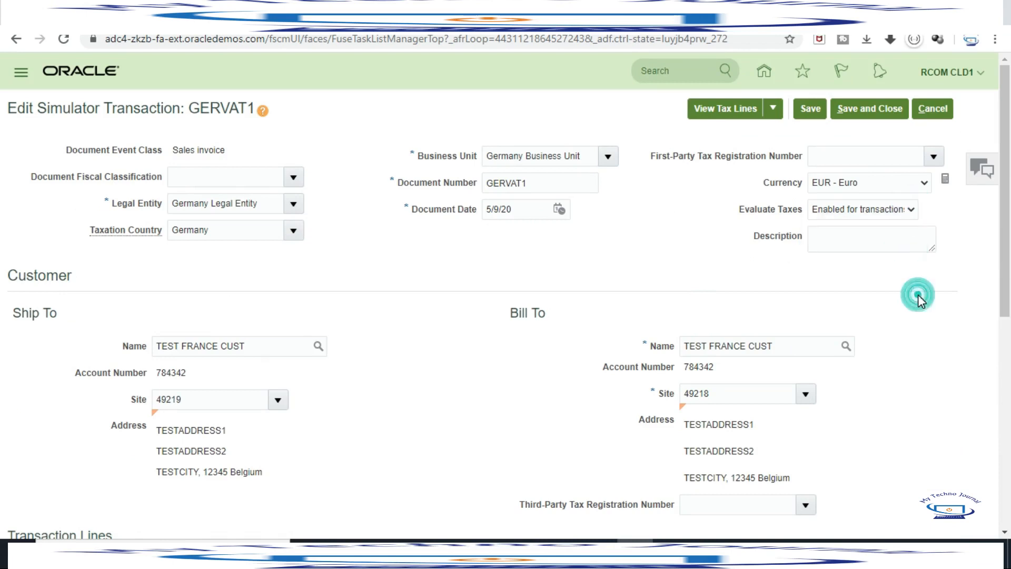
{"action": "left_click", "coordinate": [810, 109]}
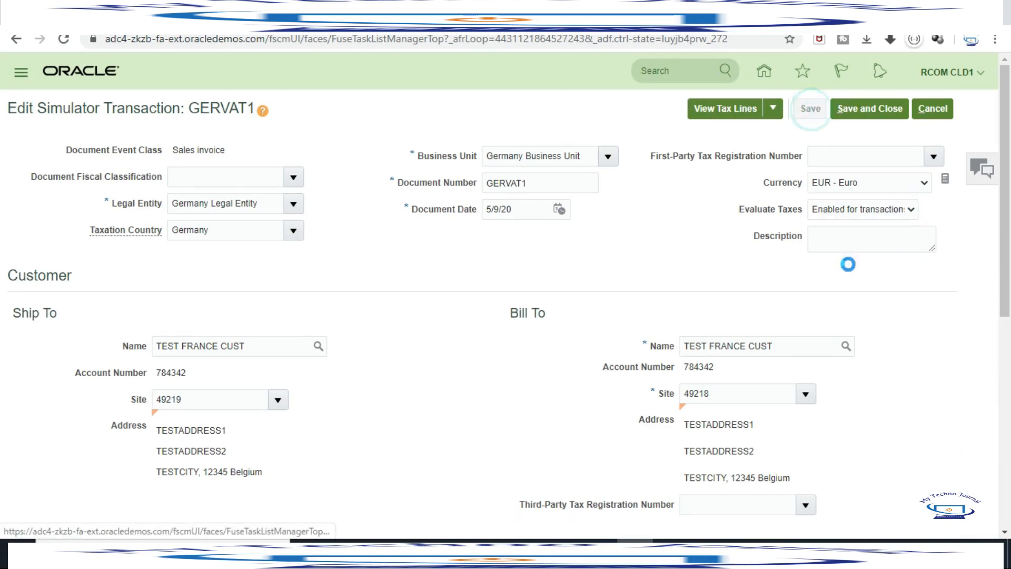
{"action": "scroll", "coordinate": [593, 287], "scroll_direction": "down", "scroll_amount": 3}
{"action": "scroll", "coordinate": [593, 287], "scroll_direction": "down", "scroll_amount": 4}
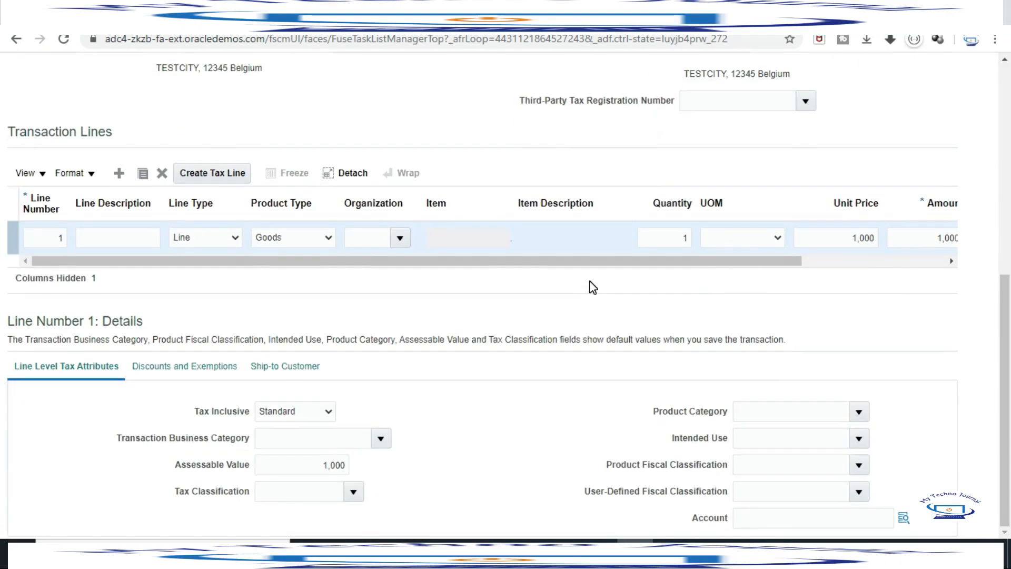
{"action": "scroll", "coordinate": [592, 287], "scroll_direction": "up", "scroll_amount": 8}
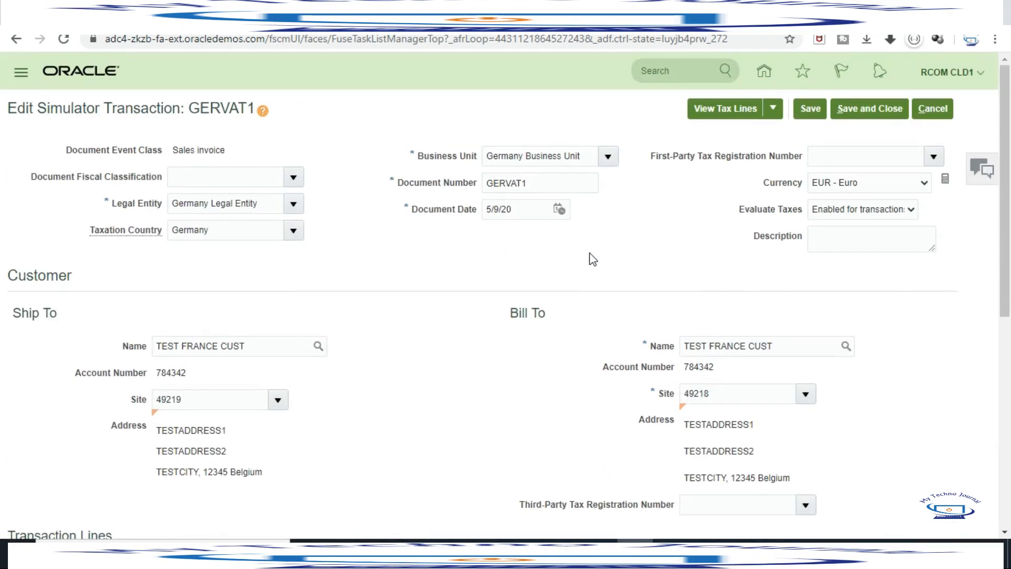
View the invoice's tax lines and examine the tax rate code, rate, tax amount and the determination rules.
{"action": "left_click", "coordinate": [728, 108]}
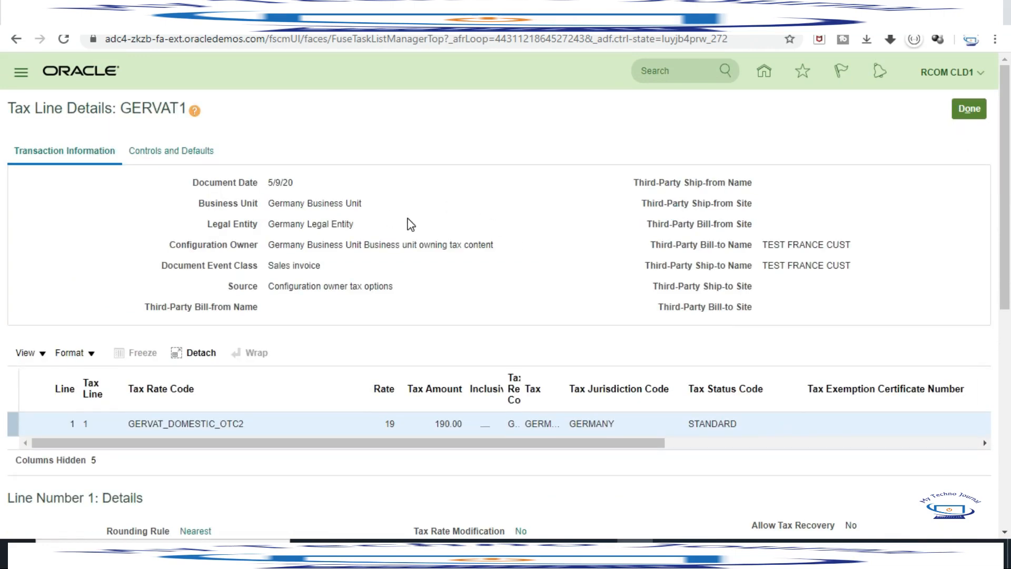
{"action": "scroll", "coordinate": [407, 219], "scroll_direction": "down", "scroll_amount": 3}
{"action": "left_click_drag", "start_coordinate": [177, 293], "coordinate": [9, 306]}
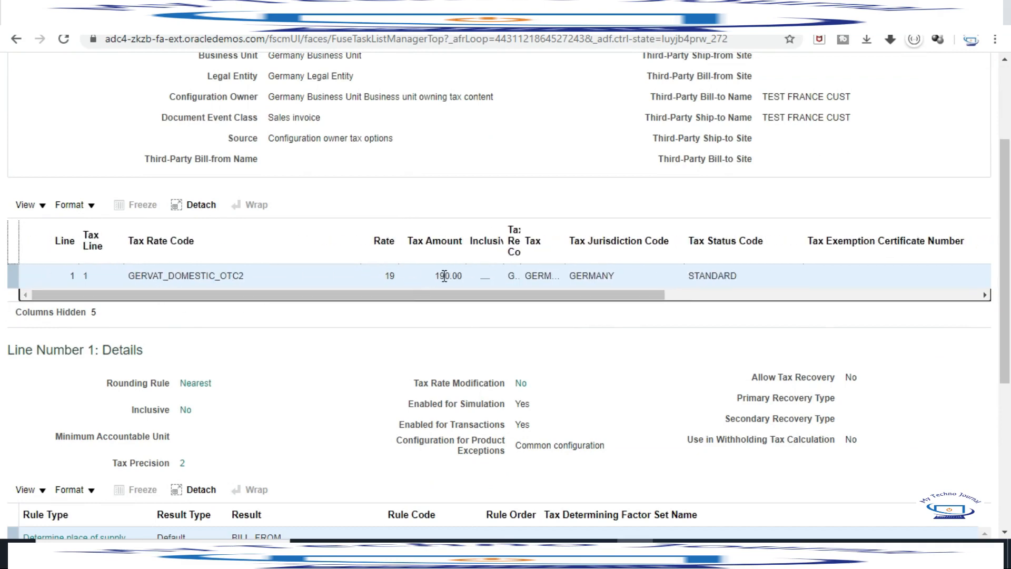
{"action": "left_click", "coordinate": [412, 294]}
{"action": "left_click_drag", "start_coordinate": [1003, 213], "coordinate": [1000, 355]}
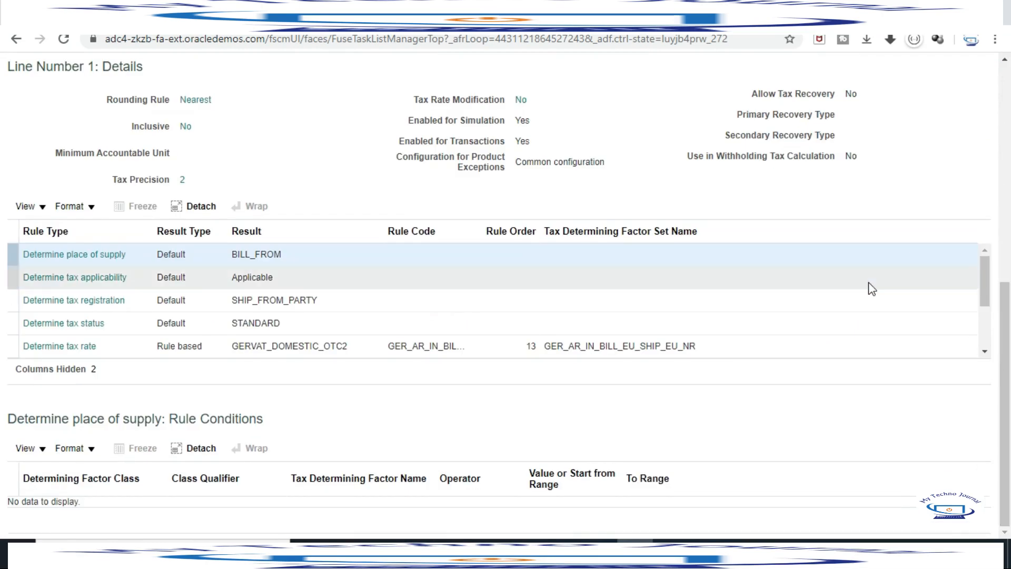
Select the Determine tax rate rule and examine its rule conditions against the tax line details.
{"action": "left_click", "coordinate": [544, 345]}
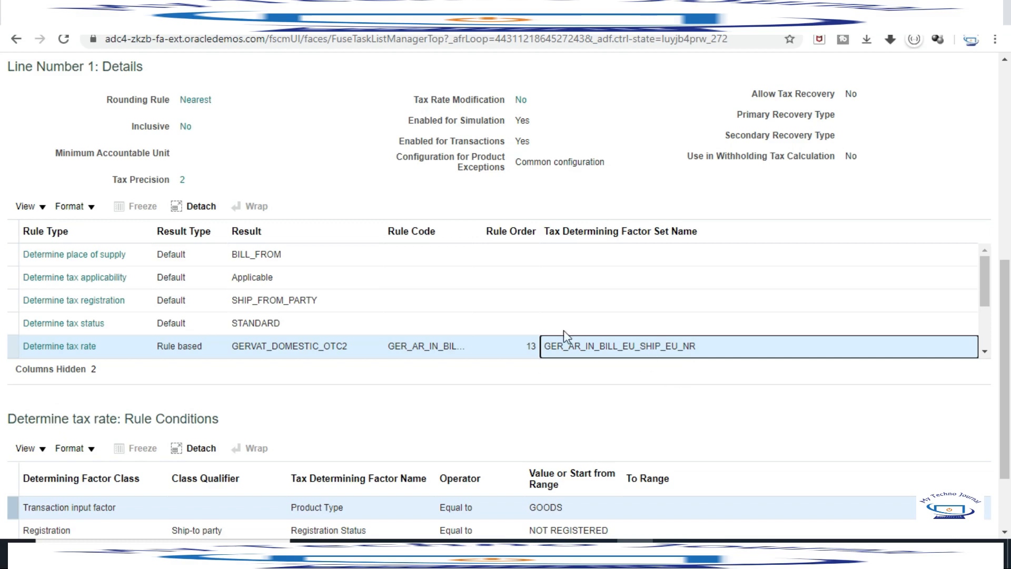
{"action": "scroll", "coordinate": [507, 303], "scroll_direction": "up", "scroll_amount": 5}
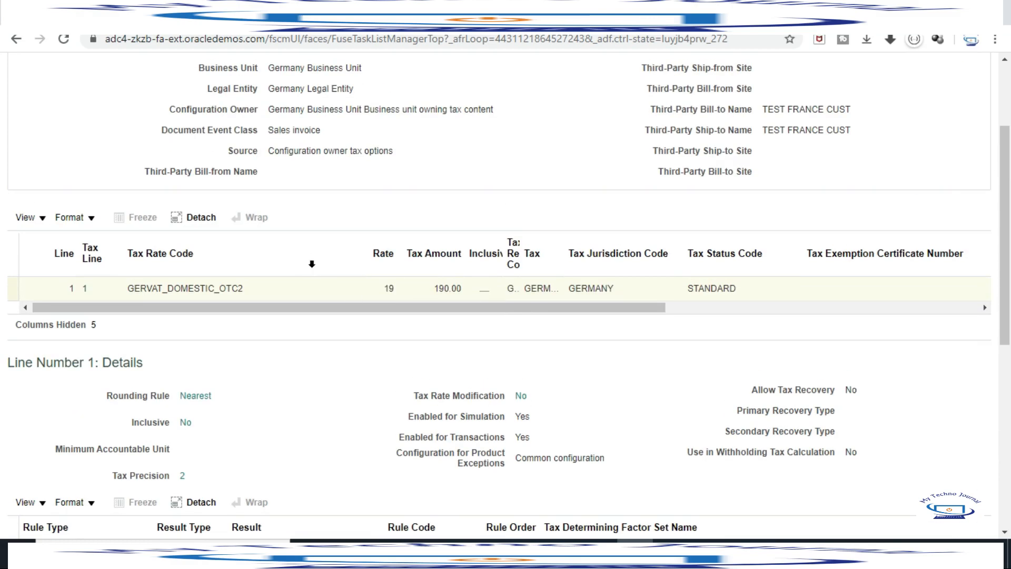
{"action": "scroll", "coordinate": [469, 385], "scroll_direction": "up", "scroll_amount": 3}
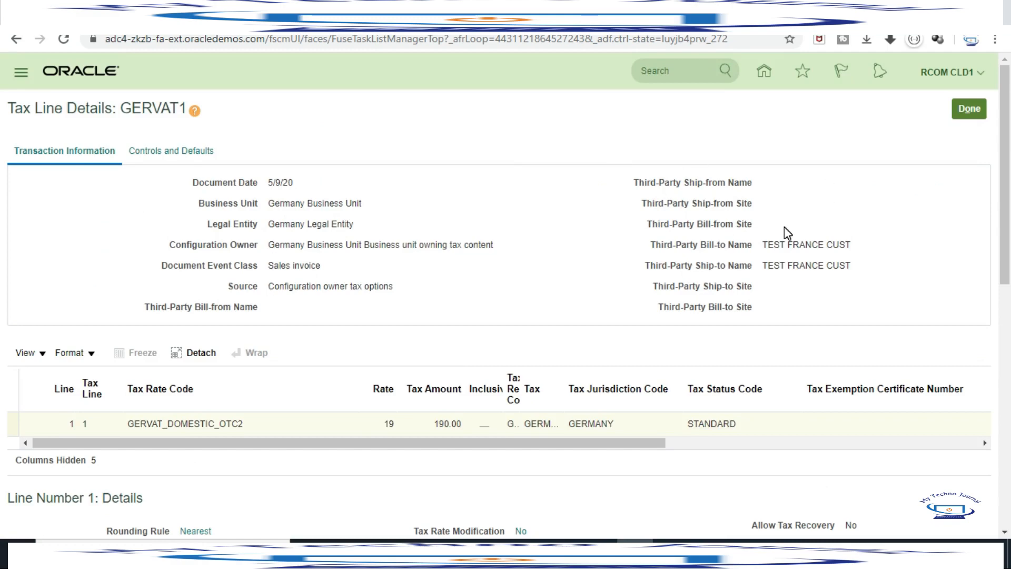
{"action": "left_click_drag", "start_coordinate": [1007, 227], "coordinate": [1007, 484]}
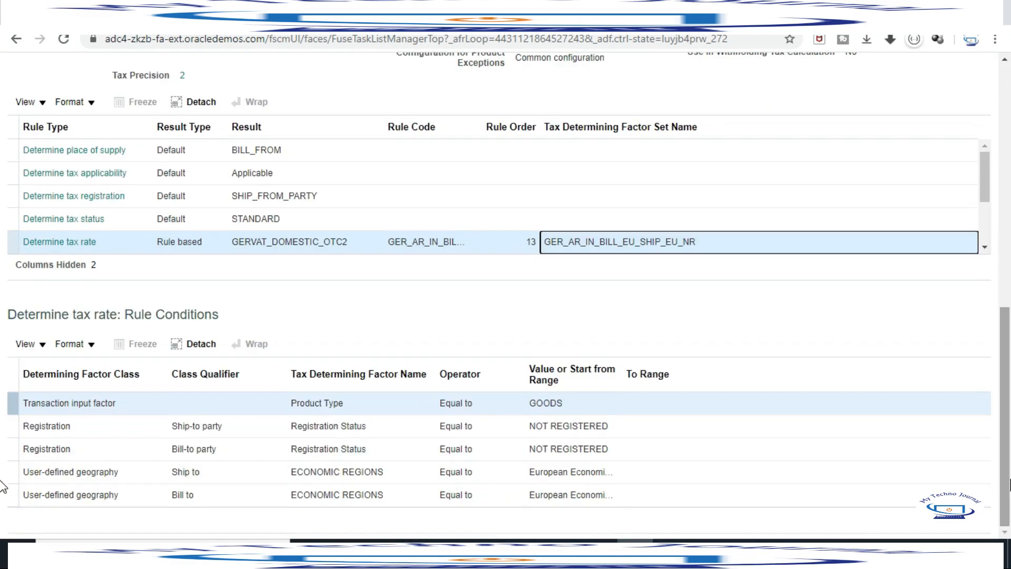
Examine the tax rate rule's determining factor set name and conditions against the GERVAT1 tax line and transaction information.
{"action": "left_click_drag", "start_coordinate": [548, 241], "coordinate": [718, 242]}
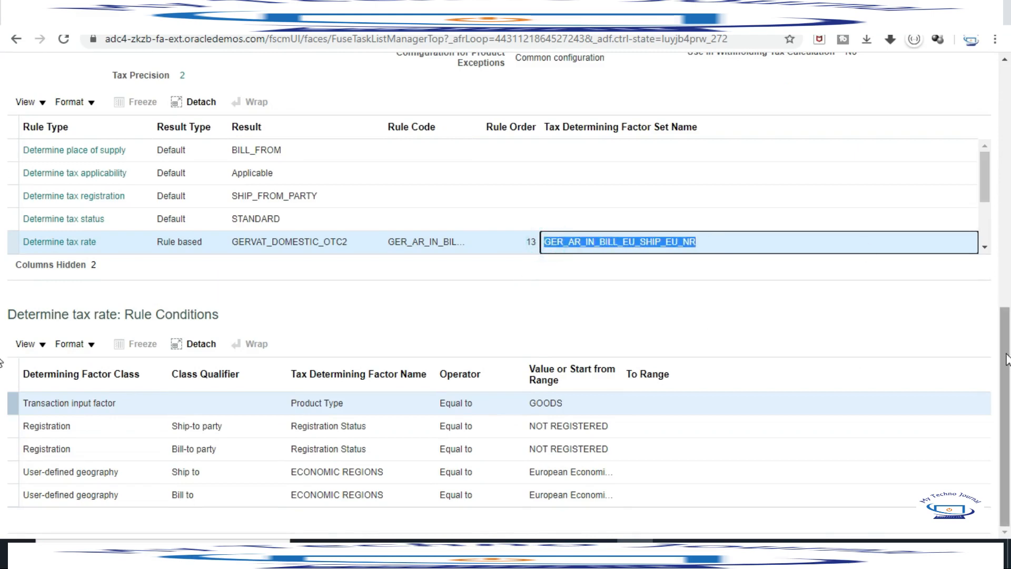
{"action": "left_click_drag", "start_coordinate": [1002, 352], "coordinate": [1009, 193]}
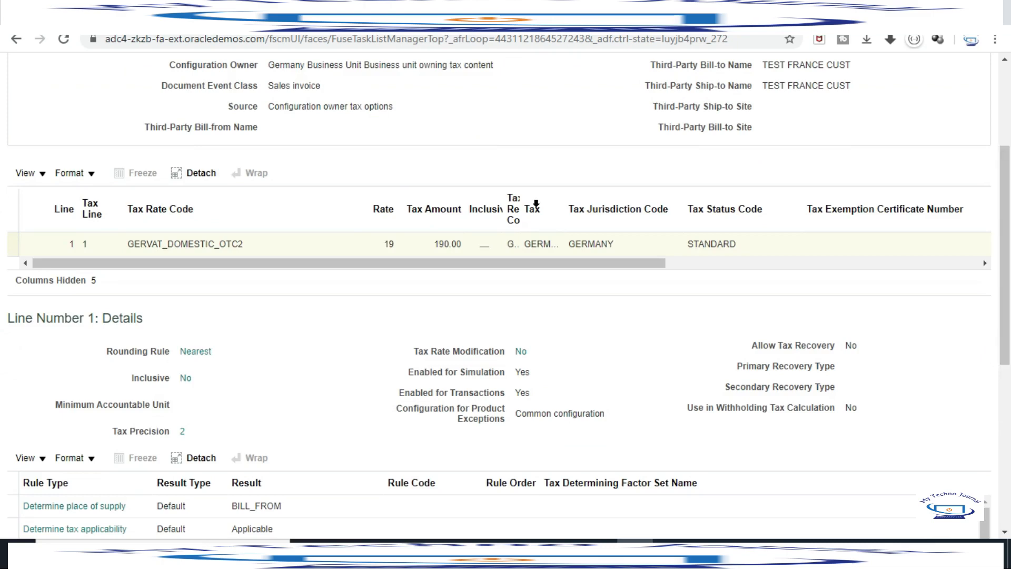
{"action": "scroll", "coordinate": [286, 213], "scroll_direction": "down", "scroll_amount": 7}
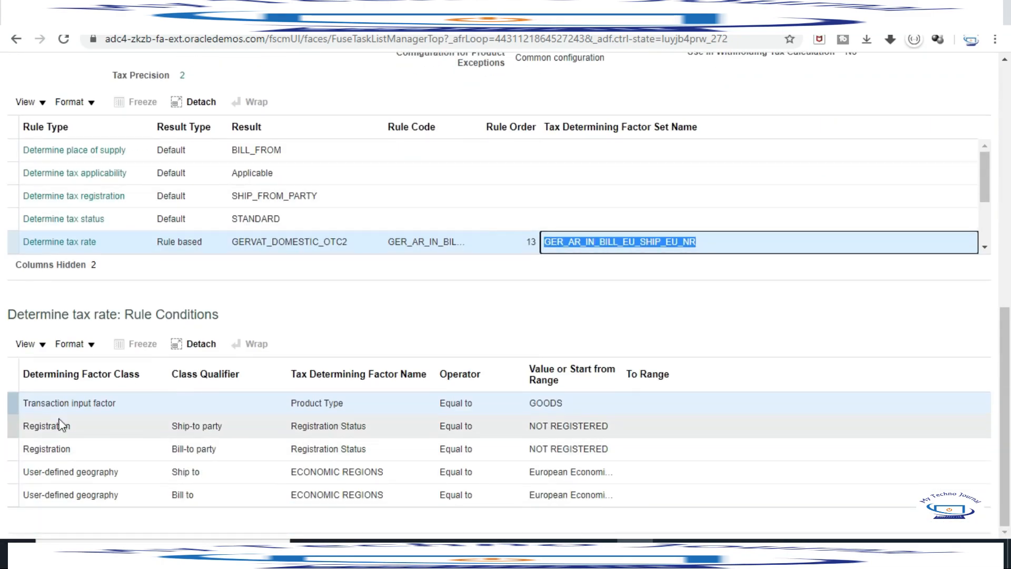
{"action": "scroll", "coordinate": [361, 243], "scroll_direction": "up", "scroll_amount": 5}
{"action": "scroll", "coordinate": [368, 243], "scroll_direction": "up", "scroll_amount": 2}
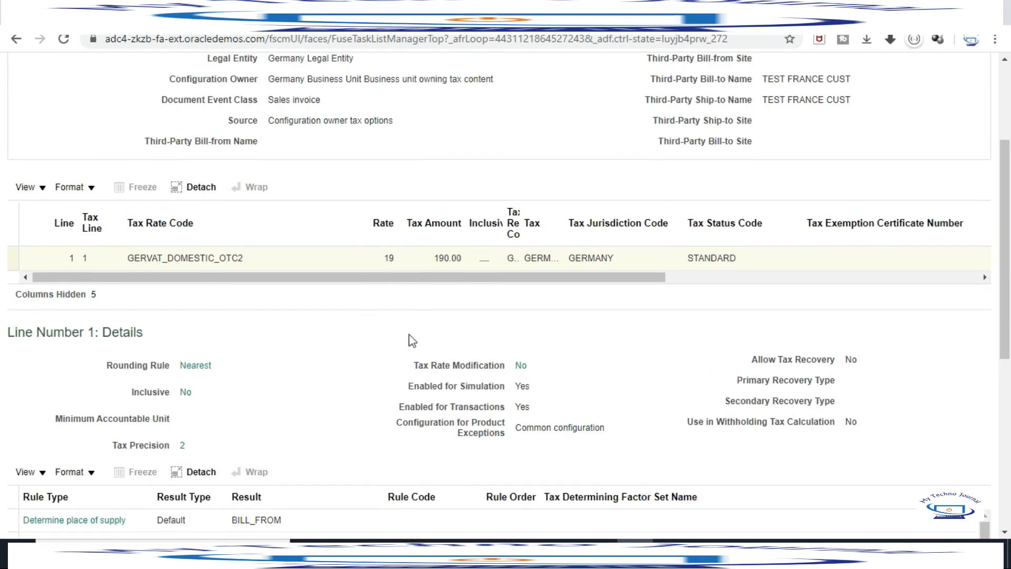
{"action": "scroll", "coordinate": [400, 326], "scroll_direction": "up", "scroll_amount": 3}
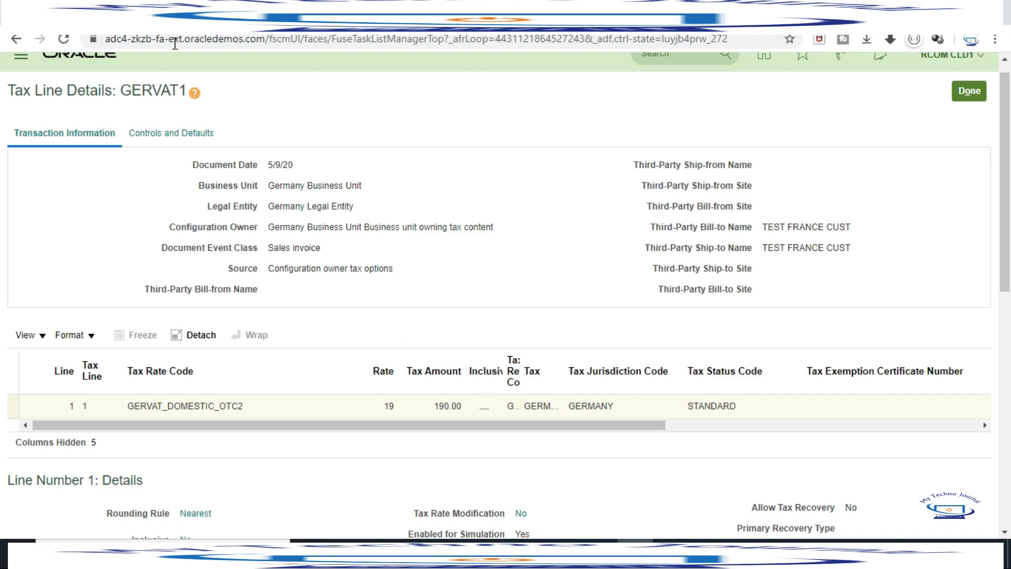
Close the tax line details, save and close the GERVAT1 invoice, and leave the tax simulator transactions.
{"action": "left_click", "coordinate": [970, 94]}
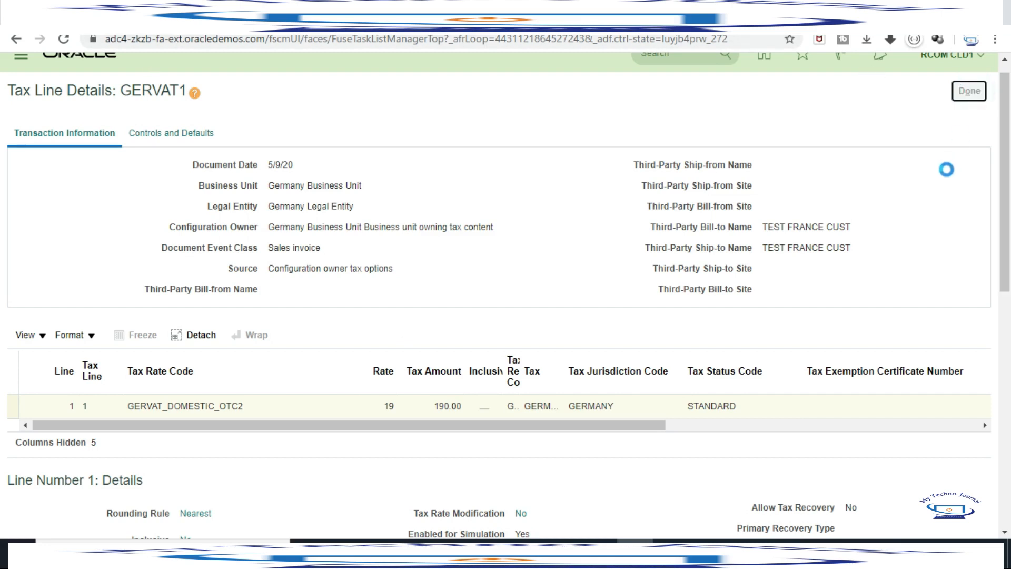
{"action": "scroll", "coordinate": [488, 393], "scroll_direction": "down", "scroll_amount": 3}
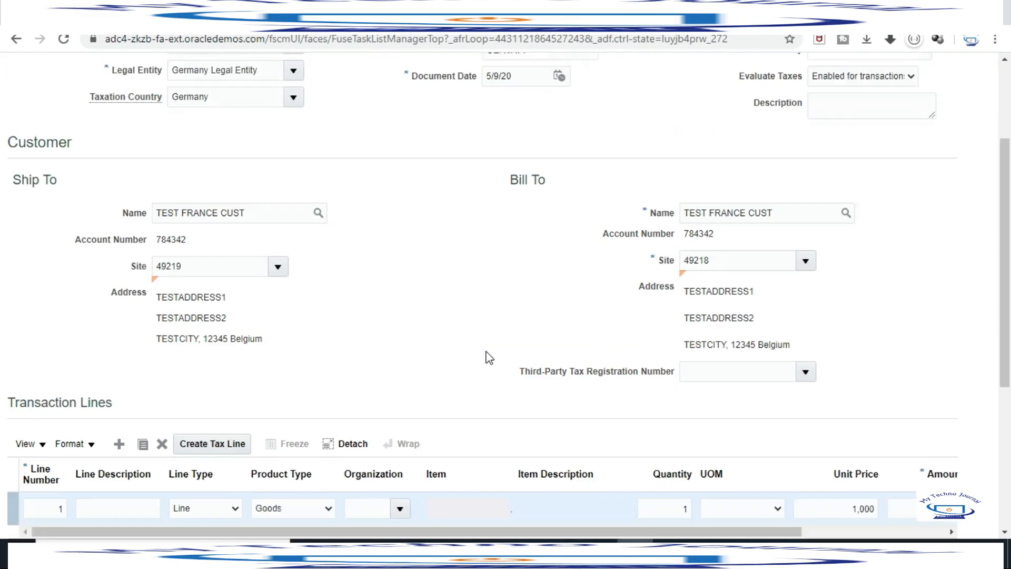
{"action": "scroll", "coordinate": [502, 278], "scroll_direction": "up", "scroll_amount": 2}
{"action": "scroll", "coordinate": [504, 282], "scroll_direction": "up", "scroll_amount": 1}
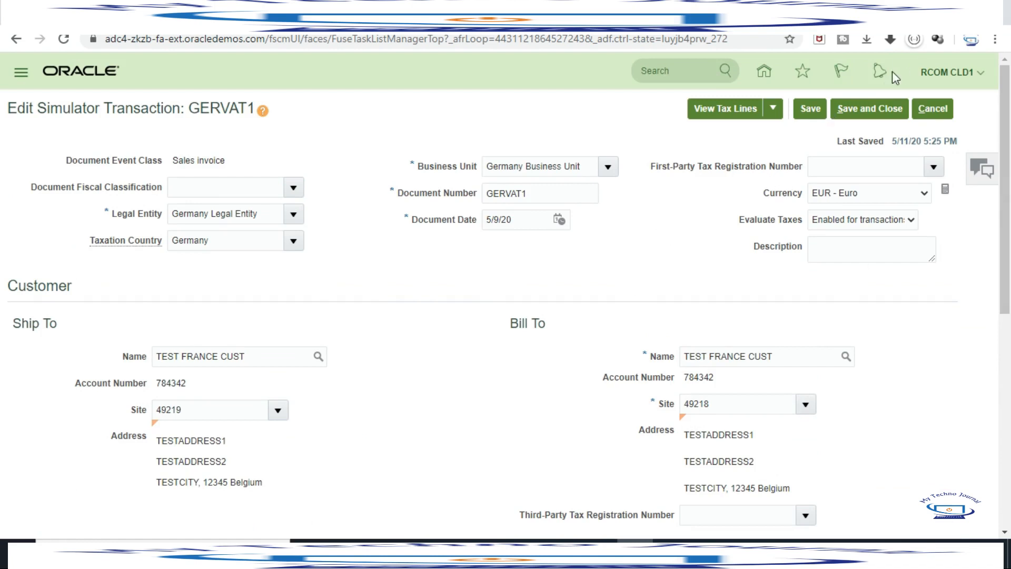
{"action": "left_click", "coordinate": [888, 108]}
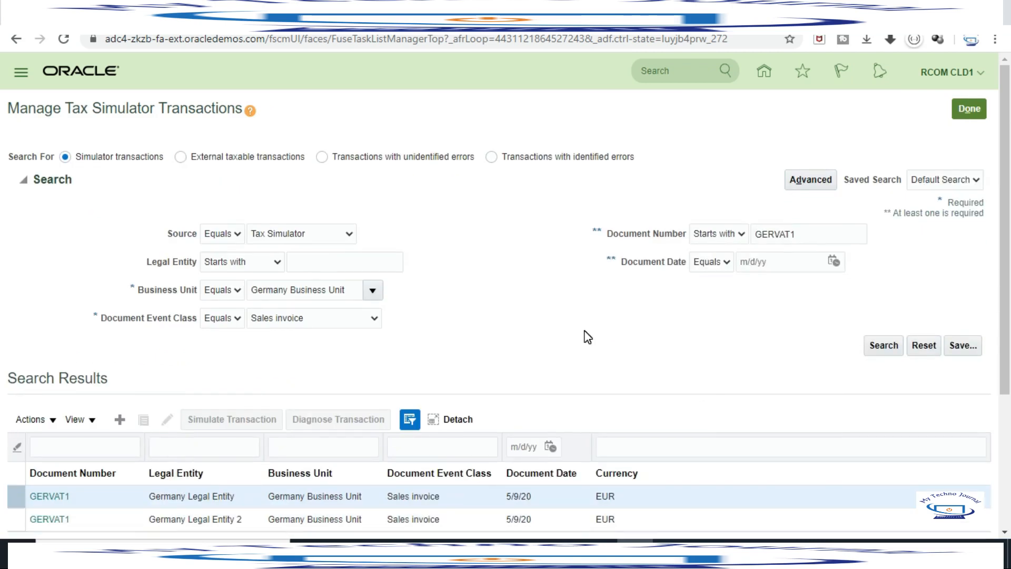
{"action": "left_click", "coordinate": [969, 108]}
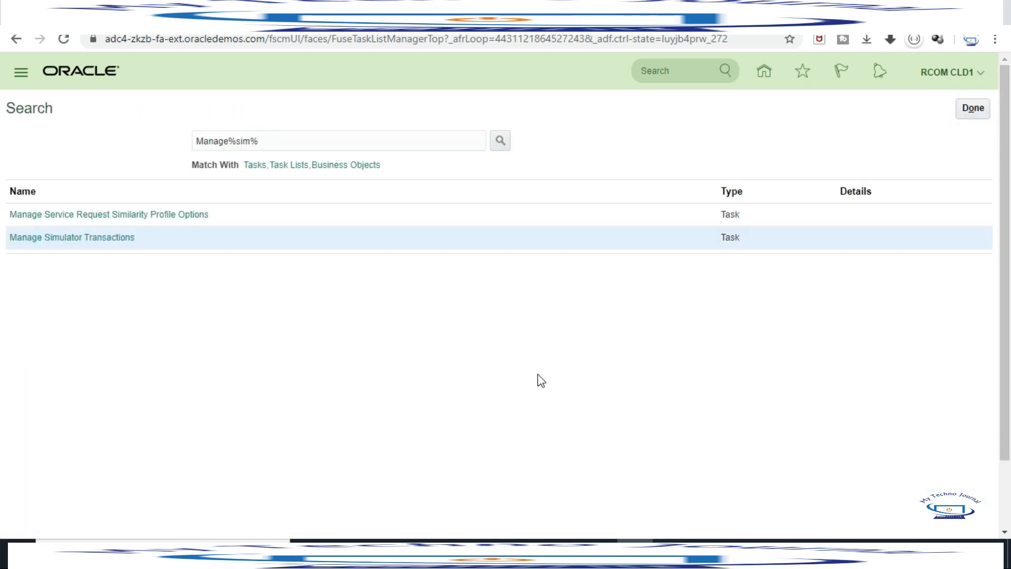
Search the setup tasks for "Manage%TAX%REG%" and open Manage Tax Registrations.
{"action": "left_click", "coordinate": [288, 143]}
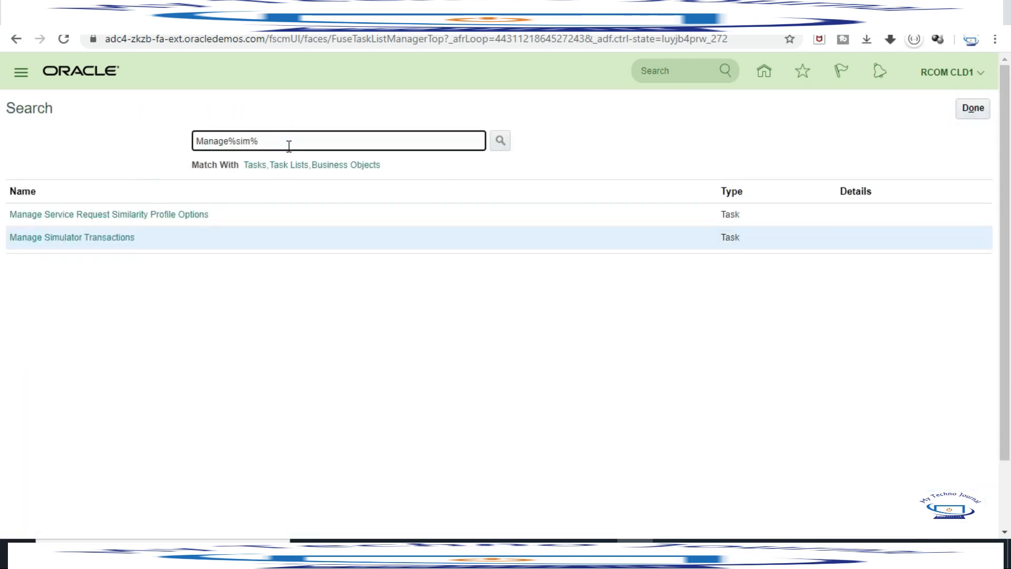
{"action": "key", "text": "BackSpace"}
{"action": "key", "text": "BackSpace"}
{"action": "key", "text": "BackSpace"}
{"action": "type", "text": "REG%"}
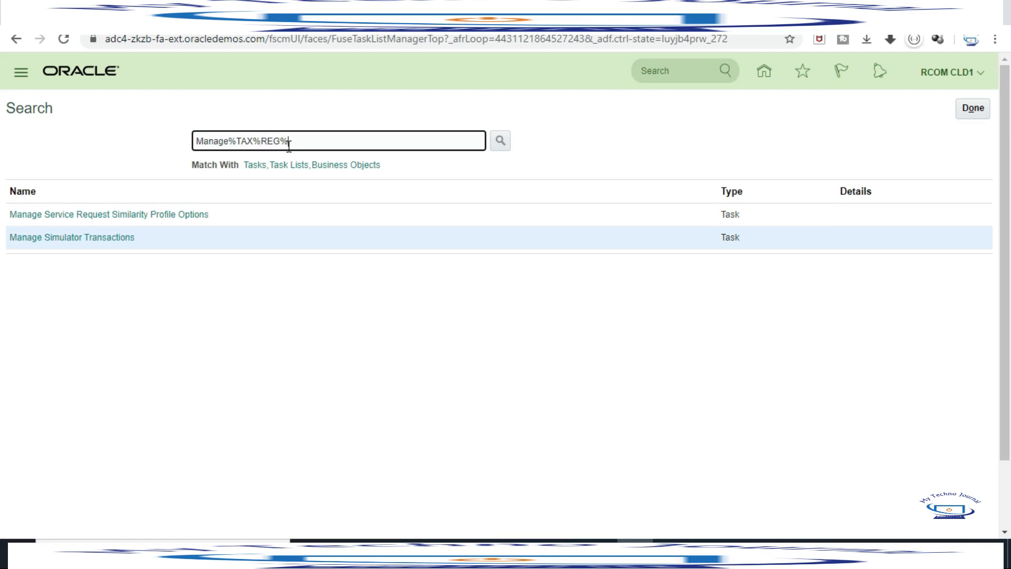
{"action": "left_click", "coordinate": [501, 142]}
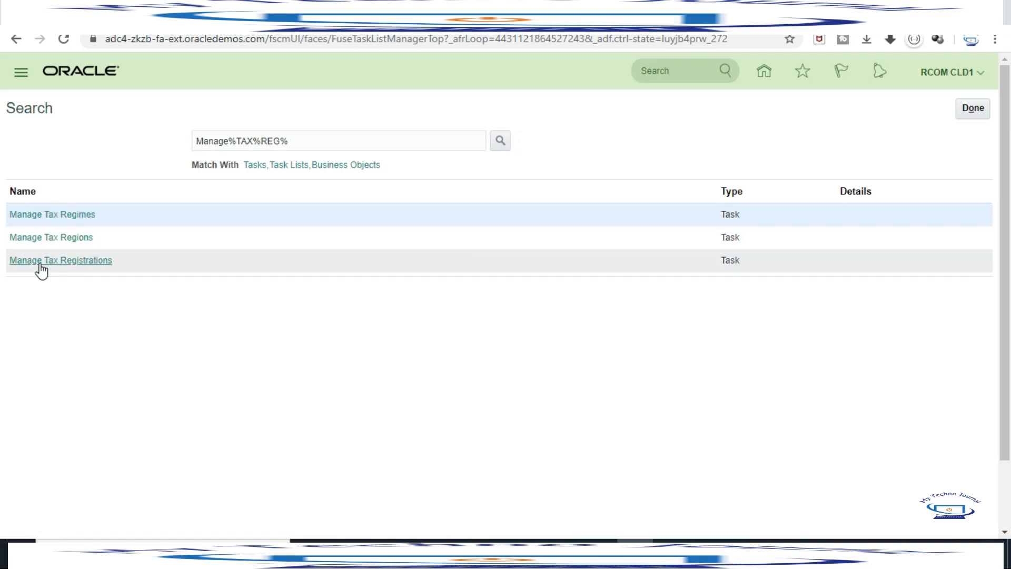
{"action": "left_click", "coordinate": [40, 262]}
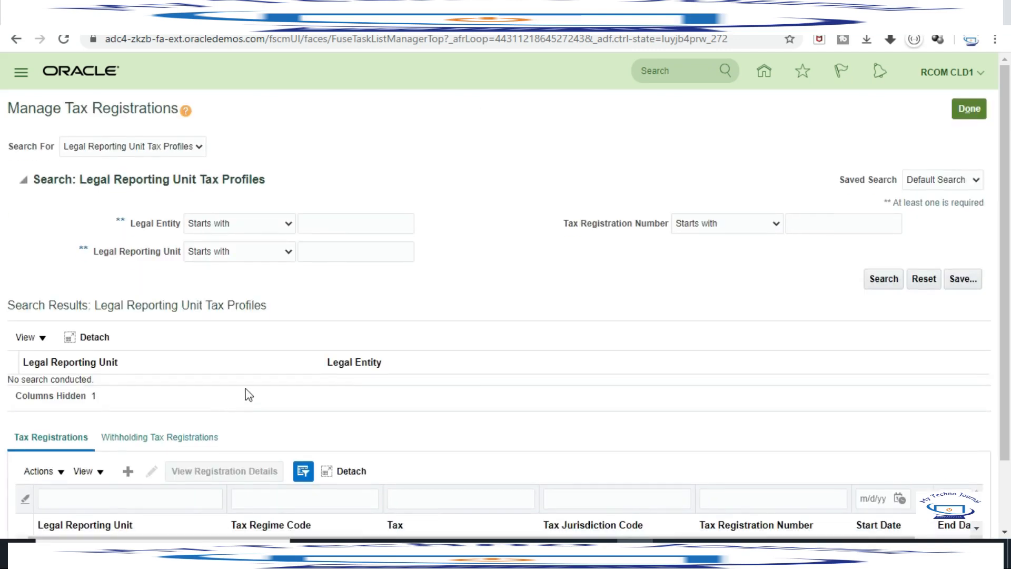
{"action": "scroll", "coordinate": [333, 272], "scroll_direction": "down", "scroll_amount": 2}
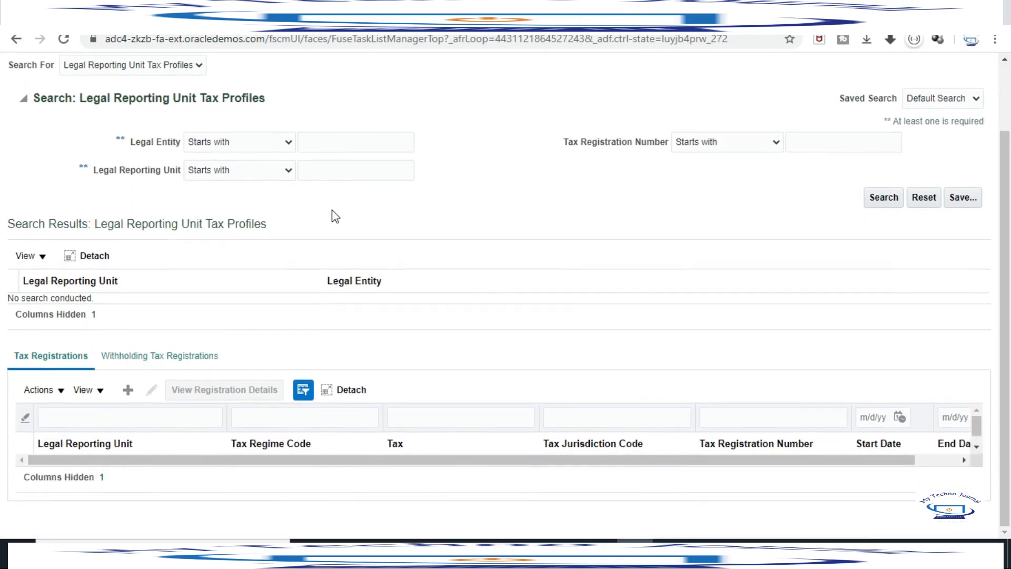
{"action": "left_click", "coordinate": [349, 171]}
{"action": "left_click", "coordinate": [355, 141]}
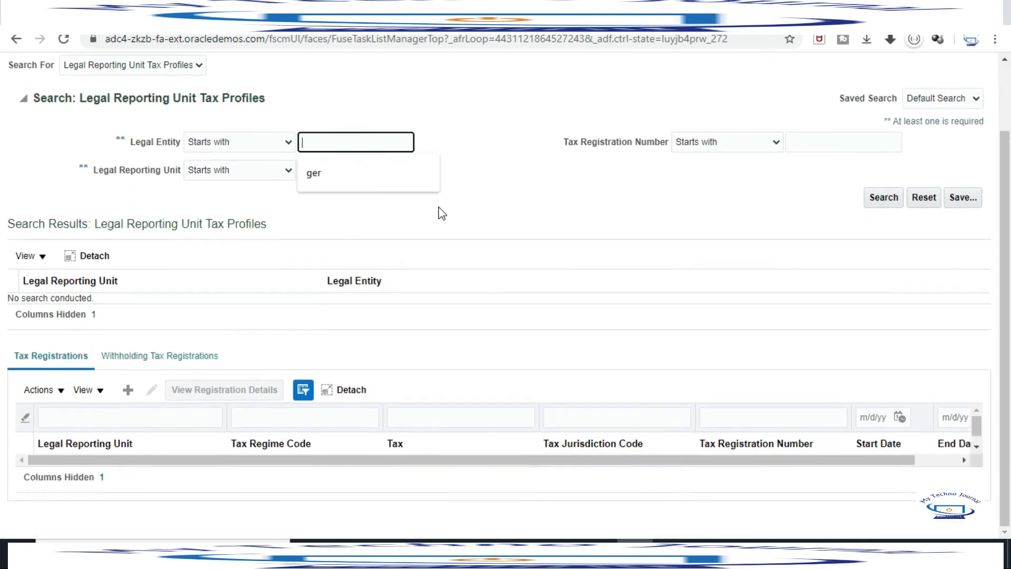
{"action": "left_click", "coordinate": [489, 199]}
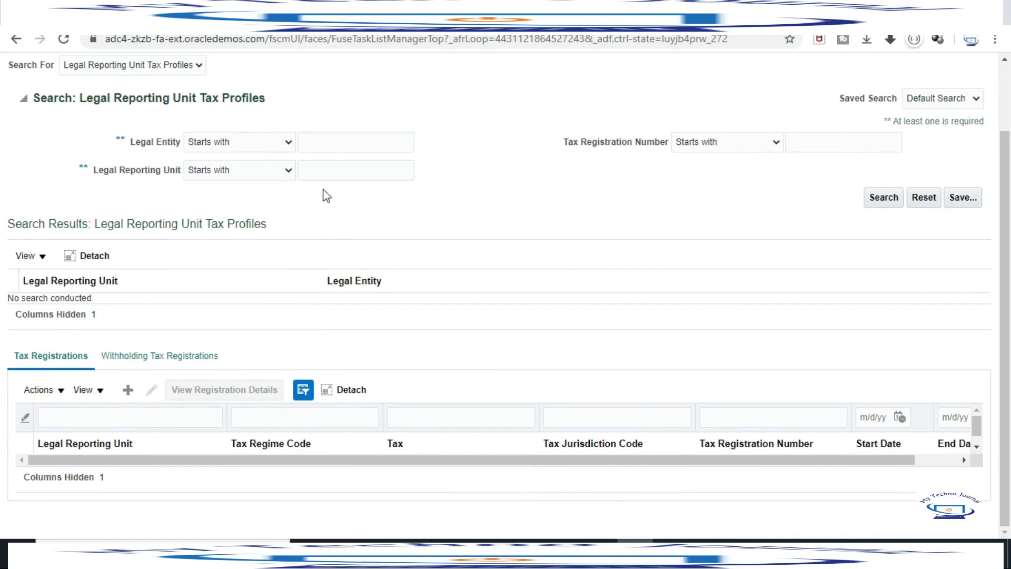
{"action": "left_click", "coordinate": [336, 142]}
{"action": "left_click", "coordinate": [535, 171]}
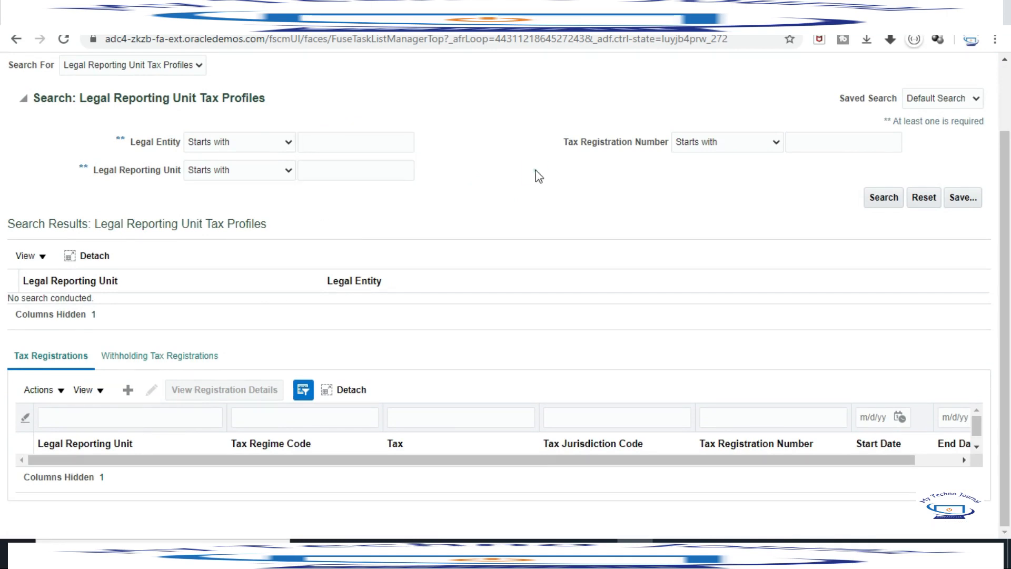
{"action": "left_click", "coordinate": [193, 178]}
Set the tax registration search to Third-Party Site Tax Profiles.
{"action": "scroll", "coordinate": [193, 179], "scroll_direction": "up", "scroll_amount": 2}
{"action": "left_click", "coordinate": [199, 147]}
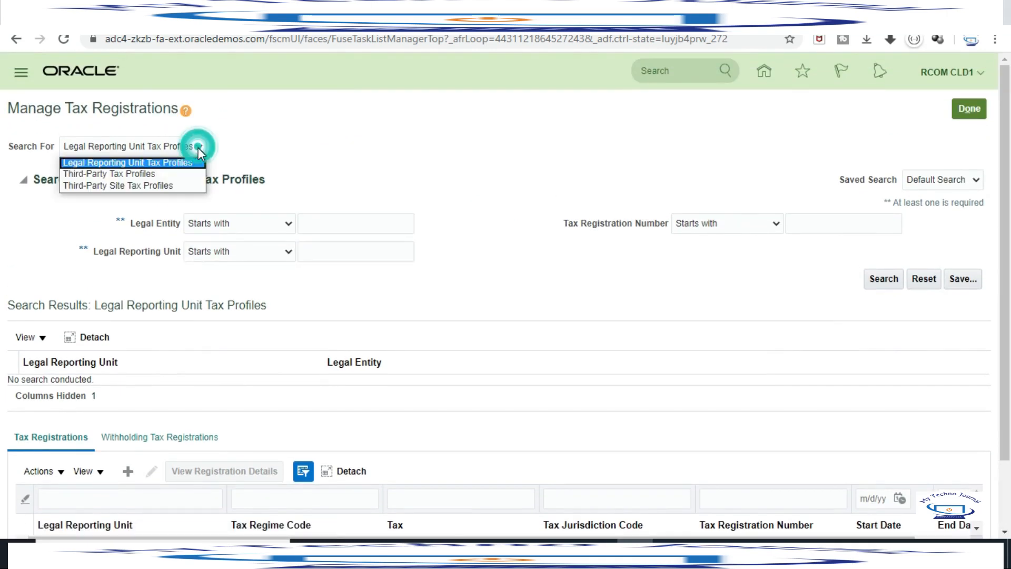
{"action": "left_click", "coordinate": [118, 182]}
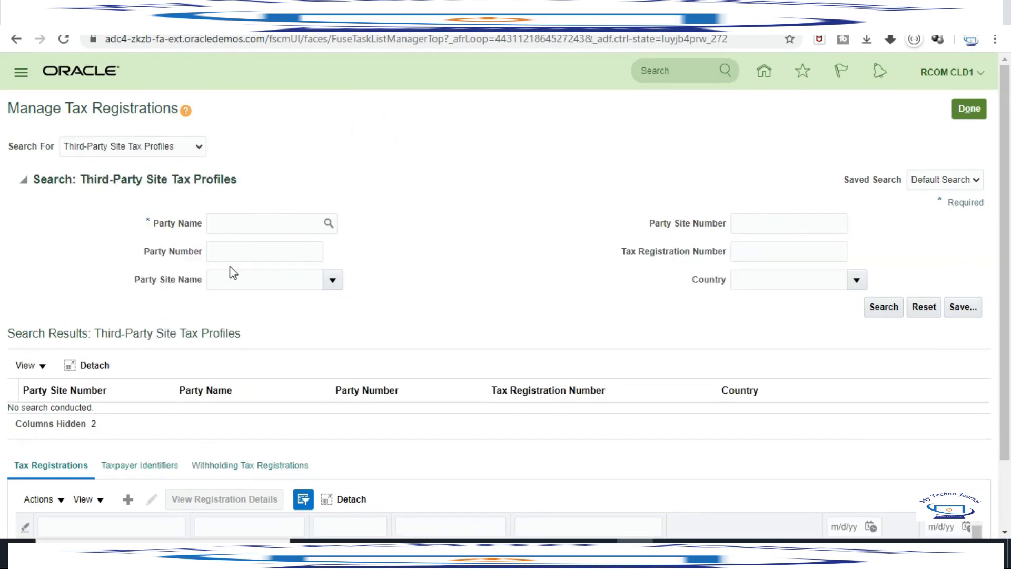
{"action": "left_click", "coordinate": [238, 220]}
{"action": "type", "text": "Germany Business Unit"}
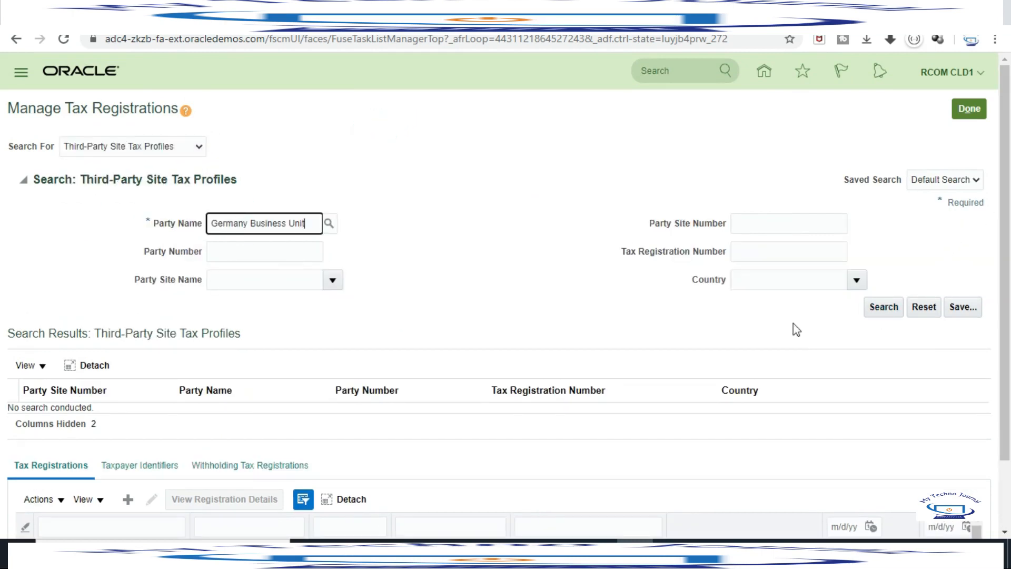
{"action": "left_click_drag", "start_coordinate": [310, 223], "coordinate": [36, 257]}
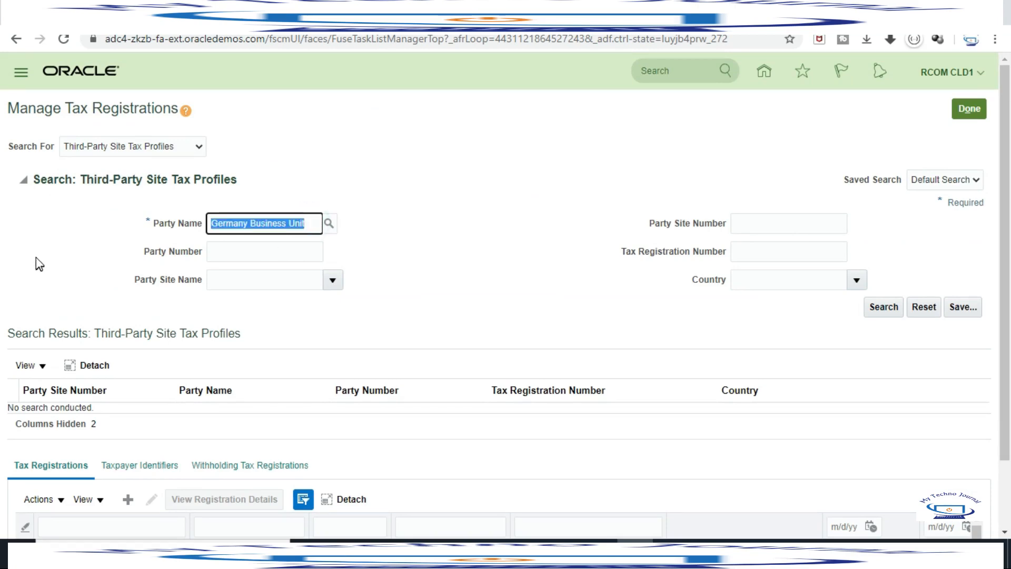
{"action": "key", "text": "BackSpace"}
{"action": "mouse_move", "coordinate": [601, 550]}
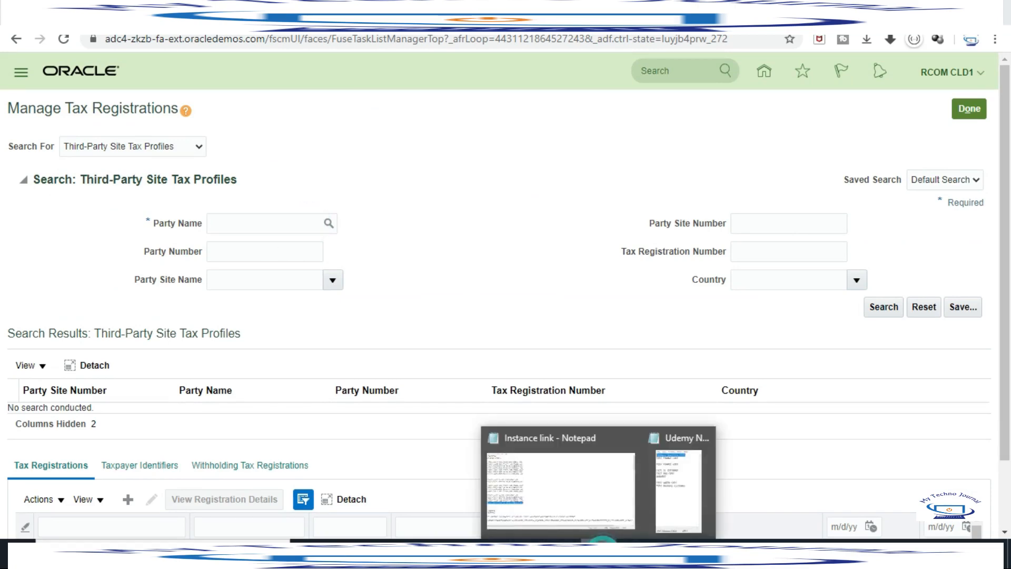
{"action": "left_click", "coordinate": [674, 468]}
{"action": "left_click_drag", "start_coordinate": [337, 128], "coordinate": [49, 225]}
{"action": "left_click", "coordinate": [48, 221]}
{"action": "left_click", "coordinate": [262, 218]}
{"action": "type", "text": "EST USA CUST DEBUSET"}
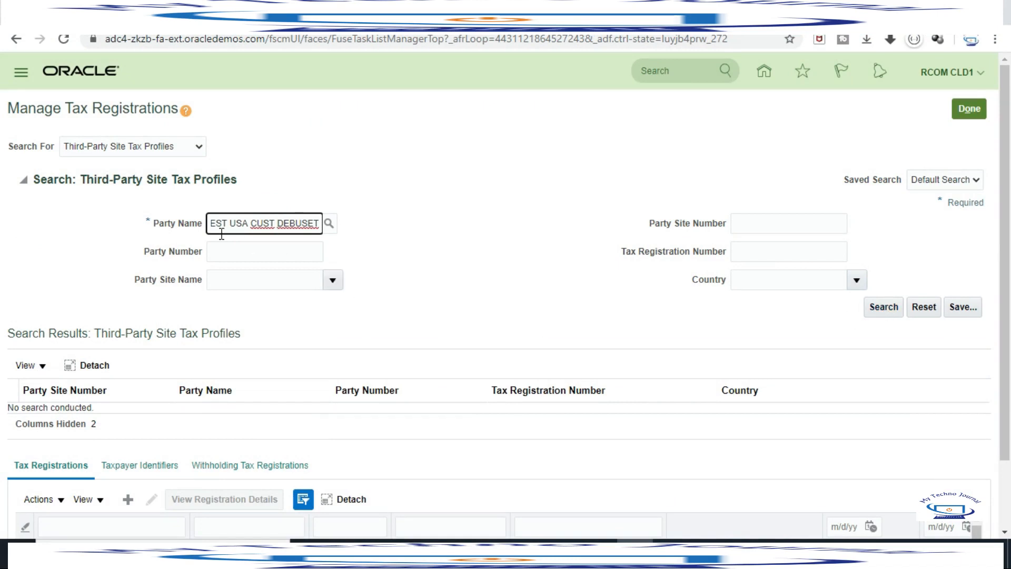
{"action": "left_click_drag", "start_coordinate": [214, 224], "coordinate": [412, 227]}
{"action": "type", "text": "ST  TEST IC CUSTOMER T"}
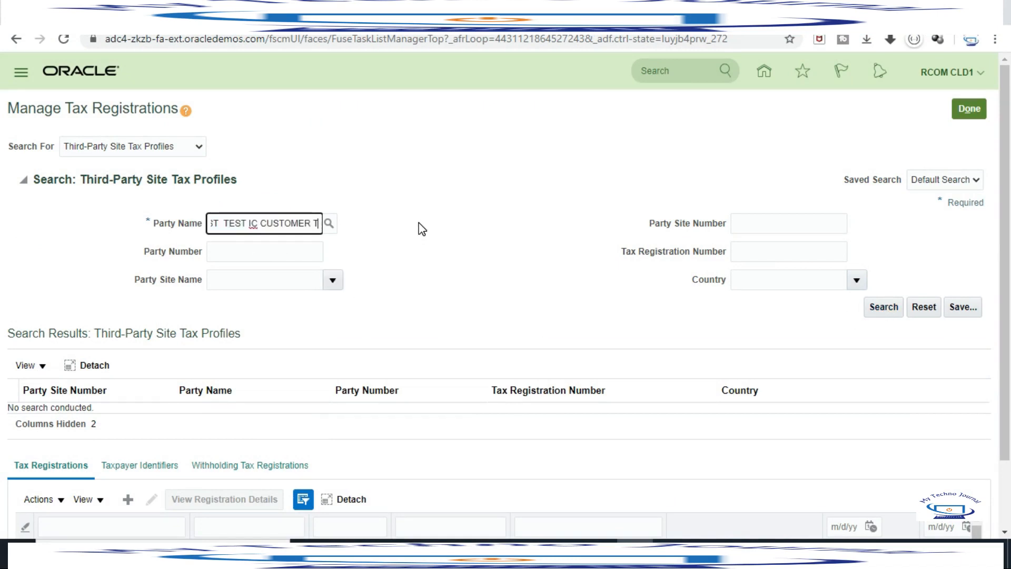
{"action": "left_click_drag", "start_coordinate": [321, 223], "coordinate": [3, 240]}
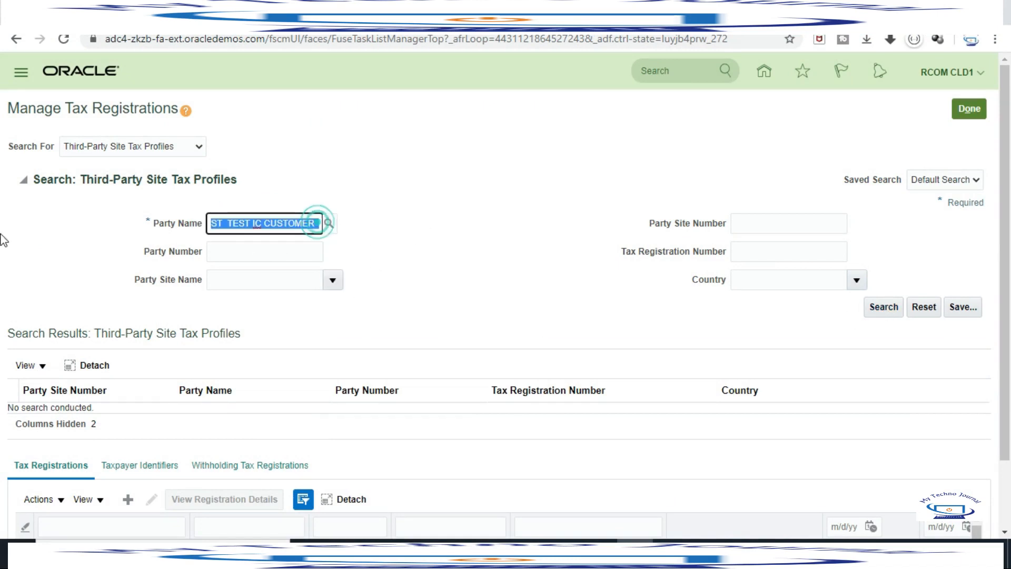
{"action": "key", "text": "BackSpace"}
Copy TEST FRANCE CUST from the Udemy Notes file in Notepad and search the third-party site tax profiles for that party name.
{"action": "key", "text": "alt+Tab"}
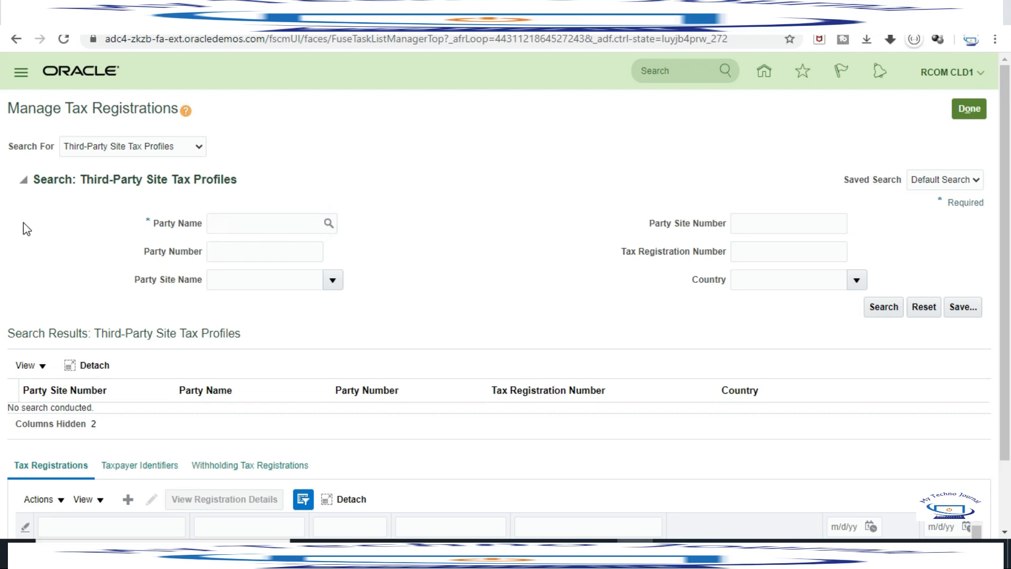
{"action": "left_click", "coordinate": [419, 103]}
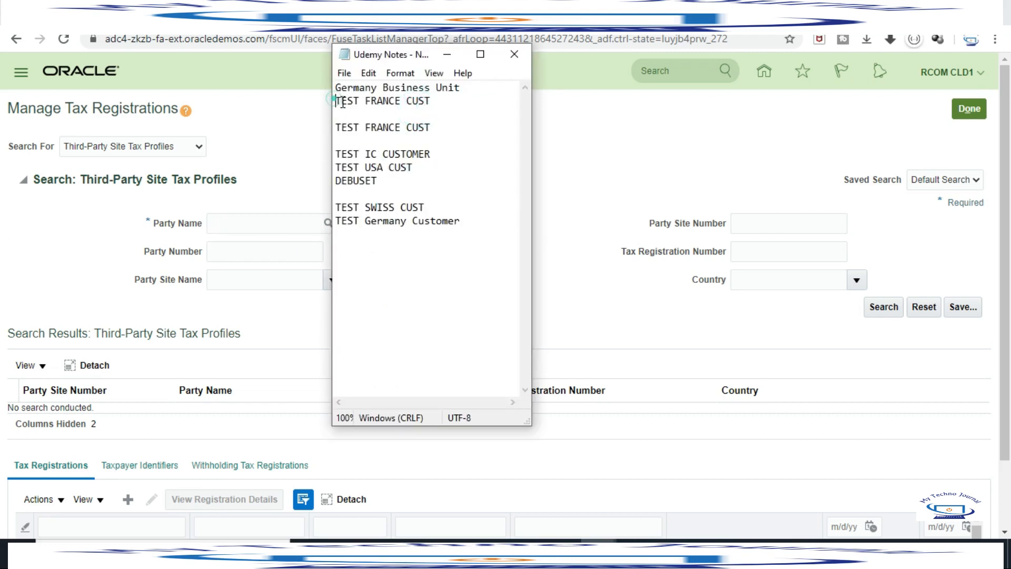
{"action": "left_click_drag", "start_coordinate": [337, 100], "coordinate": [433, 101]}
{"action": "key", "text": "ctrl+c"}
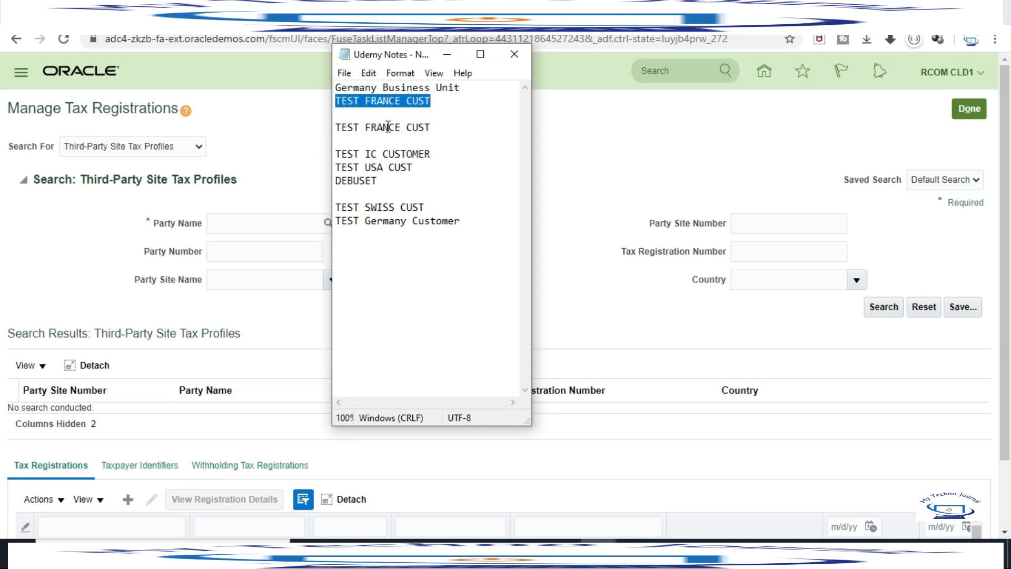
{"action": "left_click", "coordinate": [67, 232]}
{"action": "left_click", "coordinate": [260, 223]}
{"action": "key", "text": "ctrl+v"}
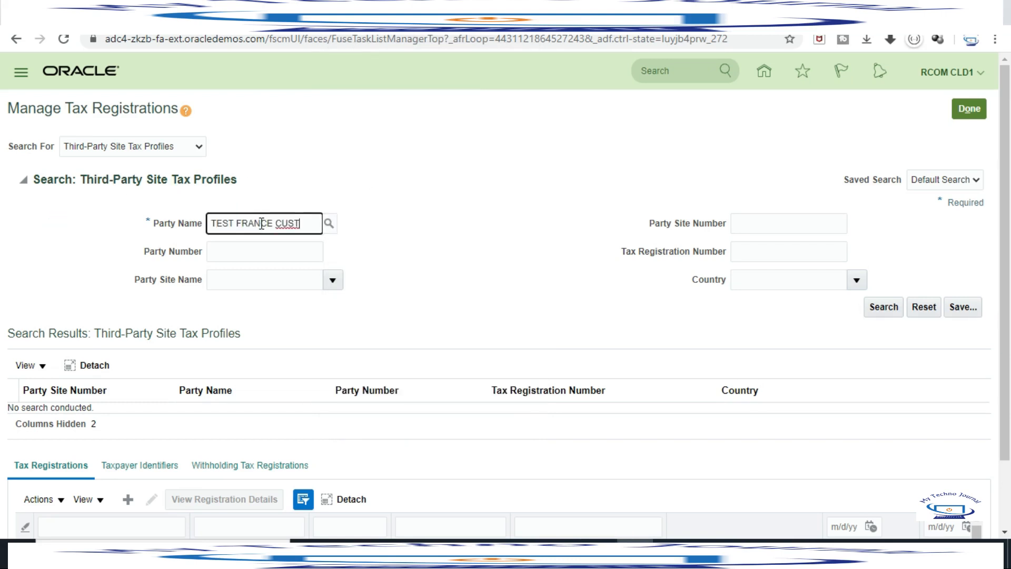
{"action": "left_click", "coordinate": [883, 307]}
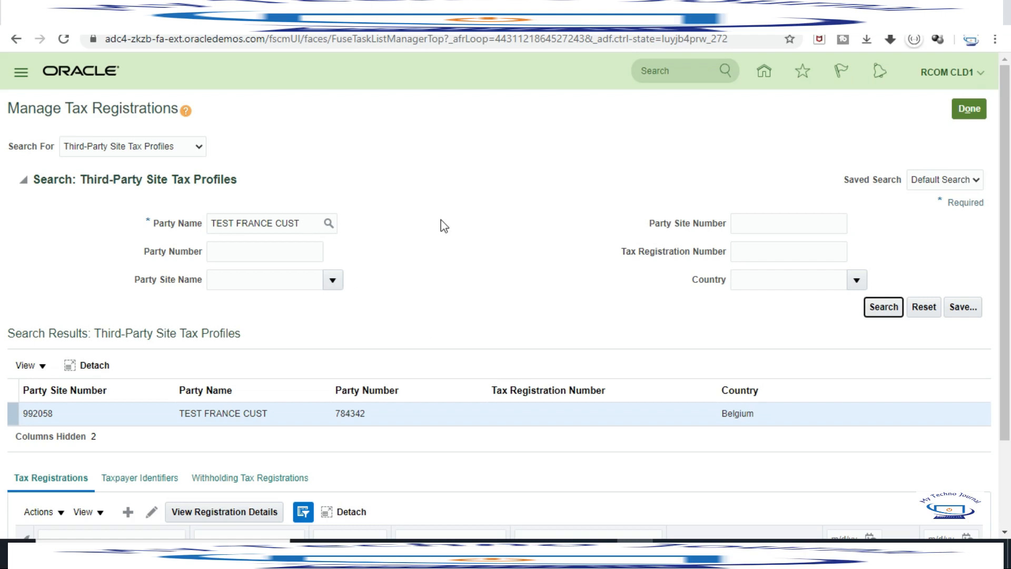
Open the GERMANY VAT (AR) tax registration of TEST FRANCE CUST's Belgian site for editing.
{"action": "scroll", "coordinate": [447, 210], "scroll_direction": "down", "scroll_amount": 1}
{"action": "scroll", "coordinate": [449, 216], "scroll_direction": "down", "scroll_amount": 2}
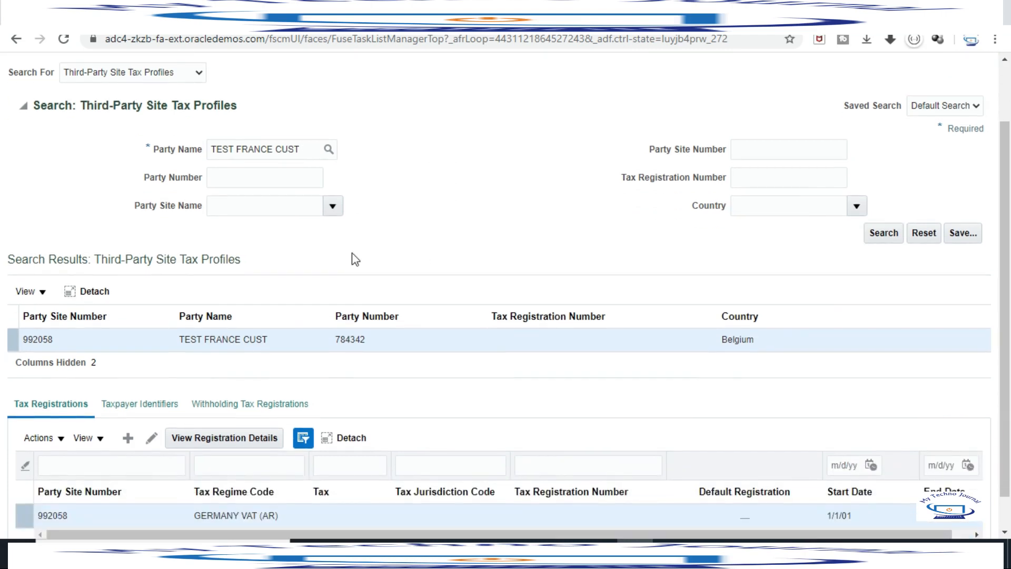
{"action": "scroll", "coordinate": [98, 326], "scroll_direction": "down", "scroll_amount": 1}
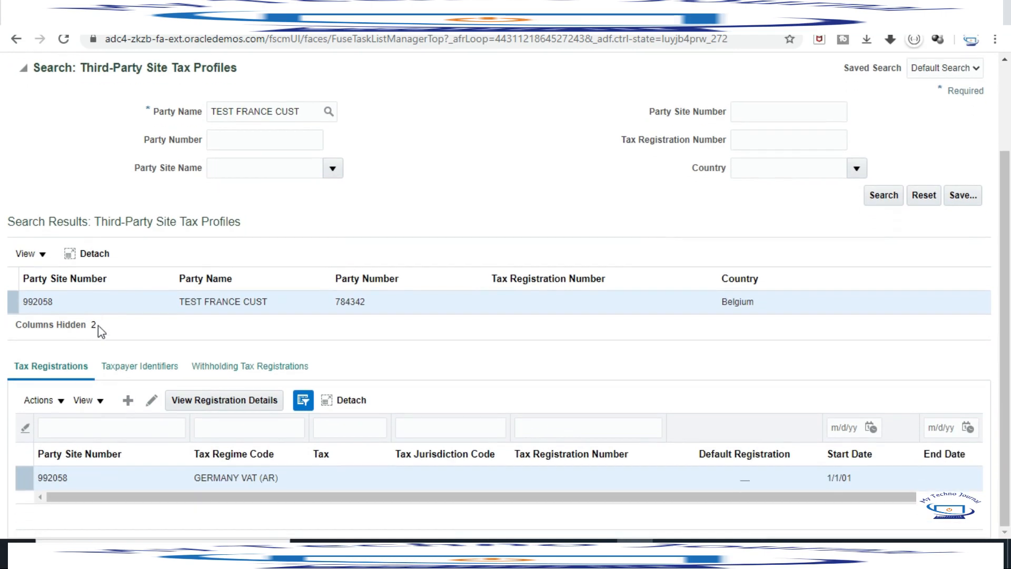
{"action": "left_click", "coordinate": [107, 303]}
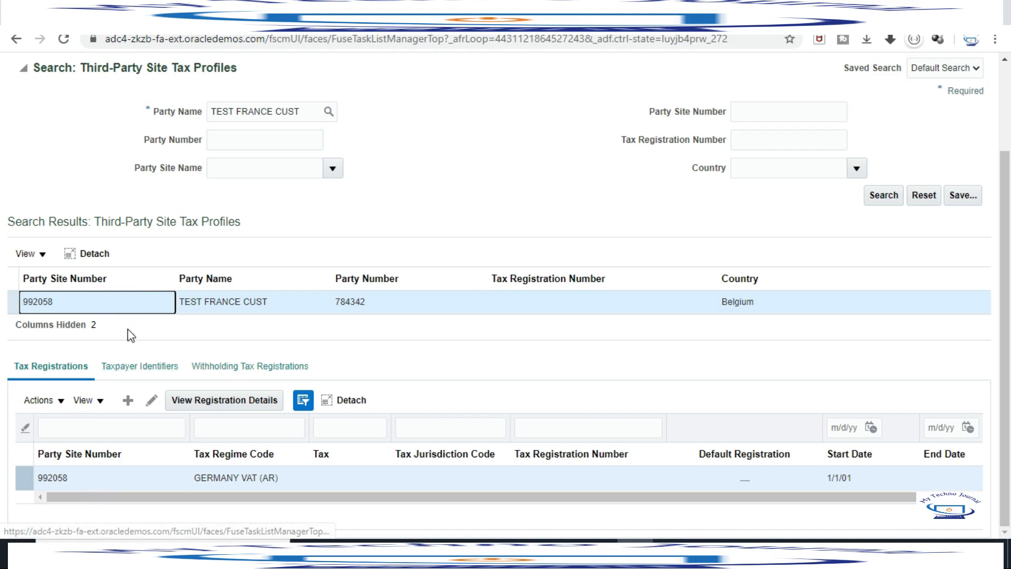
{"action": "left_click", "coordinate": [93, 479]}
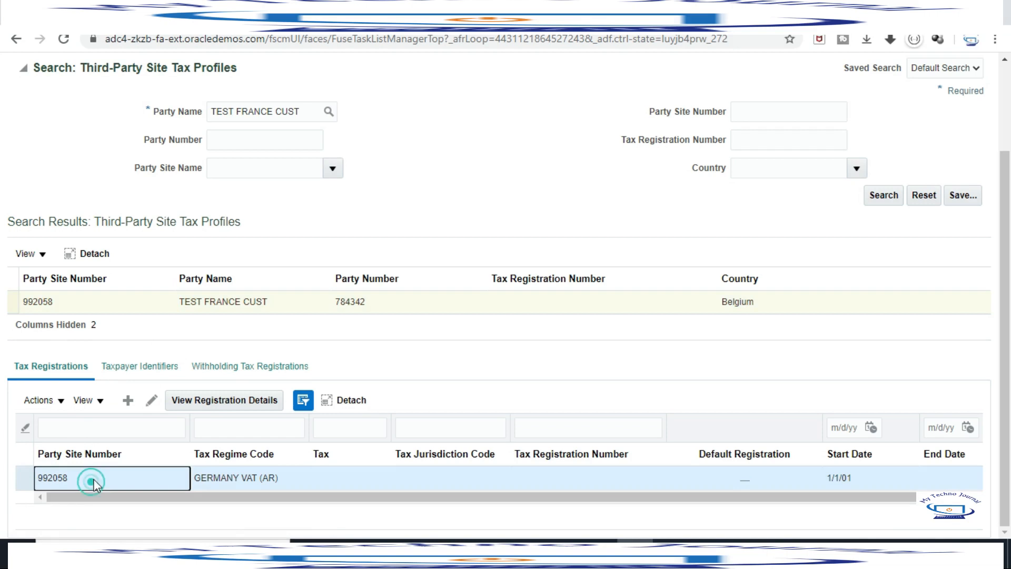
{"action": "left_click", "coordinate": [151, 399]}
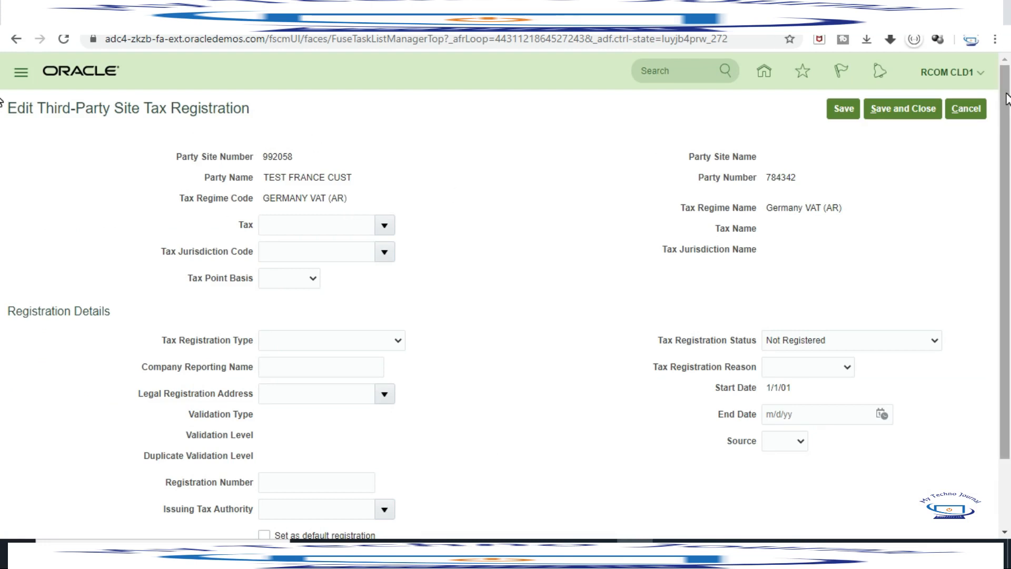
Set the tax registration status to Registered, save and close the registration, and leave Manage Tax Registrations.
{"action": "scroll", "coordinate": [1003, 94], "scroll_direction": "down", "scroll_amount": 1}
{"action": "scroll", "coordinate": [999, 99], "scroll_direction": "up", "scroll_amount": 1}
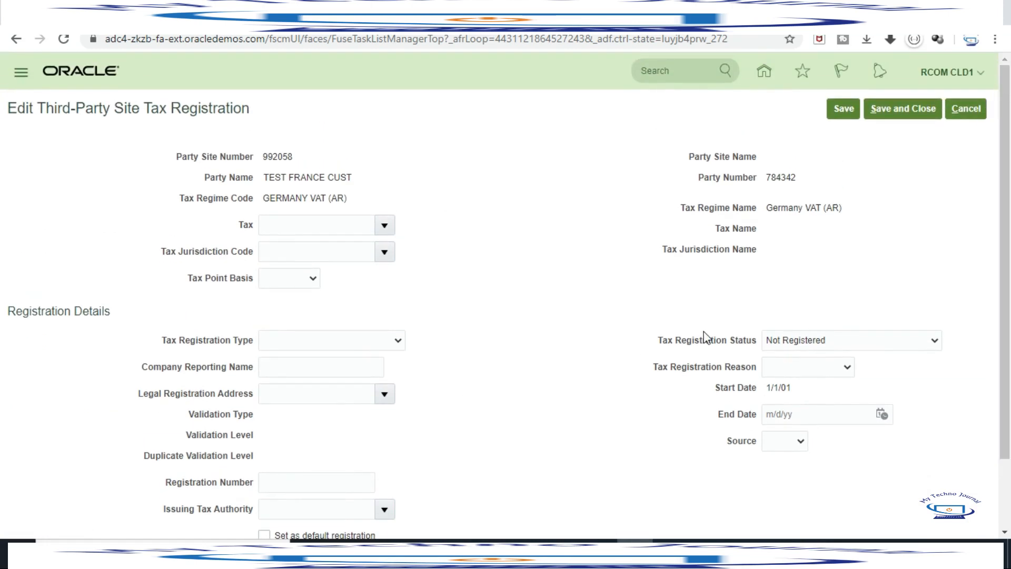
{"action": "left_click", "coordinate": [630, 259]}
{"action": "scroll", "coordinate": [968, 219], "scroll_direction": "down", "scroll_amount": 2}
{"action": "left_click", "coordinate": [911, 267]}
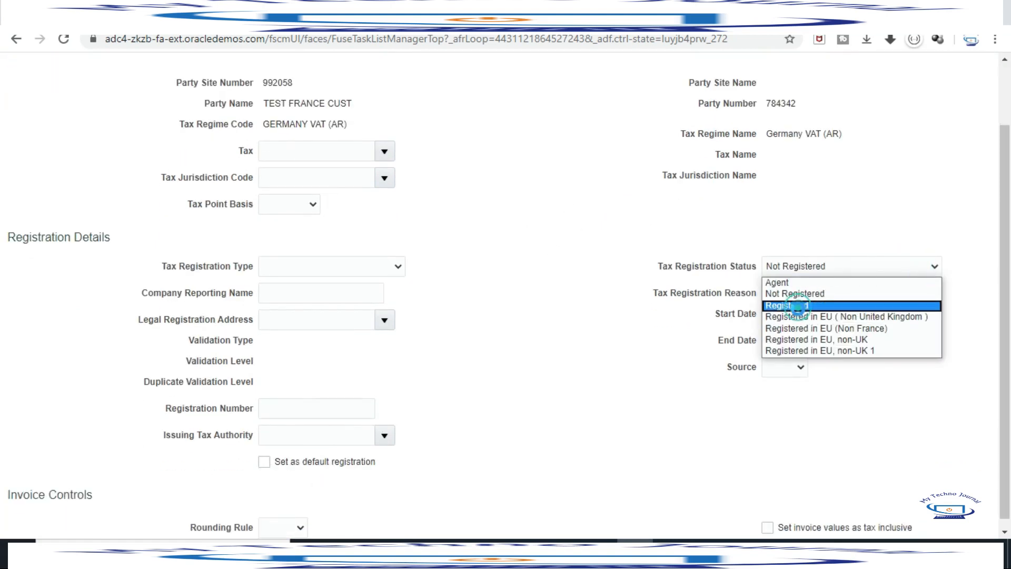
{"action": "left_click", "coordinate": [790, 306]}
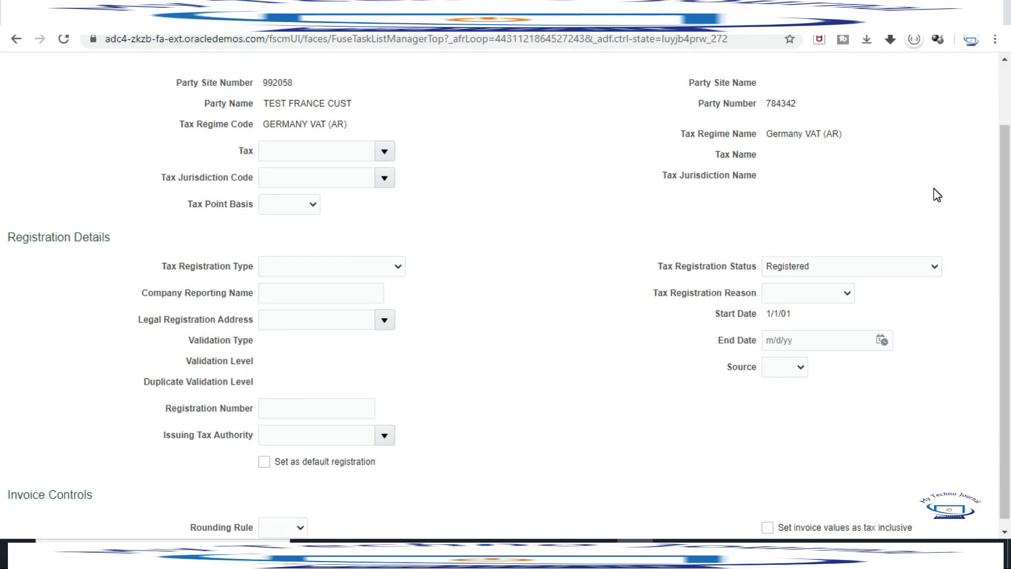
{"action": "scroll", "coordinate": [919, 203], "scroll_direction": "up", "scroll_amount": 2}
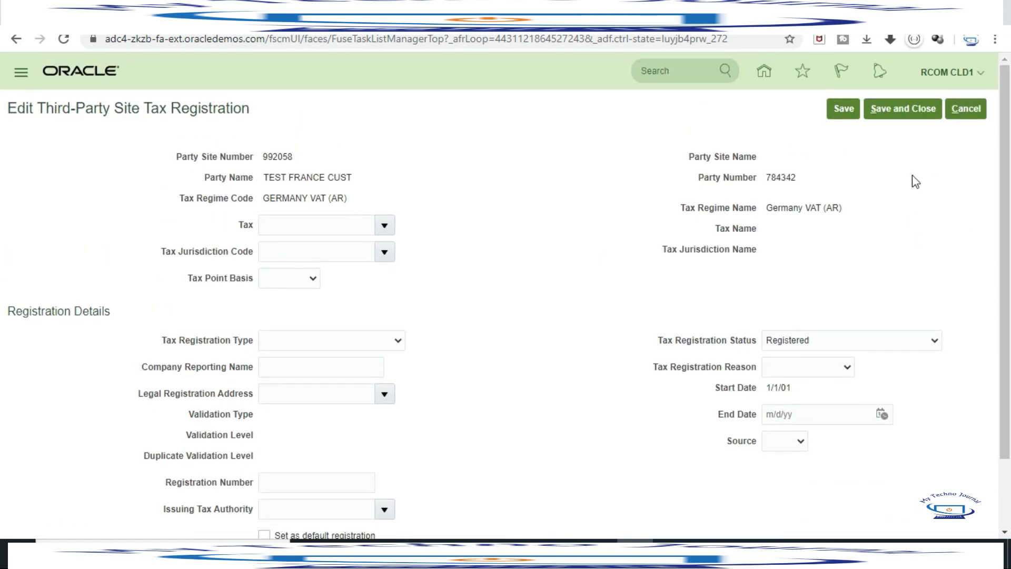
{"action": "left_click", "coordinate": [915, 108]}
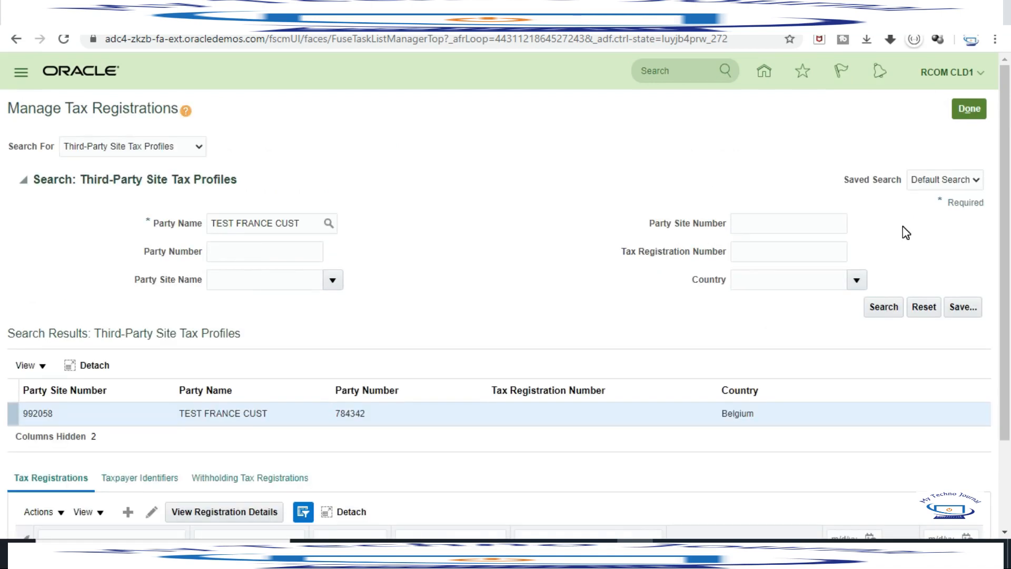
{"action": "left_click", "coordinate": [967, 111]}
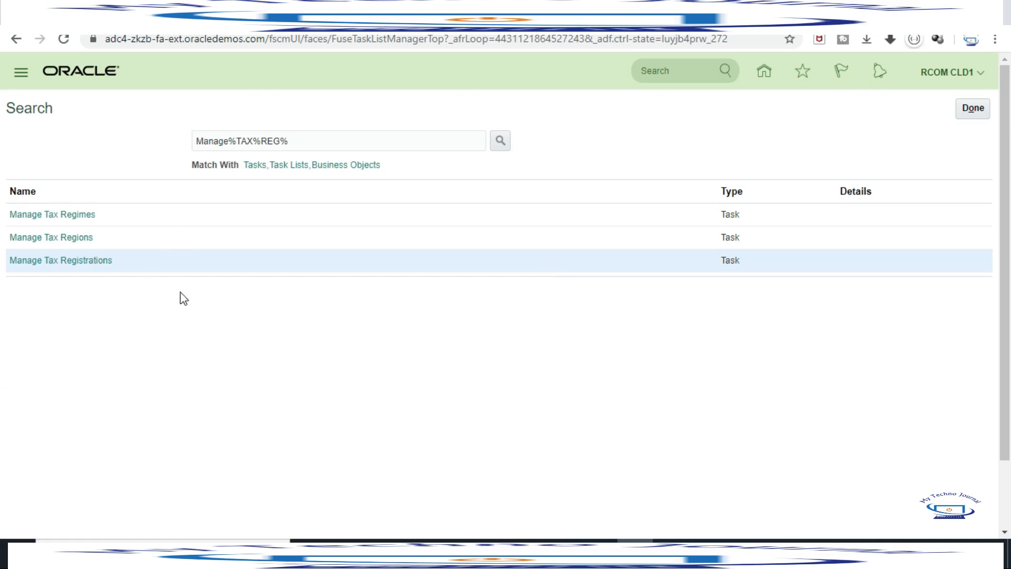
Search the setup tasks for "Manage%Sim%" and open Manage Tax Simulator Transactions.
{"action": "left_click", "coordinate": [298, 143]}
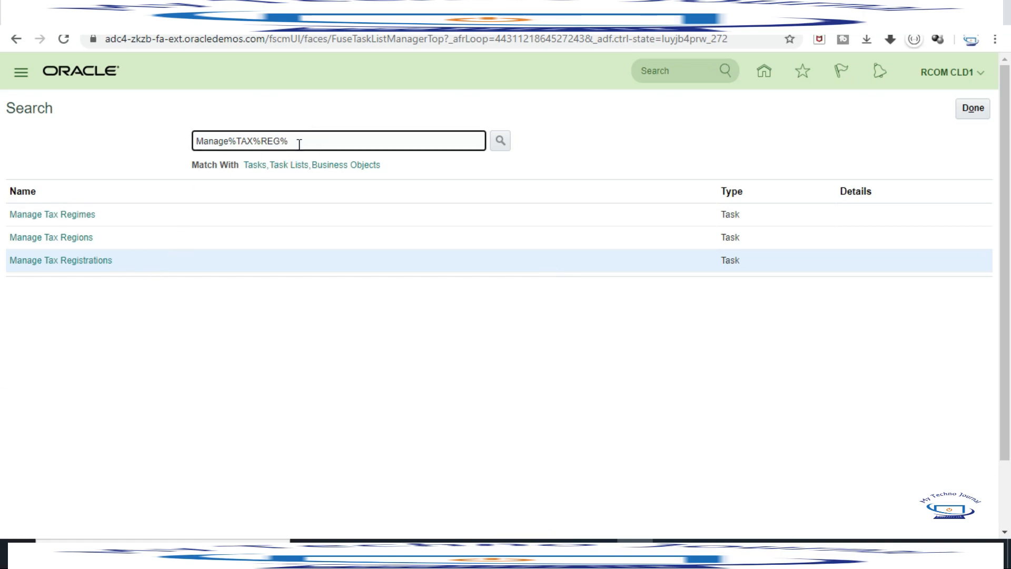
{"action": "key", "text": "BackSpace"}
{"action": "key", "text": "BackSpace"}
{"action": "key", "text": "BackSpace"}
{"action": "key", "text": "BackSpace"}
{"action": "key", "text": "BackSpace"}
{"action": "key", "text": "BackSpace"}
{"action": "key", "text": "BackSpace"}
{"action": "key", "text": "BackSpace"}
{"action": "type", "text": "Sim%"}
{"action": "left_click", "coordinate": [500, 141]}
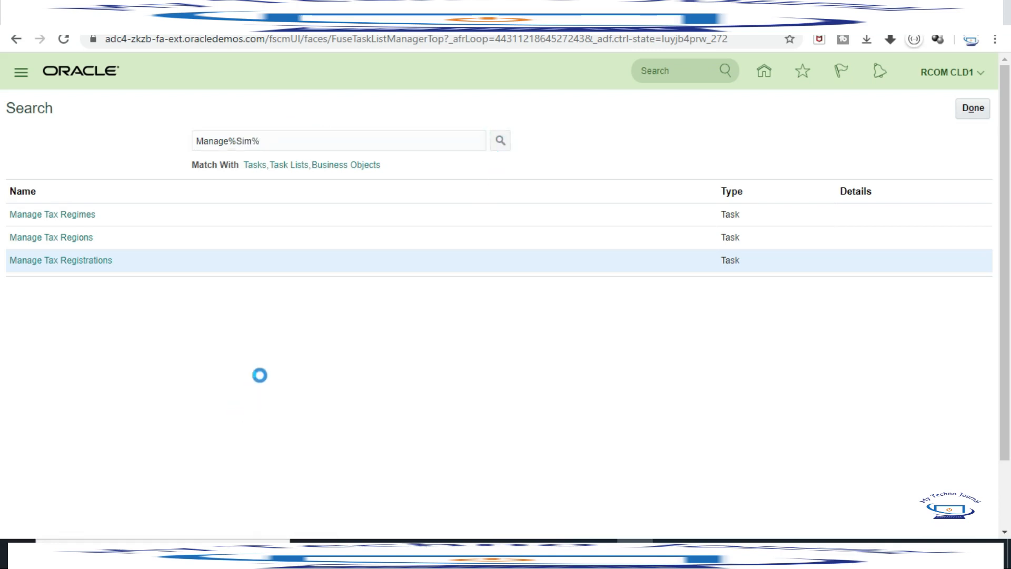
{"action": "left_click", "coordinate": [105, 238]}
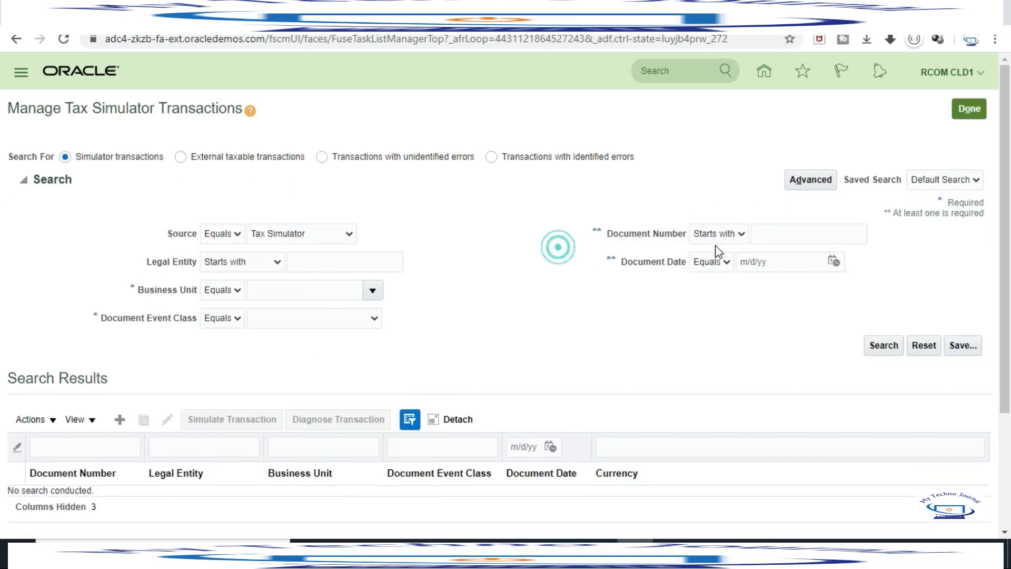
Copy Germany Business Unit from the Udemy Notes file in Notepad and enter it as the business unit of the simulator transaction search.
{"action": "mouse_move", "coordinate": [598, 537]}
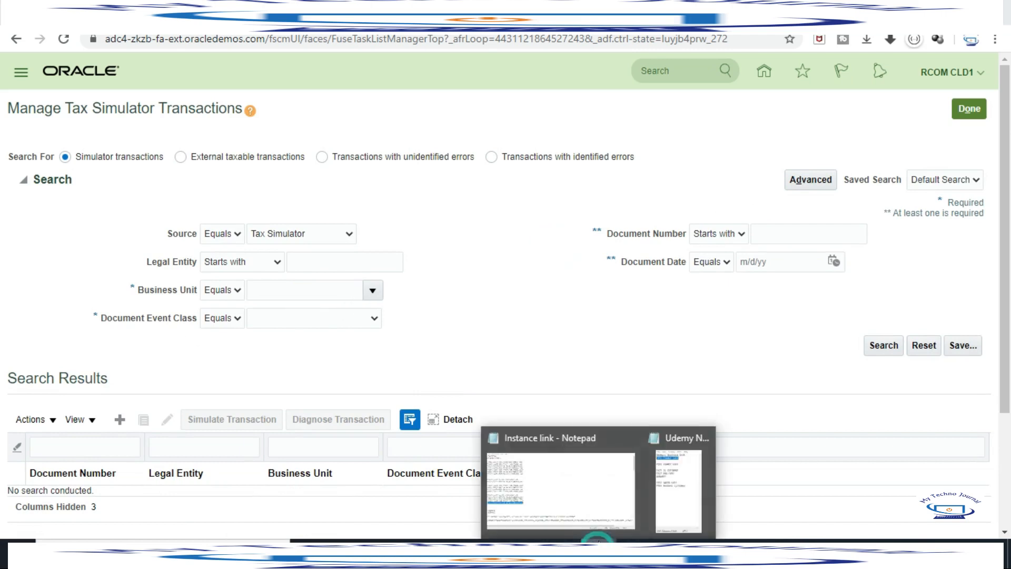
{"action": "left_click", "coordinate": [677, 481]}
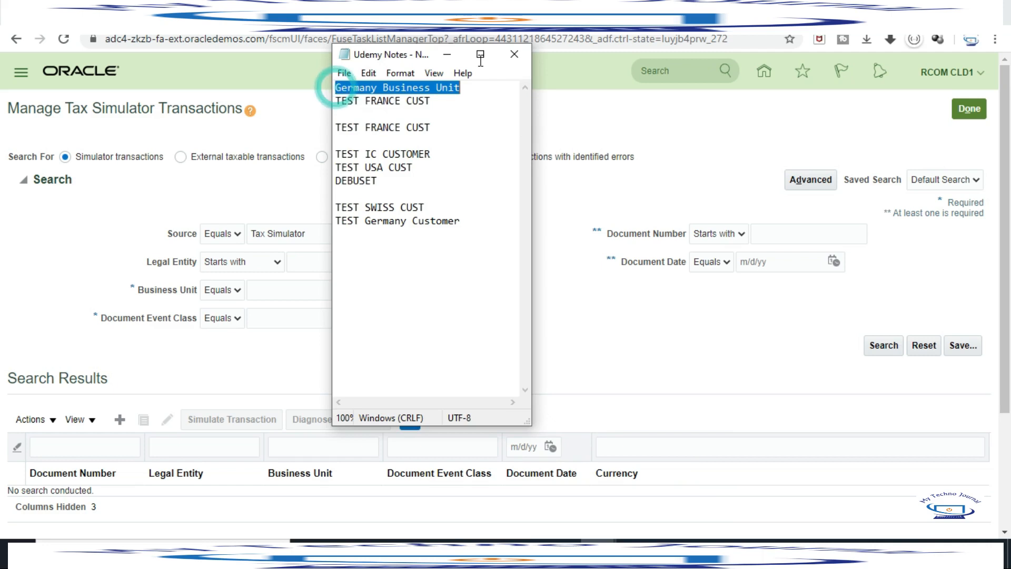
{"action": "right_click", "coordinate": [451, 87]}
{"action": "left_click", "coordinate": [486, 133]}
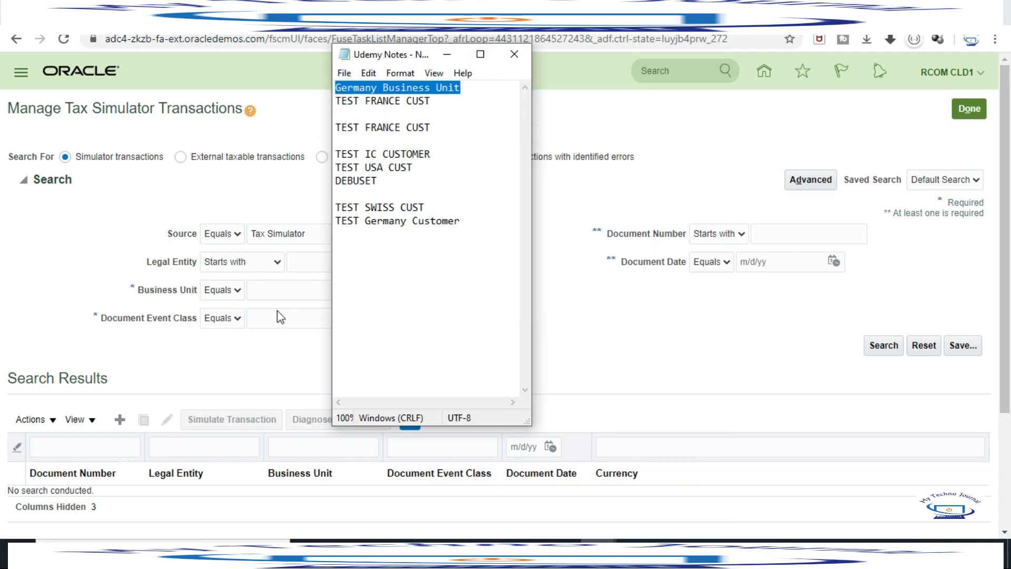
{"action": "left_click", "coordinate": [280, 289]}
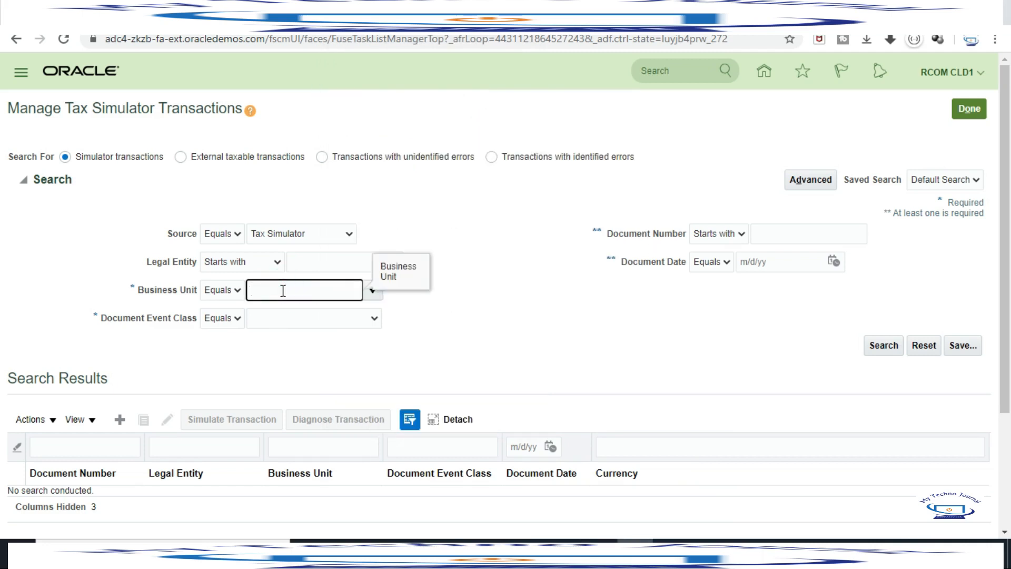
{"action": "key", "text": "ctrl+v"}
Set the document event class to Sales invoice and search for document number GERVAT1.
{"action": "left_click", "coordinate": [327, 318]}
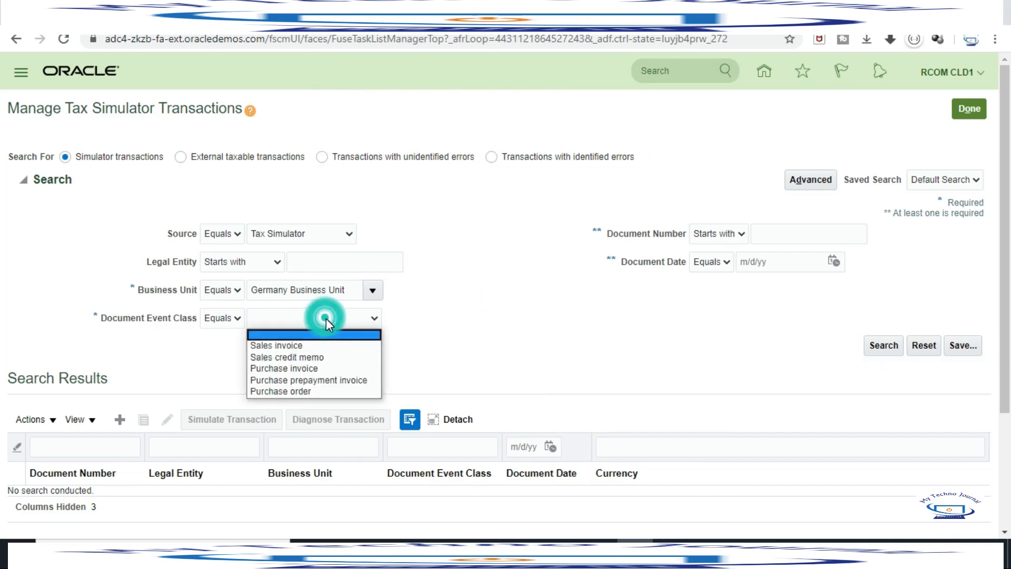
{"action": "left_click", "coordinate": [293, 343]}
{"action": "left_click", "coordinate": [356, 318]}
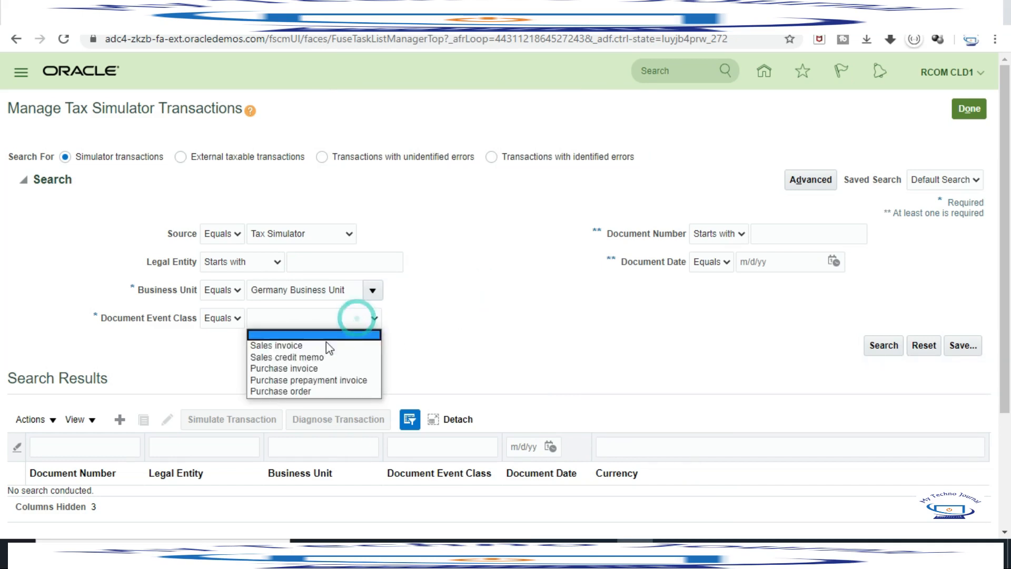
{"action": "left_click", "coordinate": [295, 347]}
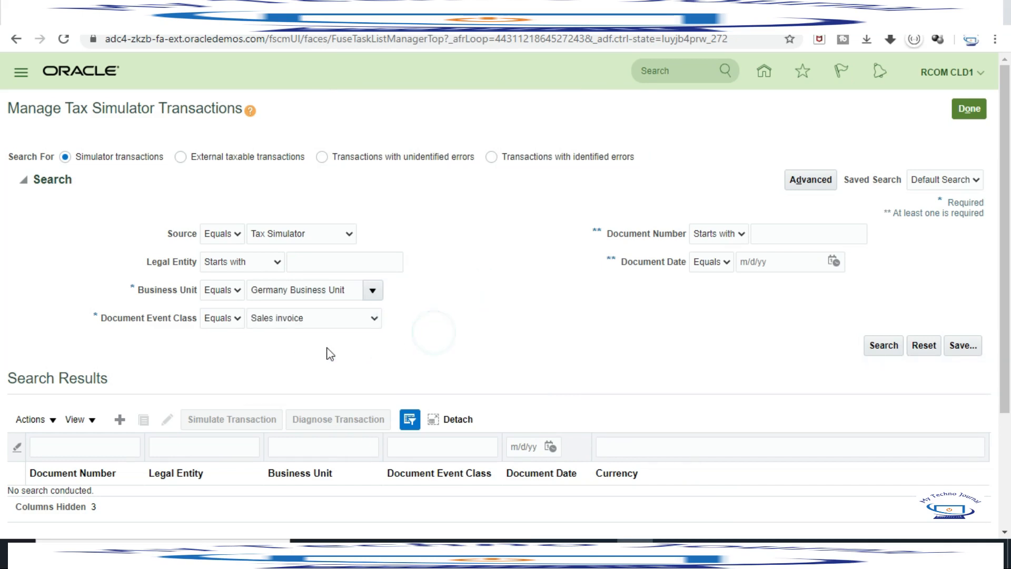
{"action": "left_click", "coordinate": [789, 230]}
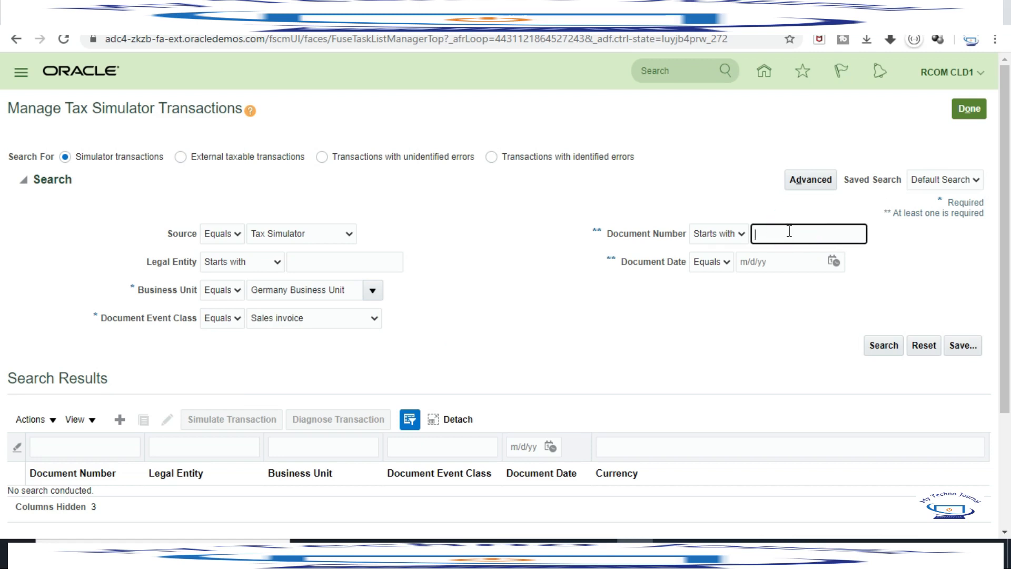
{"action": "type", "text": "GERVAT1"}
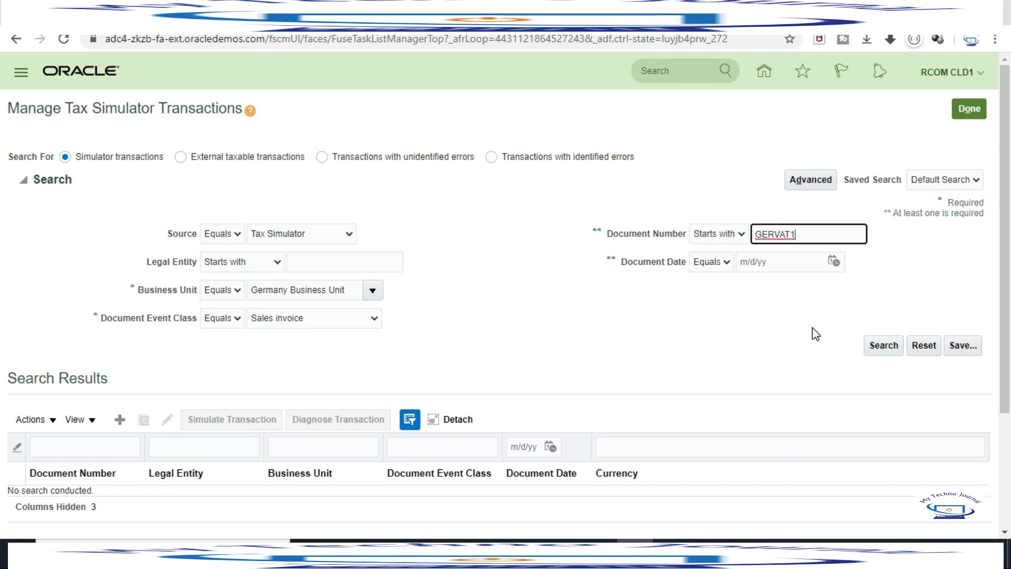
{"action": "left_click", "coordinate": [884, 353]}
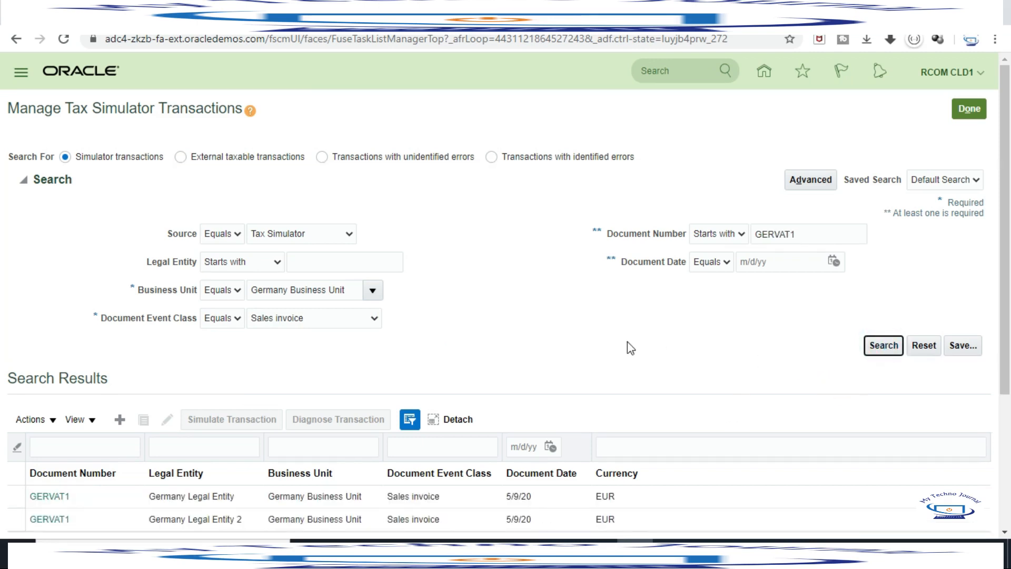
Open the GERVAT1 transaction of Germany Legal Entity, review its customer and line details, and switch it to editing.
{"action": "scroll", "coordinate": [29, 421], "scroll_direction": "down", "scroll_amount": 4}
{"action": "left_click", "coordinate": [49, 302]}
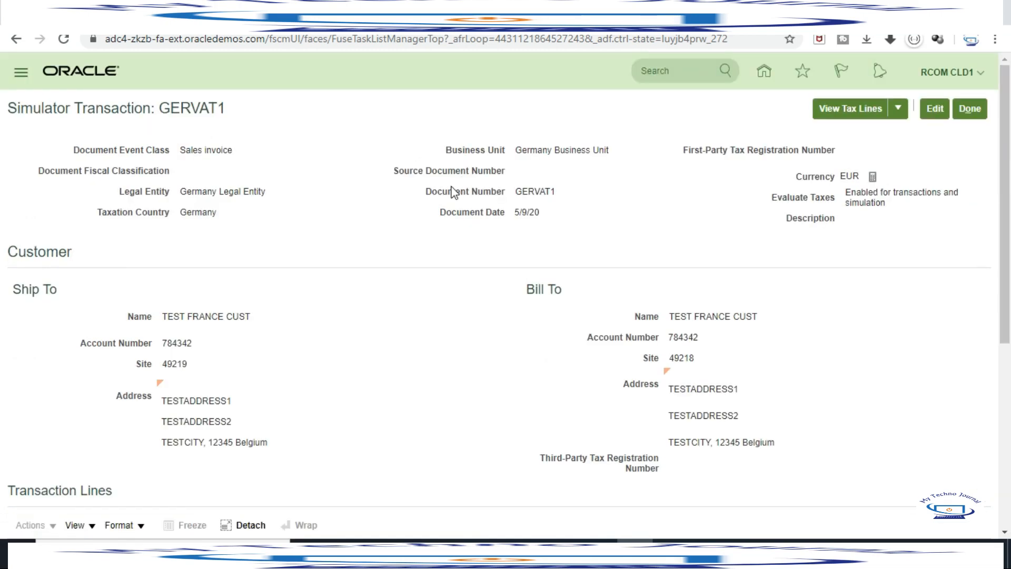
{"action": "left_click_drag", "start_coordinate": [167, 316], "coordinate": [251, 316]}
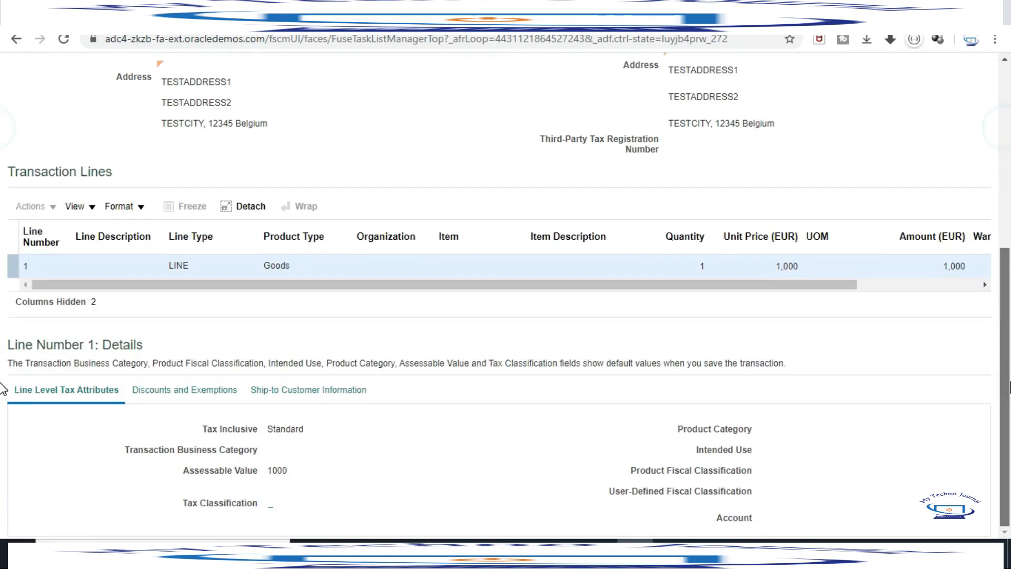
{"action": "scroll", "coordinate": [2, 121], "scroll_direction": "down", "scroll_amount": 6}
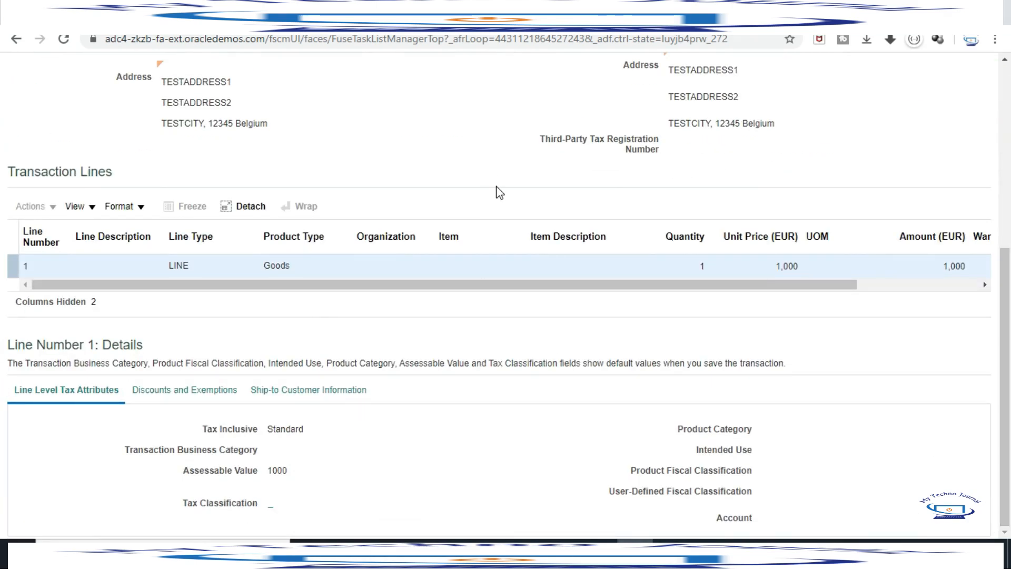
{"action": "scroll", "coordinate": [2, 62], "scroll_direction": "up", "scroll_amount": 4}
{"action": "scroll", "coordinate": [928, 198], "scroll_direction": "up", "scroll_amount": 2}
{"action": "left_click", "coordinate": [934, 108]}
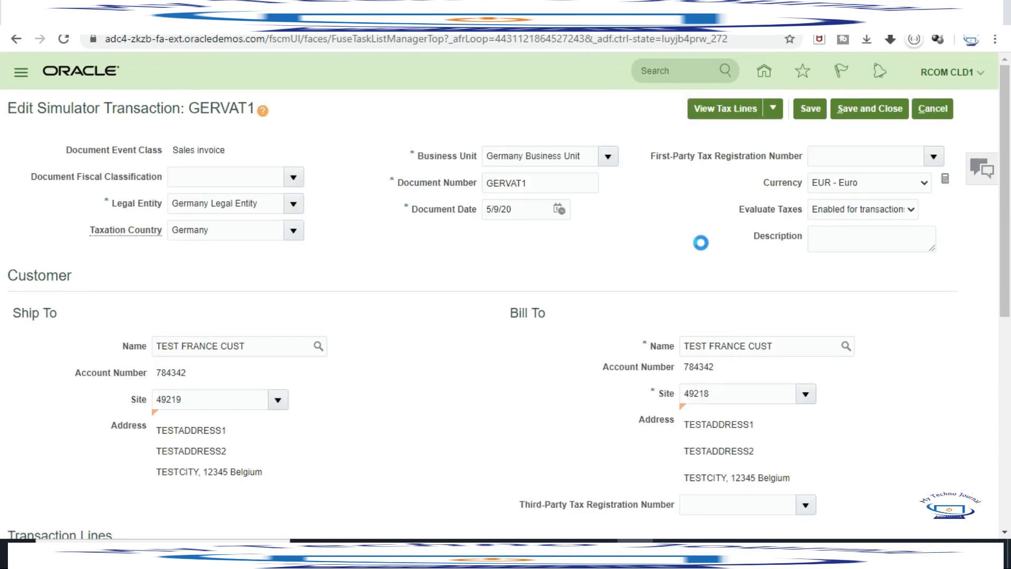
View the tax lines of GERVAT1 and examine the tax rate code and rate applied to line 1.
{"action": "left_click", "coordinate": [742, 109]}
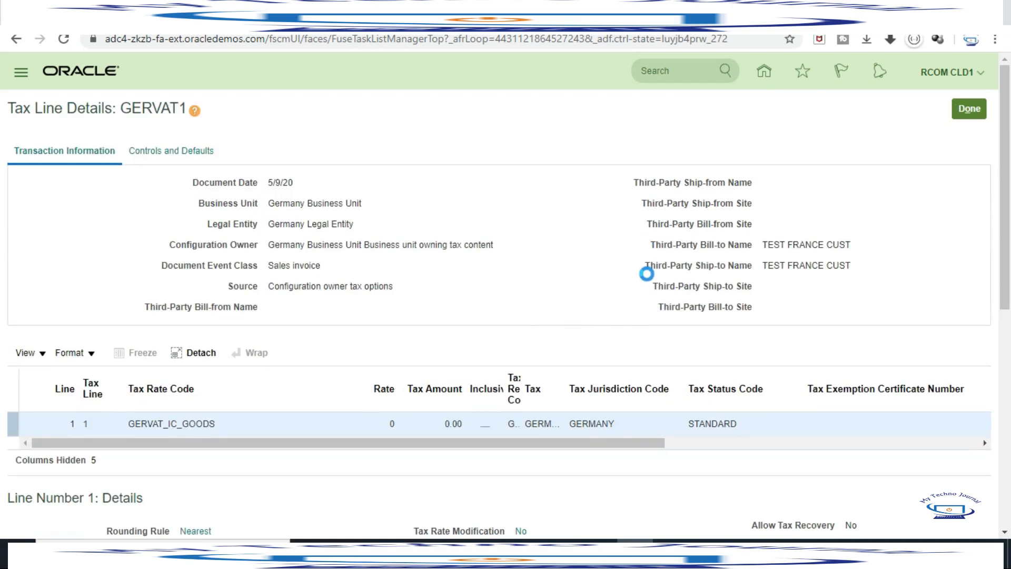
{"action": "scroll", "coordinate": [647, 270], "scroll_direction": "down", "scroll_amount": 4}
{"action": "left_click_drag", "start_coordinate": [244, 221], "coordinate": [280, 222]}
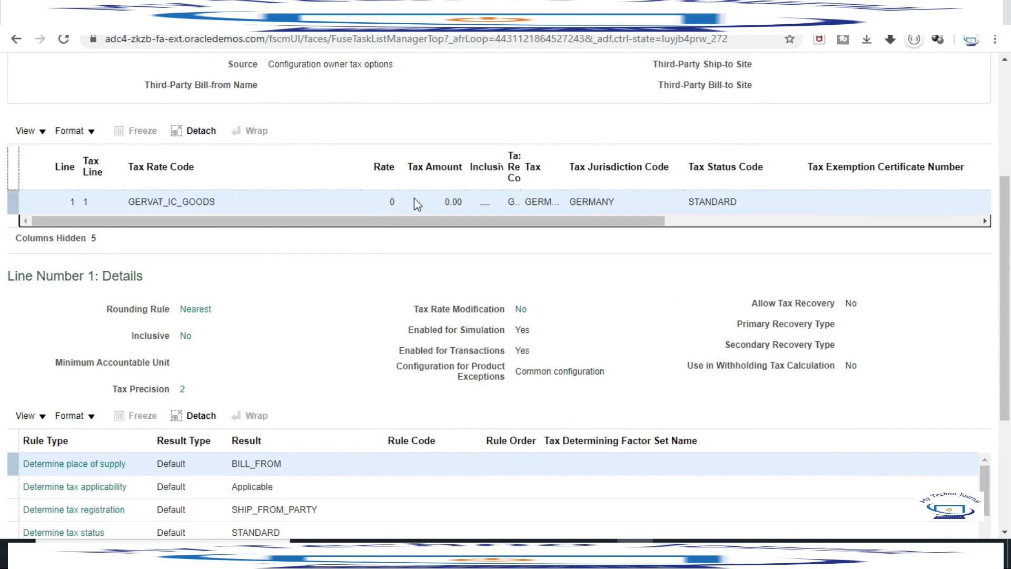
{"action": "left_click_drag", "start_coordinate": [388, 221], "coordinate": [120, 262]}
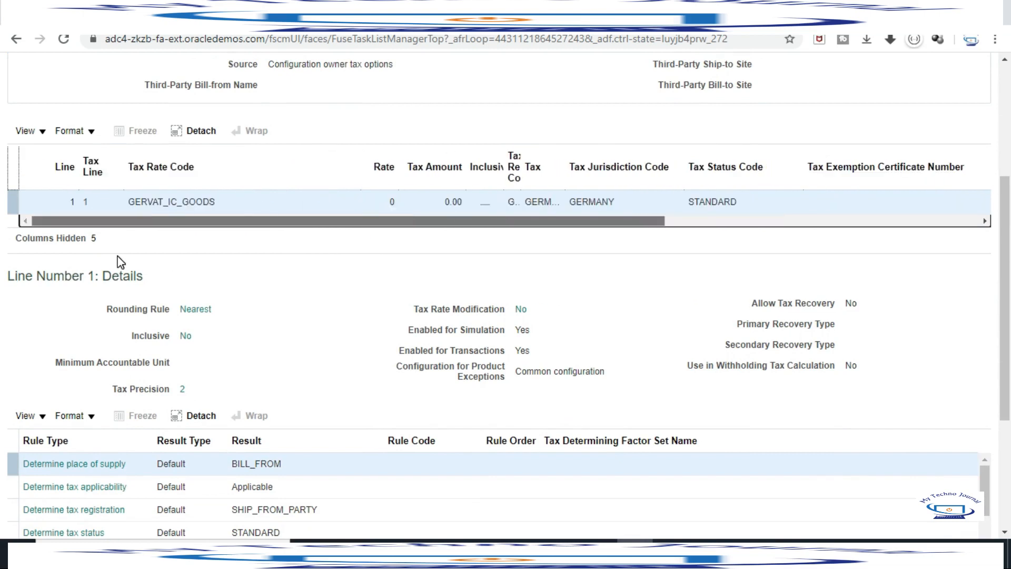
{"action": "scroll", "coordinate": [316, 323], "scroll_direction": "up", "scroll_amount": 1}
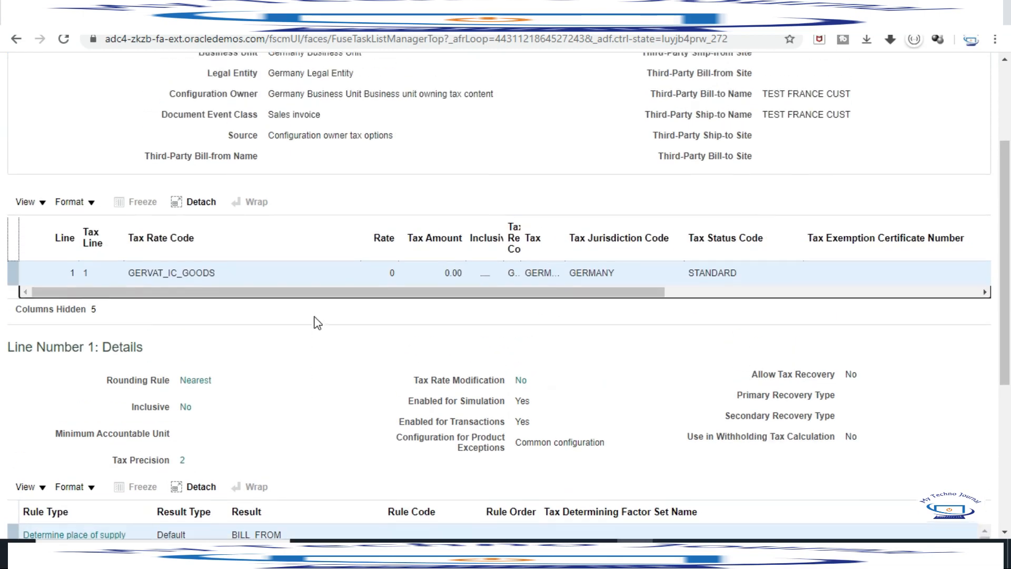
{"action": "scroll", "coordinate": [406, 185], "scroll_direction": "up", "scroll_amount": 2}
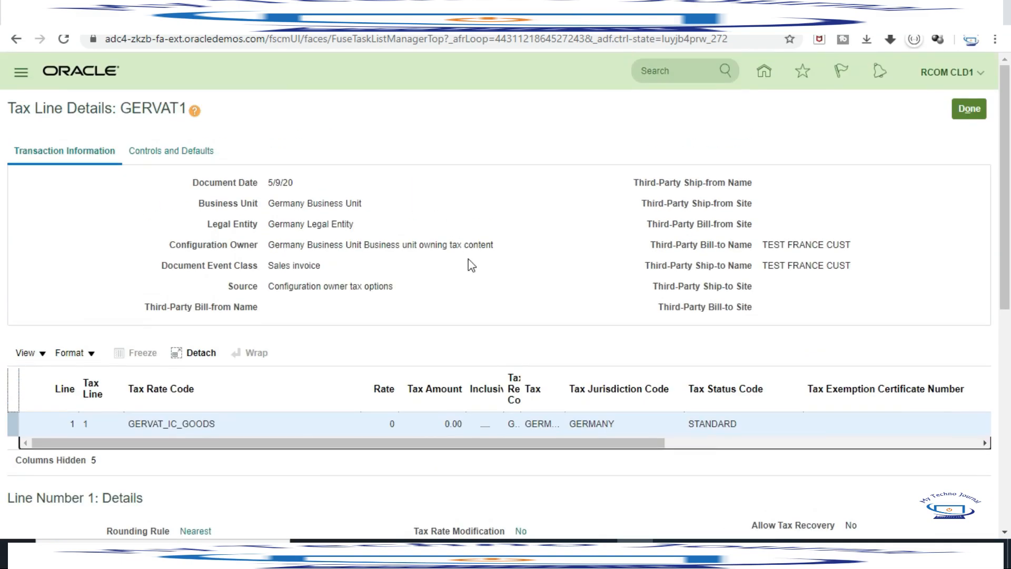
{"action": "scroll", "coordinate": [470, 266], "scroll_direction": "down", "scroll_amount": 2}
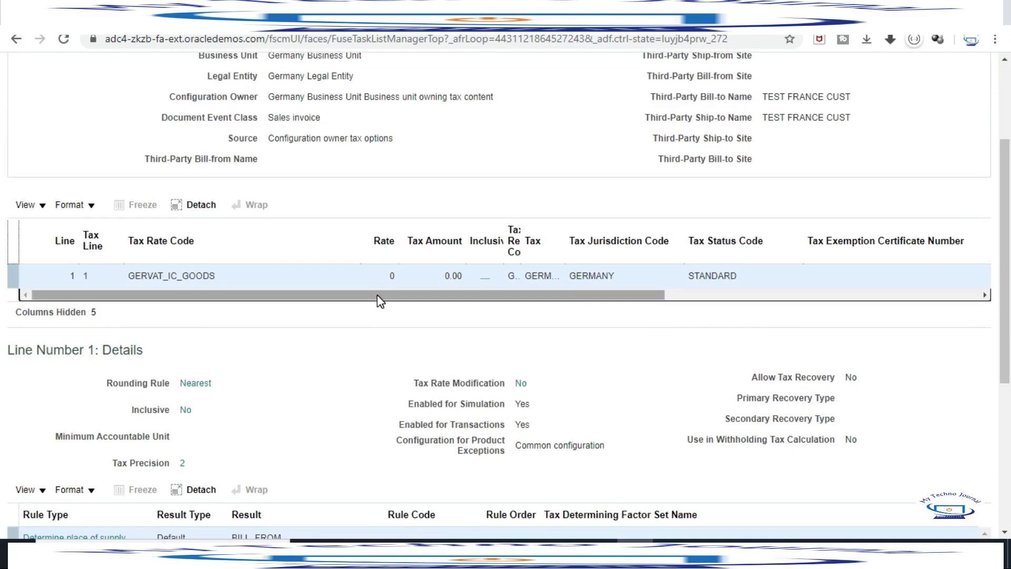
{"action": "left_click", "coordinate": [380, 274]}
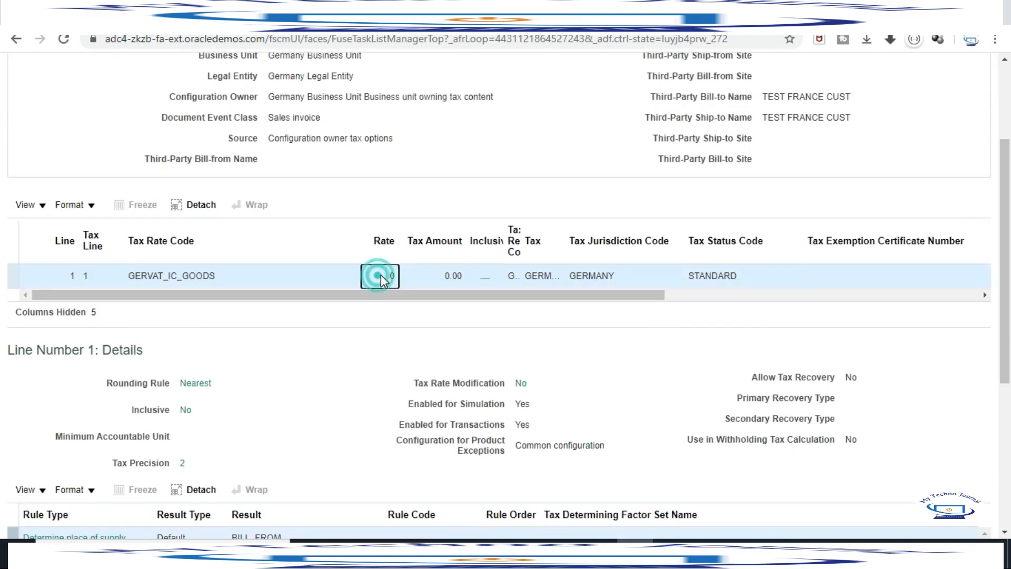
{"action": "scroll", "coordinate": [542, 188], "scroll_direction": "up", "scroll_amount": 2}
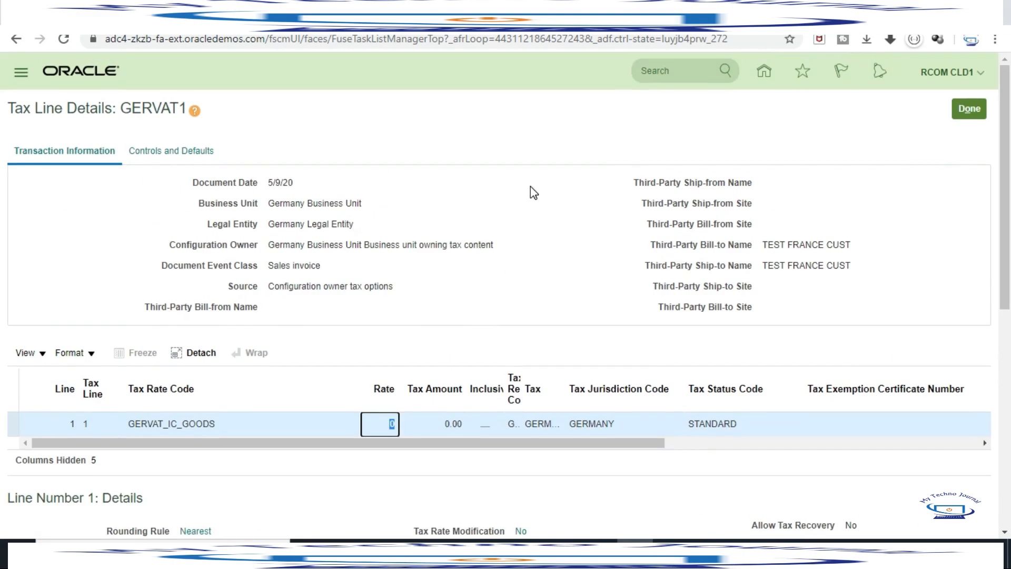
Close the tax line details, save and close the GERVAT1 transaction, and leave Manage Tax Simulator Transactions.
{"action": "left_click", "coordinate": [969, 109]}
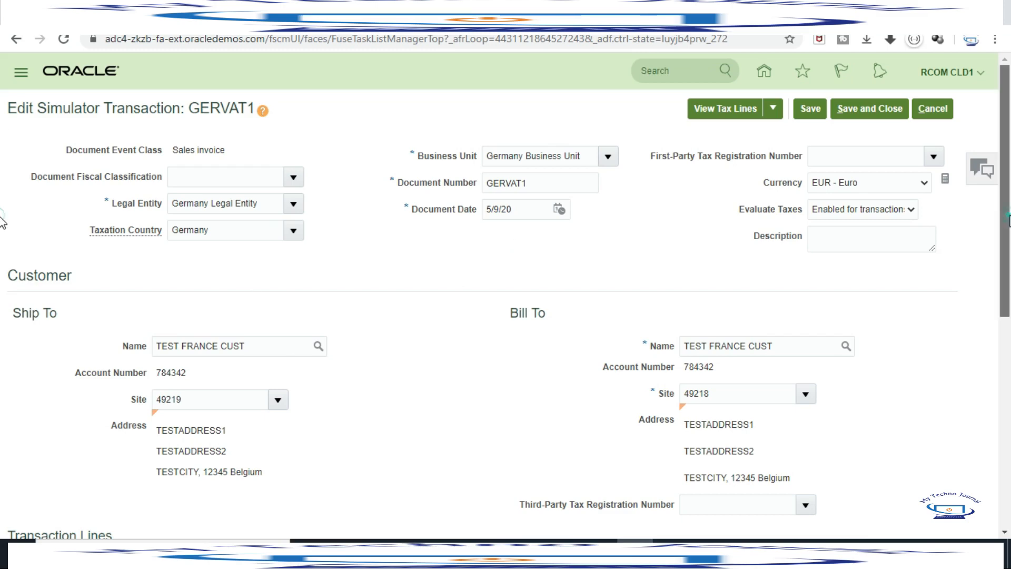
{"action": "scroll", "coordinate": [2, 364], "scroll_direction": "down", "scroll_amount": 5}
{"action": "left_click_drag", "start_coordinate": [1006, 363], "coordinate": [1006, 137]}
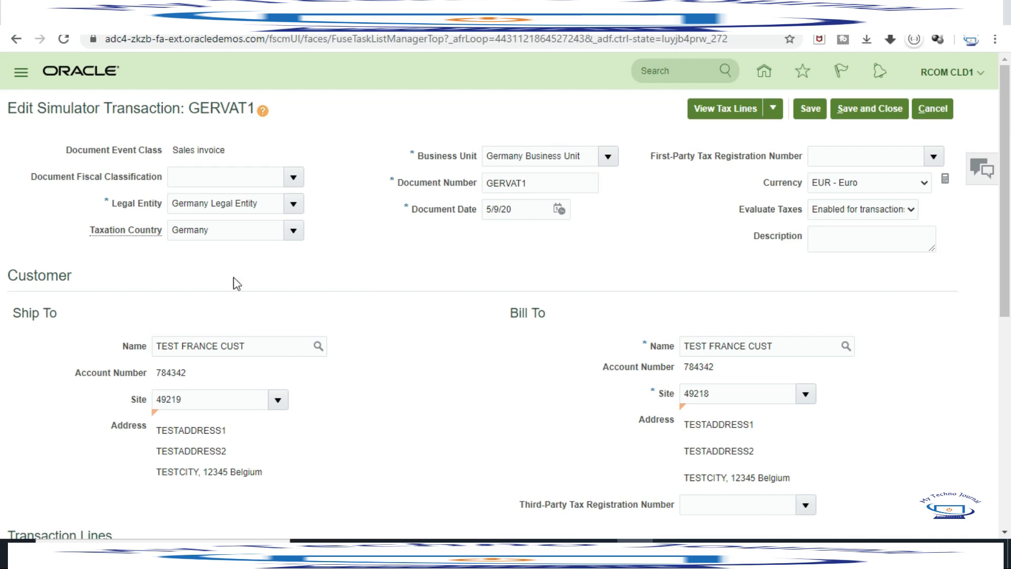
{"action": "left_click", "coordinate": [875, 108]}
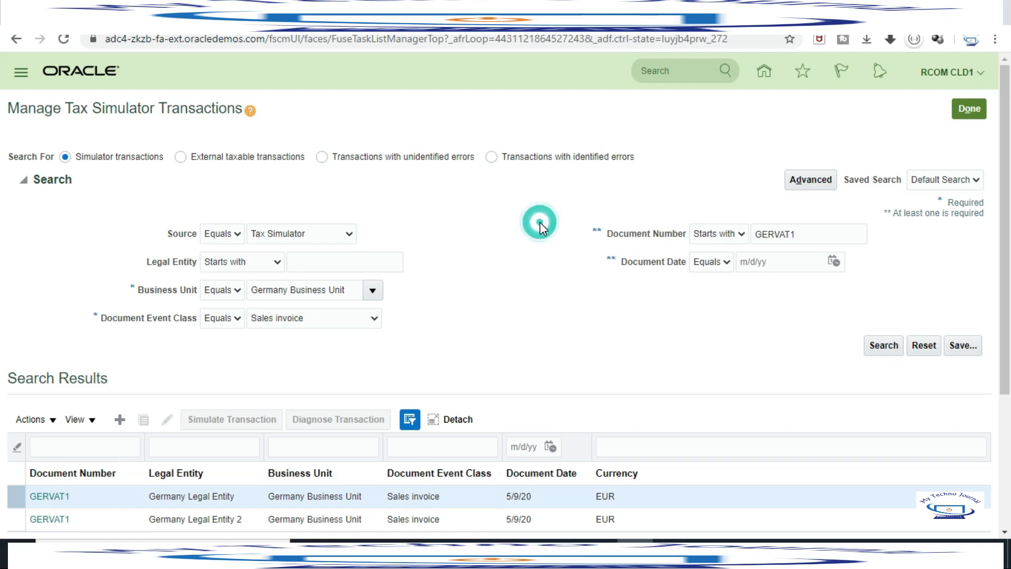
{"action": "left_click", "coordinate": [969, 109]}
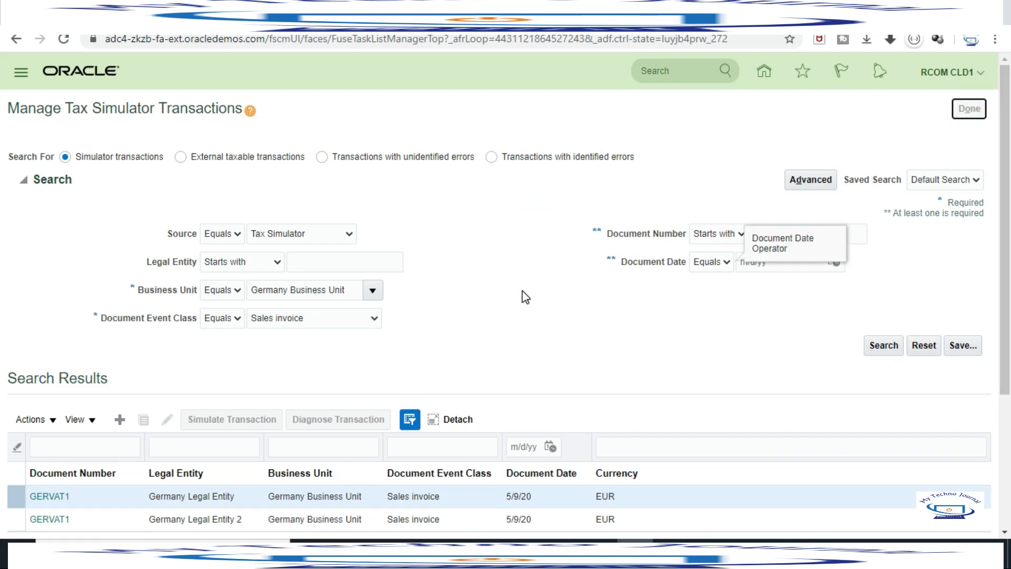